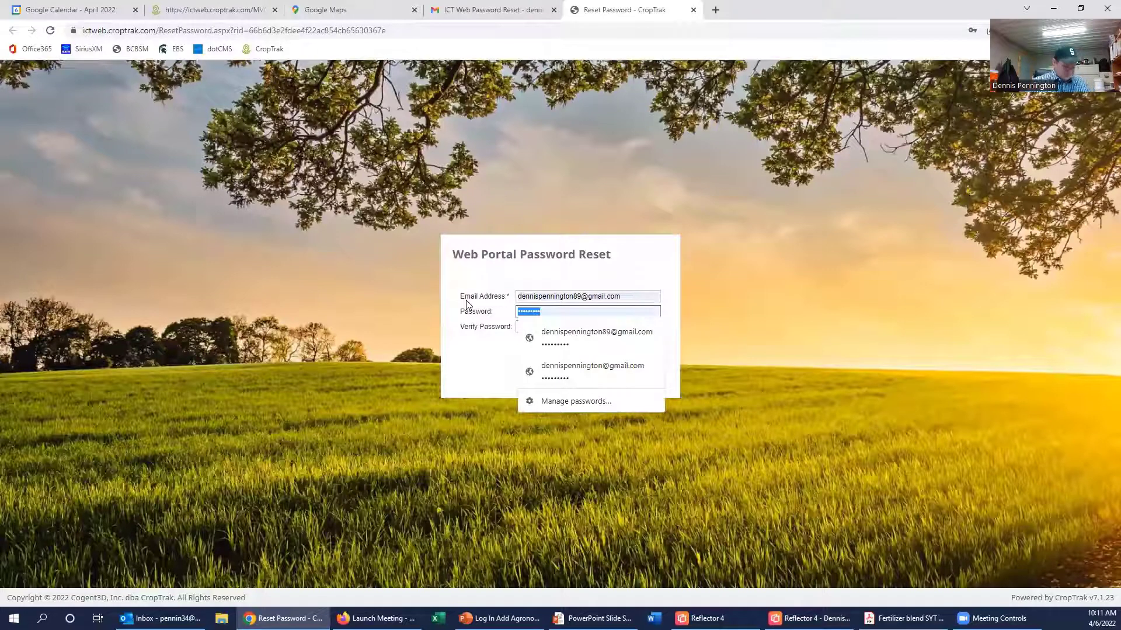
# Step: Enter and confirm the new web portal password to complete the reset
pyautogui.write('••')
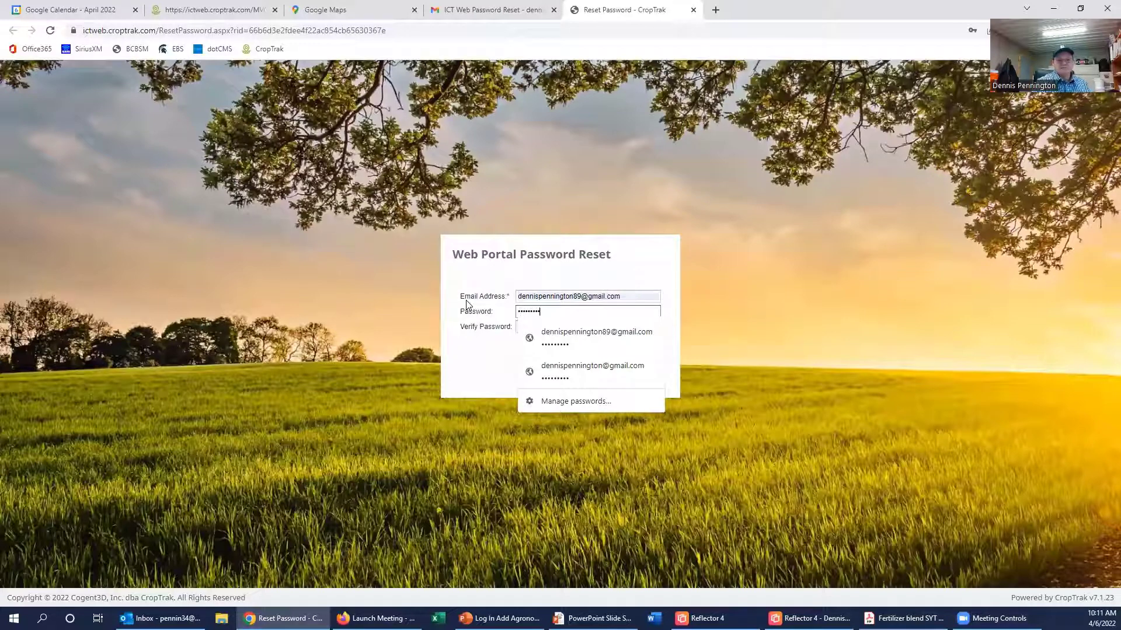
pyautogui.write('•')
pyautogui.press('Tab')
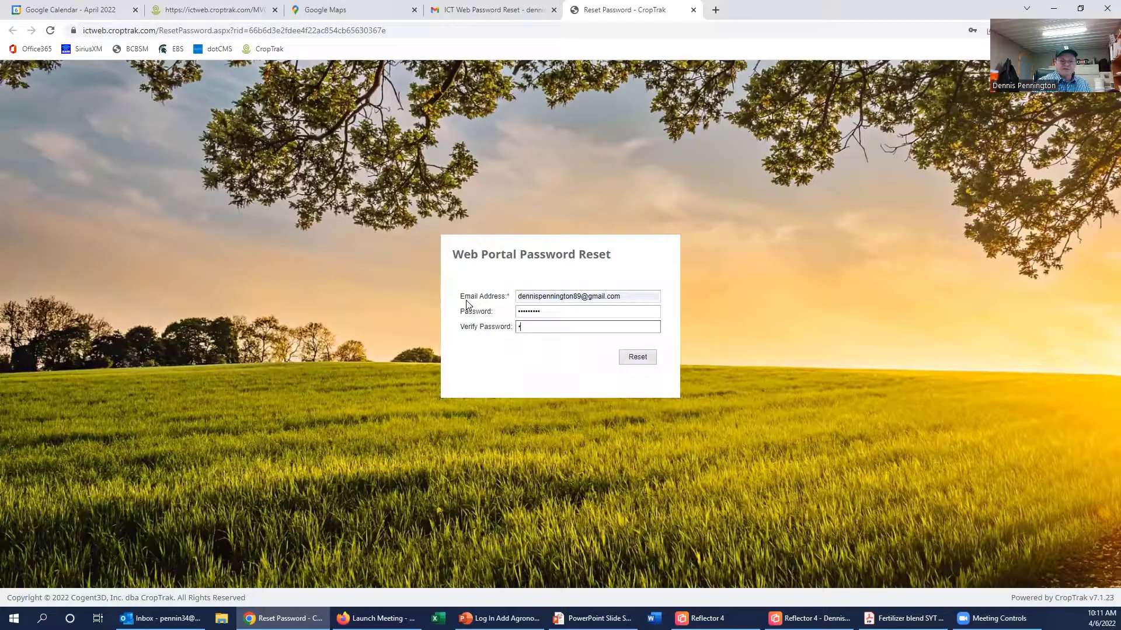
pyautogui.press('Return')
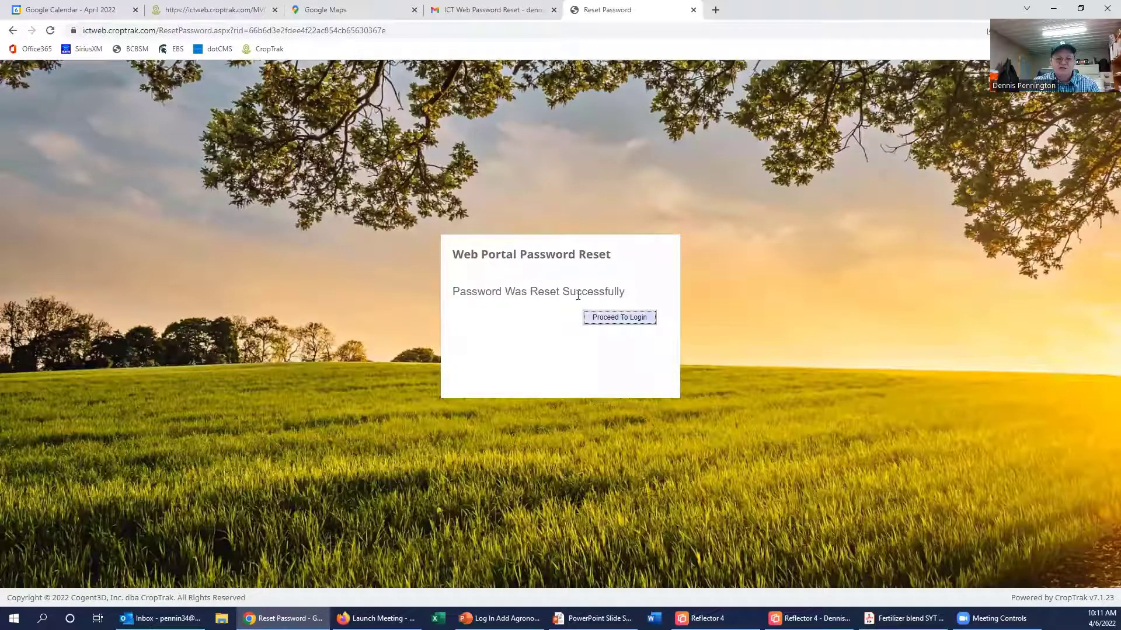
# Step: Log in to the CropTrak web portal with the saved password autofilled
pyautogui.click(621, 324)
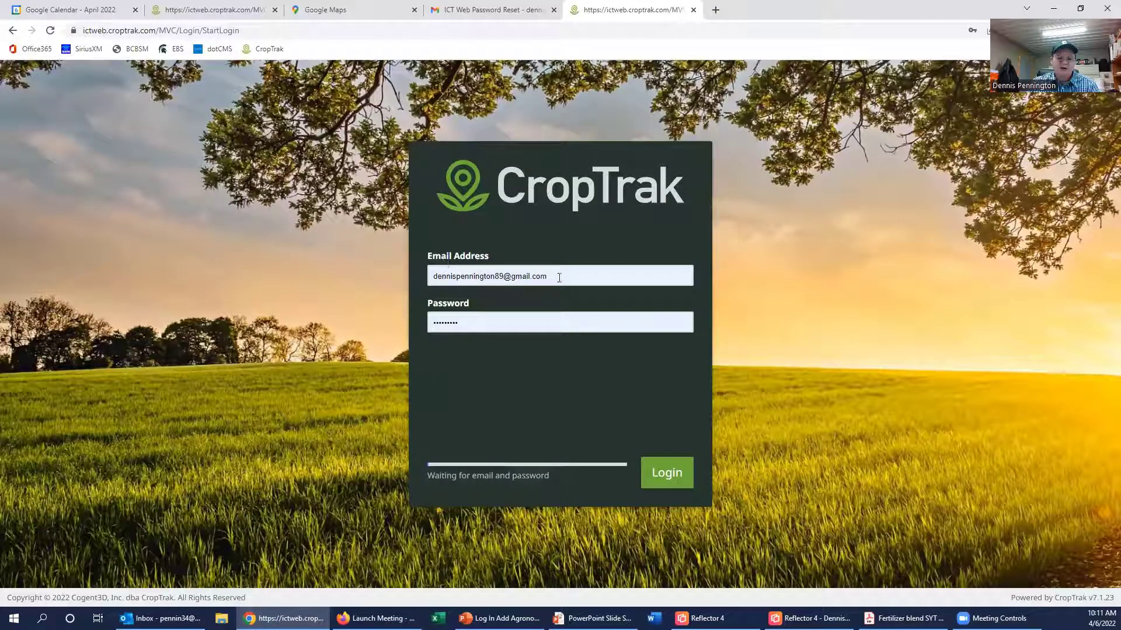
pyautogui.click(502, 326)
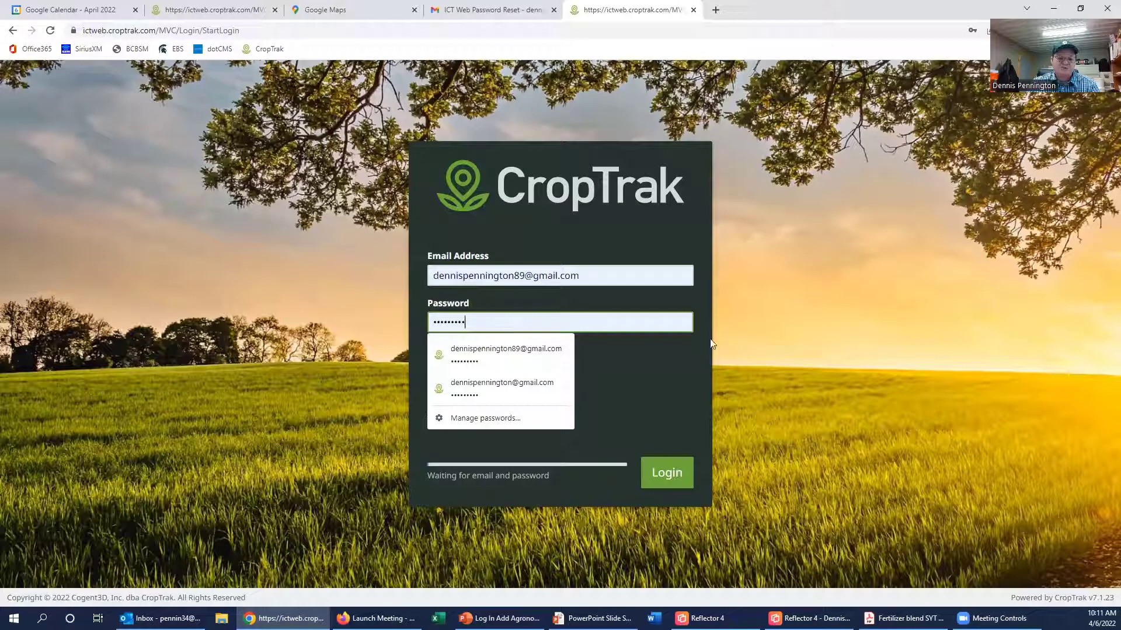
pyautogui.click(666, 473)
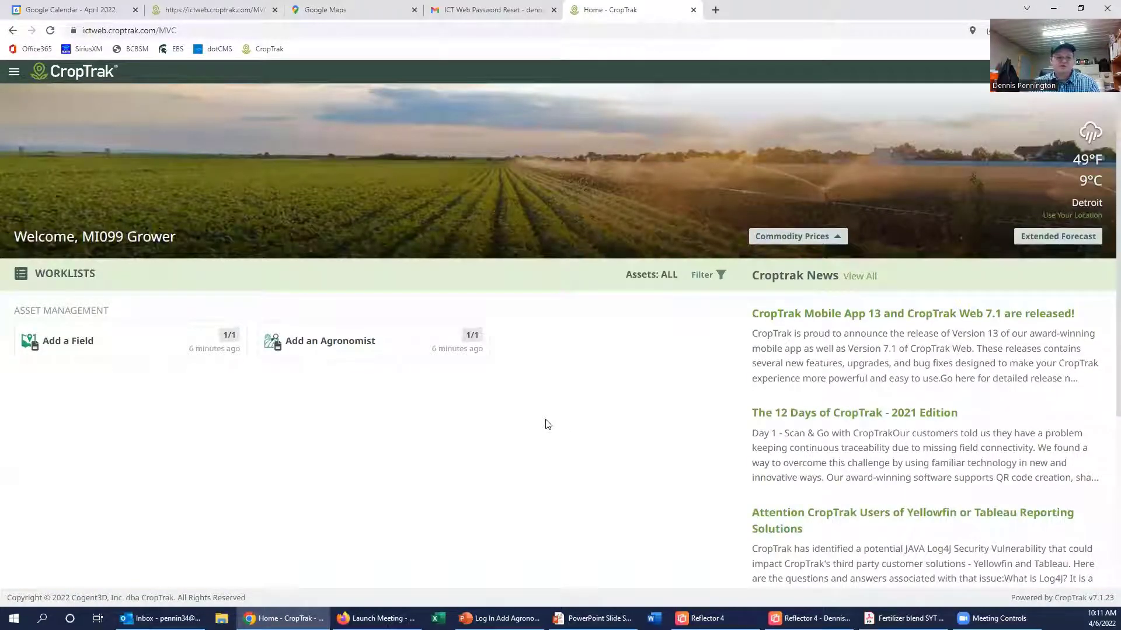
pyautogui.click(713, 275)
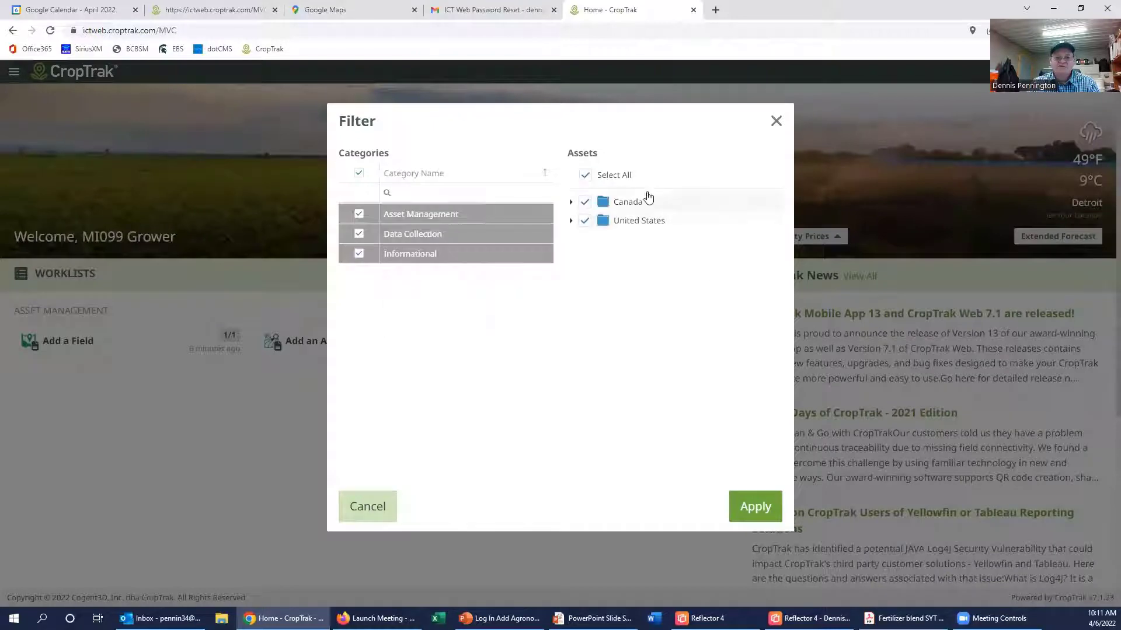
pyautogui.click(585, 175)
pyautogui.click(754, 507)
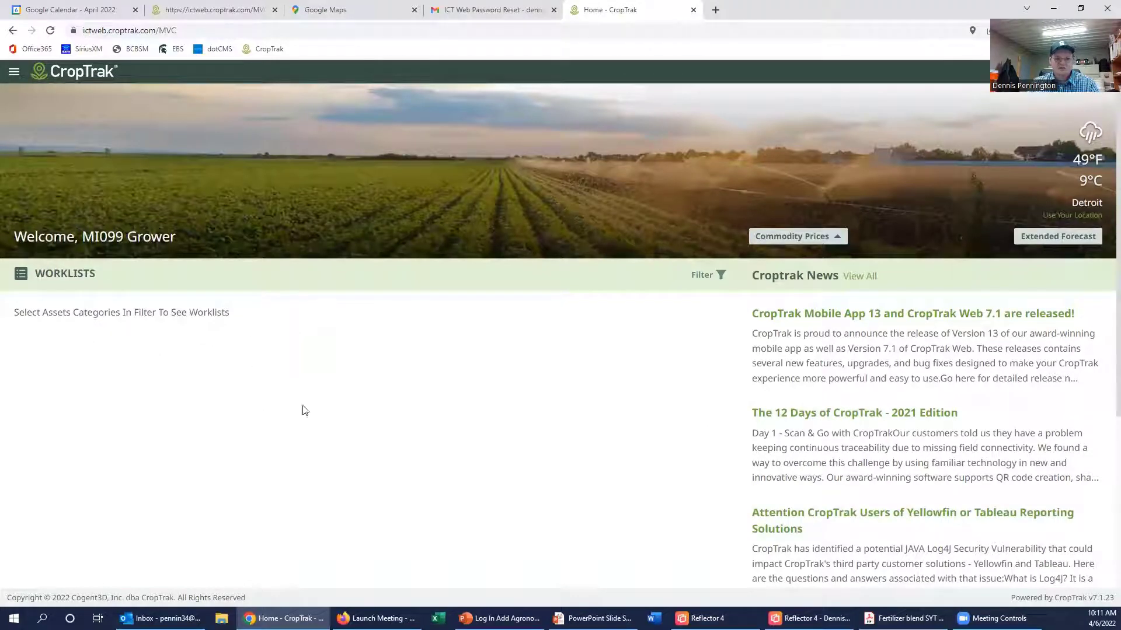
pyautogui.click(708, 277)
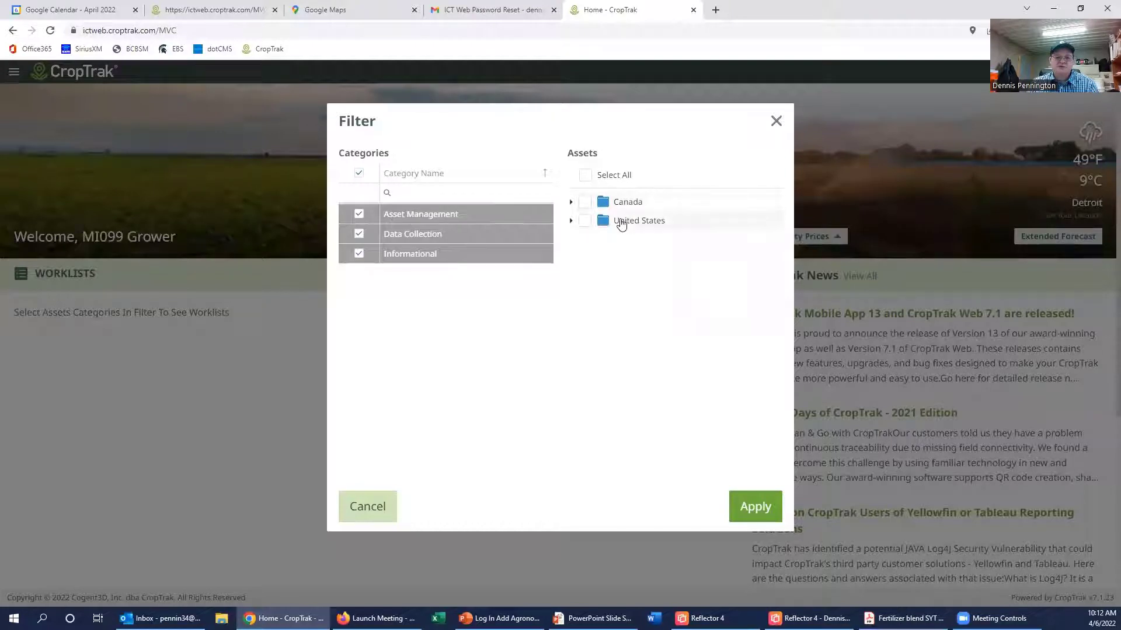
pyautogui.click(585, 175)
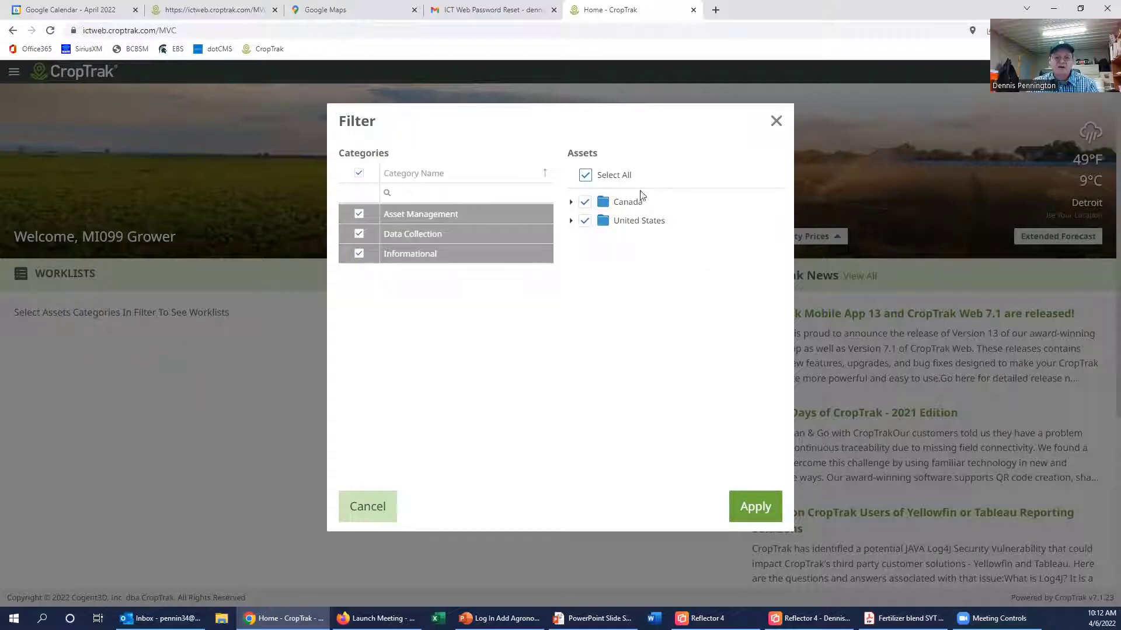
pyautogui.click(757, 507)
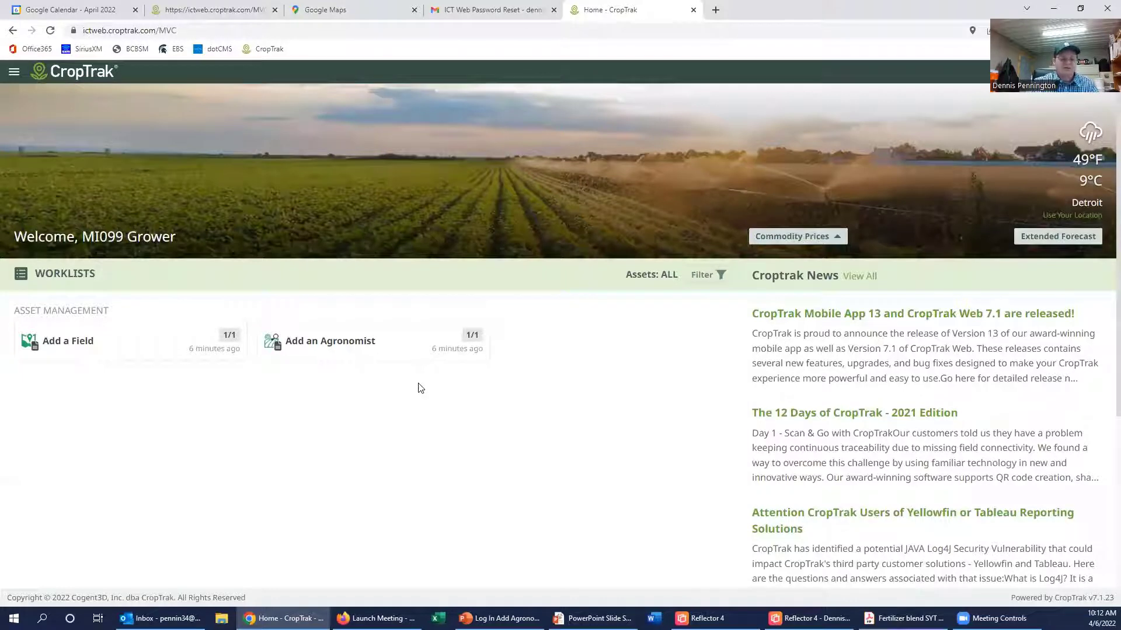
# Step: View the 'Your iCropTrak Domain Code' email in Gmail, then return to the inbox
pyautogui.click(479, 12)
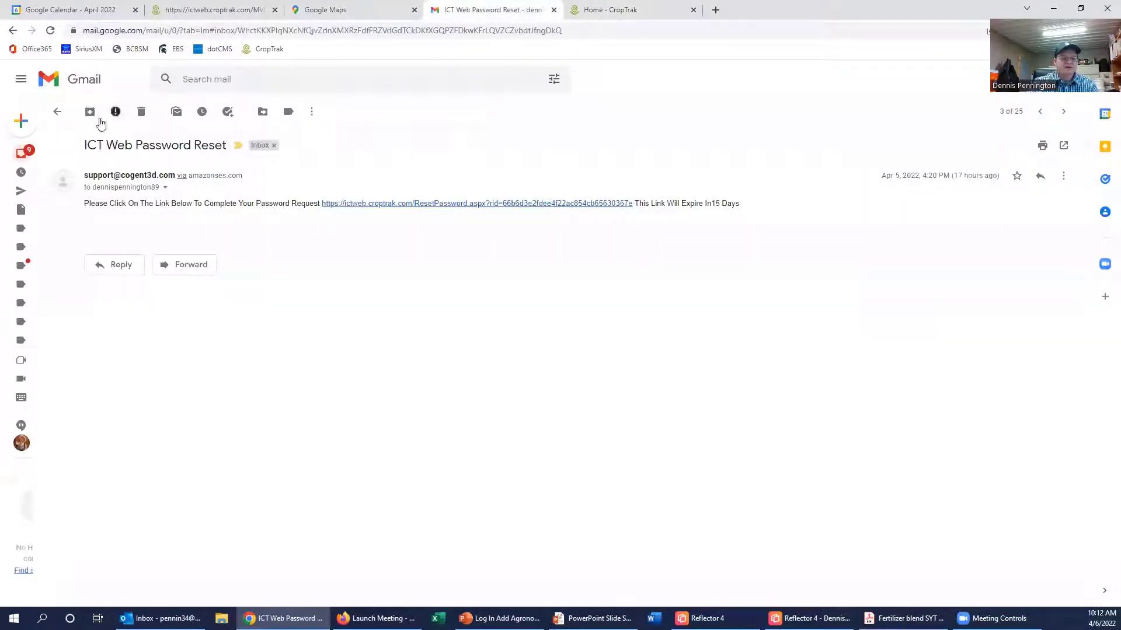
pyautogui.click(58, 111)
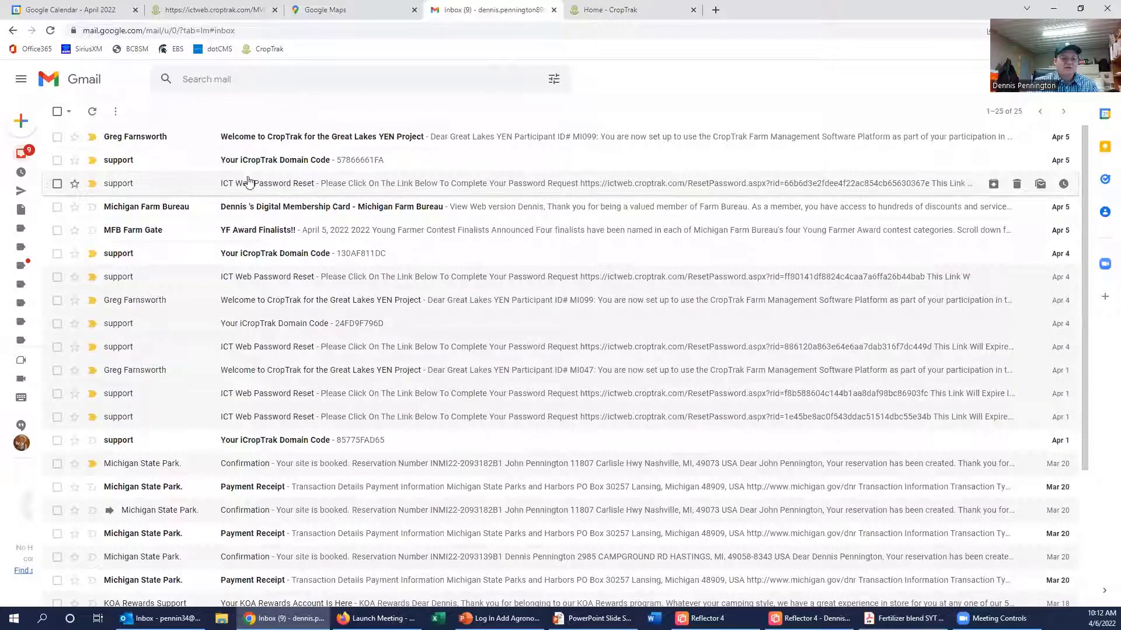
pyautogui.click(293, 166)
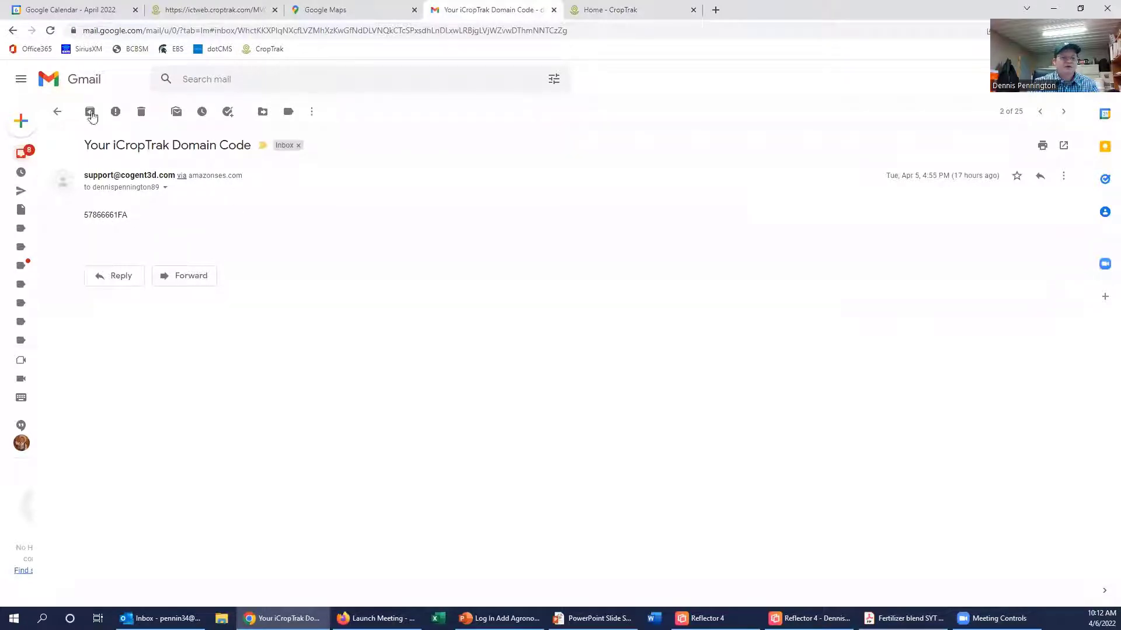
pyautogui.click(58, 112)
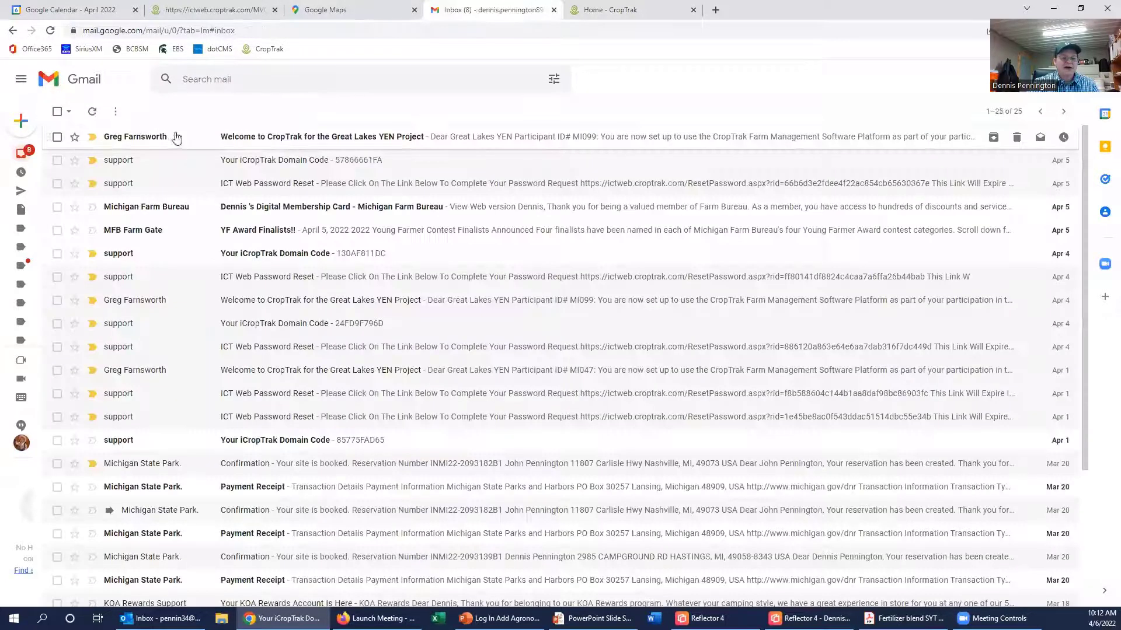
# Step: Read the Welcome to CropTrak email's CropTrak Mobile and App Store instructions, then switch to the mirrored iPad
pyautogui.click(242, 142)
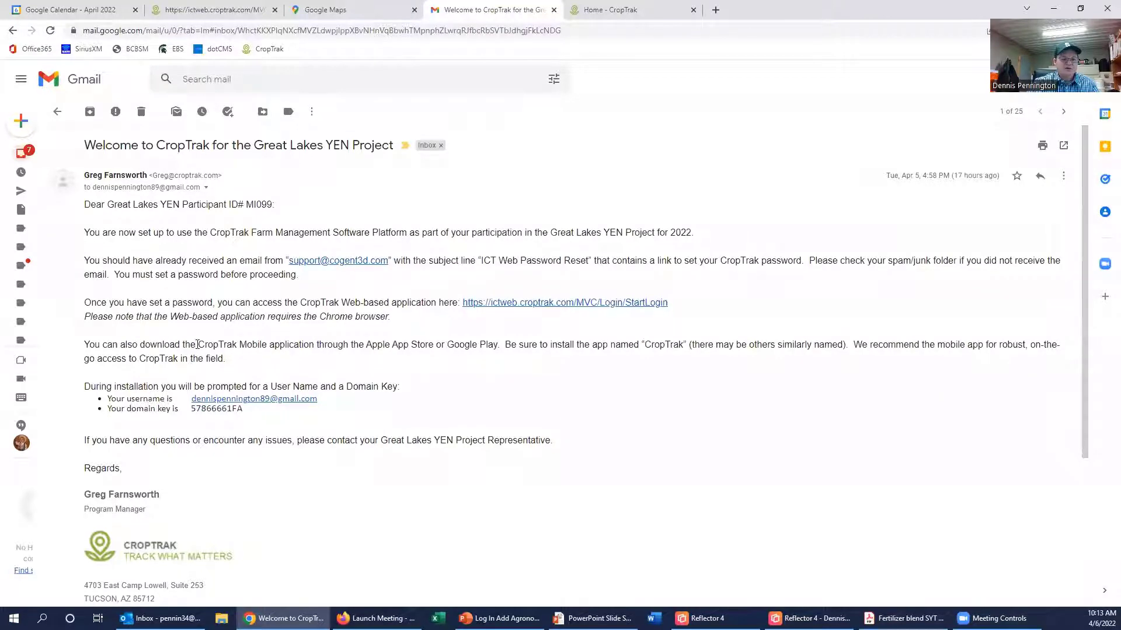
pyautogui.moveTo(197, 344); pyautogui.dragTo(288, 352)
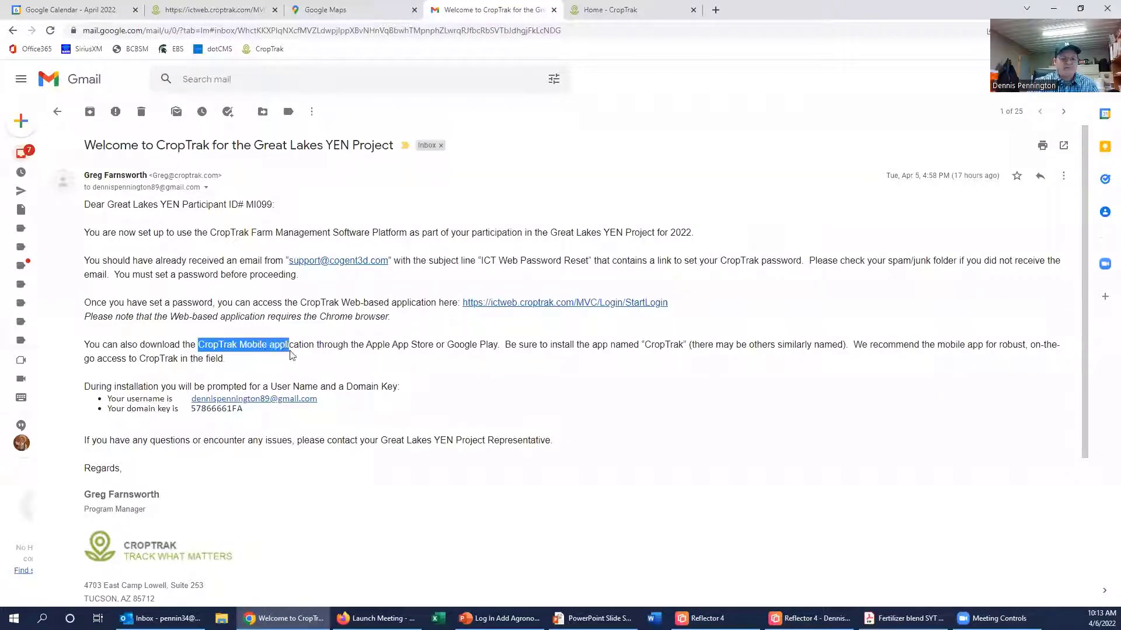
pyautogui.moveTo(372, 344); pyautogui.dragTo(495, 345)
pyautogui.hotkey('alt', 'Tab')
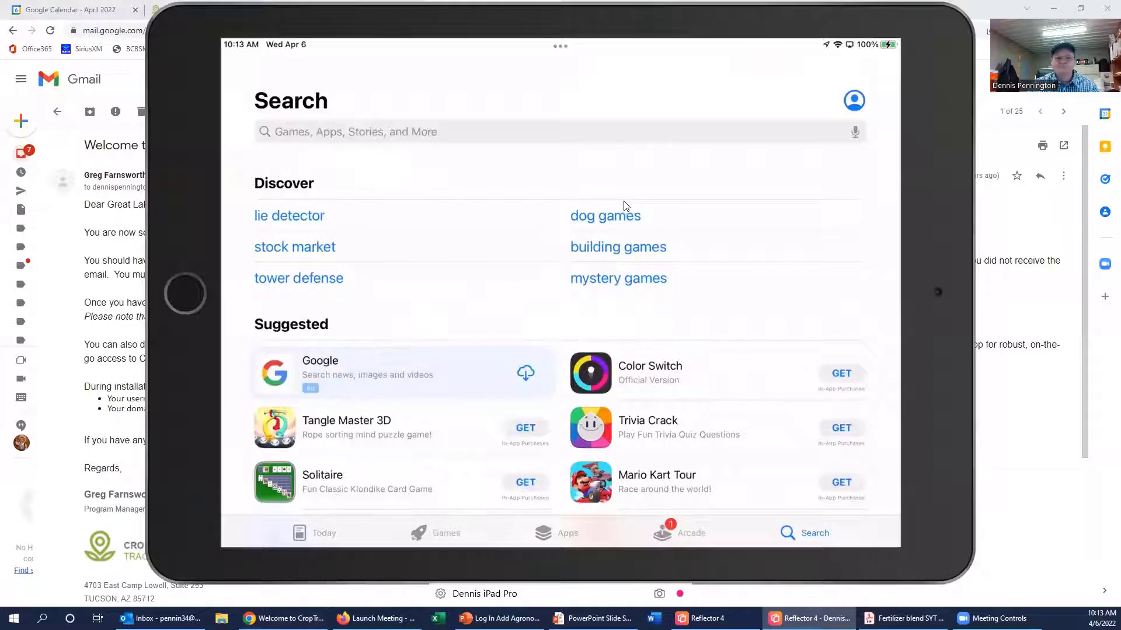
# Step: Search the App Store for 'croptrak' and launch the installed CropTrak app
pyautogui.click(426, 132)
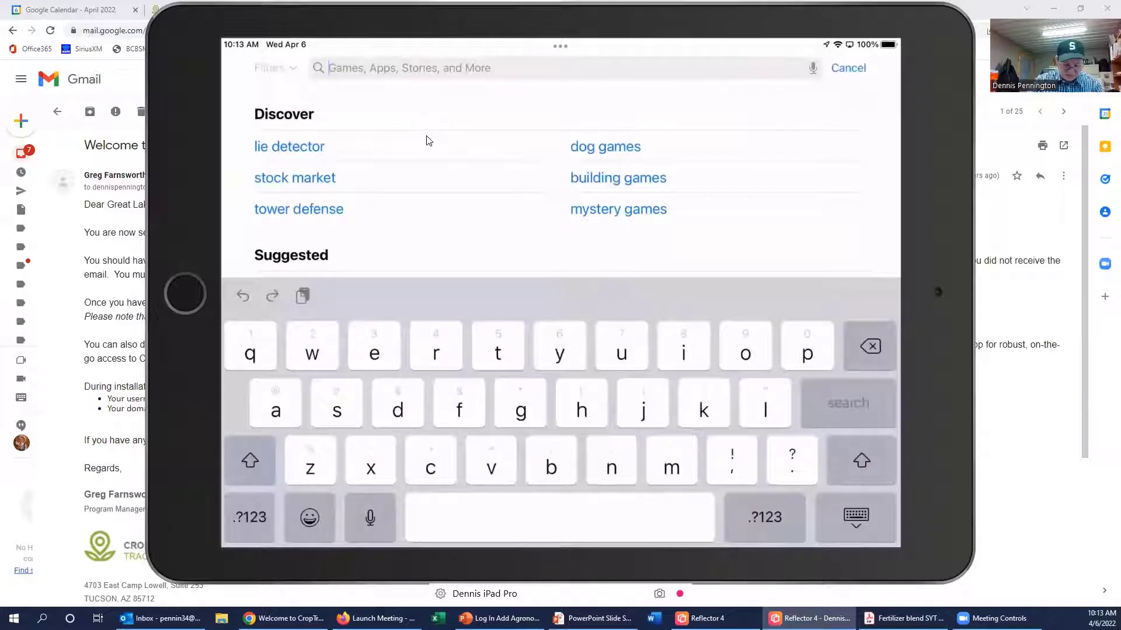
pyautogui.write('cropt')
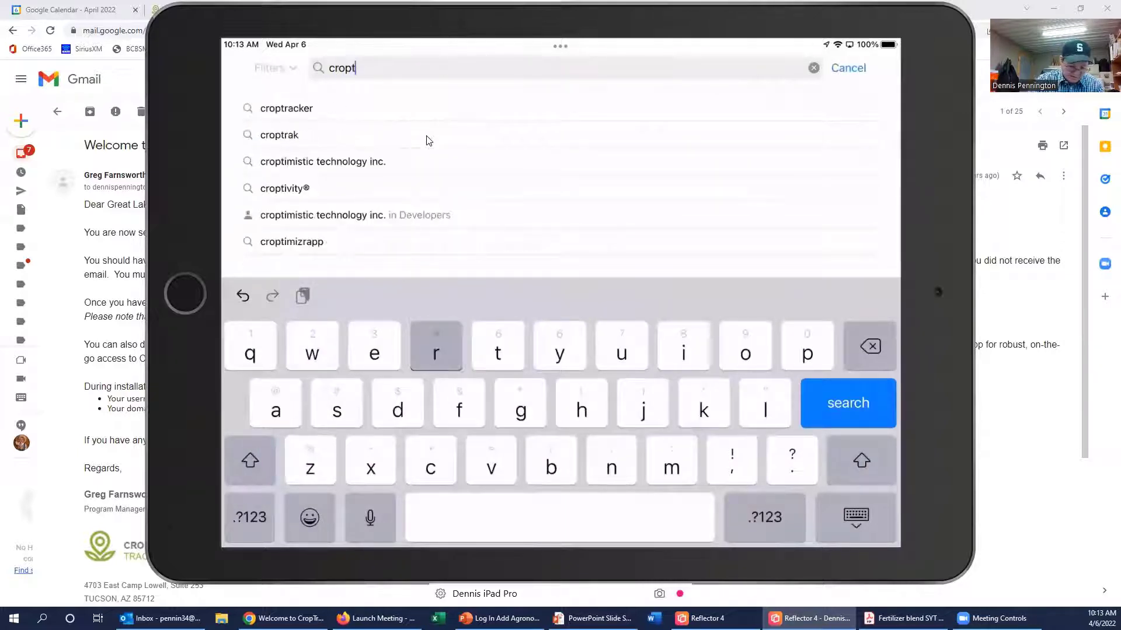
pyautogui.write('rak')
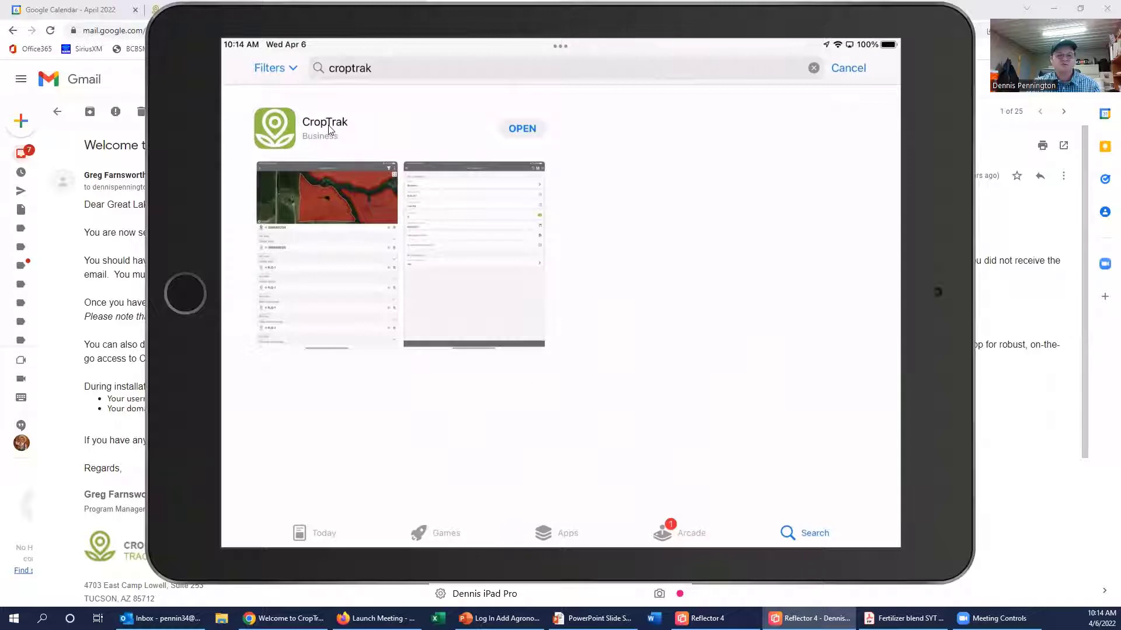
pyautogui.click(540, 135)
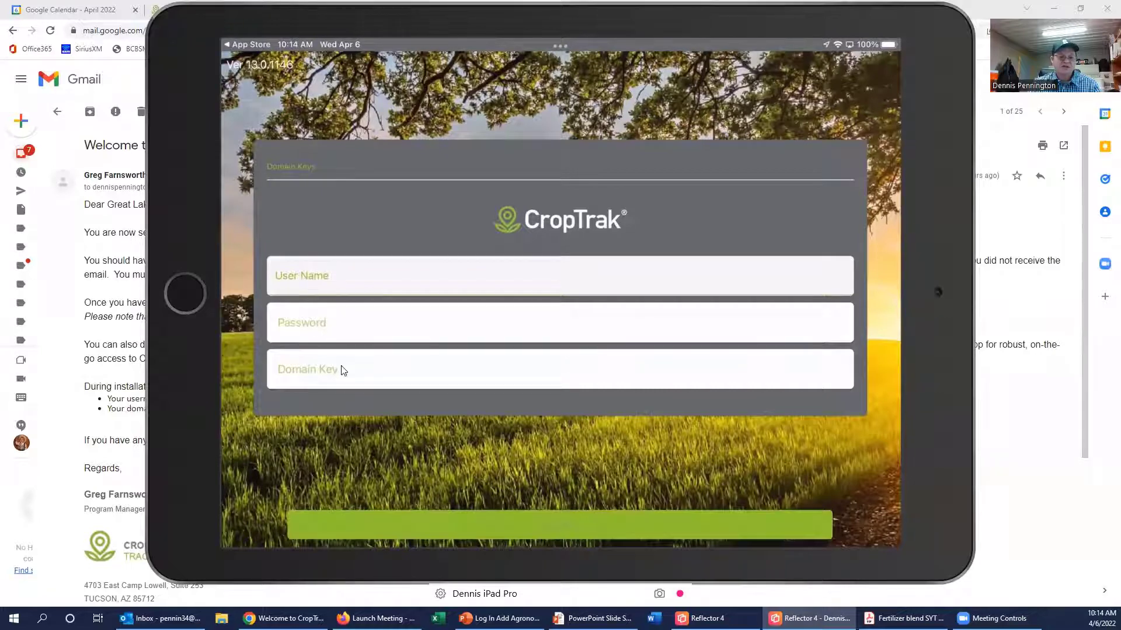
# Step: Enter the account e-mail address as the CropTrak Mobile user name and advance to Domain Key
pyautogui.click(424, 281)
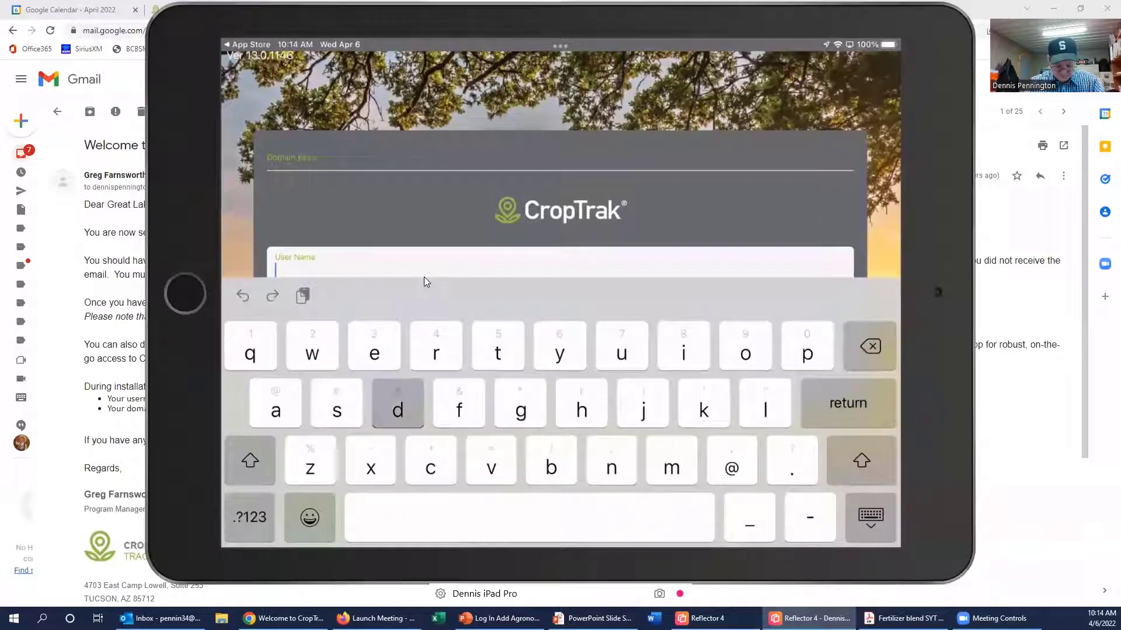
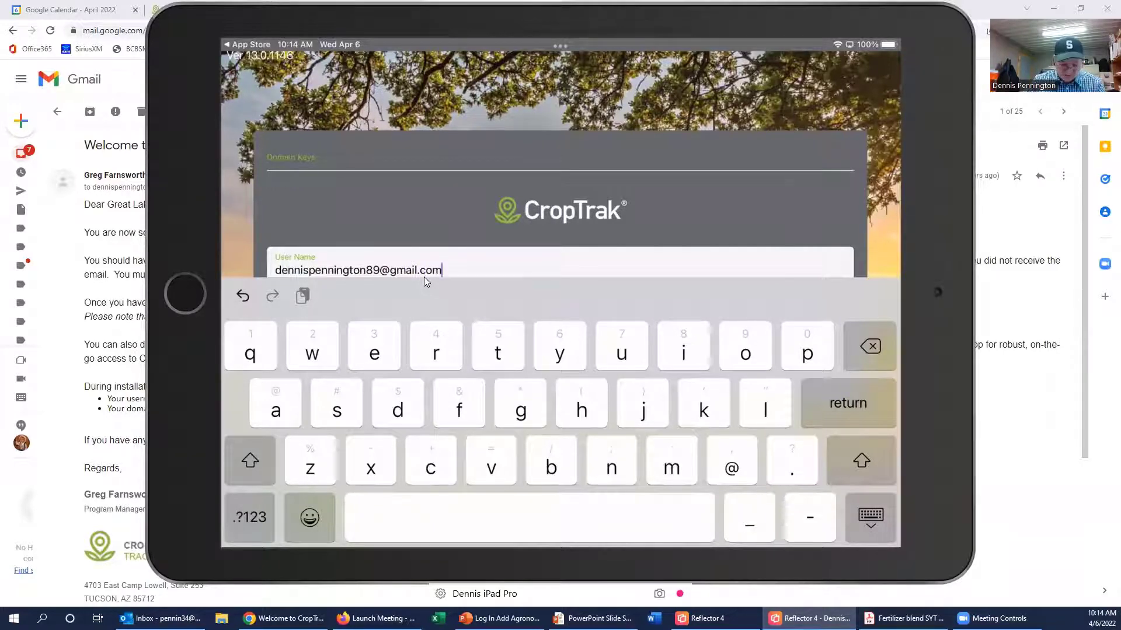
pyautogui.press('Return')
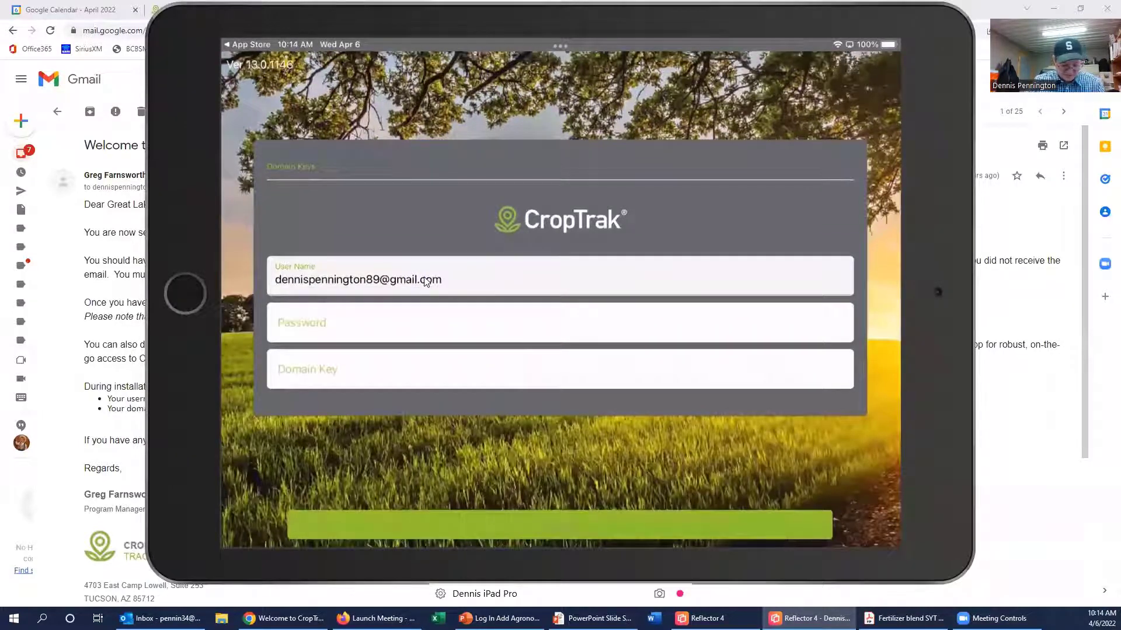
pyautogui.press('Tab')
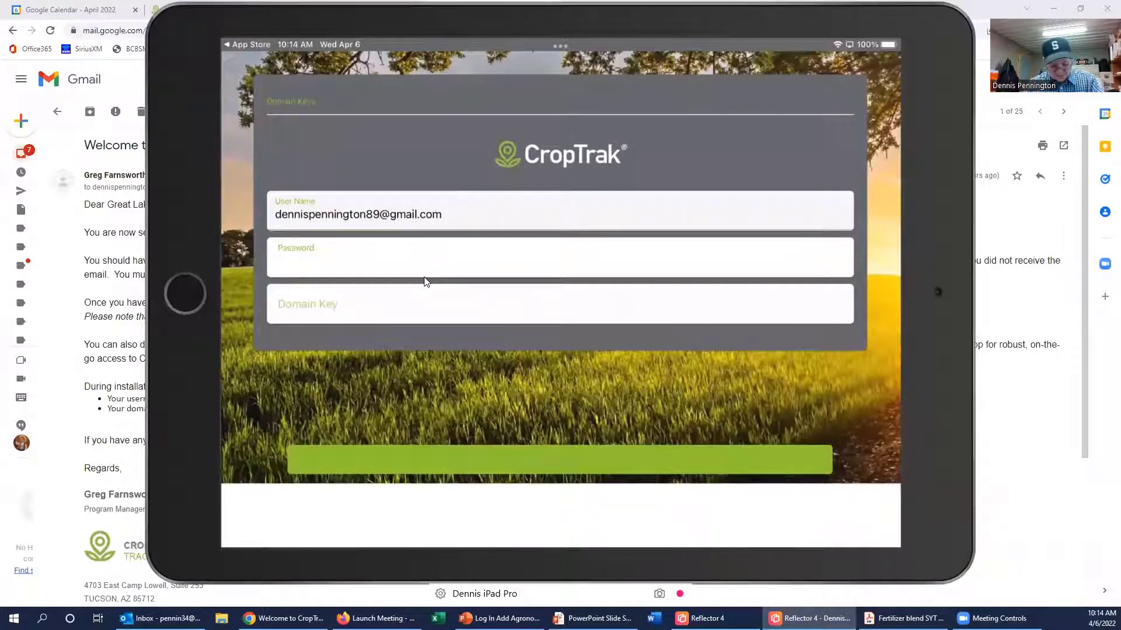
pyautogui.press('Return')
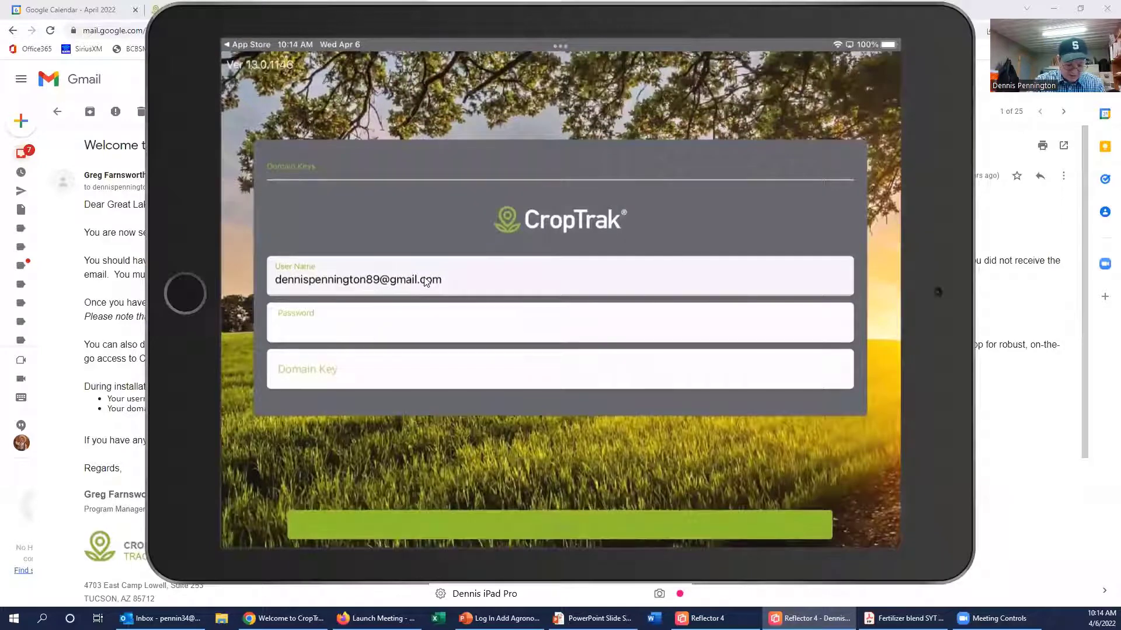
pyautogui.press('Tab')
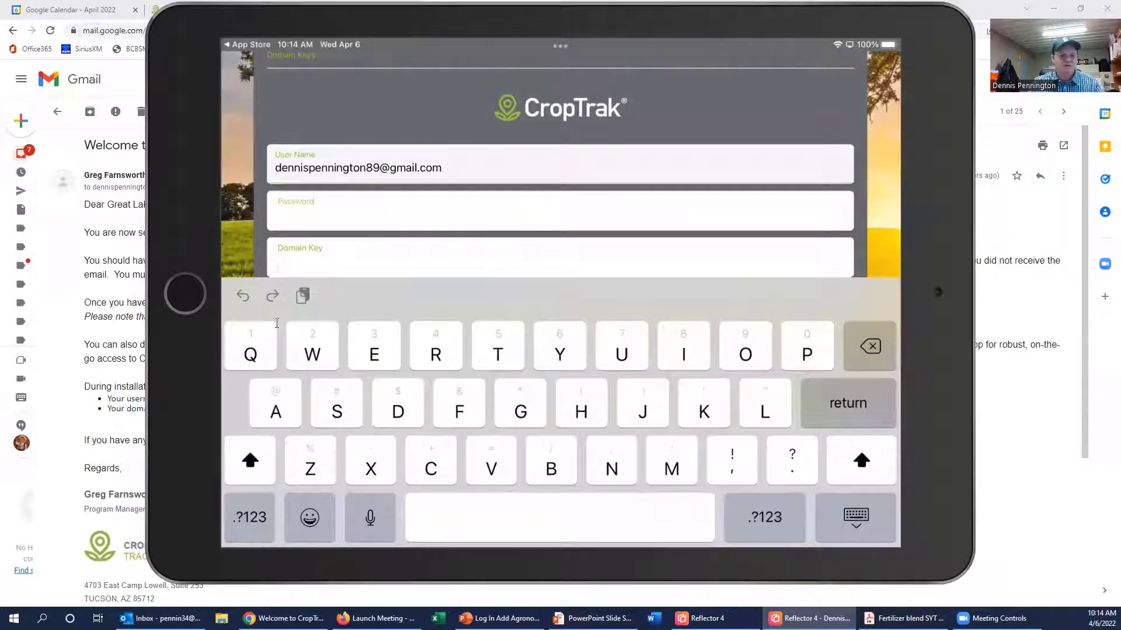
pyautogui.moveTo(633, 22); pyautogui.dragTo(810, 37)
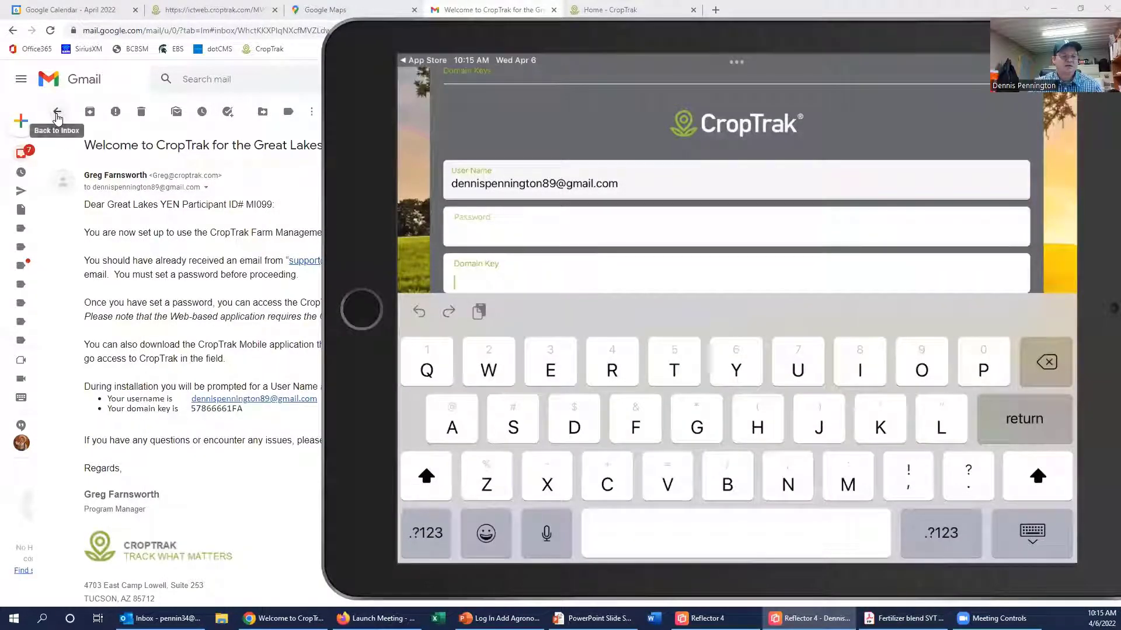
# Step: Copy the code from the iCropTrak Domain Code email into Domain Key and hide the keyboard
pyautogui.click(58, 111)
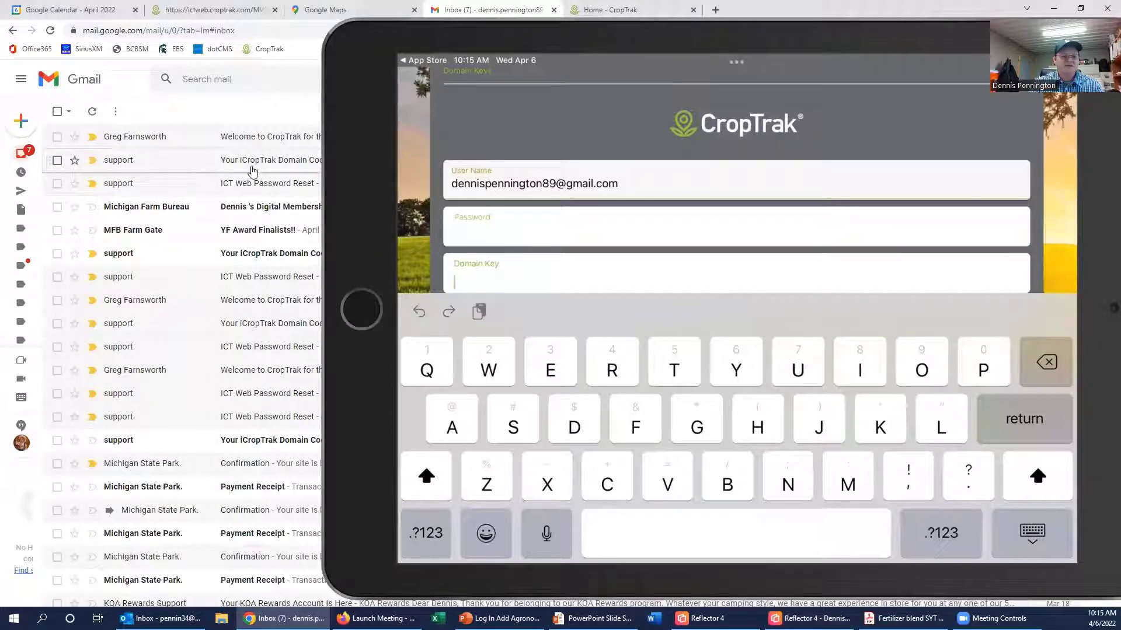
pyautogui.click(248, 164)
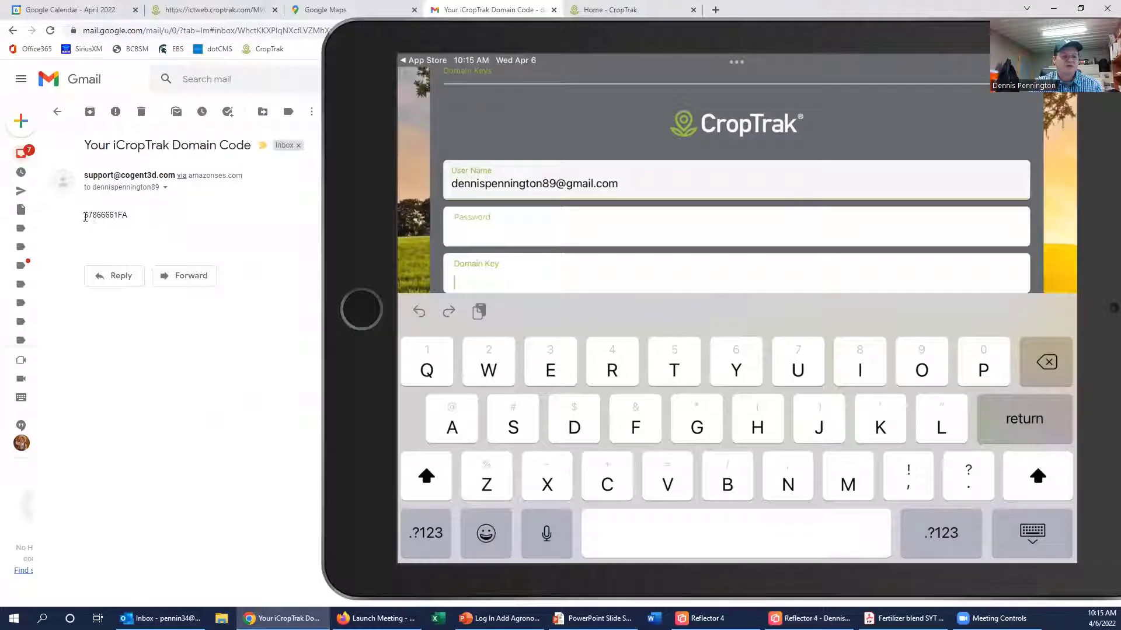
pyautogui.moveTo(83, 216); pyautogui.dragTo(141, 220)
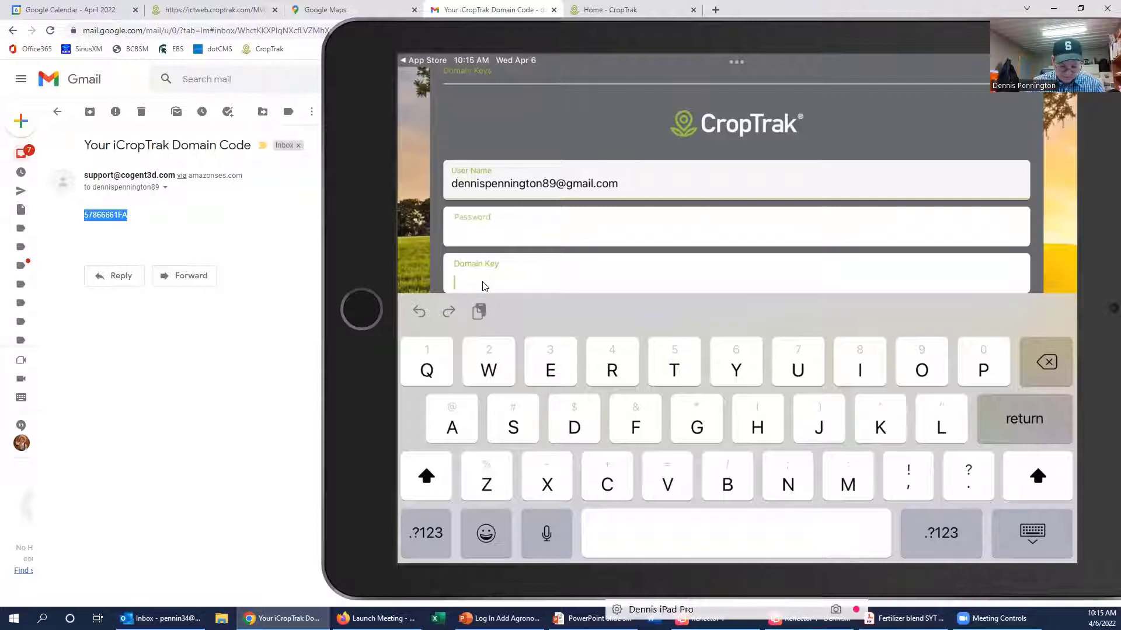
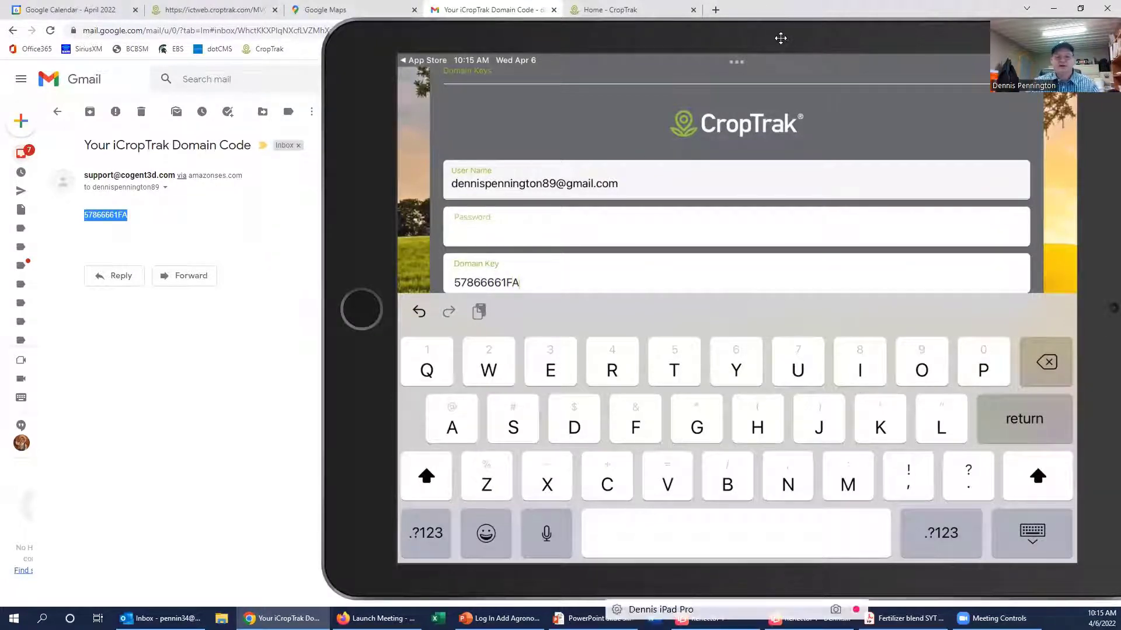
pyautogui.moveTo(778, 36); pyautogui.dragTo(629, 24)
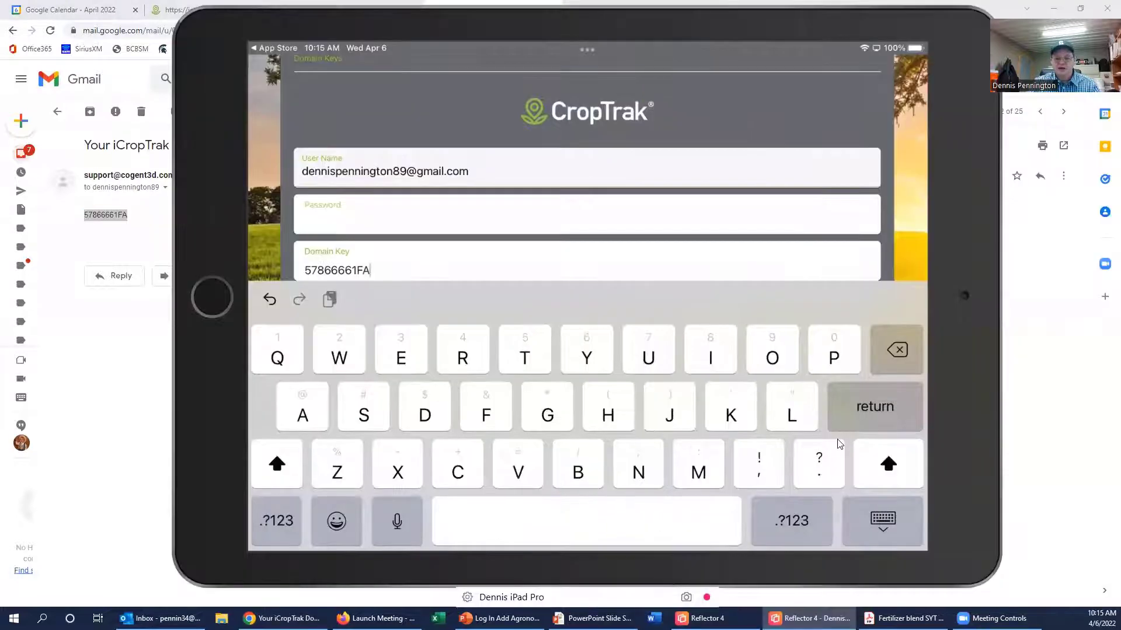
pyautogui.click(897, 533)
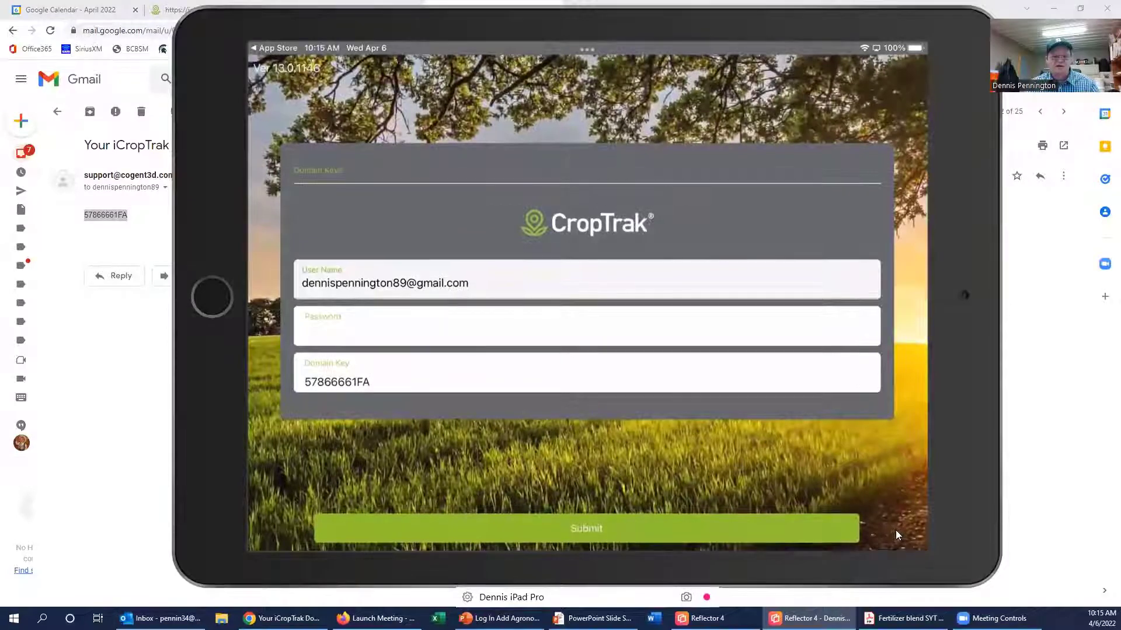
# Step: Submit the mobile login and request Download Database on the Databases > Server screen
pyautogui.click(735, 529)
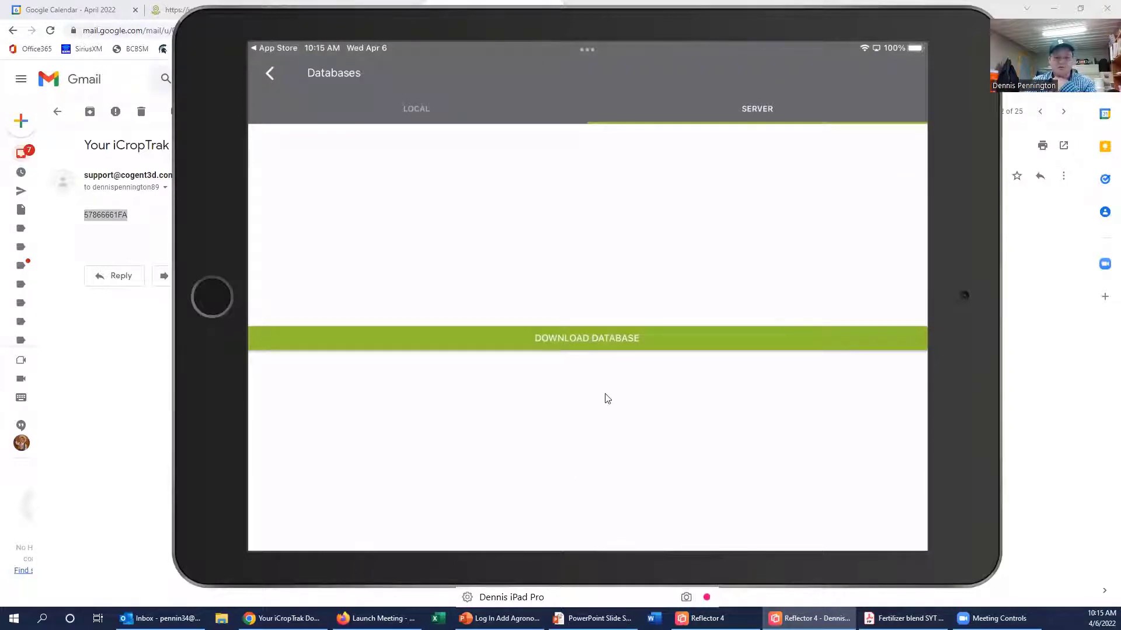
pyautogui.click(580, 354)
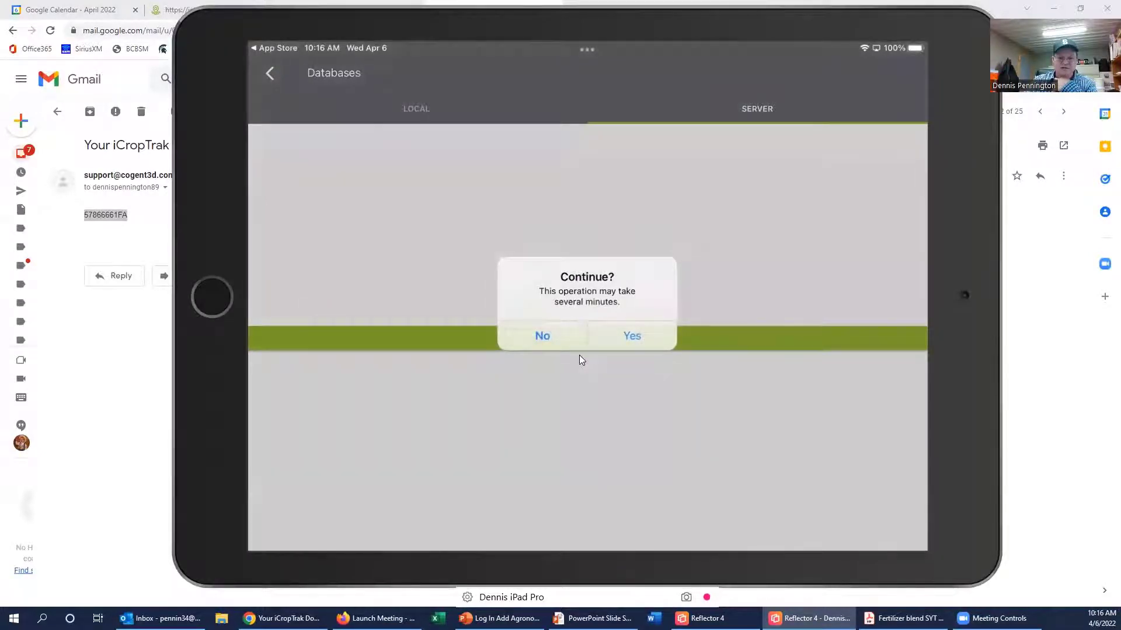
# Step: Confirm the database download with Yes, then move the iPad mirror aside to reveal Chrome
pyautogui.click(620, 333)
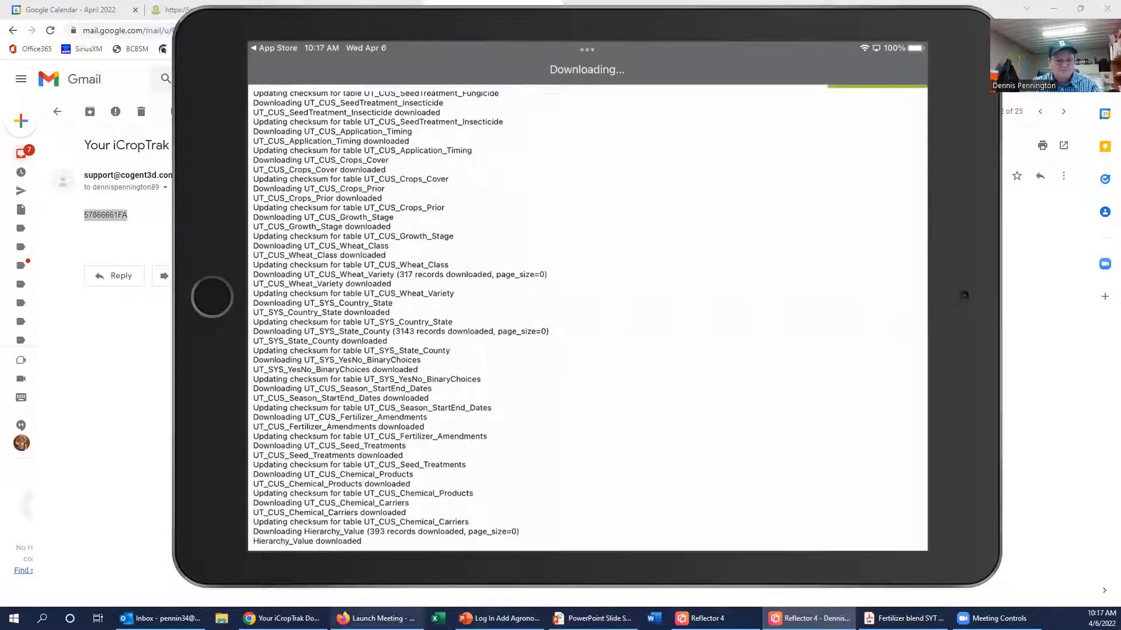
pyautogui.click(282, 618)
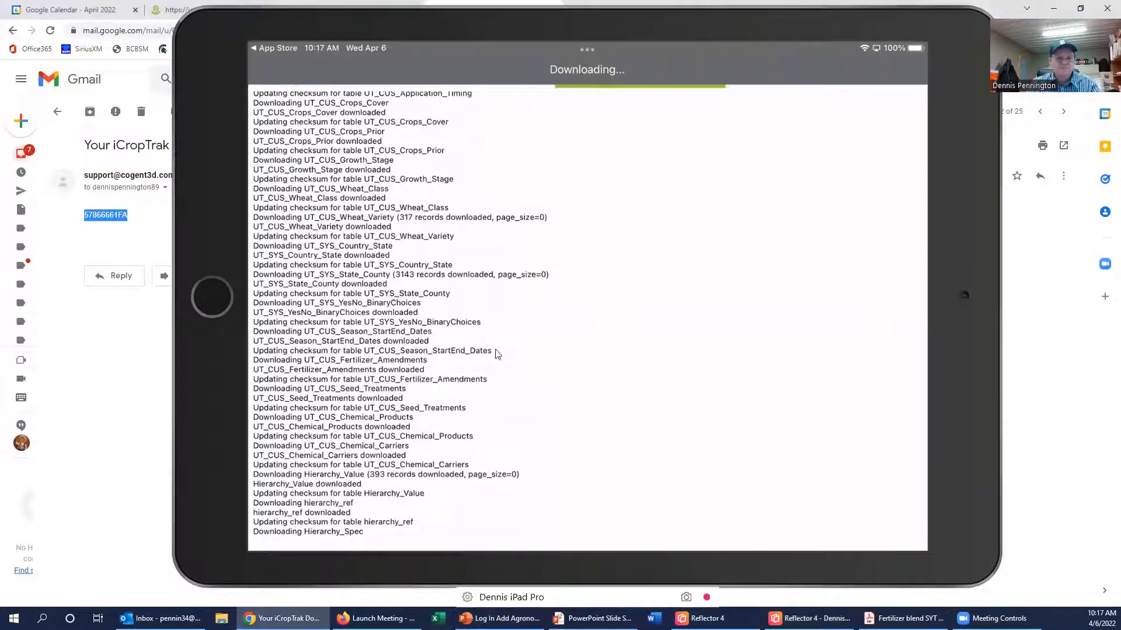
pyautogui.click(643, 39)
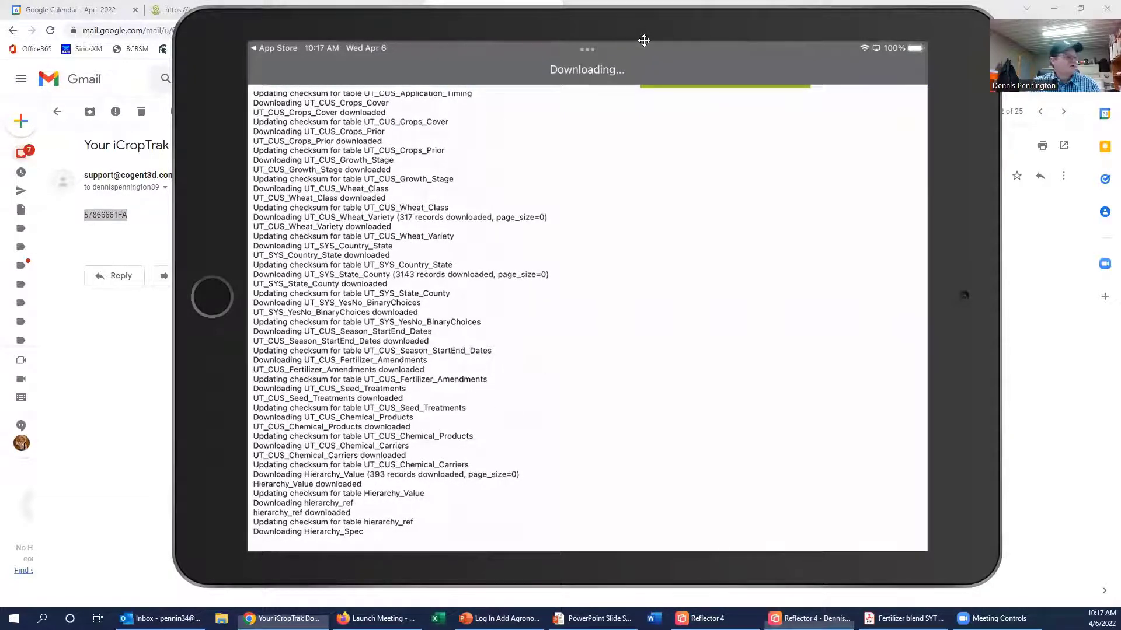
pyautogui.moveTo(644, 40); pyautogui.dragTo(642, 0)
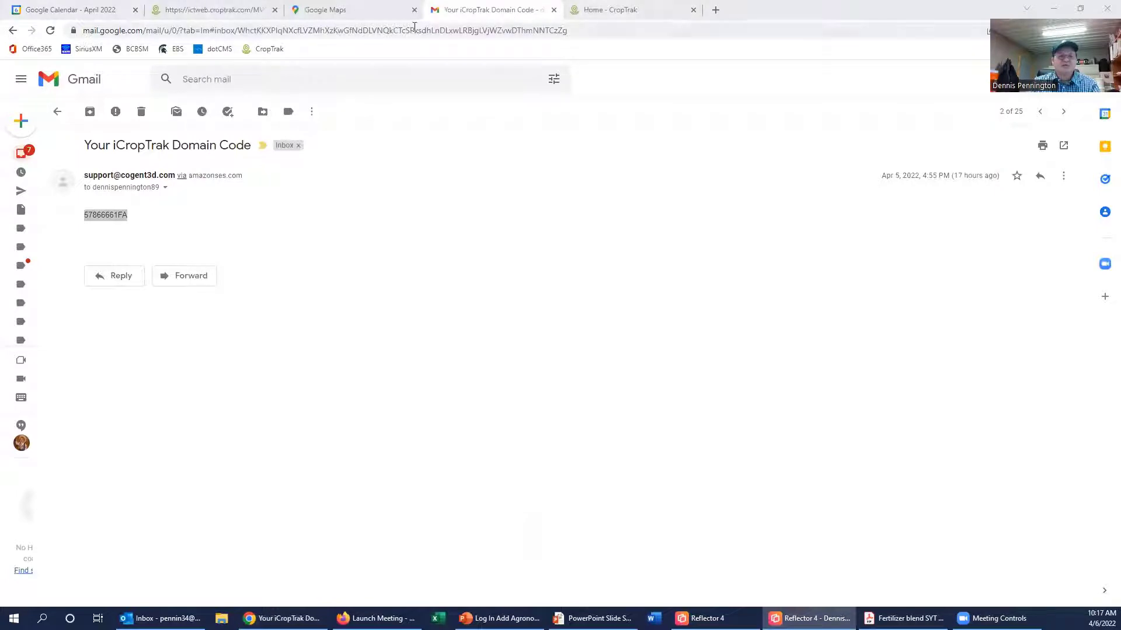
# Step: From the Home - CropTrak tab, open the Add a Field worklist showing MI099
pyautogui.click(633, 11)
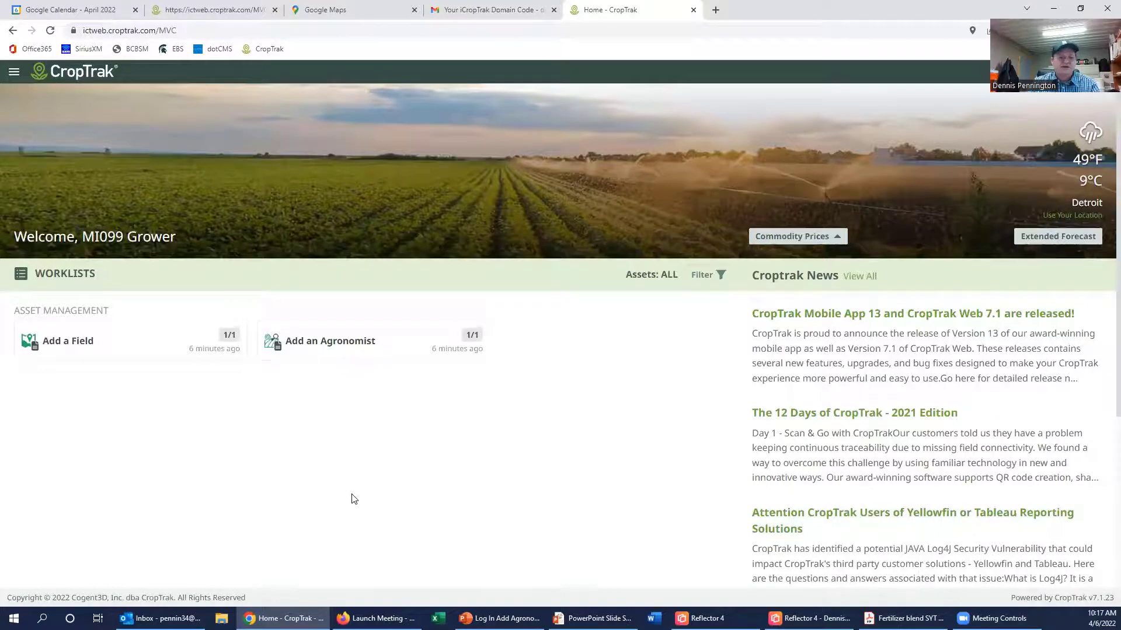
pyautogui.click(85, 343)
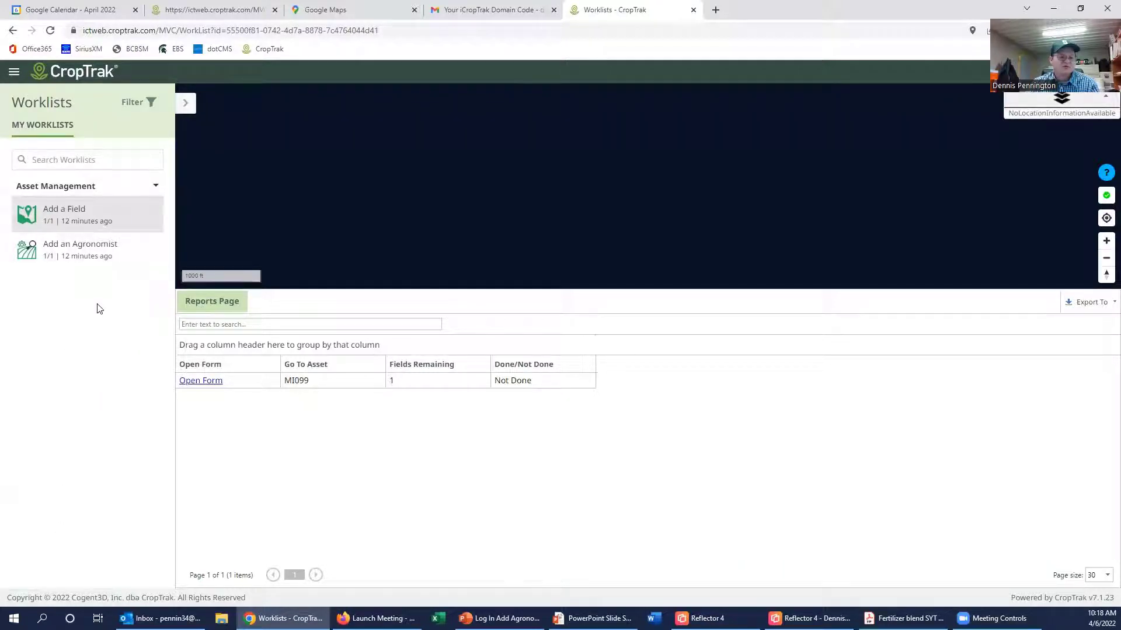
# Step: Open the MI099 Add a Field form, enter 'Hill field' as Field Name, and launch the Asset Digitizer map
pyautogui.click(215, 386)
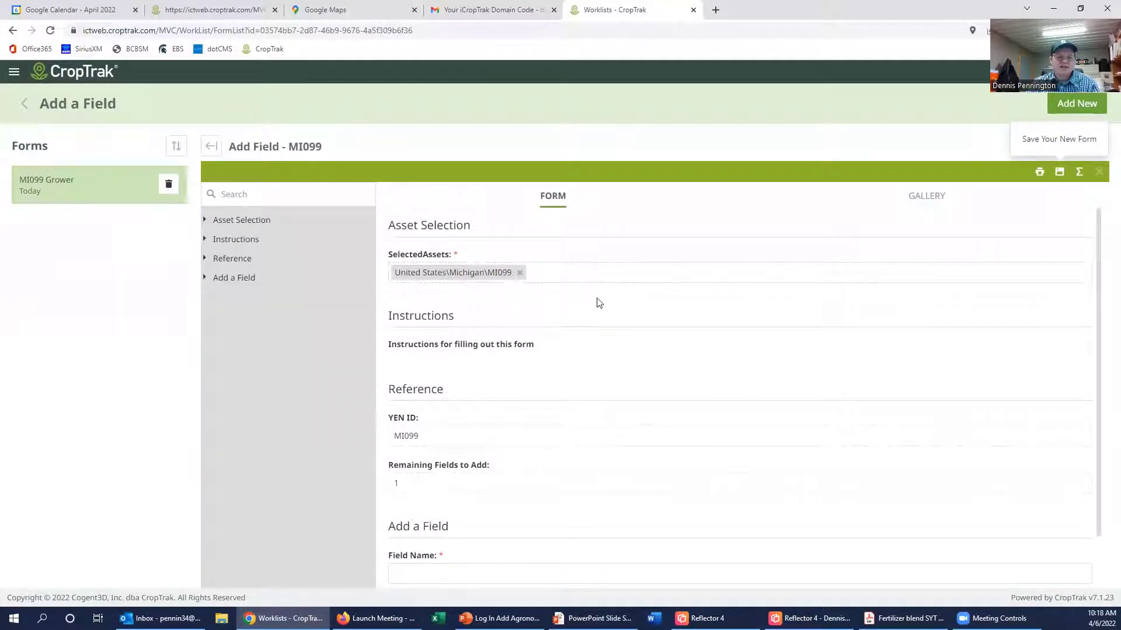
pyautogui.scroll(-1, 596, 321)
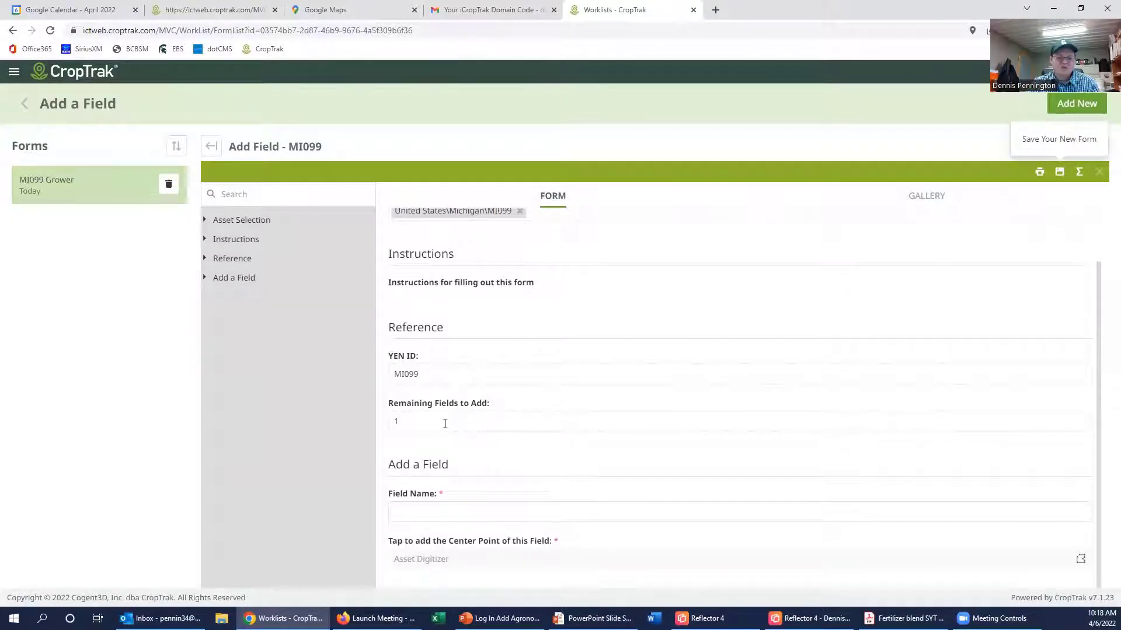
pyautogui.click(480, 510)
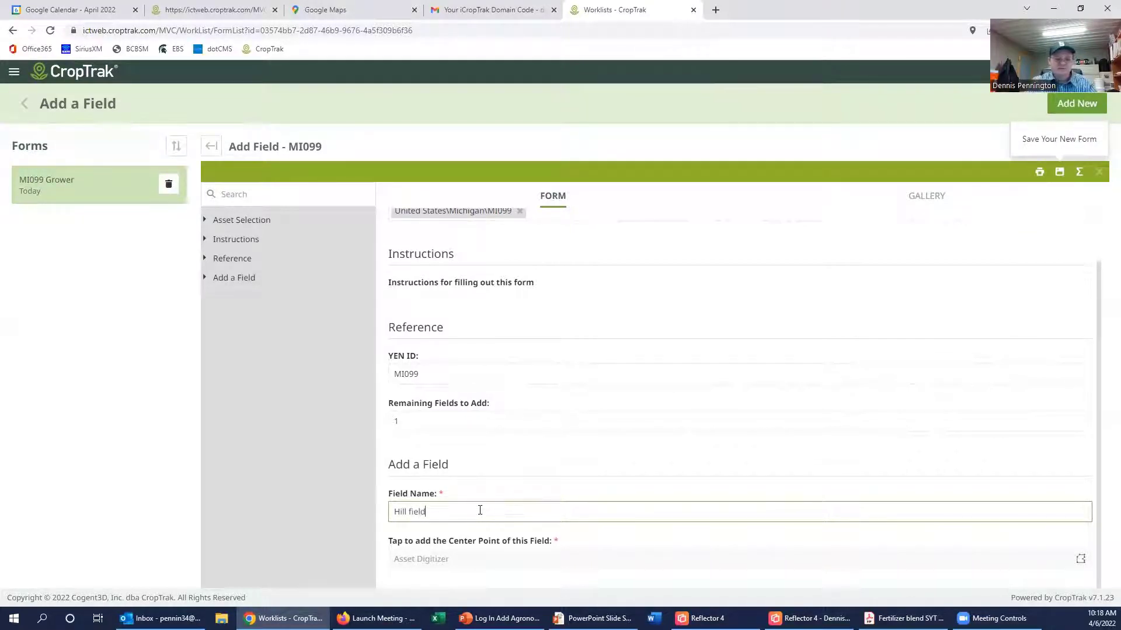
pyautogui.click(1081, 559)
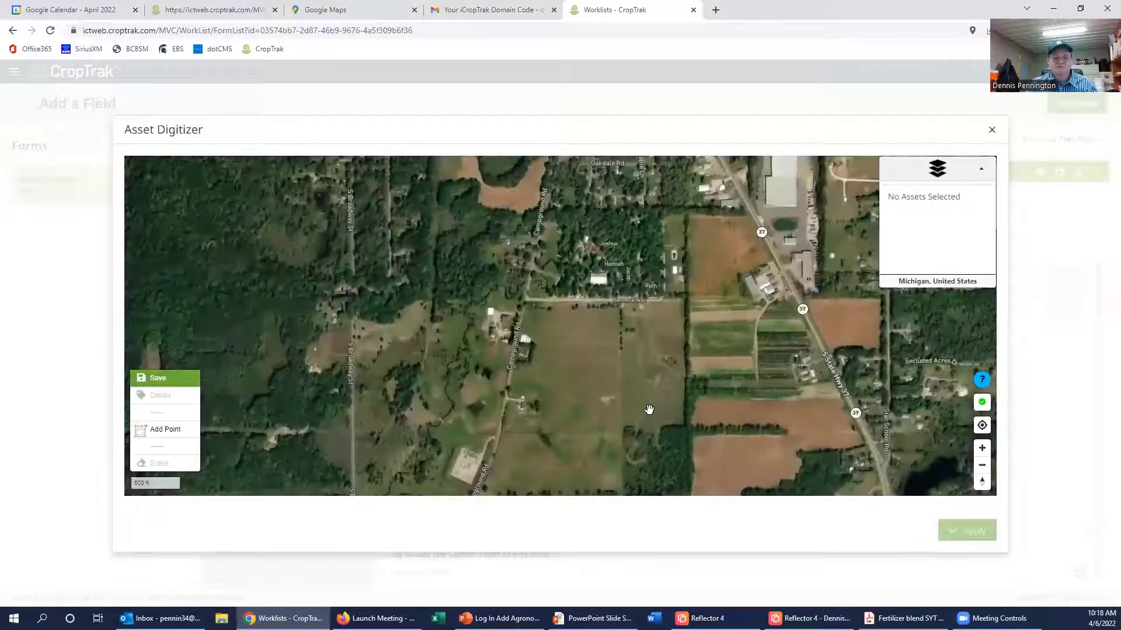
# Step: Zoom and pan the satellite map onto the open field south of Pennock Way, ready to add a point
pyautogui.scroll(-1, 599, 385)
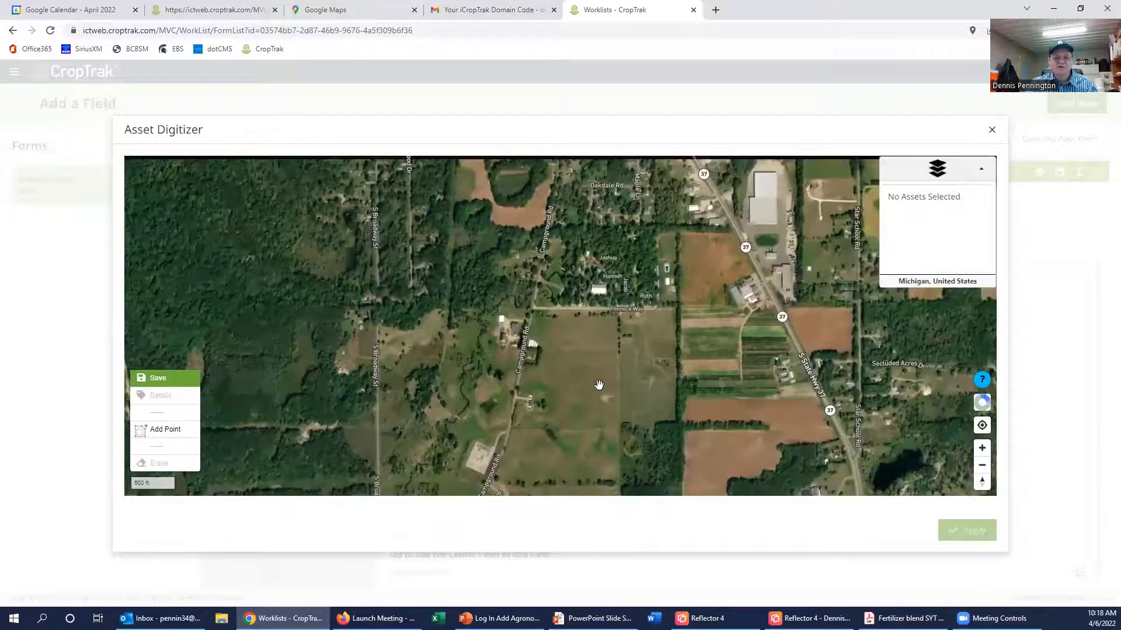
pyautogui.scroll(4, 595, 382)
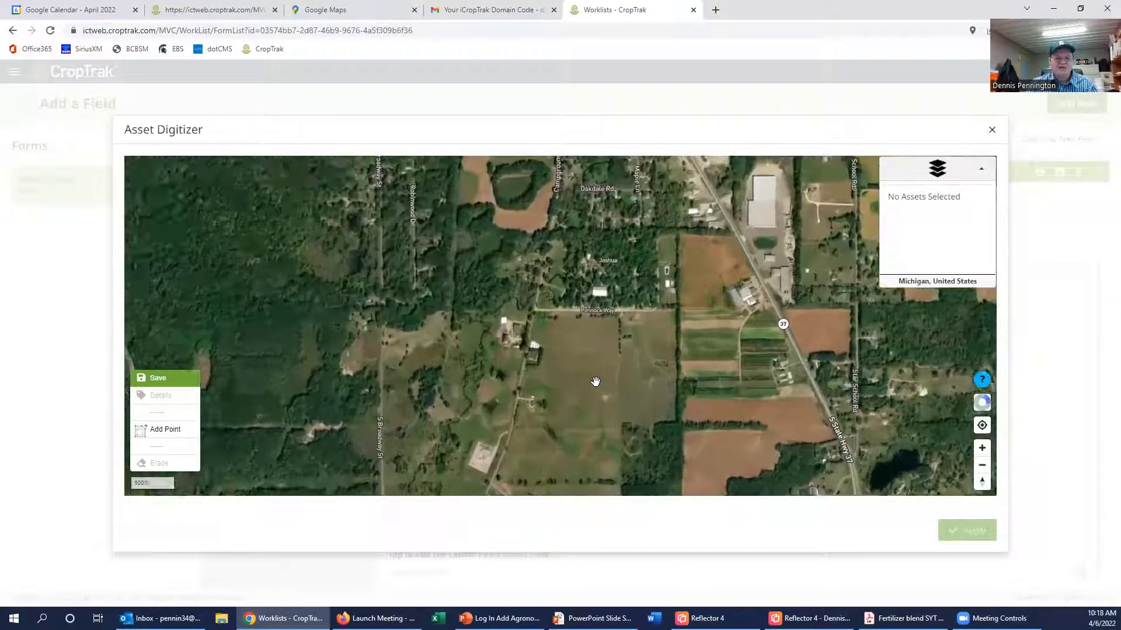
pyautogui.scroll(-4, 595, 382)
pyautogui.scroll(1, 596, 381)
pyautogui.scroll(4, 594, 380)
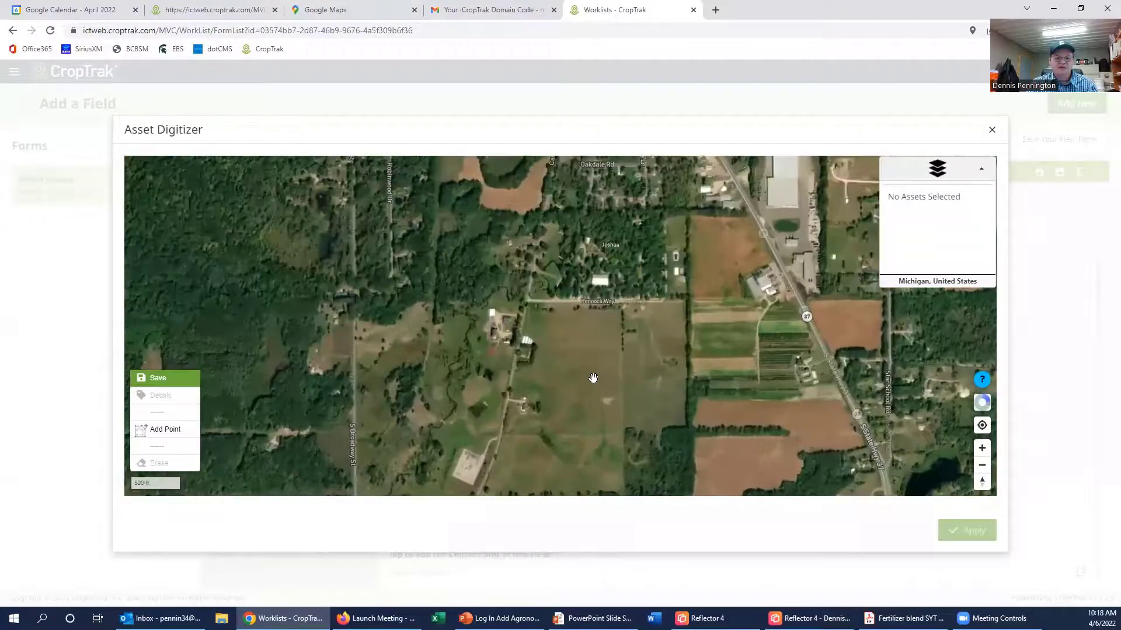
pyautogui.moveTo(562, 352); pyautogui.dragTo(585, 428)
pyautogui.scroll(1, 592, 400)
pyautogui.scroll(5, 593, 393)
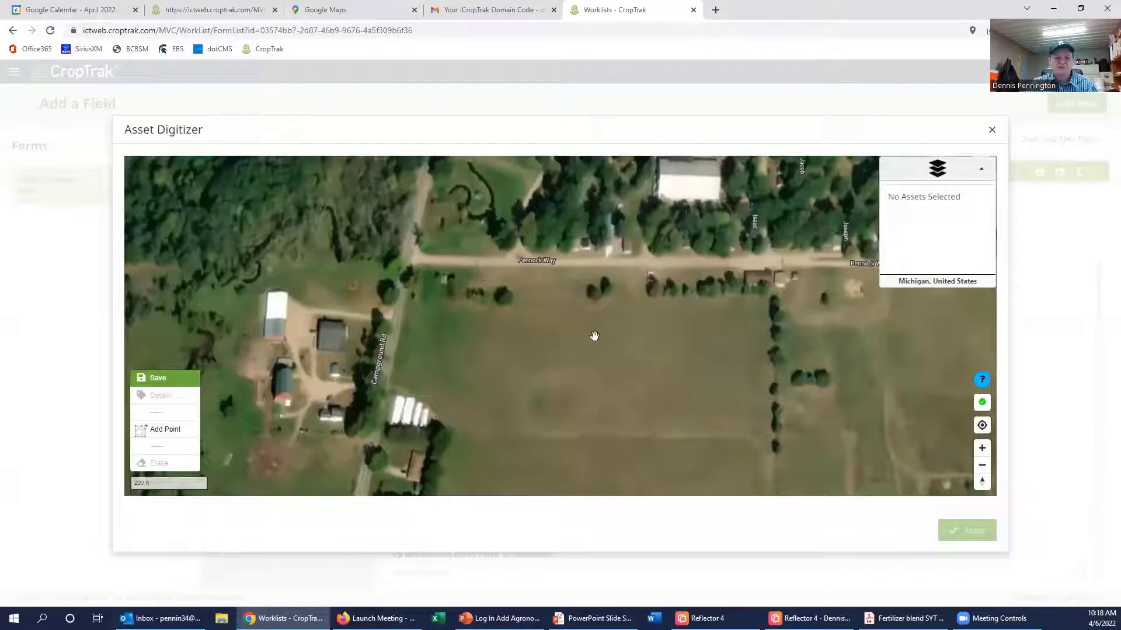
pyautogui.moveTo(732, 265); pyautogui.dragTo(655, 255)
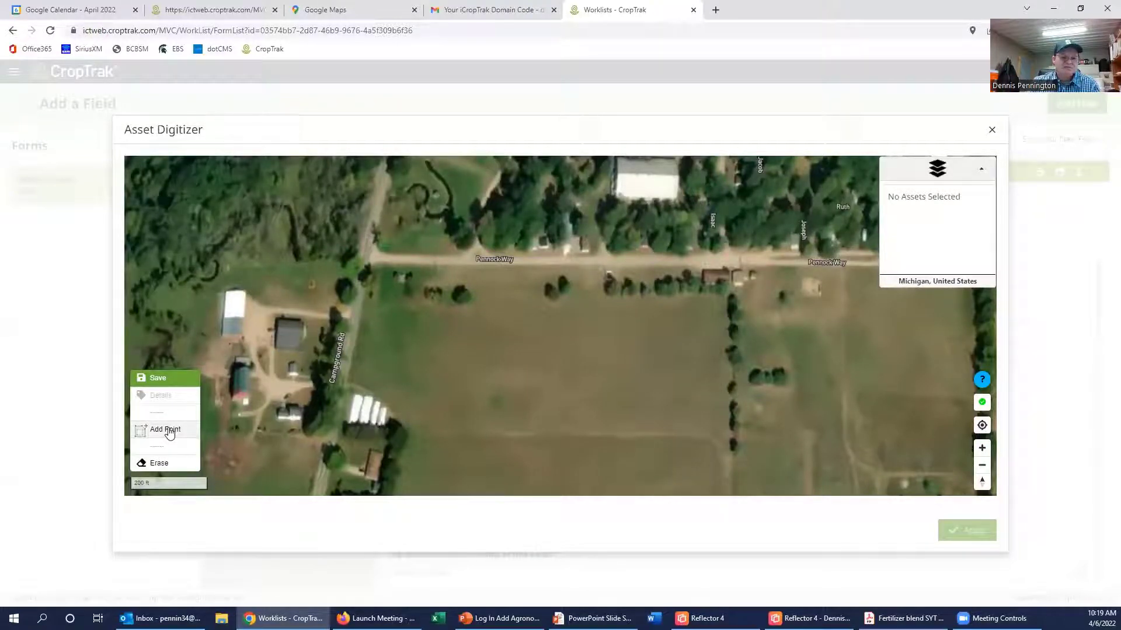
pyautogui.click(168, 431)
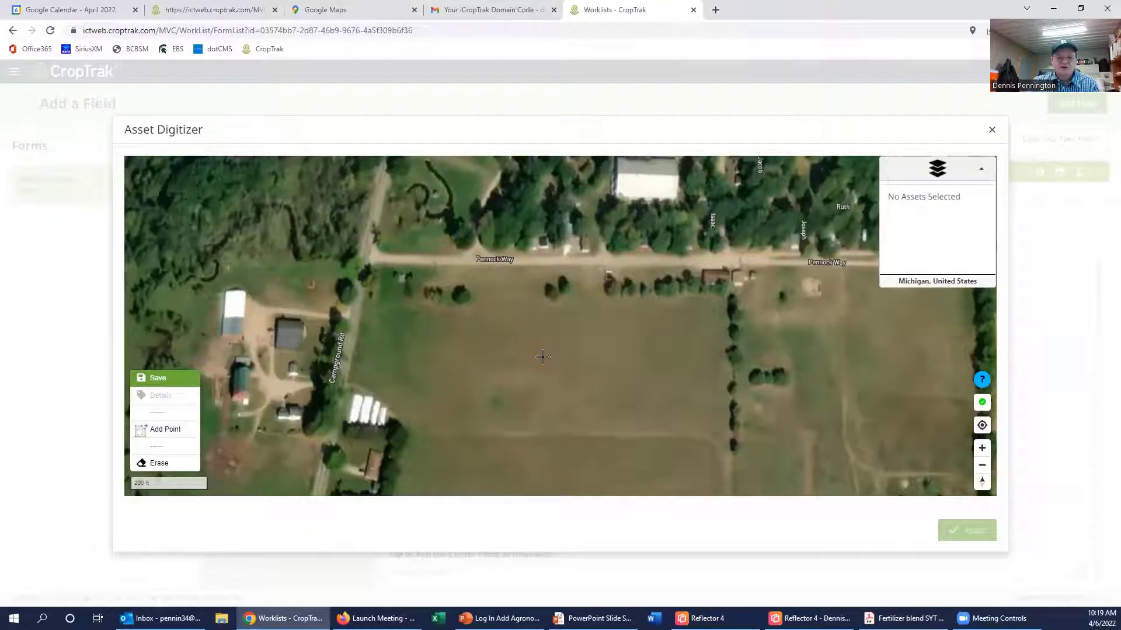
# Step: Drop a trial point and pan the map so the field below Pennock Way is in view
pyautogui.click(474, 342)
pyautogui.moveTo(476, 344)
pyautogui.mouseDown()
pyautogui.moveTo(688, 383)
pyautogui.moveTo(688, 363)
pyautogui.moveTo(669, 357)
pyautogui.mouseUp()
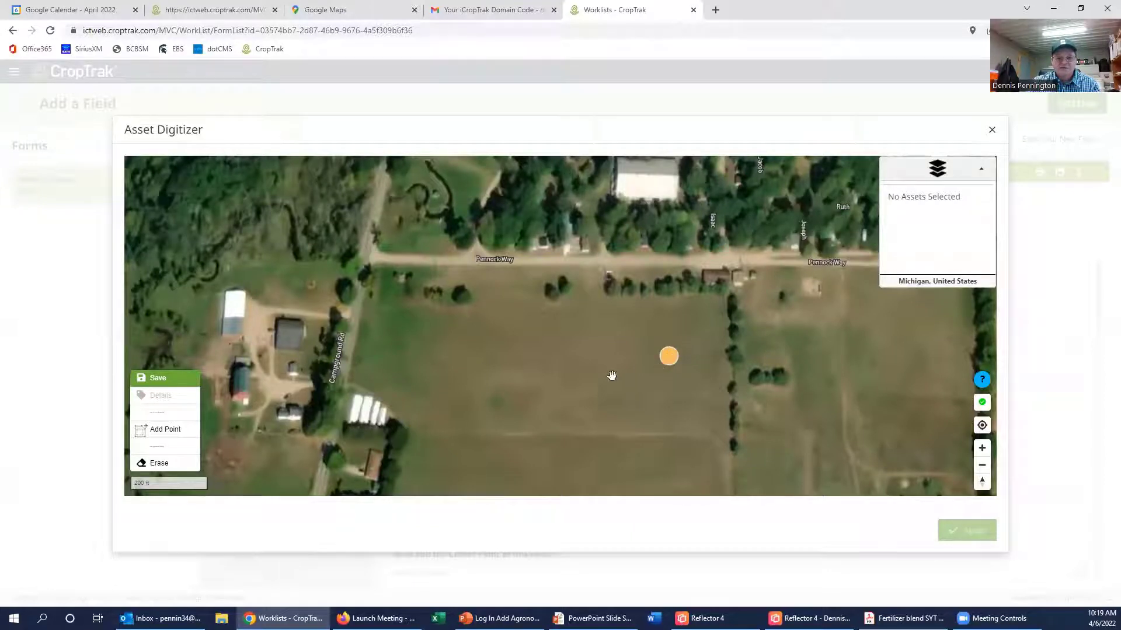
pyautogui.moveTo(588, 353); pyautogui.dragTo(590, 206)
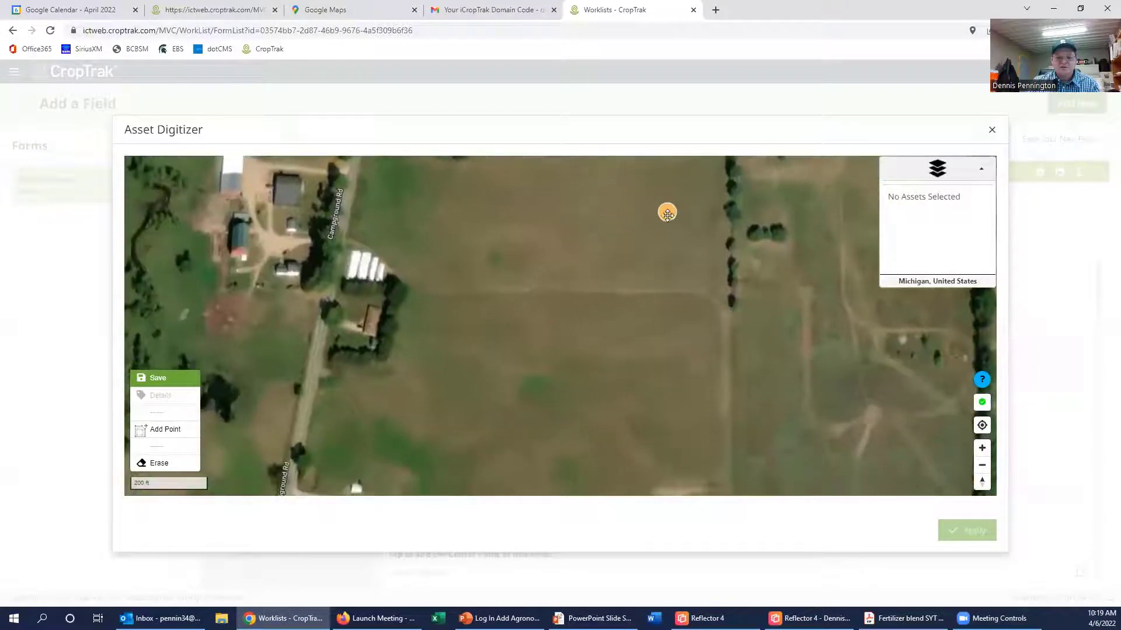
pyautogui.moveTo(668, 215)
pyautogui.mouseDown()
pyautogui.moveTo(631, 373)
pyautogui.moveTo(646, 408)
pyautogui.mouseUp()
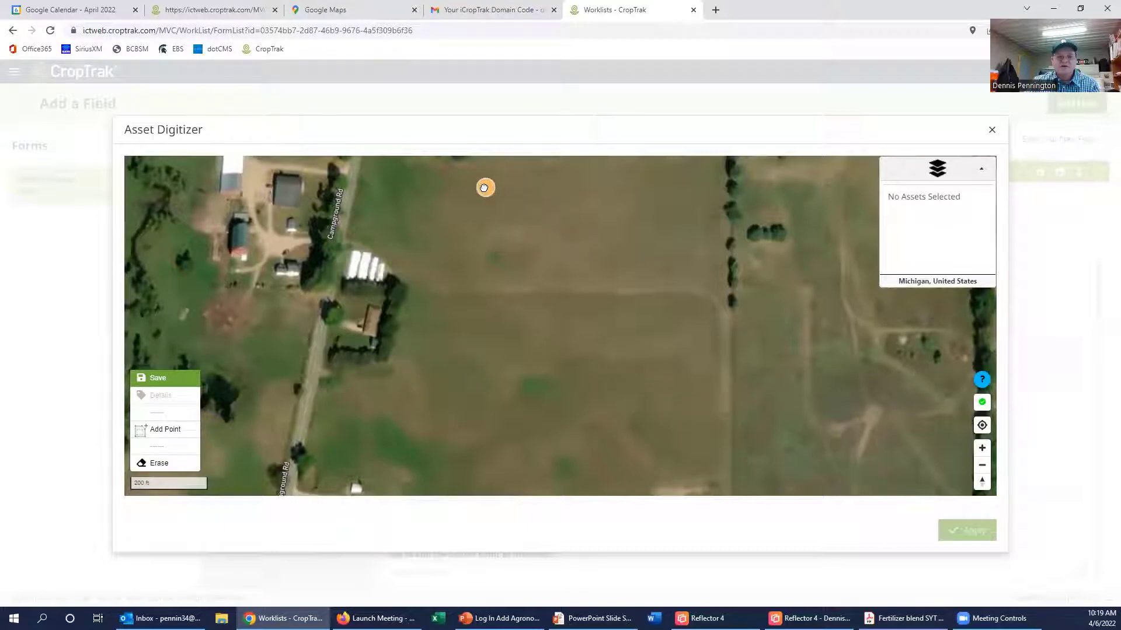
pyautogui.moveTo(635, 302); pyautogui.dragTo(630, 384)
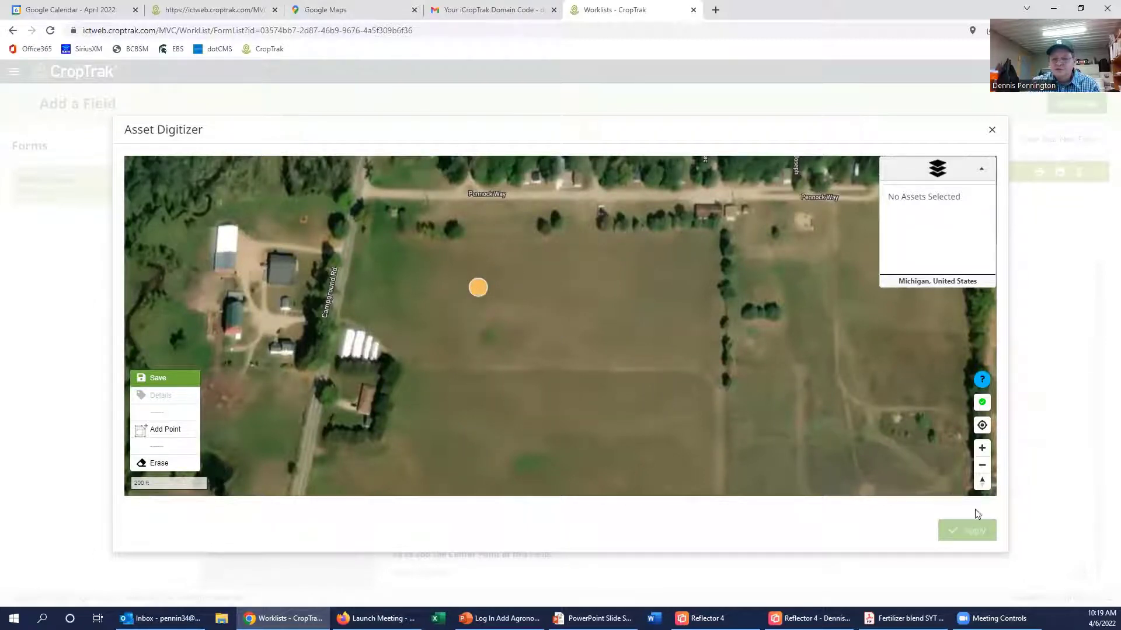
# Step: Reload the map, place the Hill field centre point in the open field, then save and apply it
pyautogui.click(983, 403)
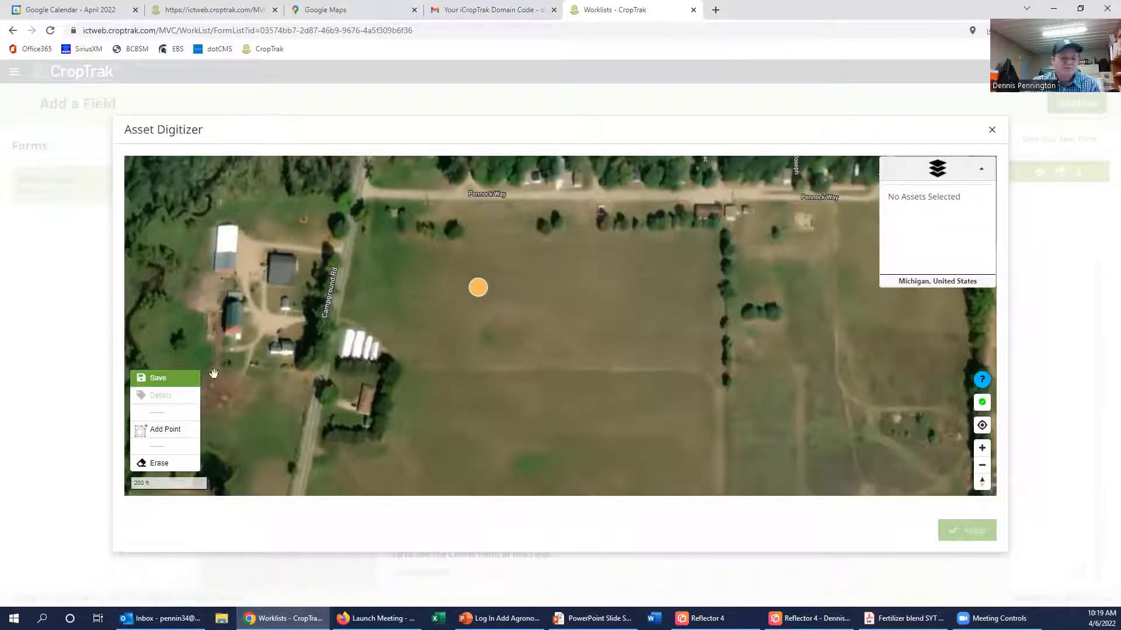
pyautogui.click(165, 433)
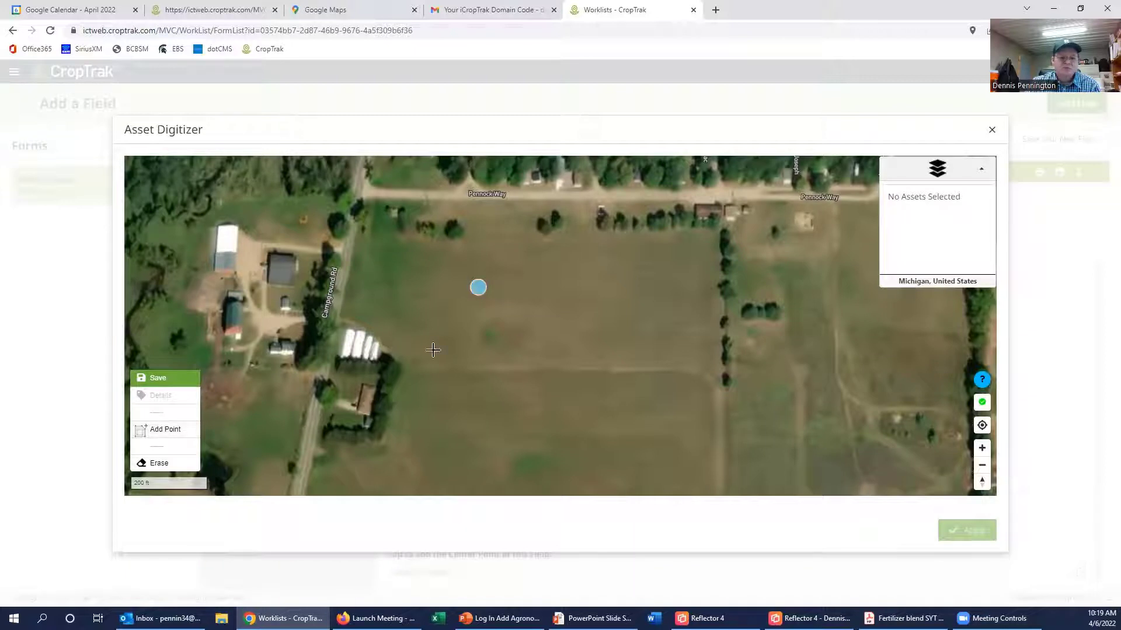
pyautogui.click(478, 287)
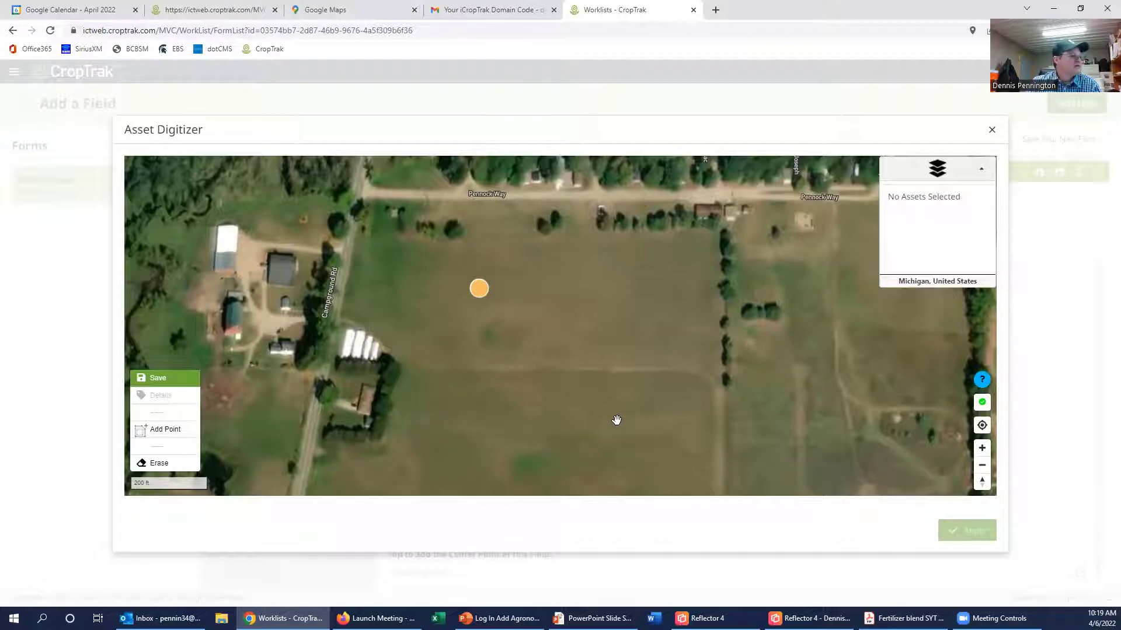
pyautogui.click(181, 383)
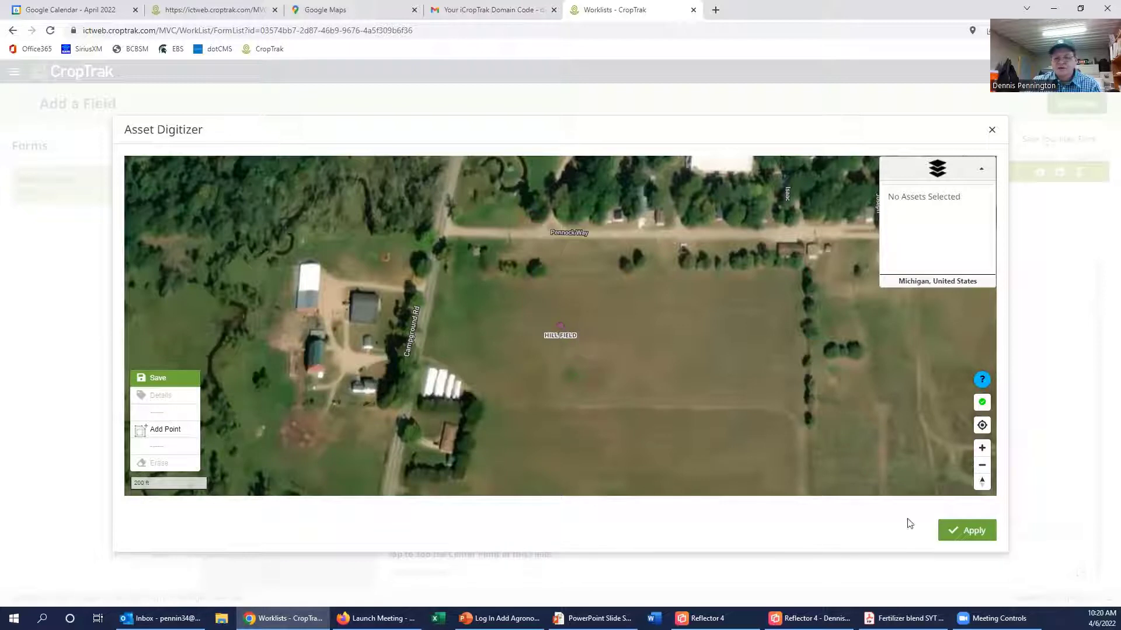
pyautogui.click(975, 532)
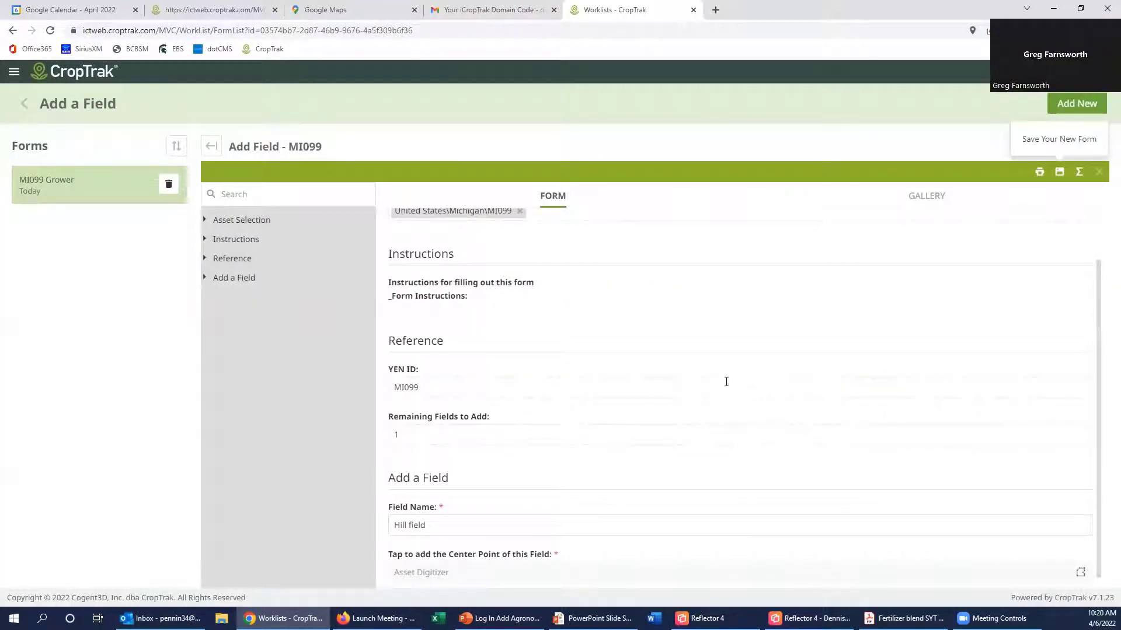
# Step: Save the Hill field form and return to the Add a Field worklist showing MI099 as Done
pyautogui.scroll(-1, 665, 446)
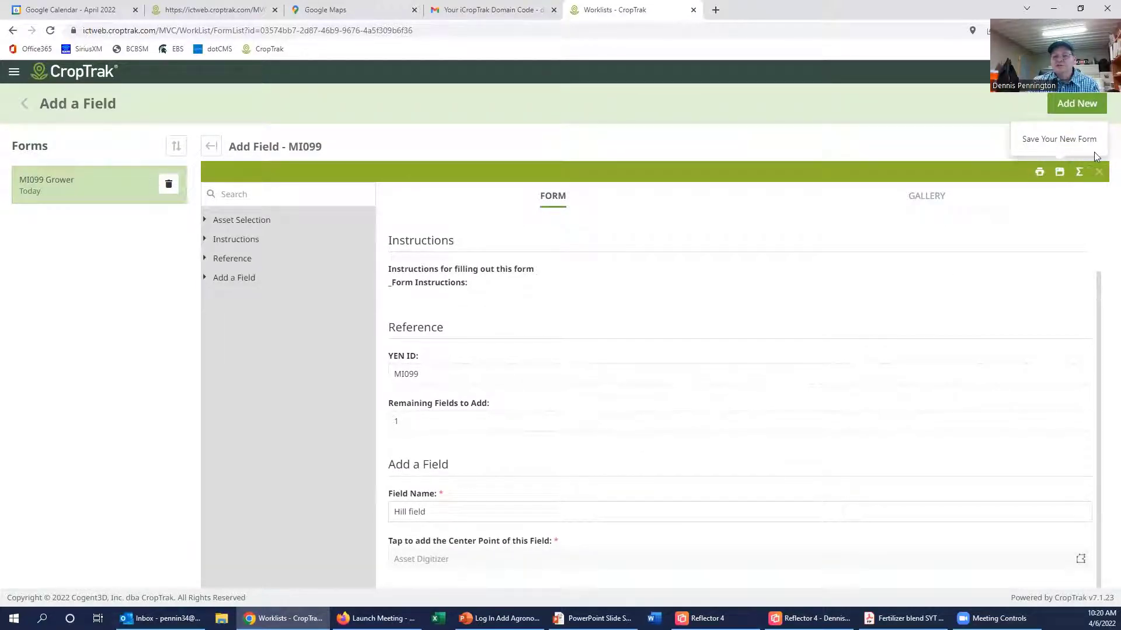
pyautogui.click(1063, 174)
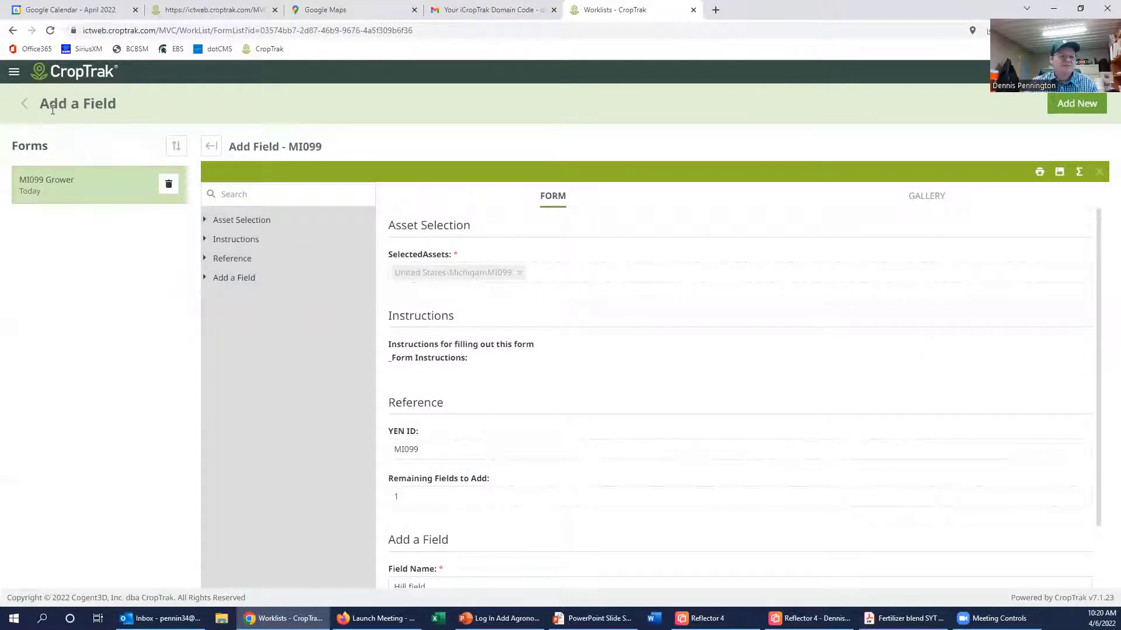
pyautogui.click(25, 105)
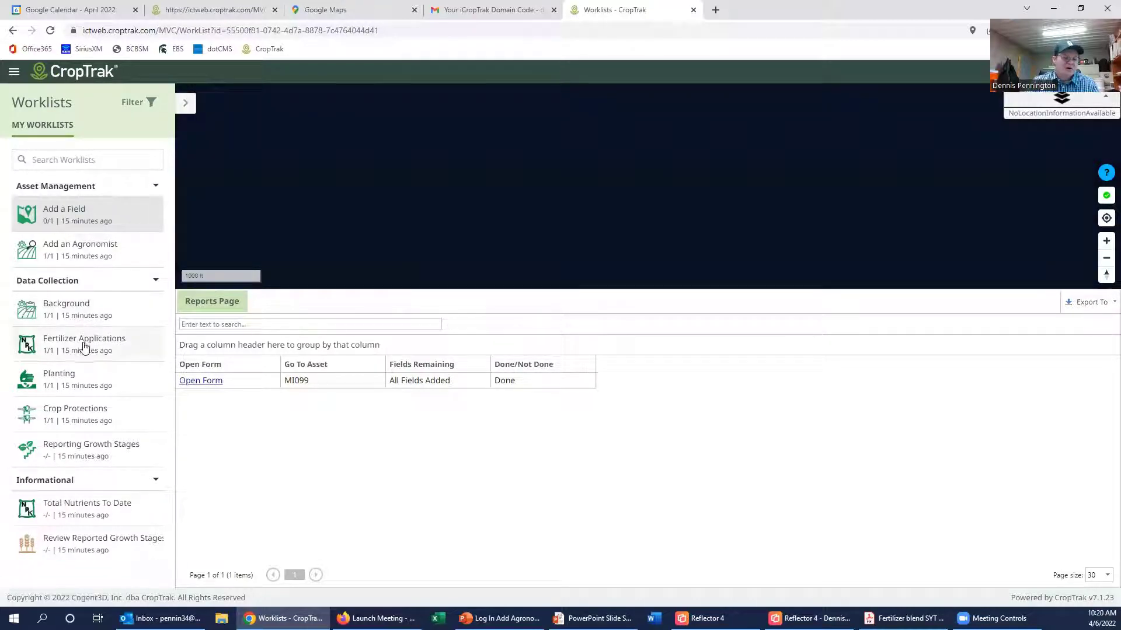
# Step: Return to the CropTrak home page and open the Add an Agronomist worklist for MI099
pyautogui.click(78, 72)
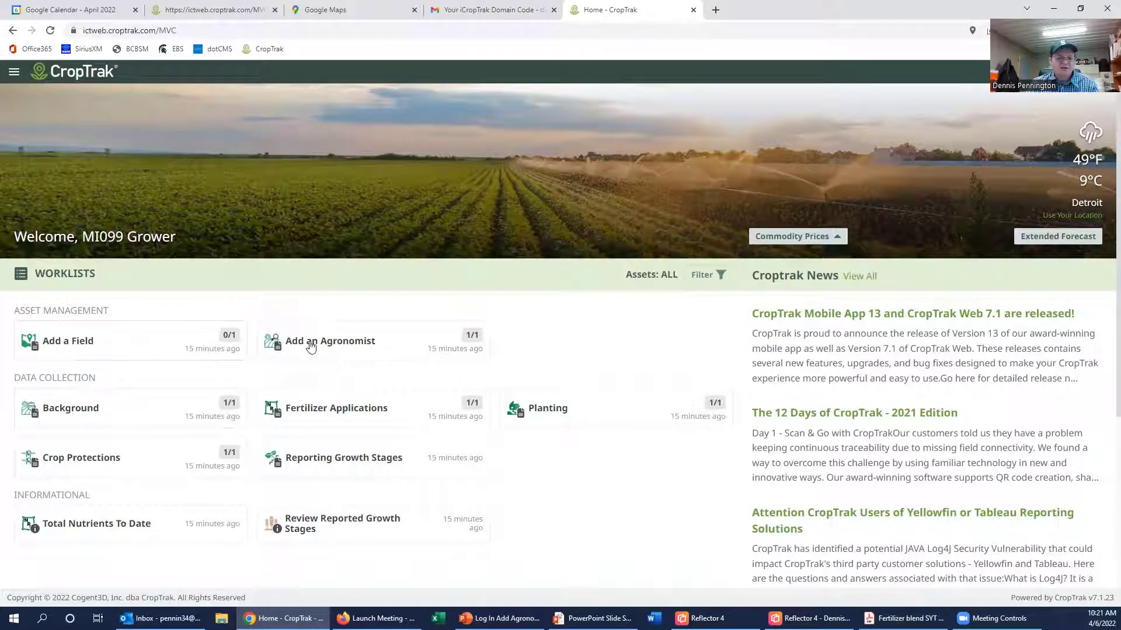
pyautogui.click(310, 347)
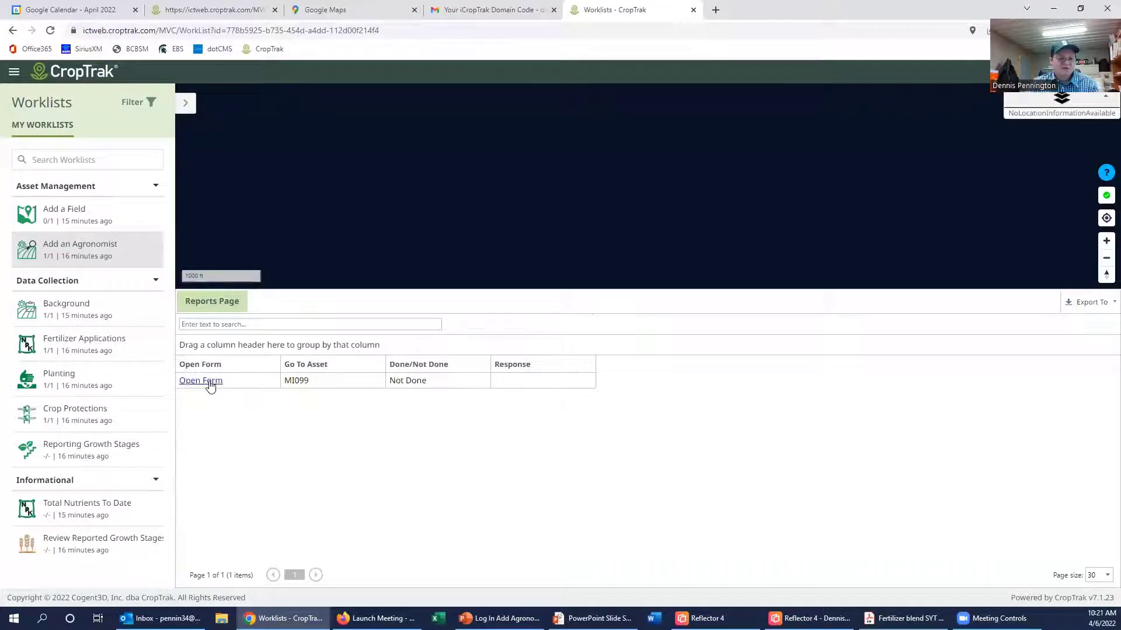
# Step: Open the MI099 agronomist form and answer Yes to granting the agronomist data access
pyautogui.click(210, 385)
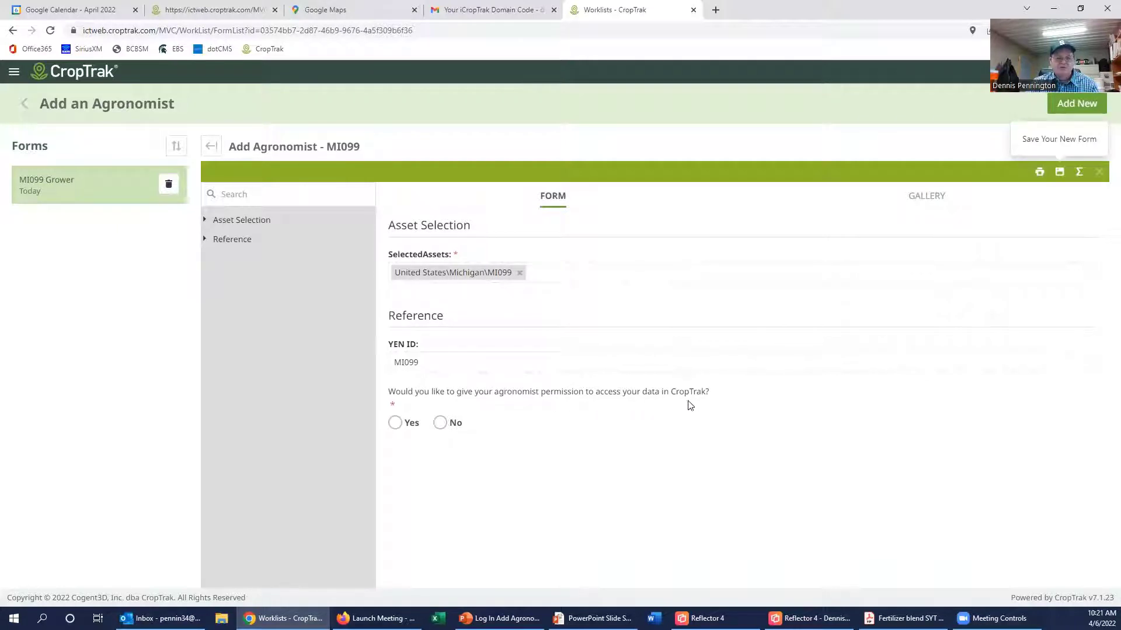
pyautogui.click(441, 427)
pyautogui.click(396, 425)
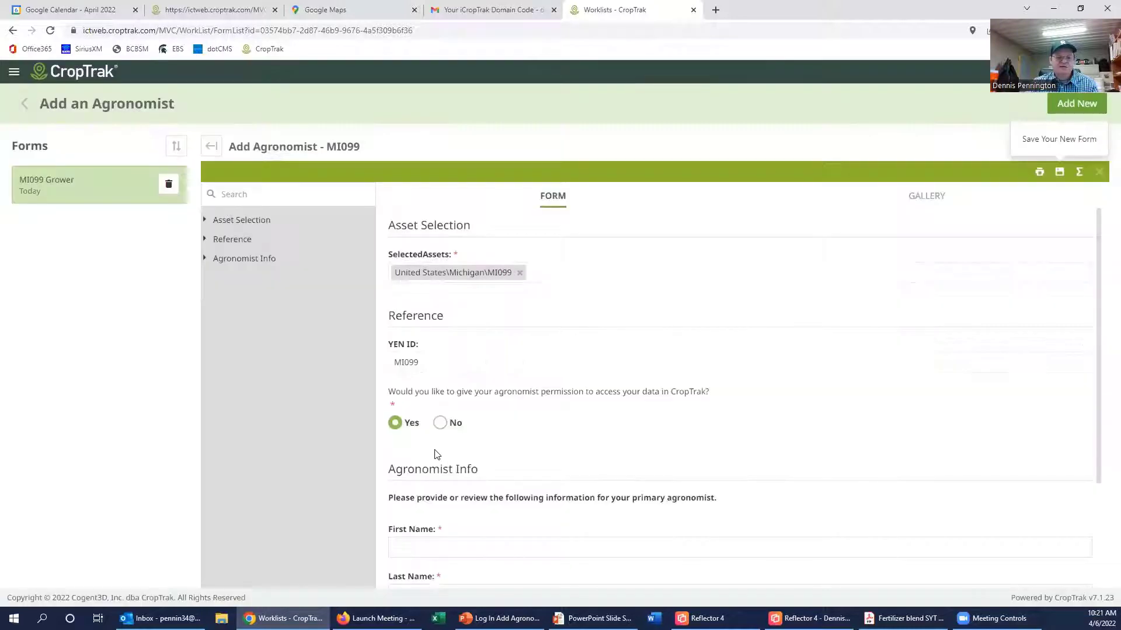
pyautogui.scroll(-2, 435, 457)
# Step: Enter the agronomist's first name, last name and e-mail, include them in communications, and save
pyautogui.click(462, 400)
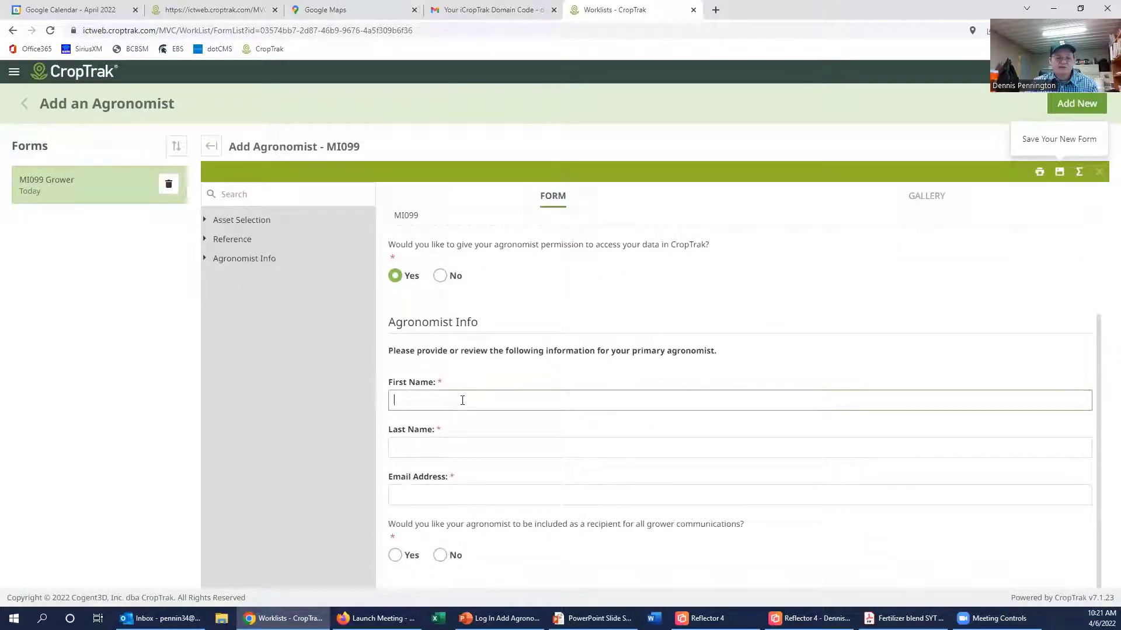
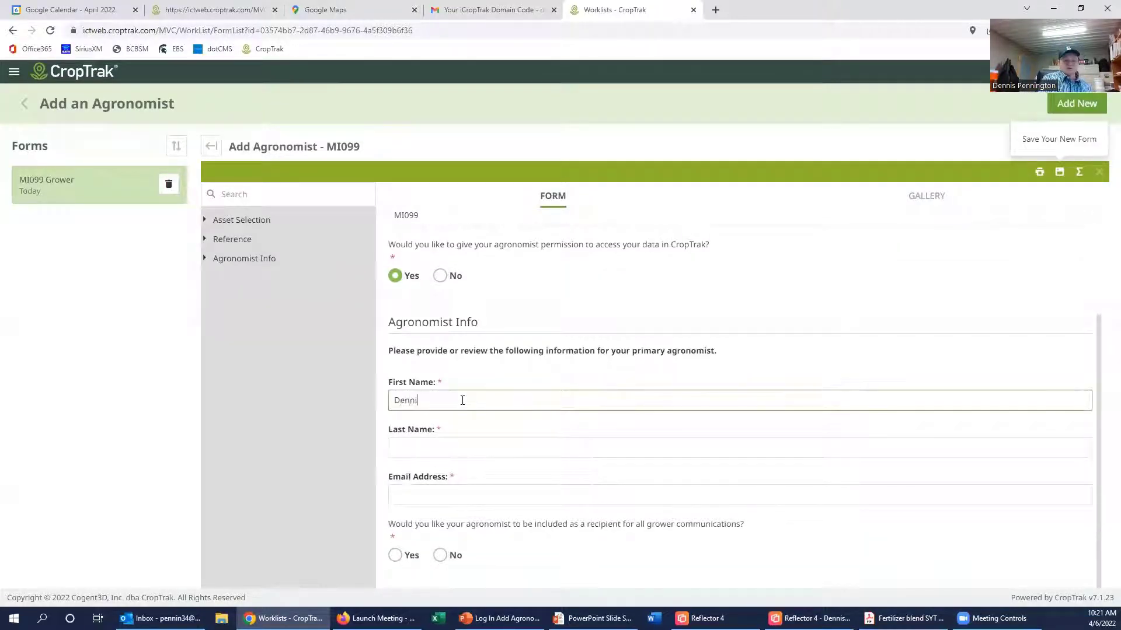
pyautogui.press('Tab')
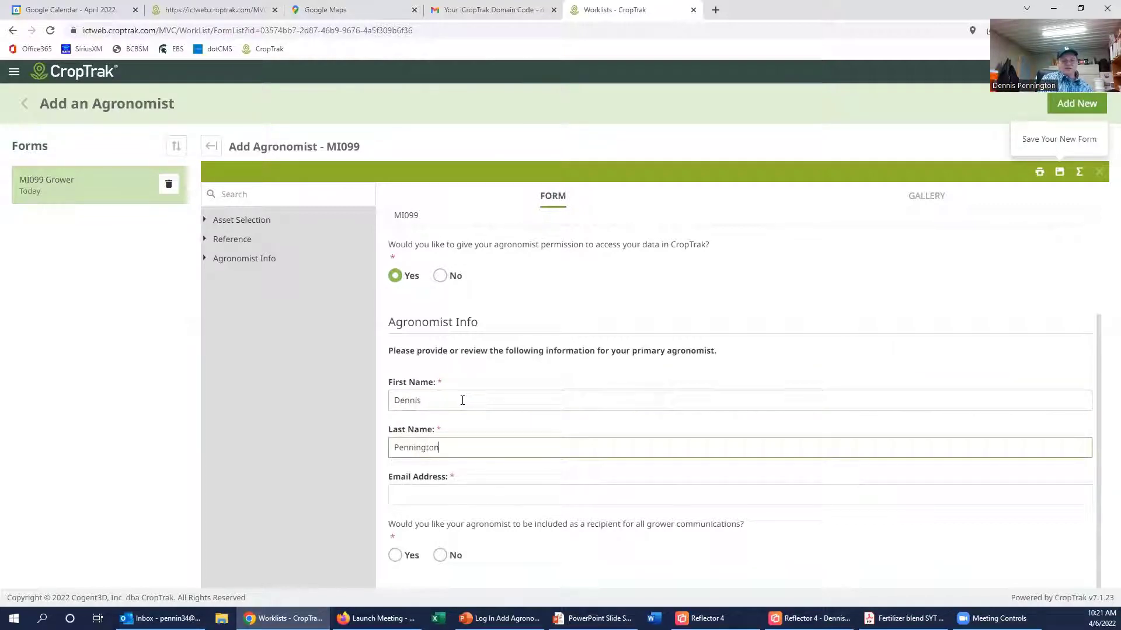
pyautogui.press('Tab')
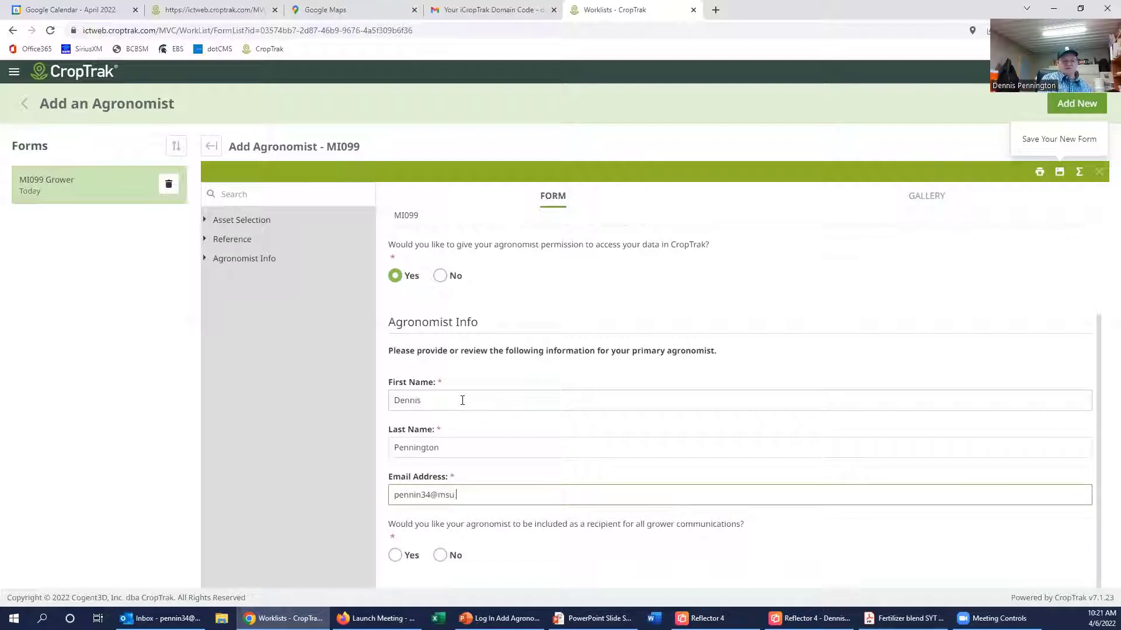
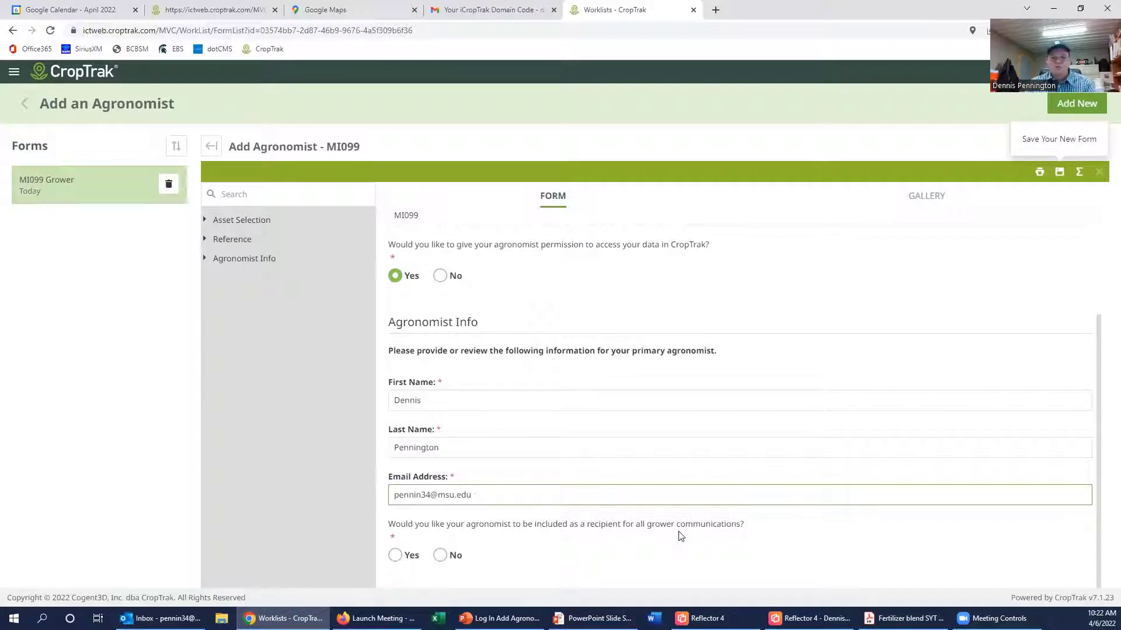
pyautogui.click(395, 555)
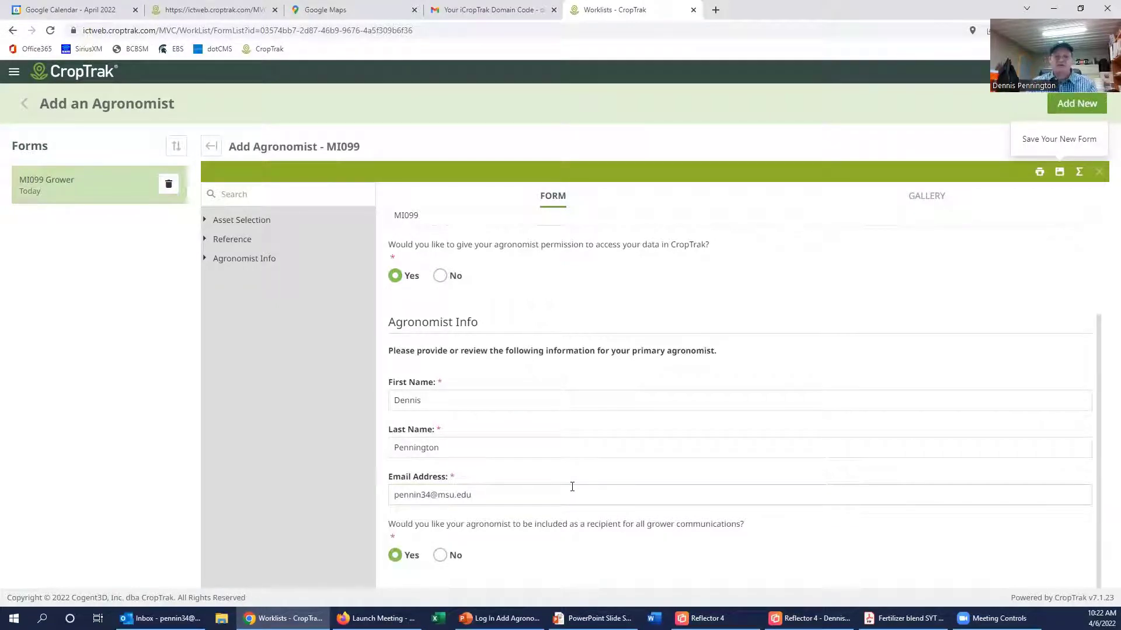
pyautogui.click(1059, 172)
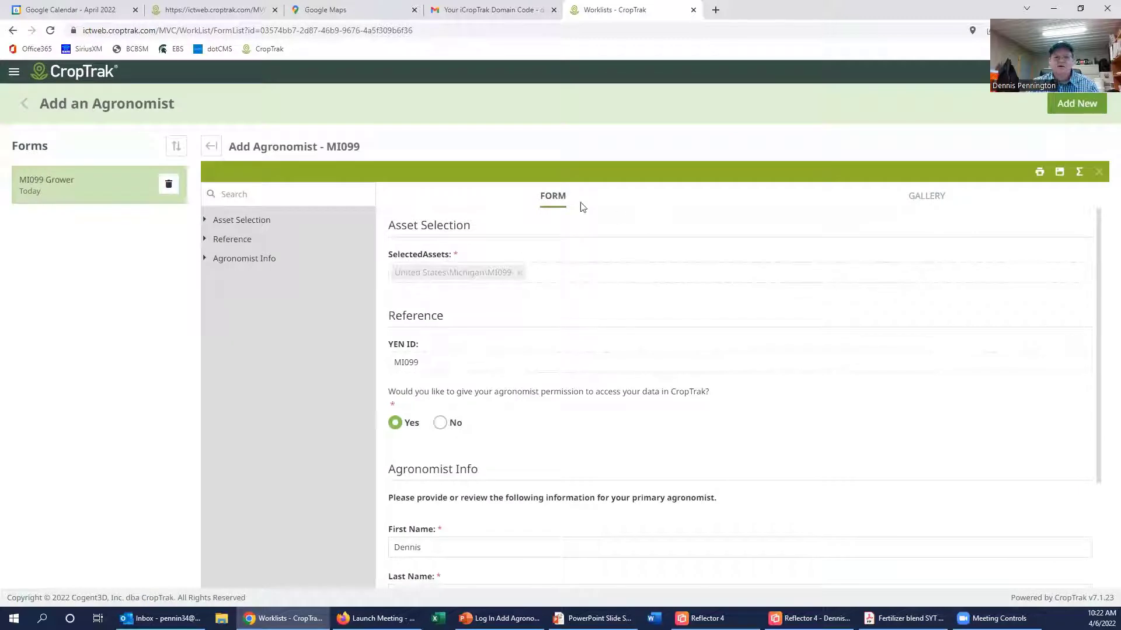
# Step: Leave the agronomist form via the worklist, where MI099 shows Done, and return to the home page
pyautogui.click(22, 104)
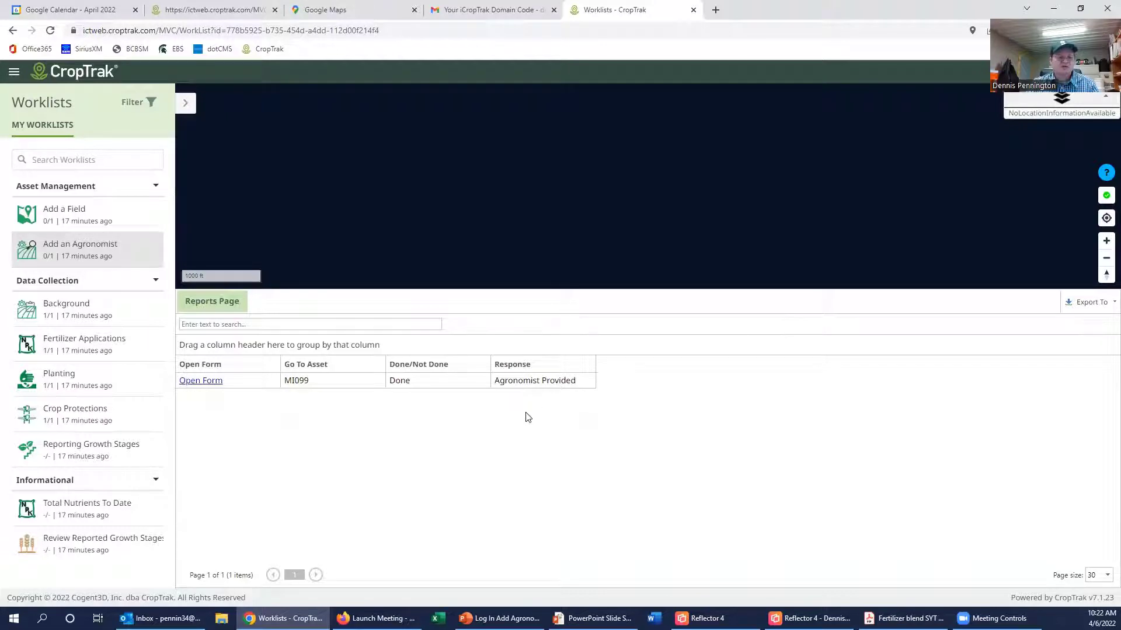
pyautogui.click(99, 71)
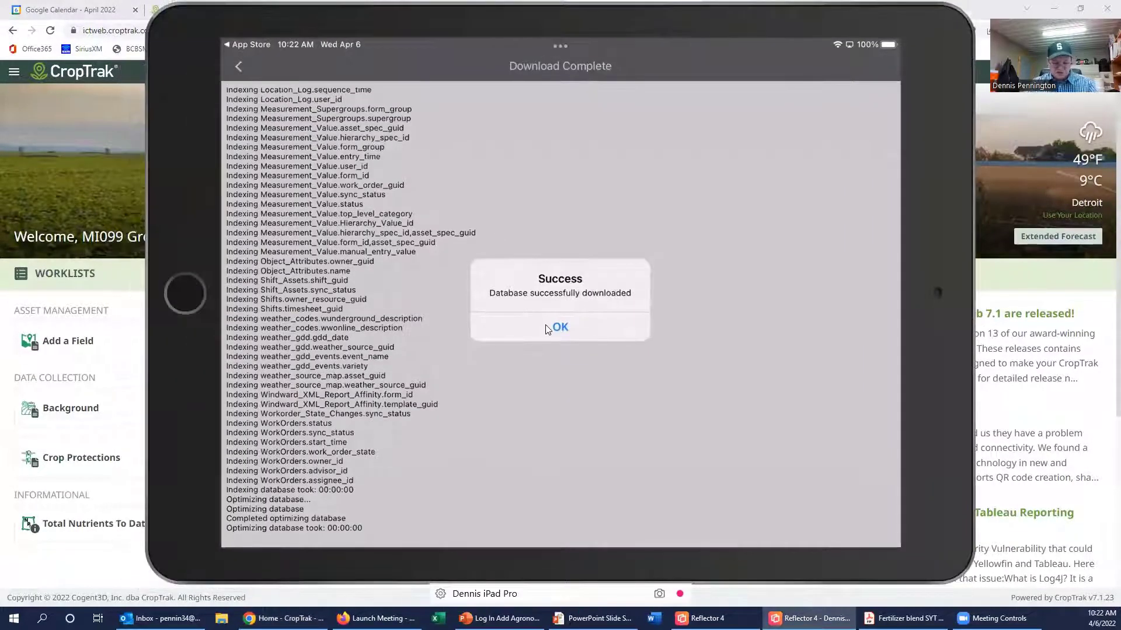
# Step: Dismiss the download Success message, go back to the login screen and start entering the password
pyautogui.click(546, 324)
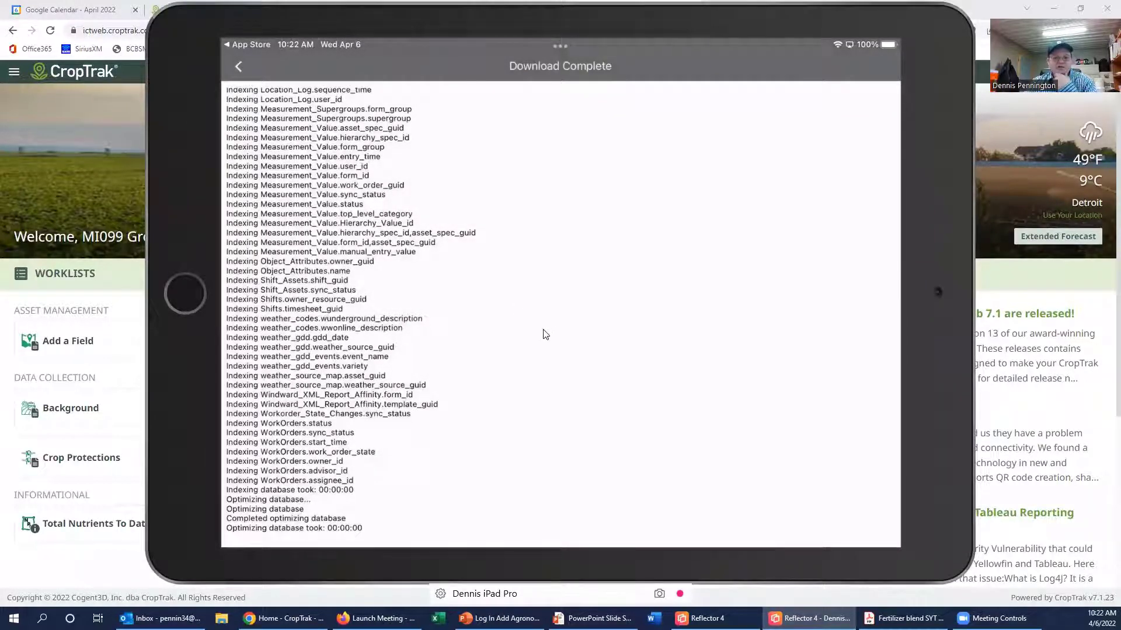
pyautogui.click(237, 67)
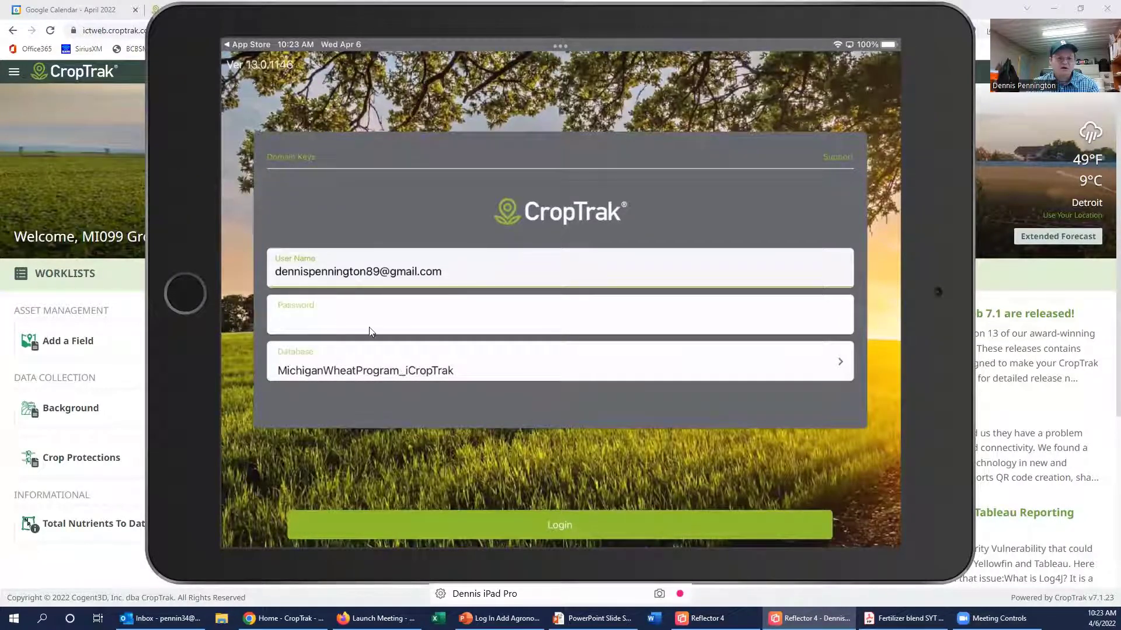
pyautogui.click(353, 320)
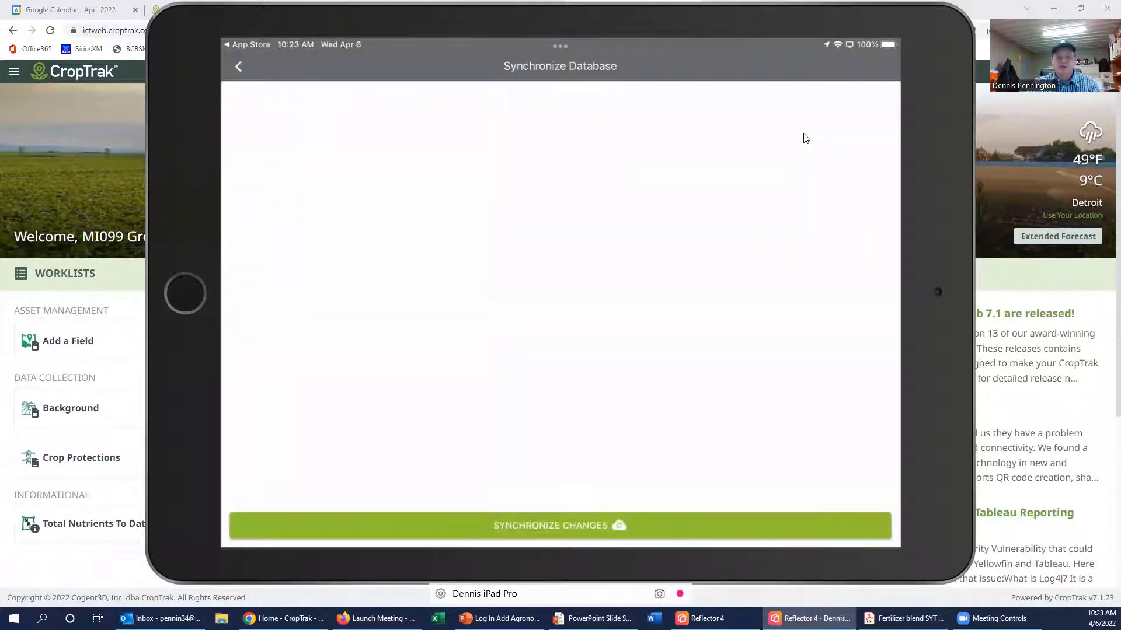
# Step: Run Synchronize Changes, acknowledge the Success alert, and return to the worklists home with DONE
pyautogui.click(592, 527)
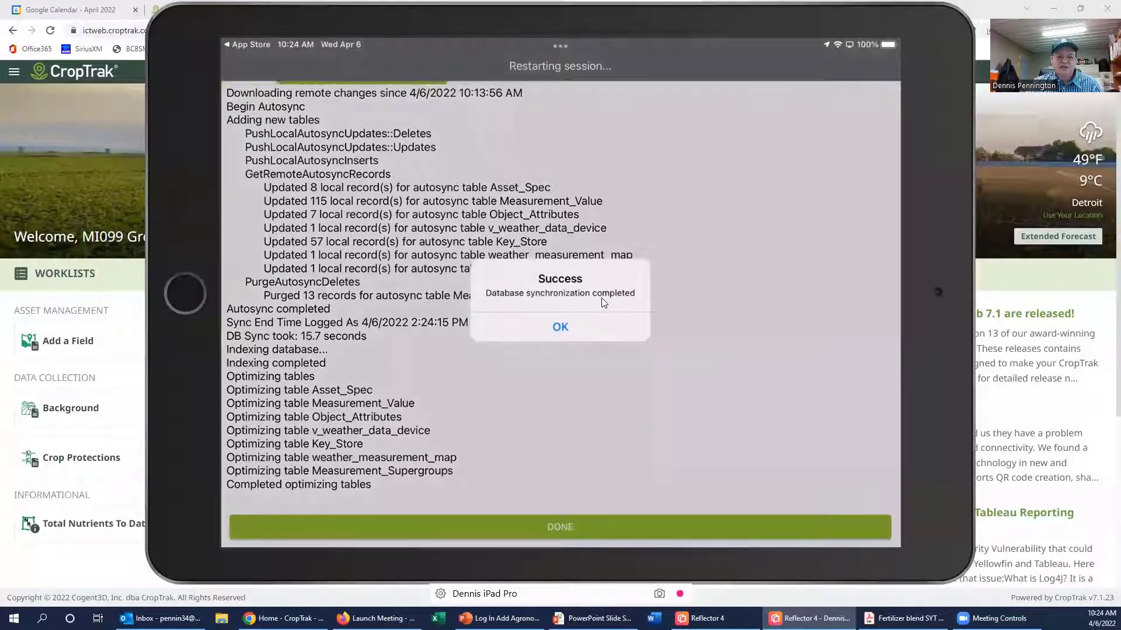
pyautogui.click(570, 332)
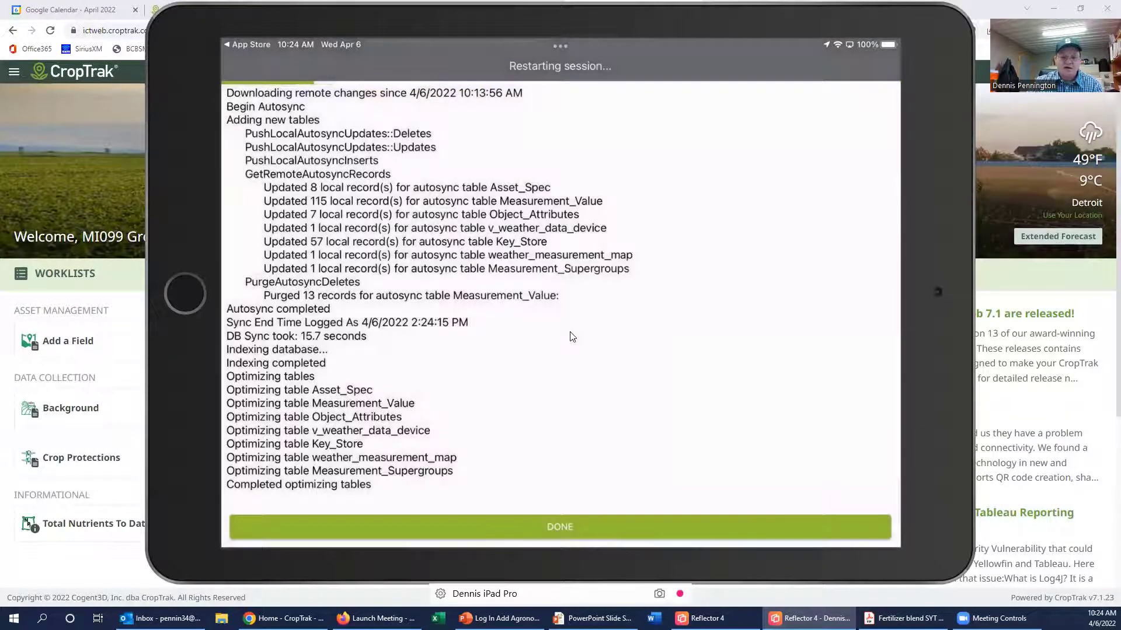
pyautogui.click(592, 532)
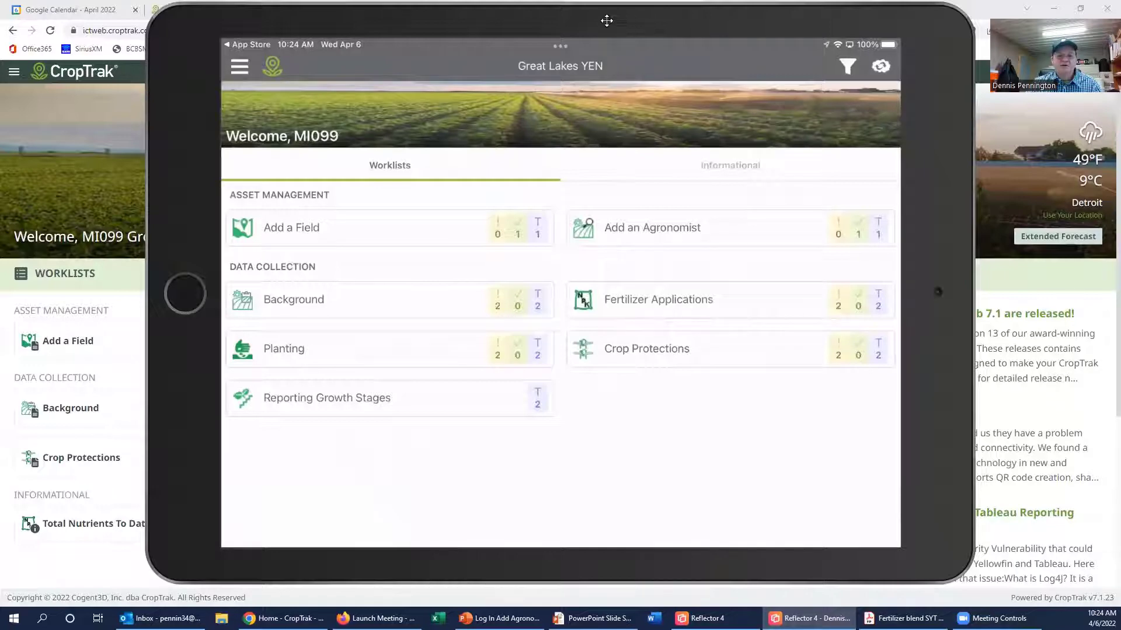
# Step: Reposition the iPad mirror window and open the Add a Field worklist showing MI099 as Done
pyautogui.moveTo(607, 21); pyautogui.dragTo(0, 35)
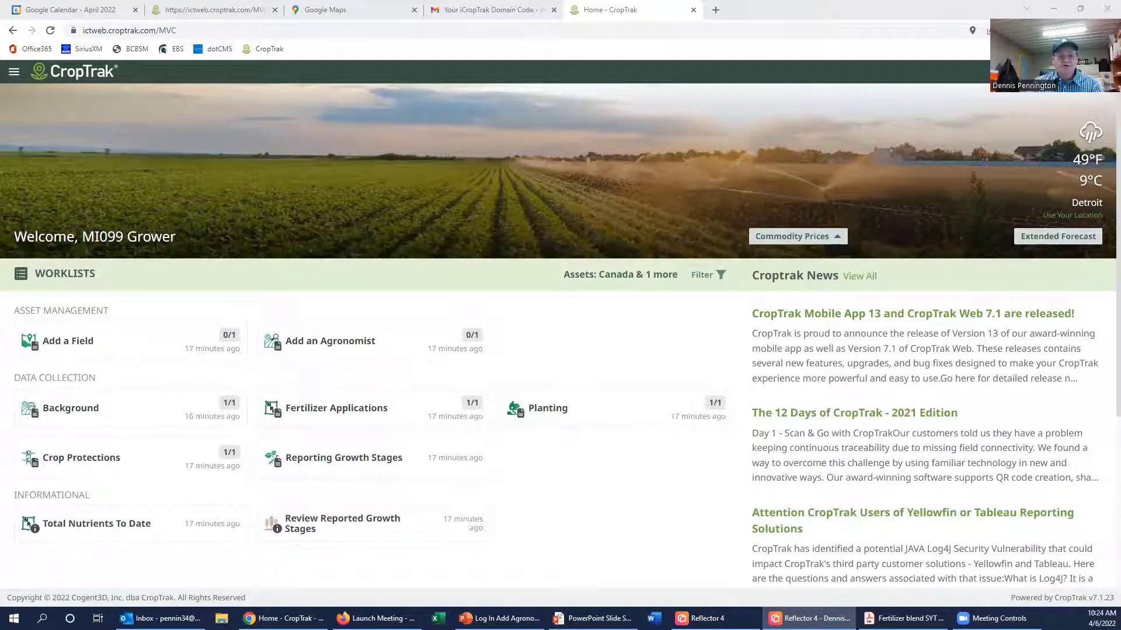
pyautogui.moveTo(0, 184); pyautogui.dragTo(460, 164)
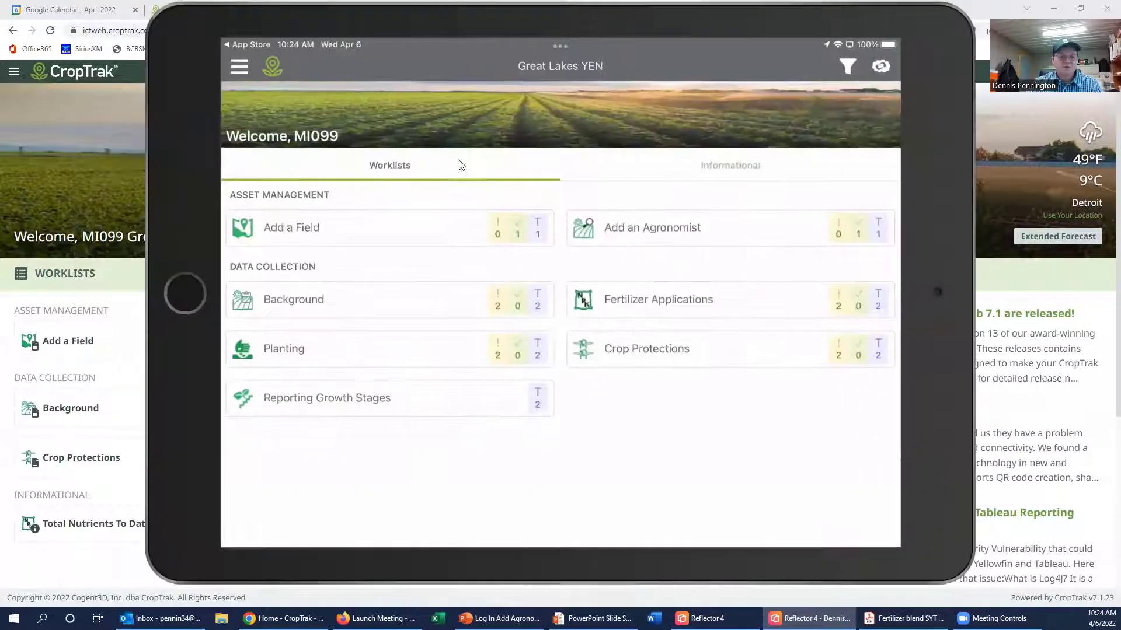
pyautogui.click(368, 229)
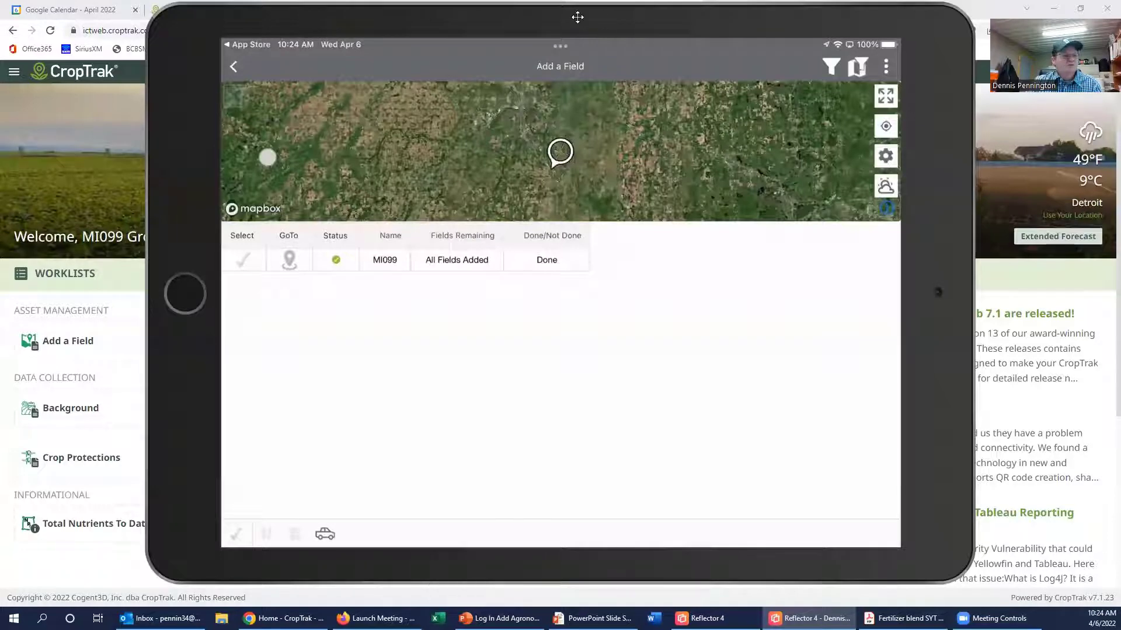
pyautogui.moveTo(577, 17); pyautogui.dragTo(0, 281)
# Step: Select the MI099 entry in the Add a Field worklist
pyautogui.click(129, 348)
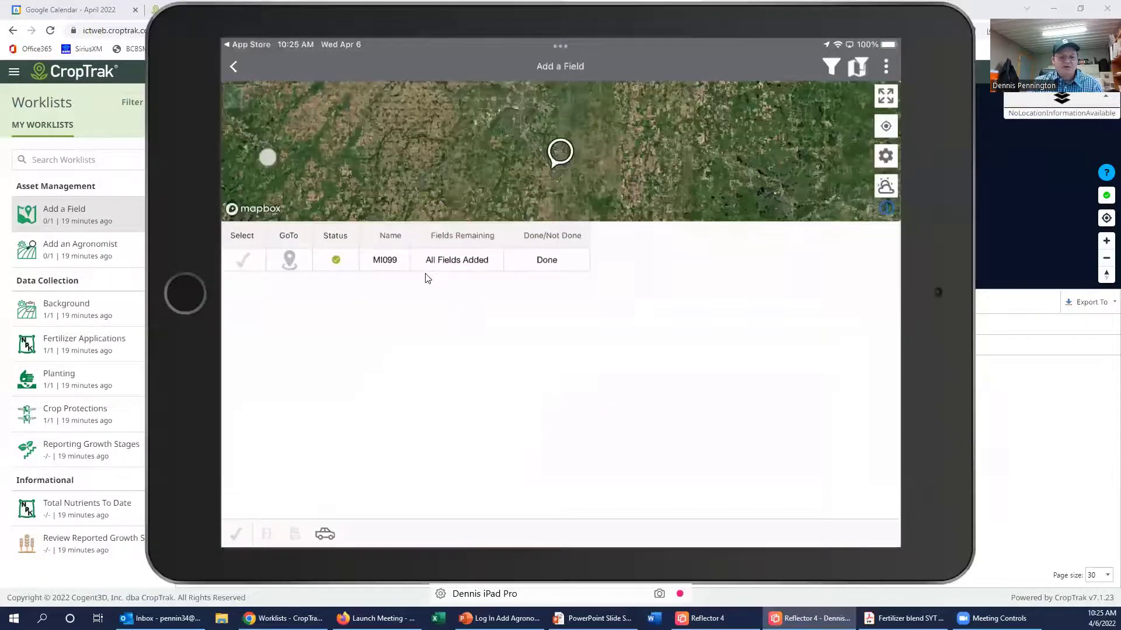
pyautogui.click(244, 260)
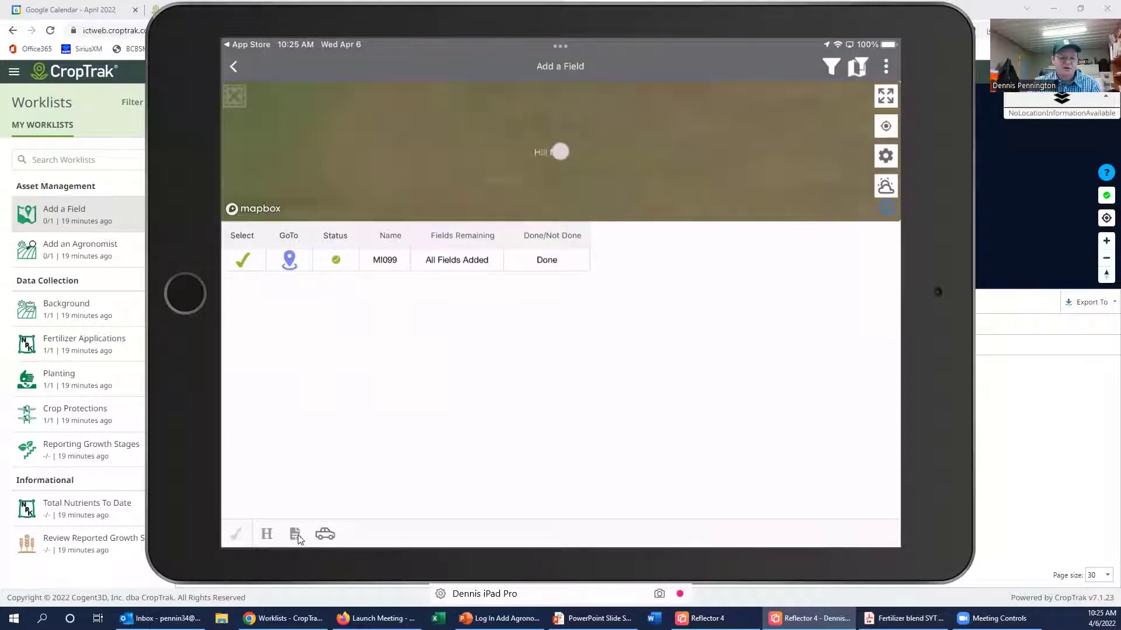
# Step: Open the saved Hill field record from MI099's history and view its centre point on the map
pyautogui.click(267, 535)
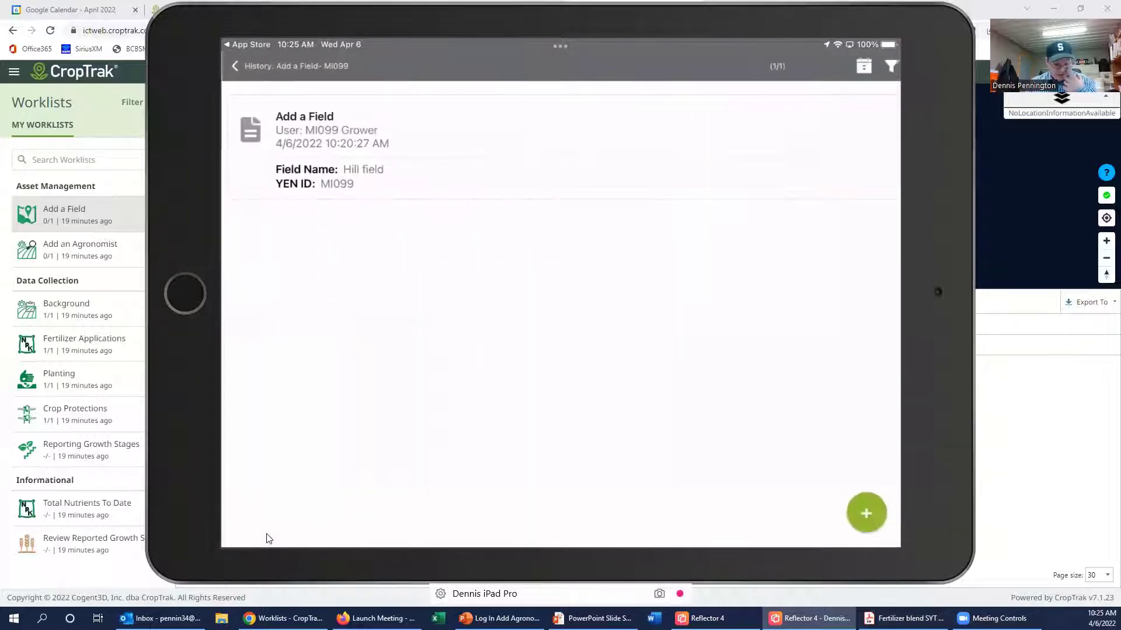
pyautogui.click(373, 181)
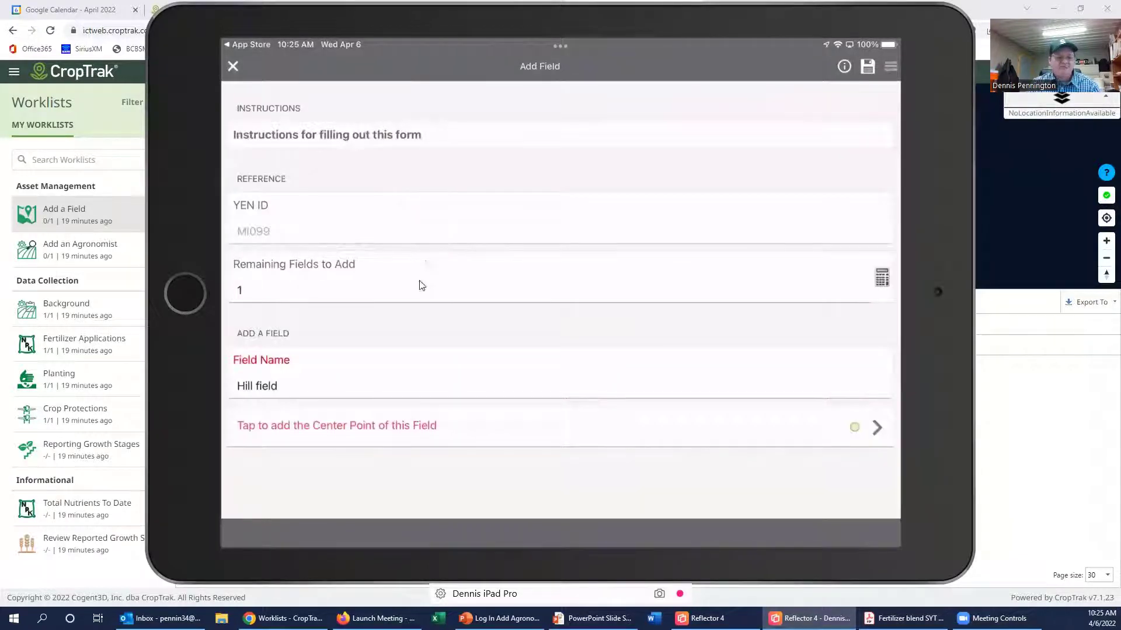
pyautogui.click(878, 428)
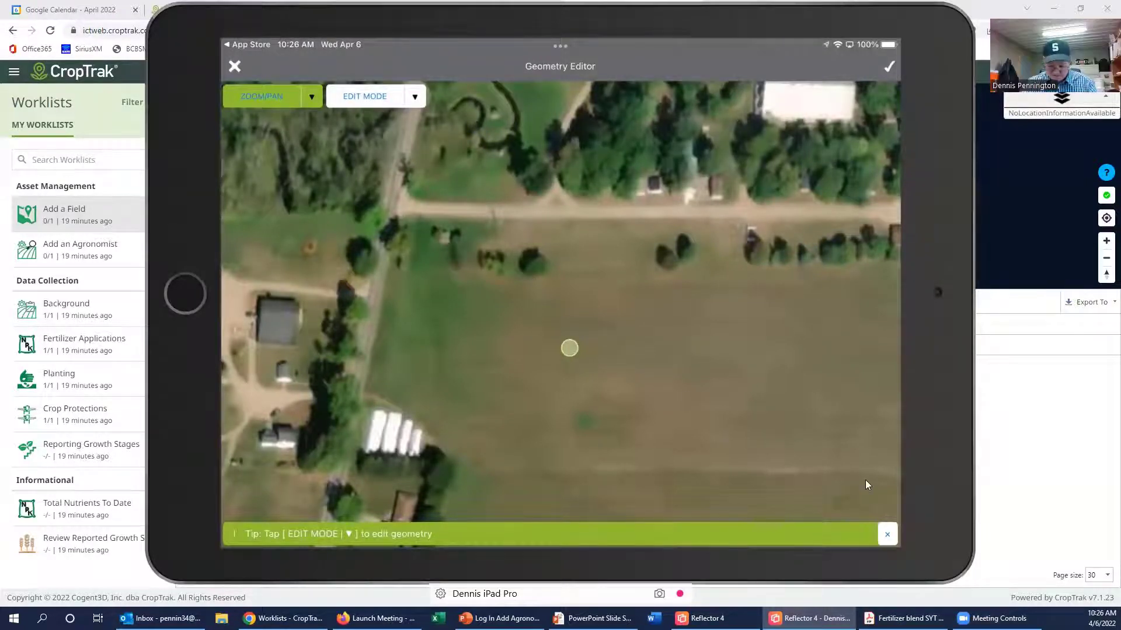
# Step: Close the Geometry Editor and form, return to Add a Field, and reopen MI099's history records
pyautogui.click(896, 527)
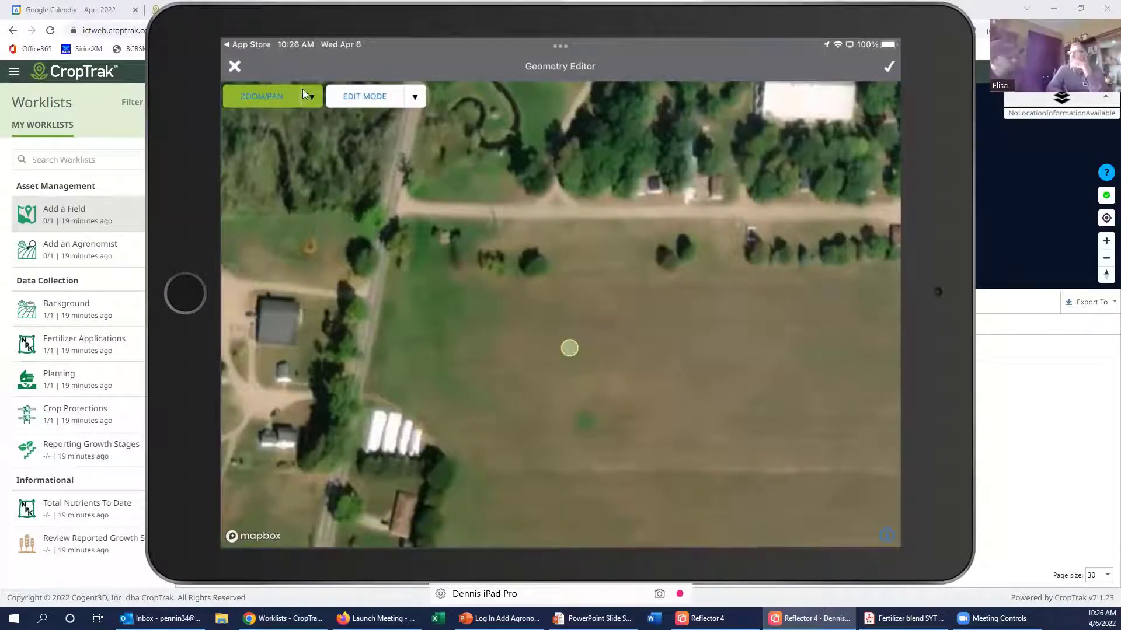
pyautogui.click(246, 68)
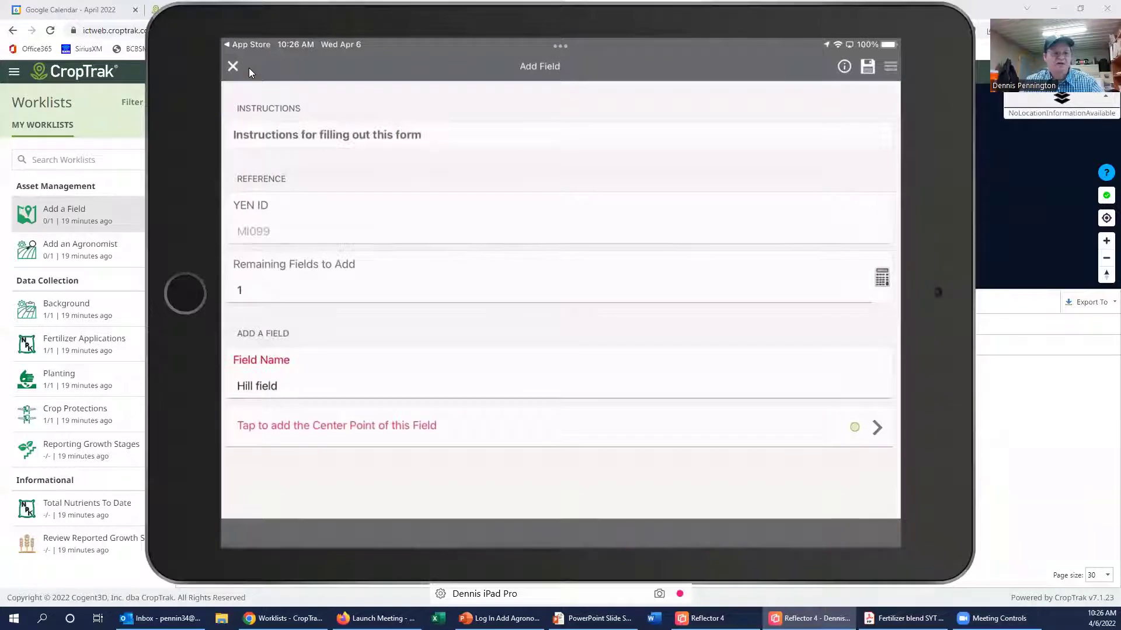
pyautogui.click(249, 67)
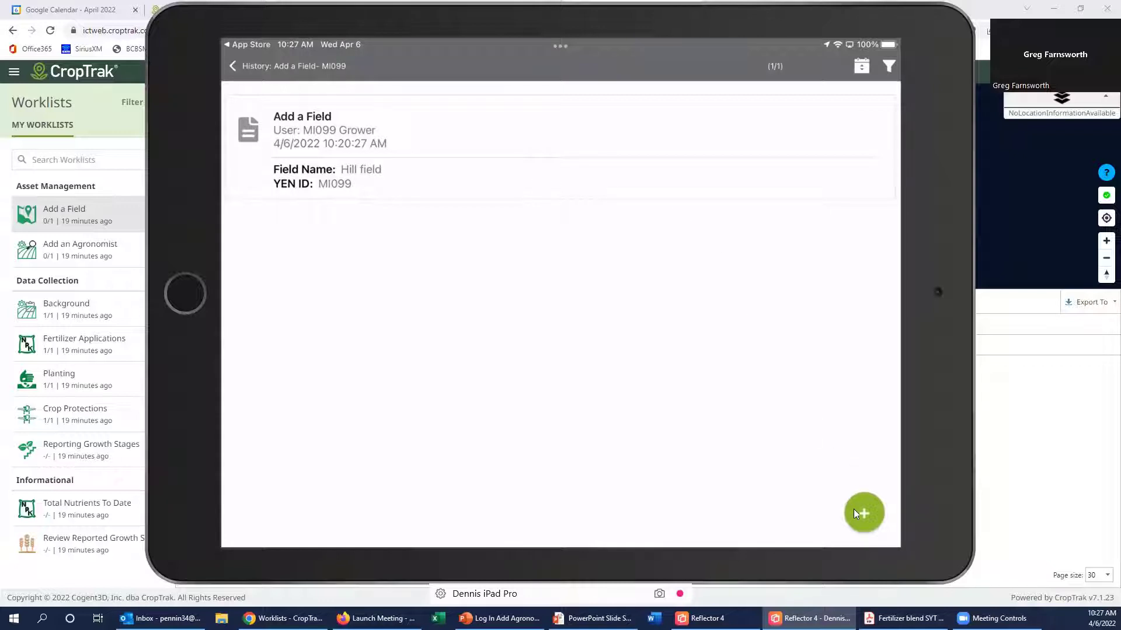
pyautogui.click(242, 71)
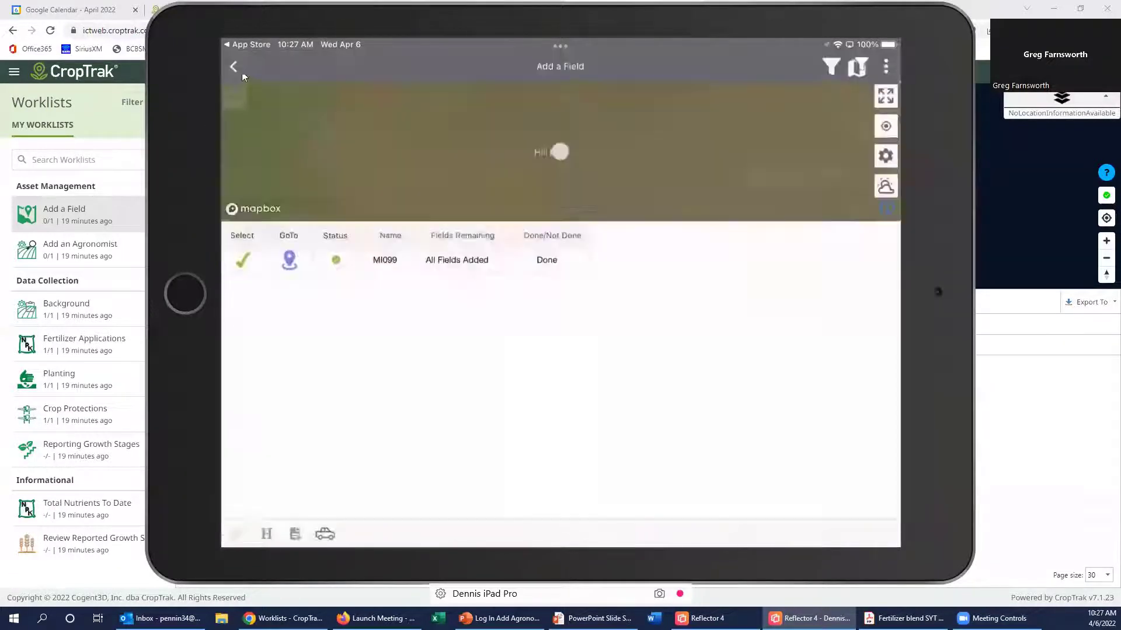
pyautogui.click(245, 87)
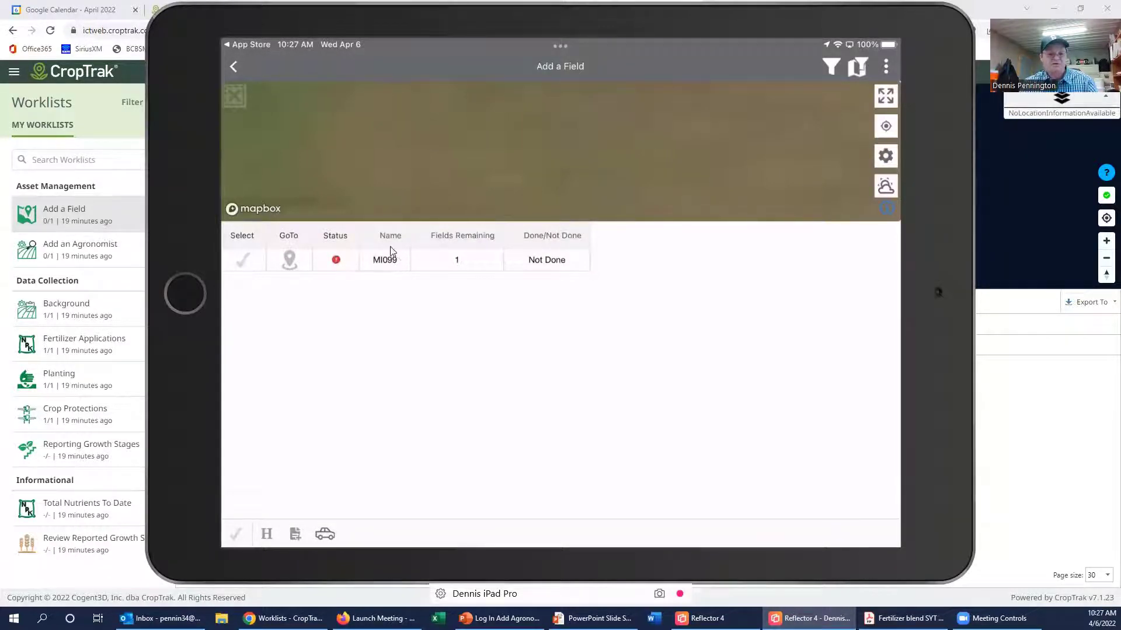
# Step: Reselect MI099 and start a new blank Add Field form for it
pyautogui.click(240, 264)
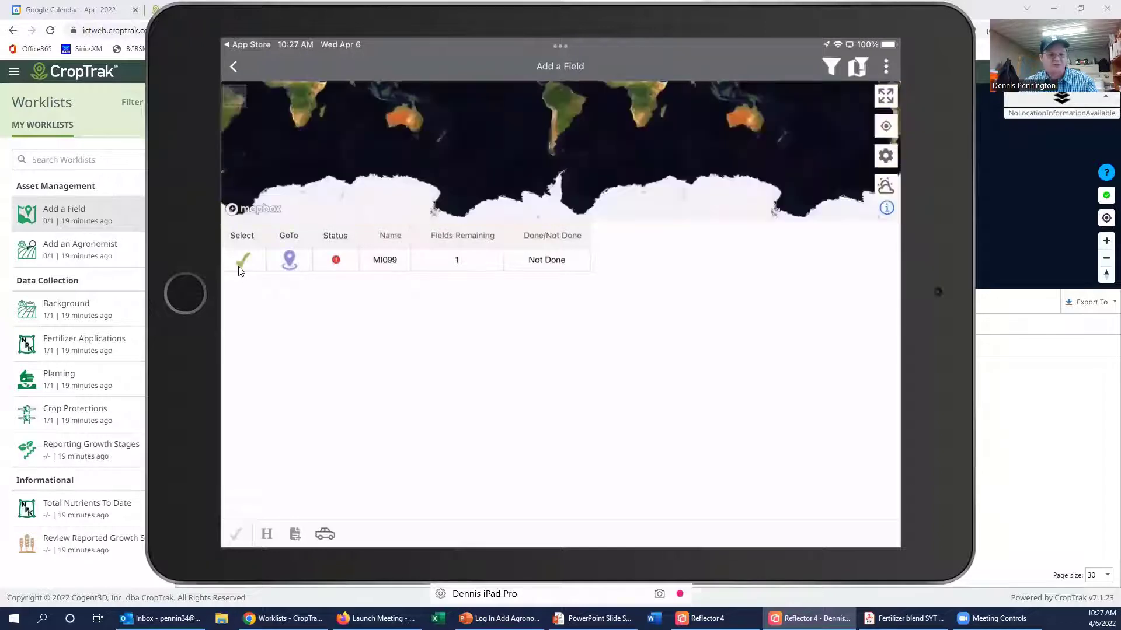
pyautogui.click(303, 532)
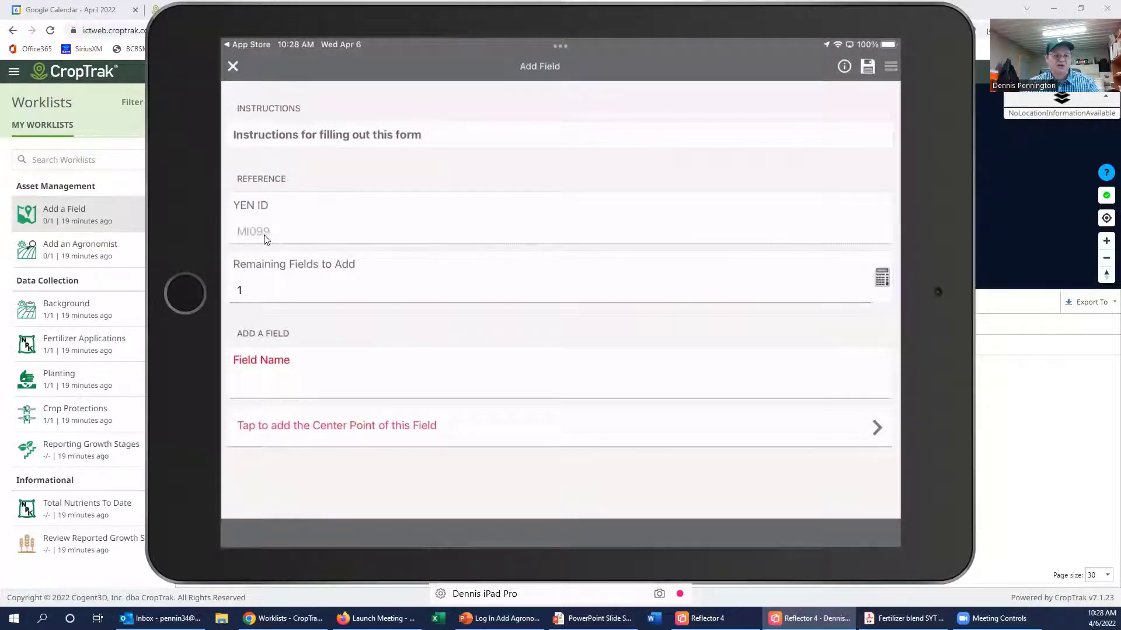
# Step: Enter 'Hill field' as the Field Name and hide the keyboard
pyautogui.click(281, 386)
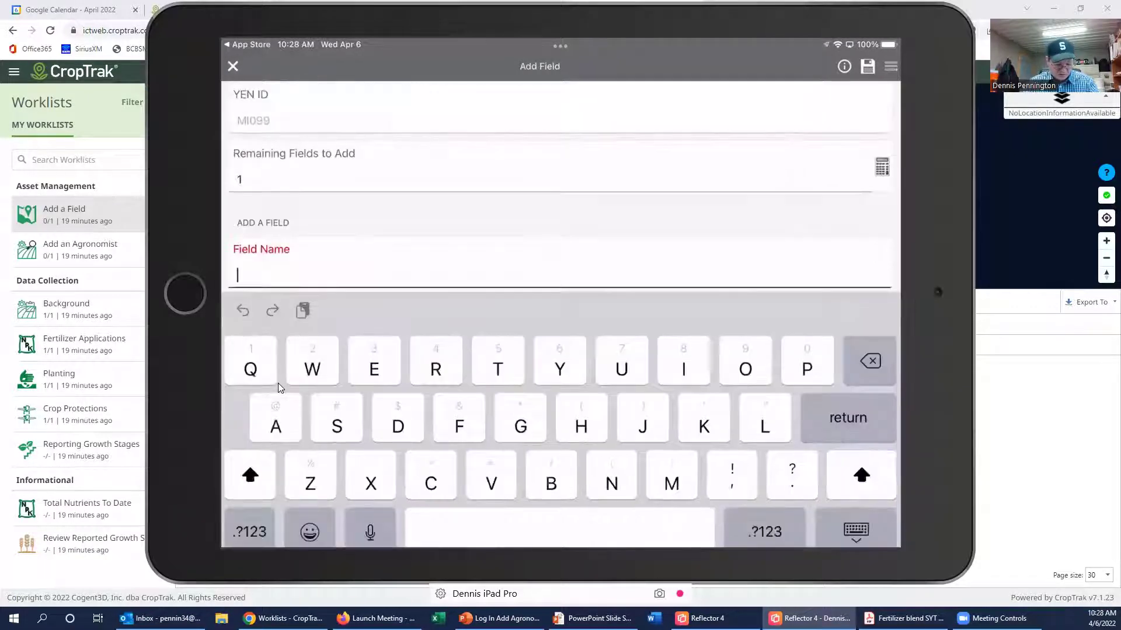
pyautogui.write('Hill ')
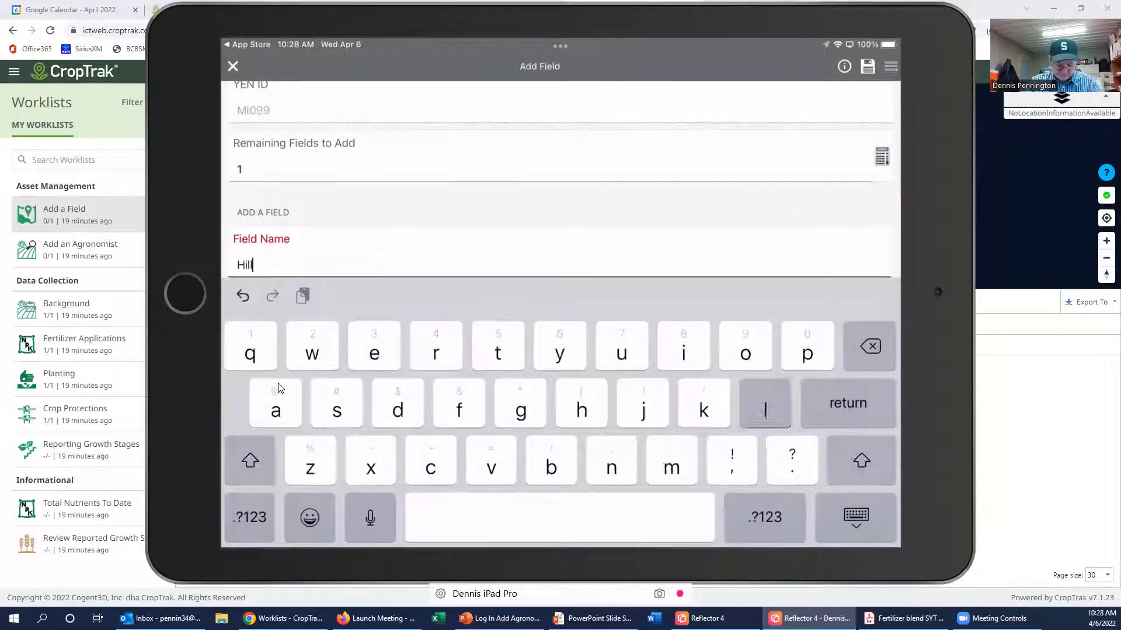
pyautogui.write('field')
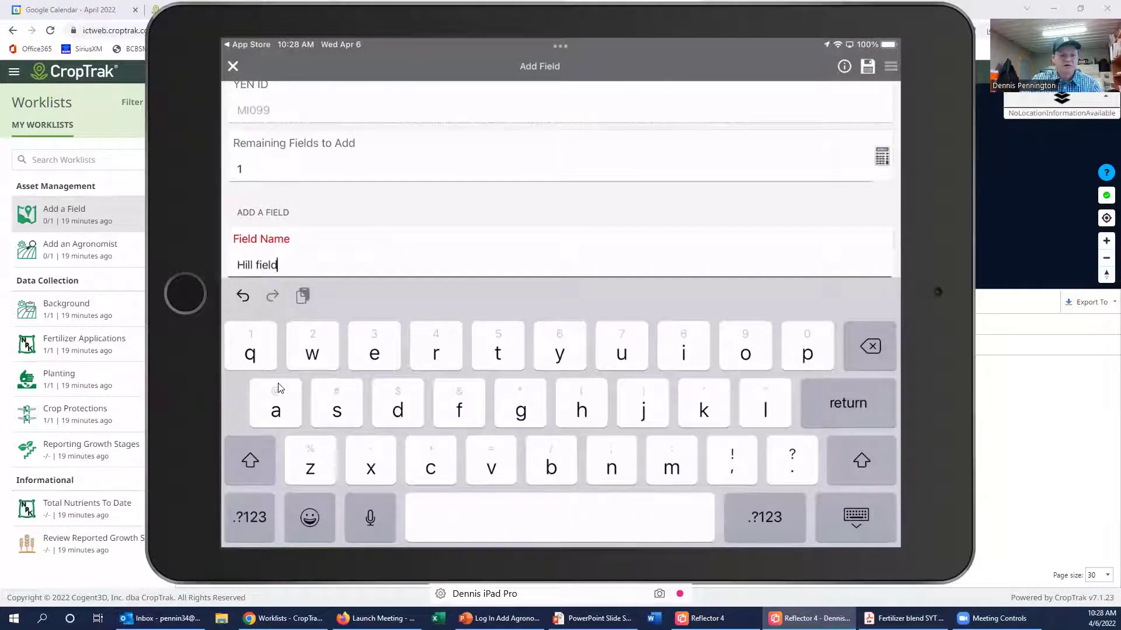
pyautogui.scroll(-2, 561, 178)
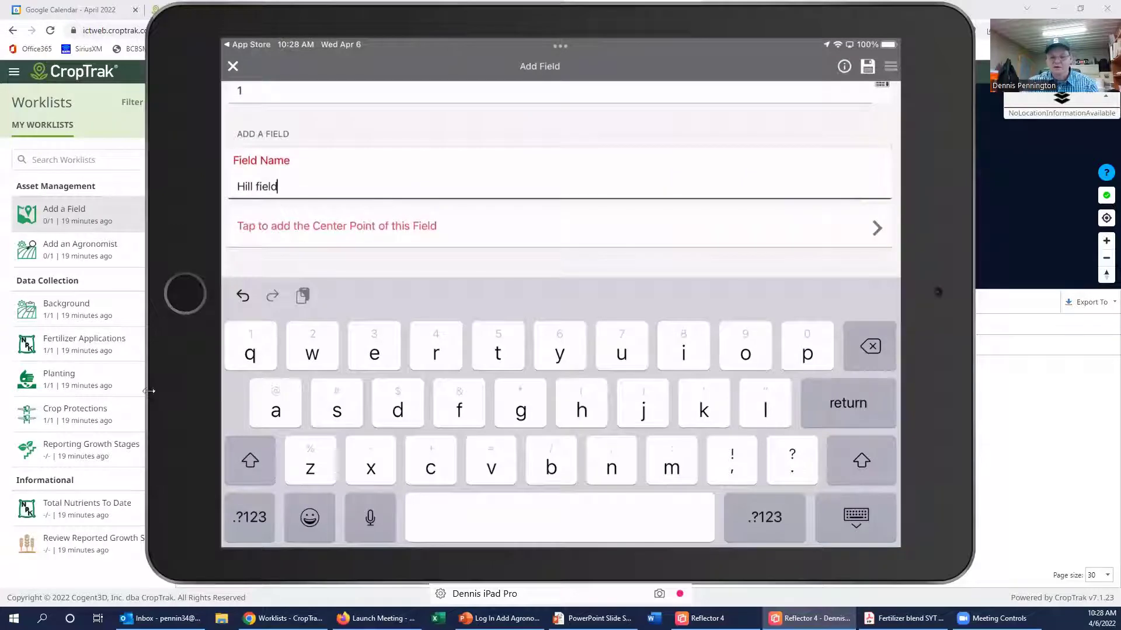
pyautogui.click(848, 524)
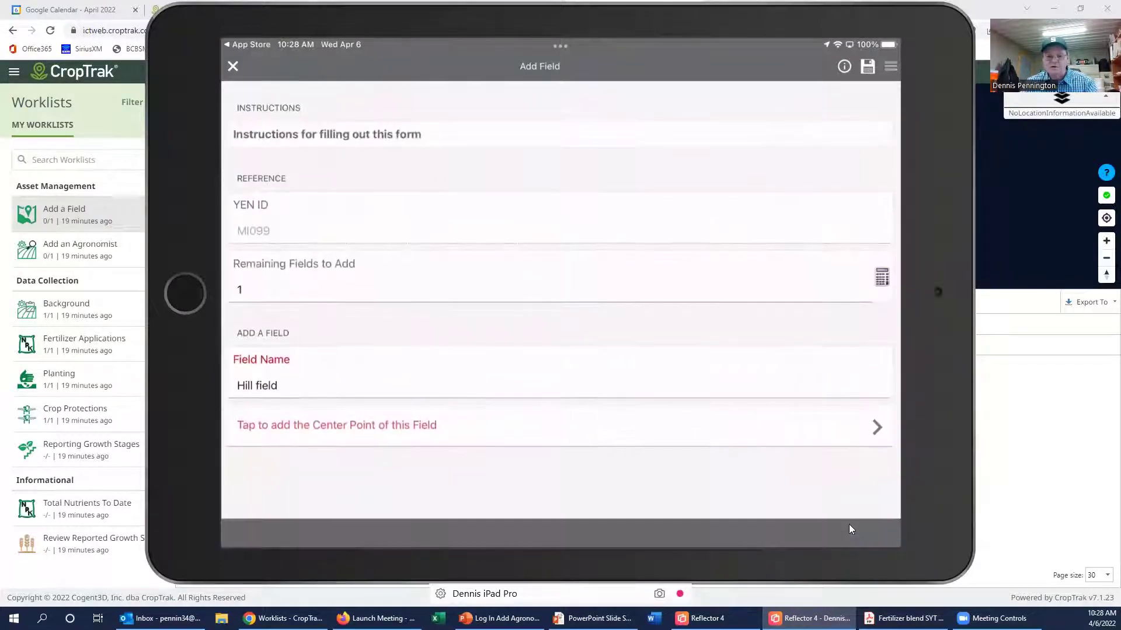
# Step: Drop Hill field's centre point in the Geometry Editor and apply it
pyautogui.click(875, 430)
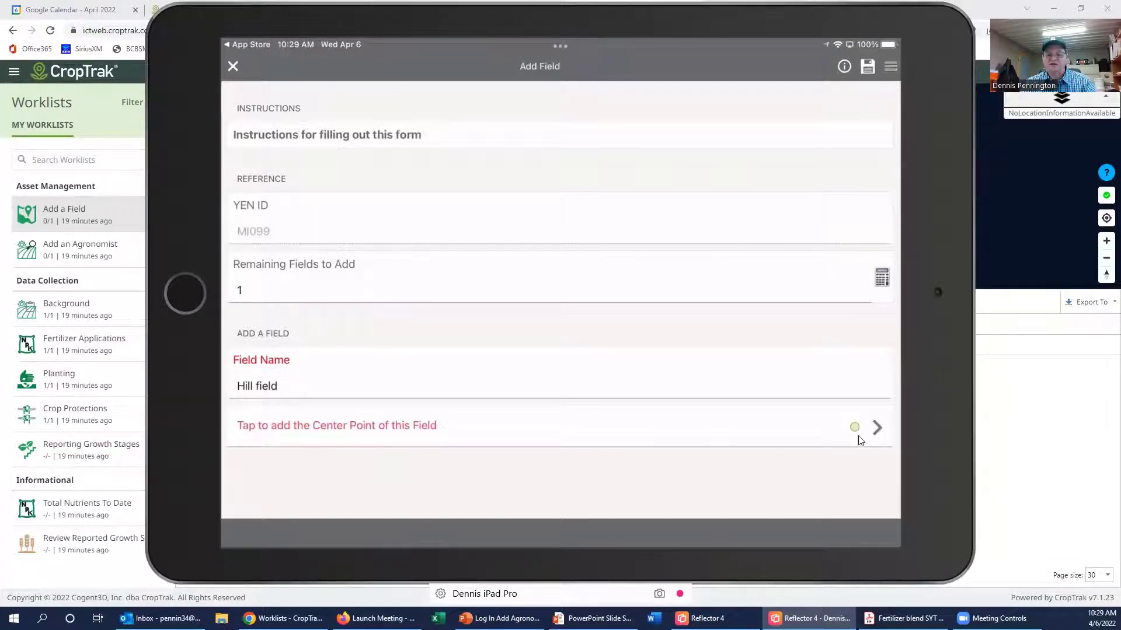
# Step: Save the Hill field Add Field form, acknowledge Form Saved, and close it
pyautogui.click(868, 73)
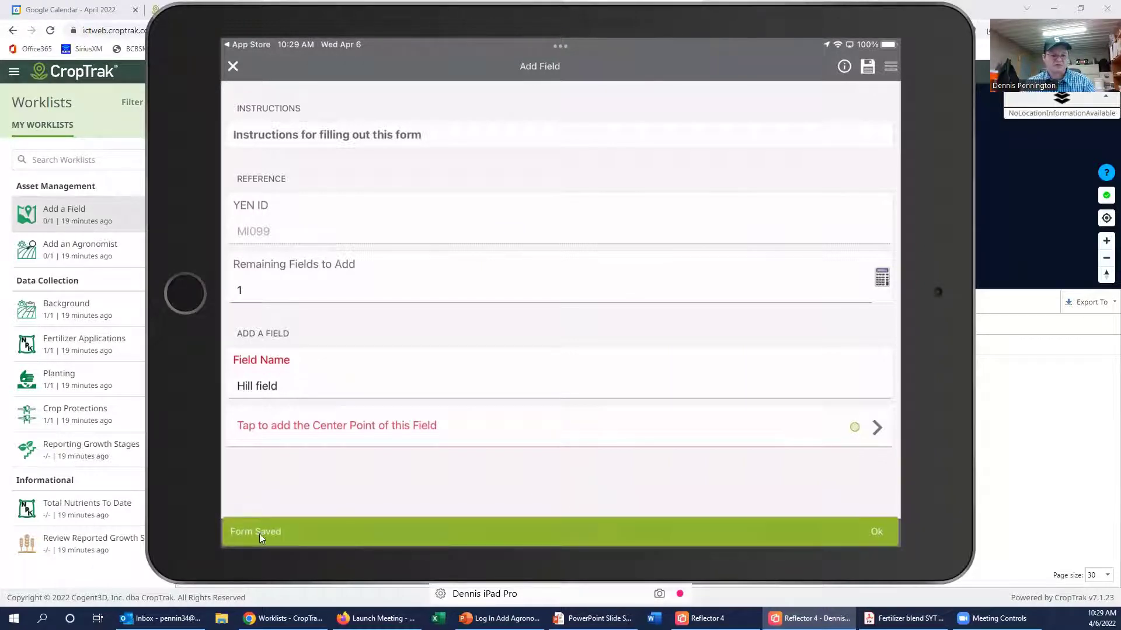
pyautogui.click(240, 76)
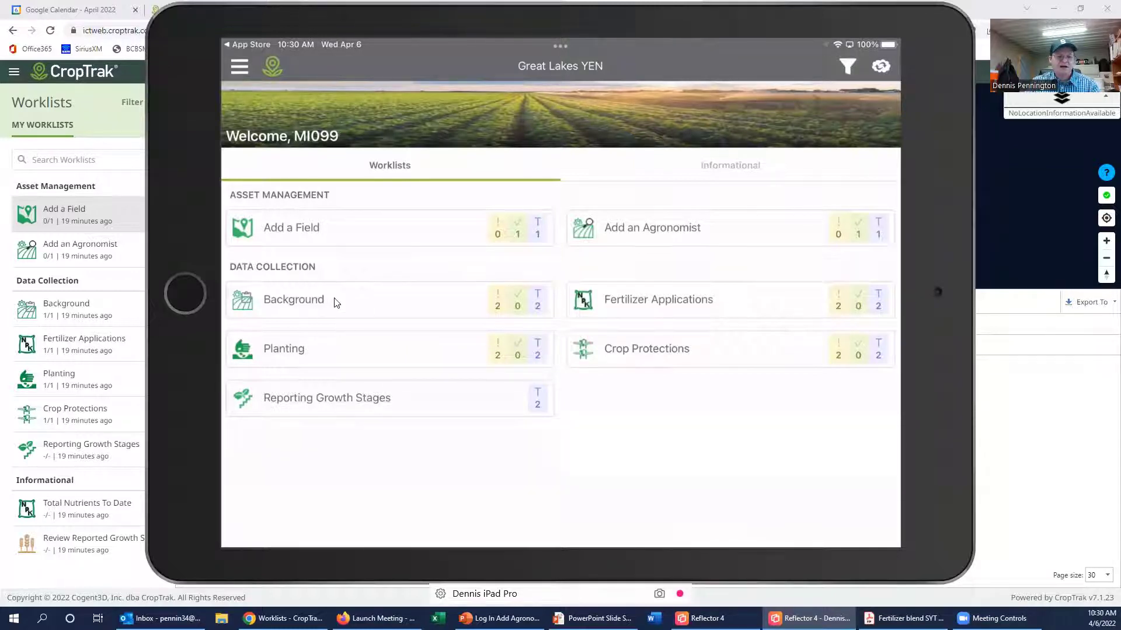
# Step: Open the Background worklist under Data Collection on the home screen
pyautogui.click(296, 304)
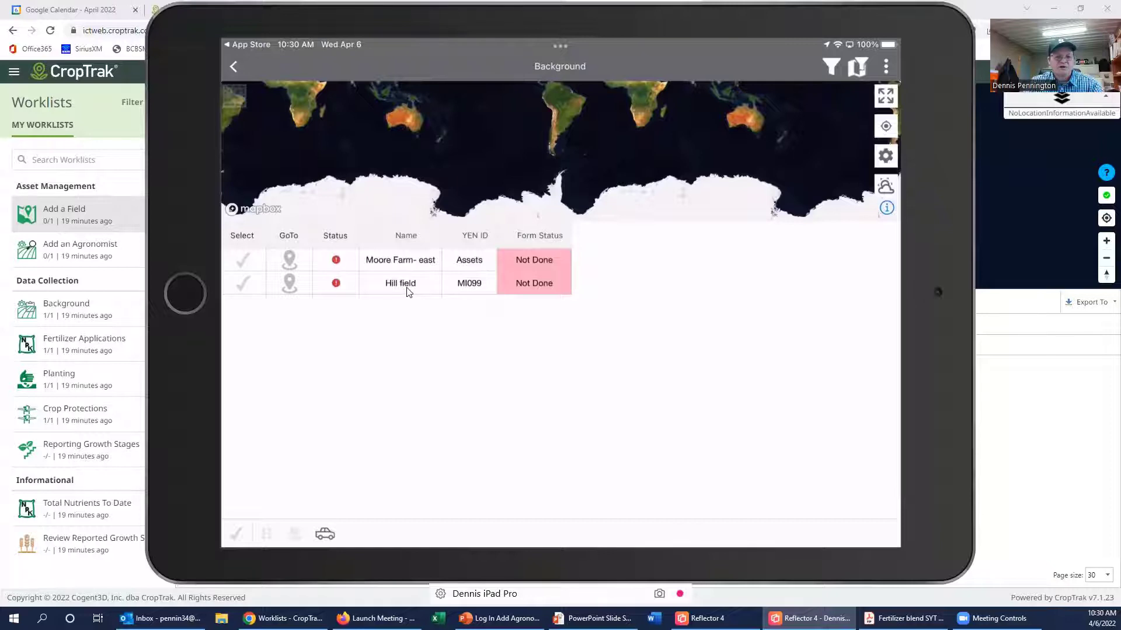
pyautogui.click(244, 284)
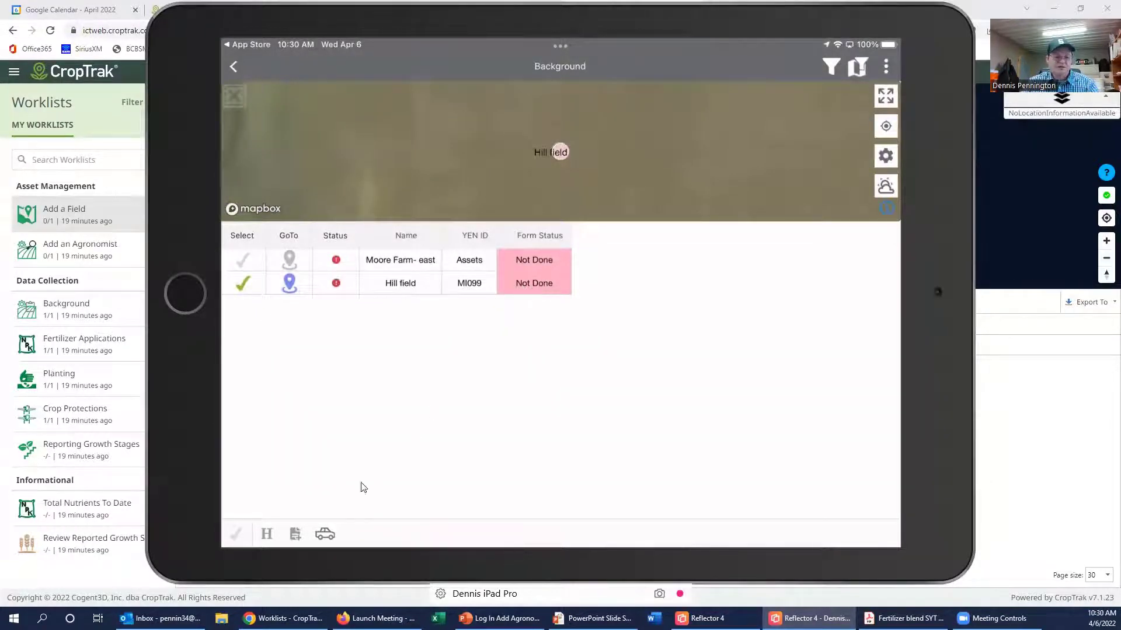
pyautogui.click(296, 541)
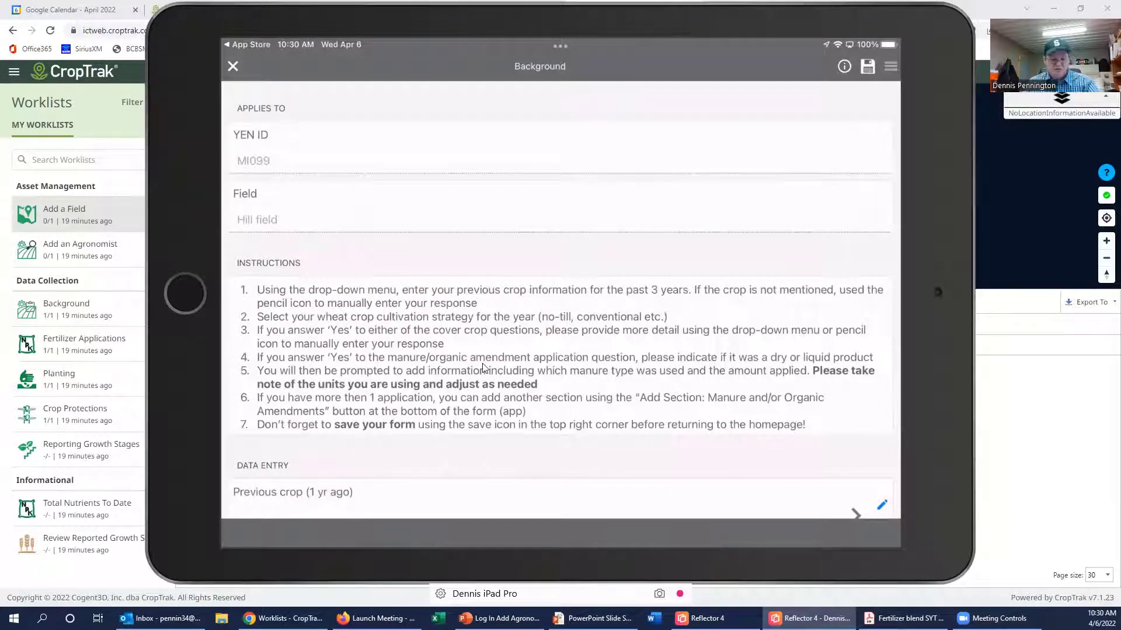
pyautogui.scroll(-1, 483, 366)
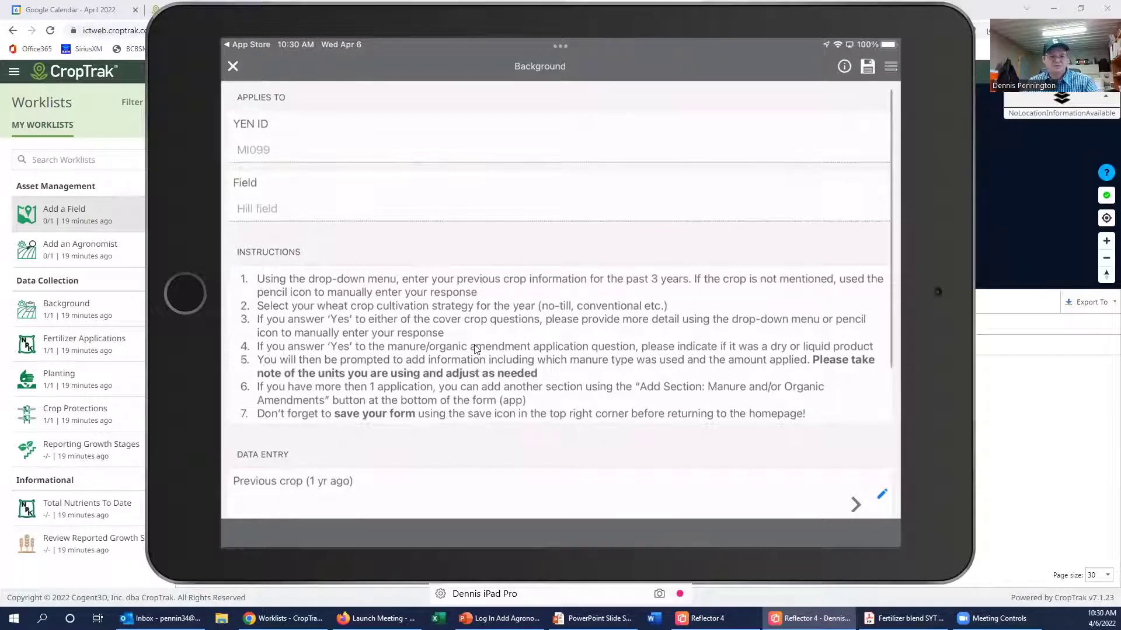
pyautogui.scroll(-5, 502, 366)
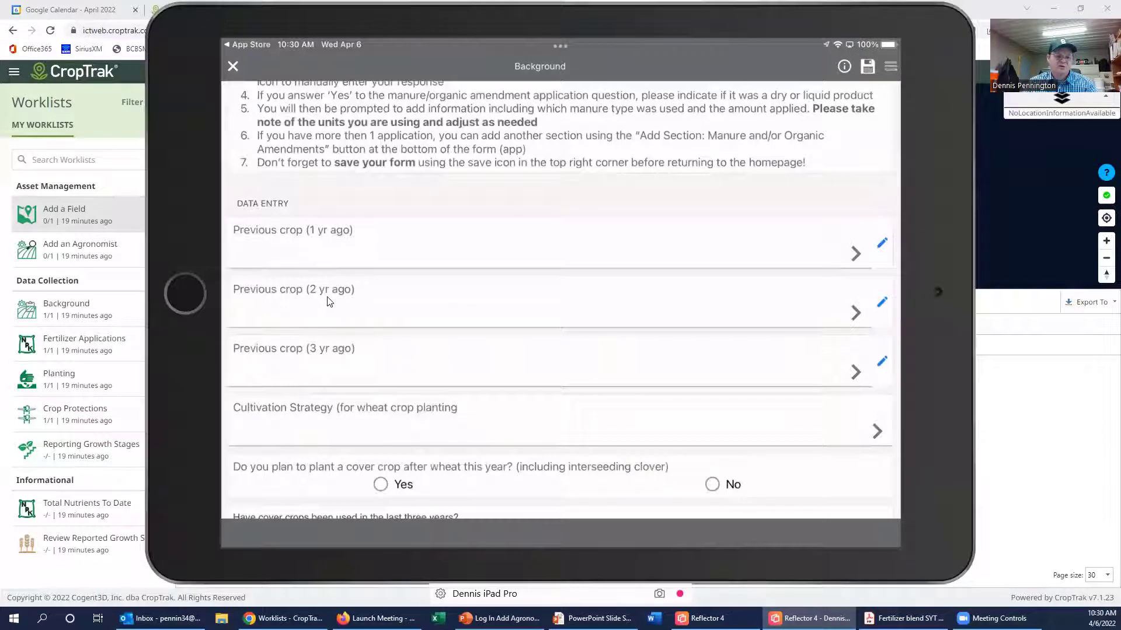
# Step: Record Canola as the previous crop one year ago and begin the two-years-ago crop entry
pyautogui.click(859, 260)
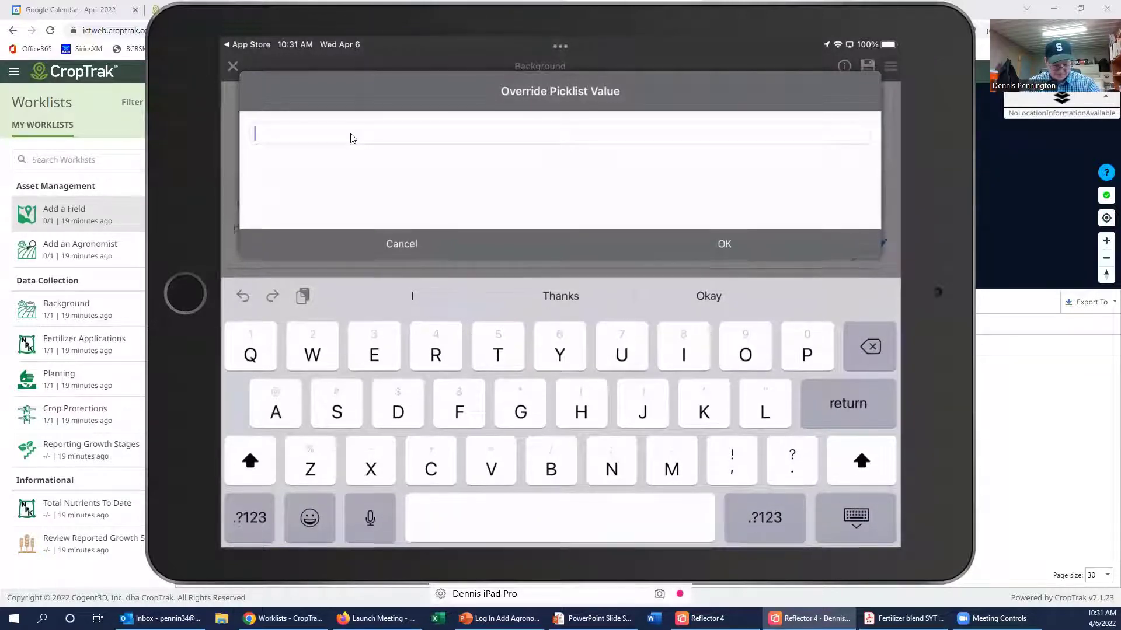
pyautogui.write('Canola')
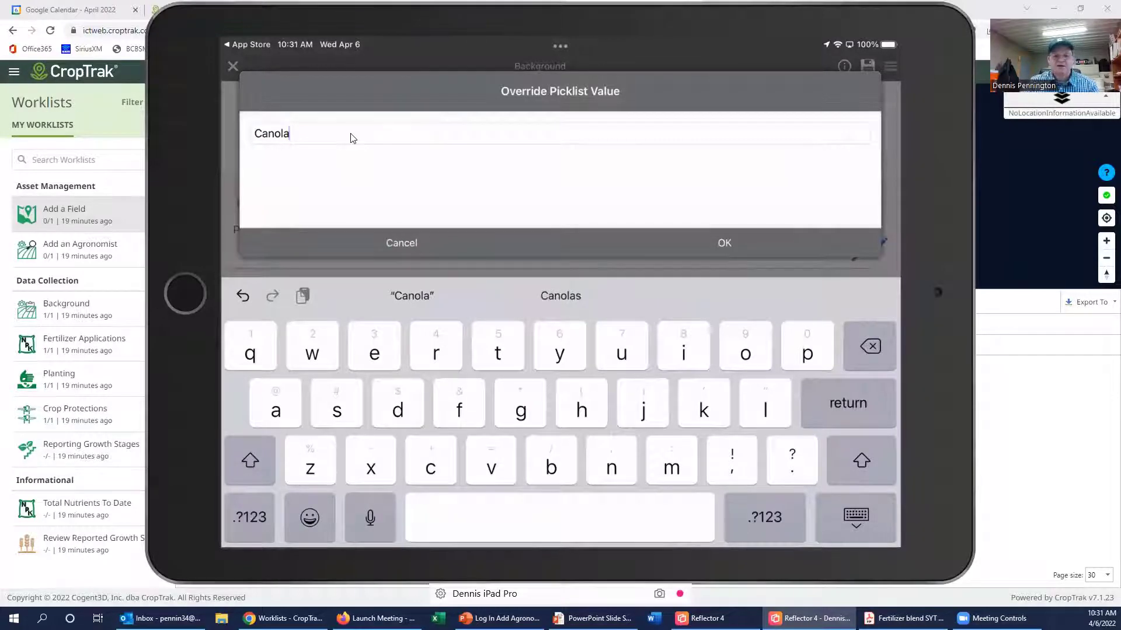
pyautogui.click(750, 248)
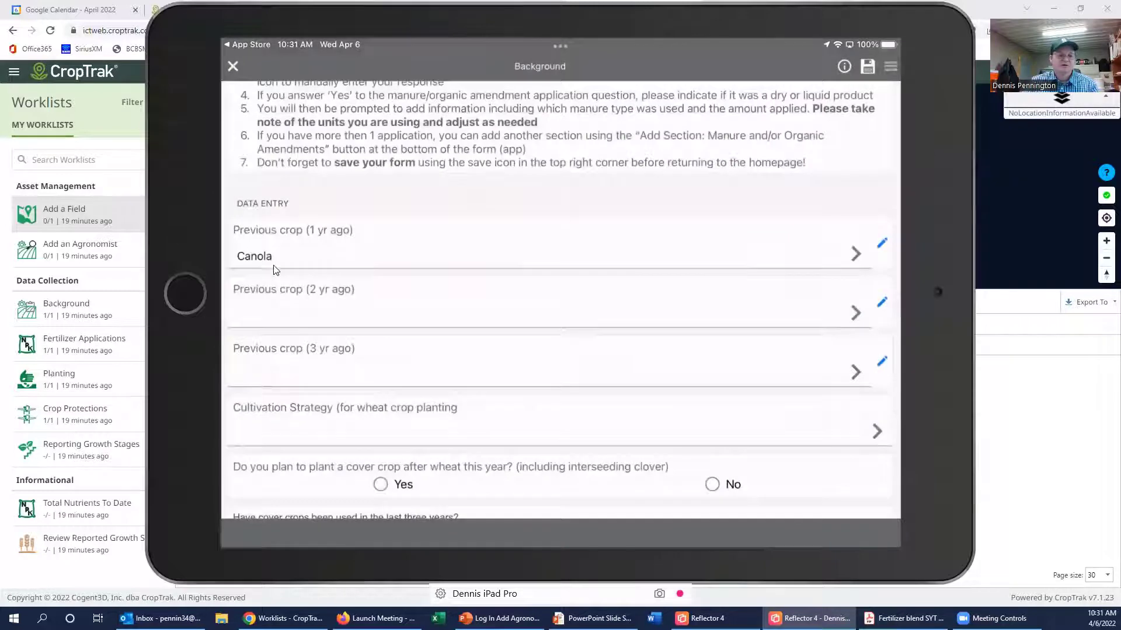
pyautogui.click(855, 314)
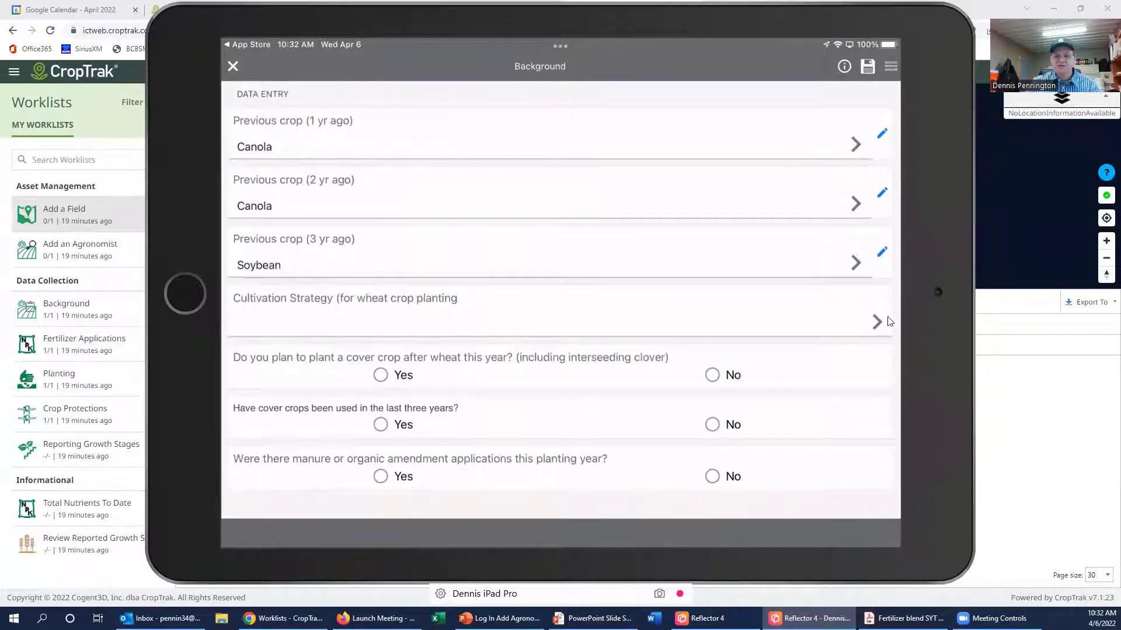
# Step: Choose No Tillage as the cultivation strategy and answer Yes to planting a cover crop after wheat
pyautogui.click(806, 317)
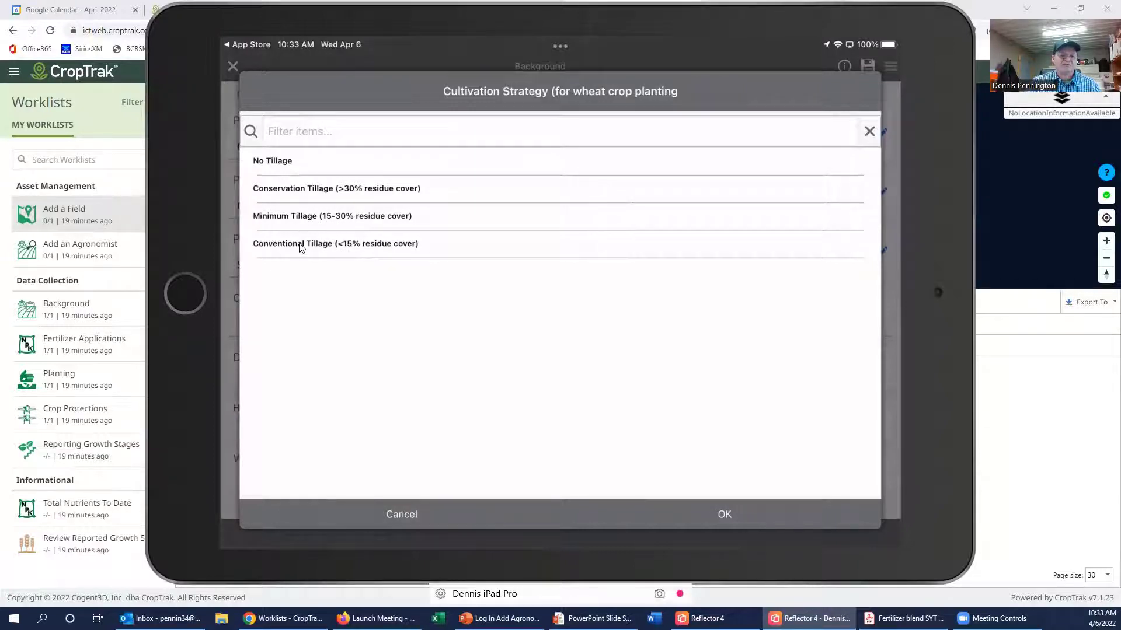
pyautogui.click(288, 167)
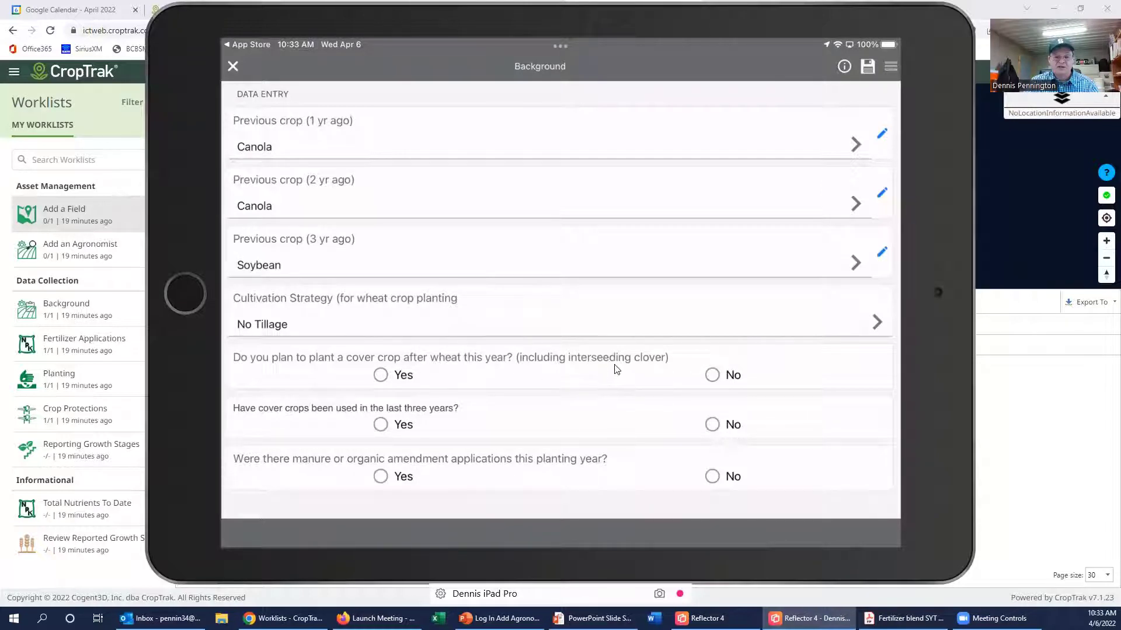
pyautogui.click(400, 378)
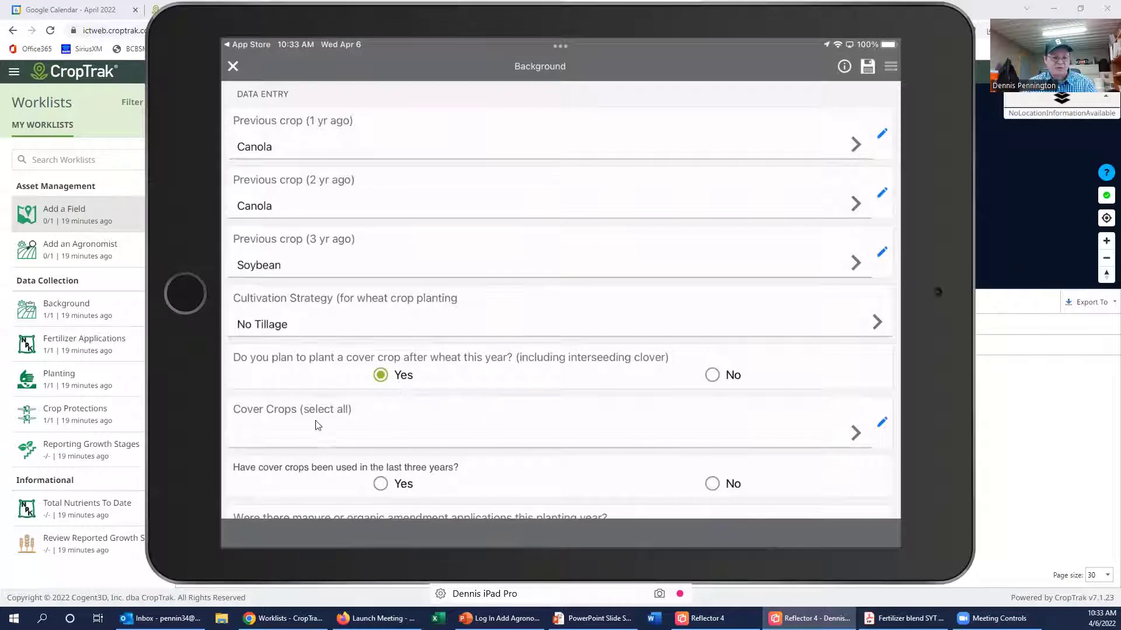
pyautogui.click(717, 381)
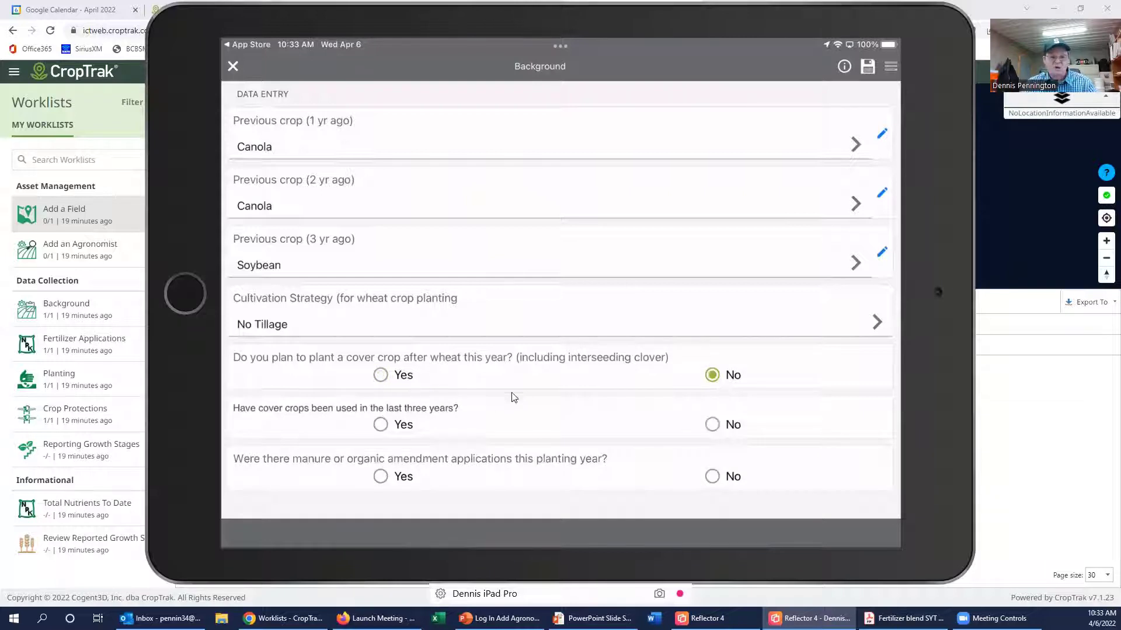
pyautogui.click(381, 377)
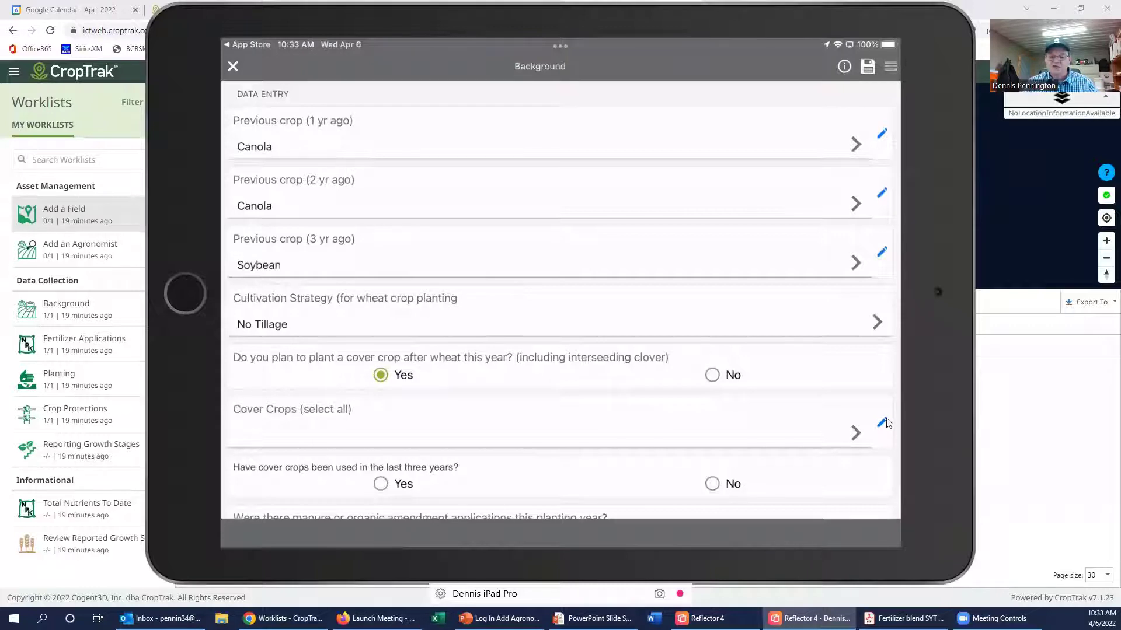
# Step: Select Clover, Hairy Vetch, Oats and Austrian winter peas as cover crops, answering Yes for past three years
pyautogui.click(858, 434)
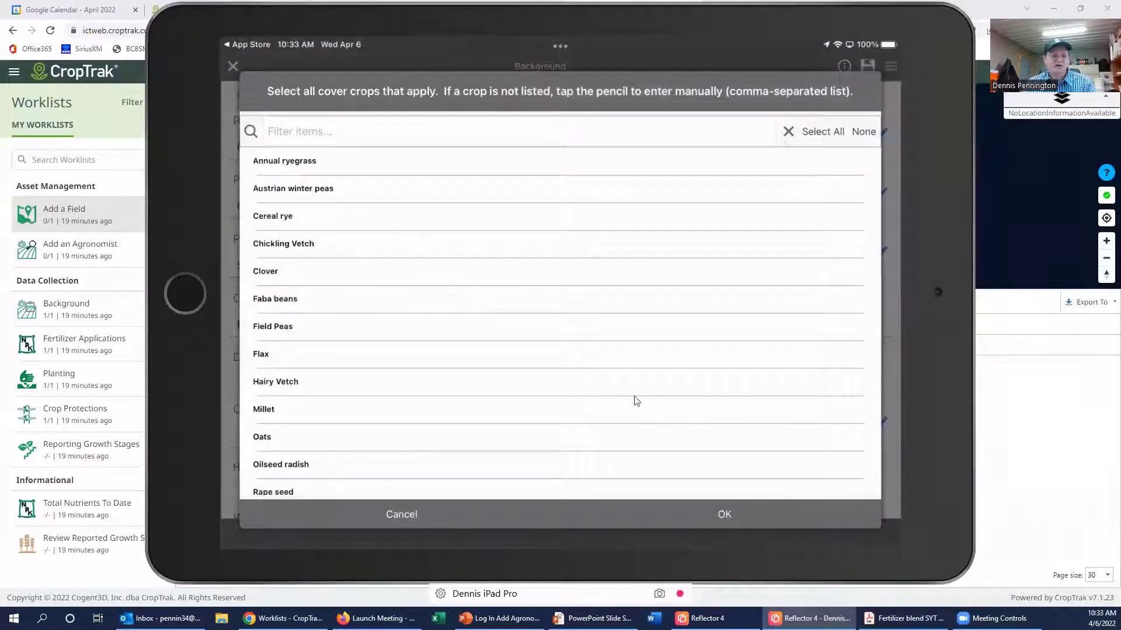
pyautogui.click(293, 277)
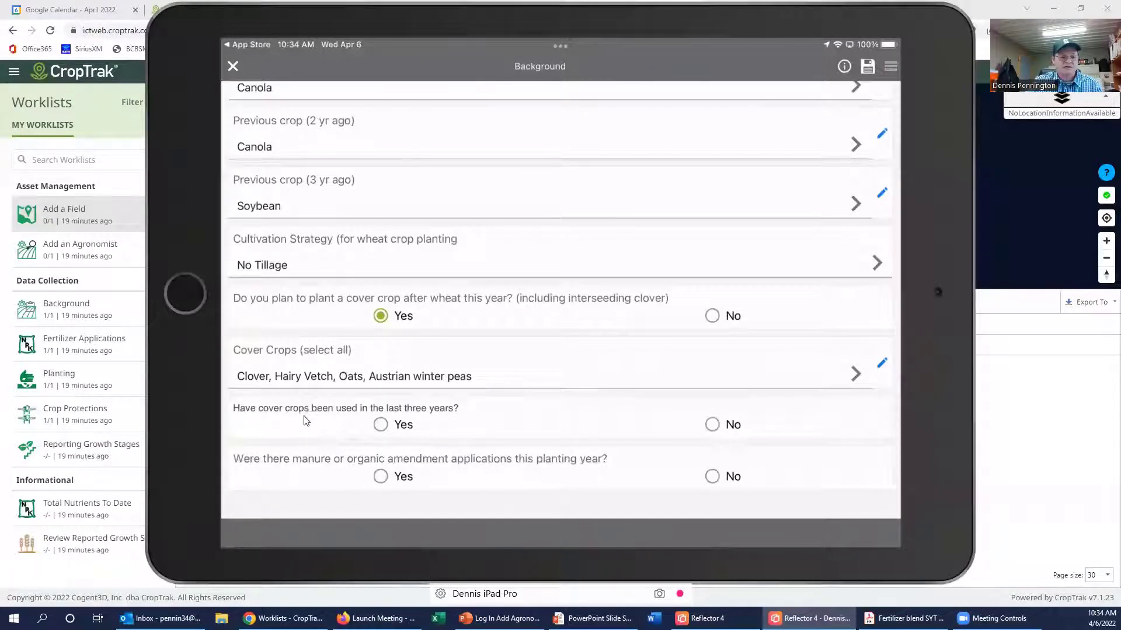
pyautogui.click(380, 425)
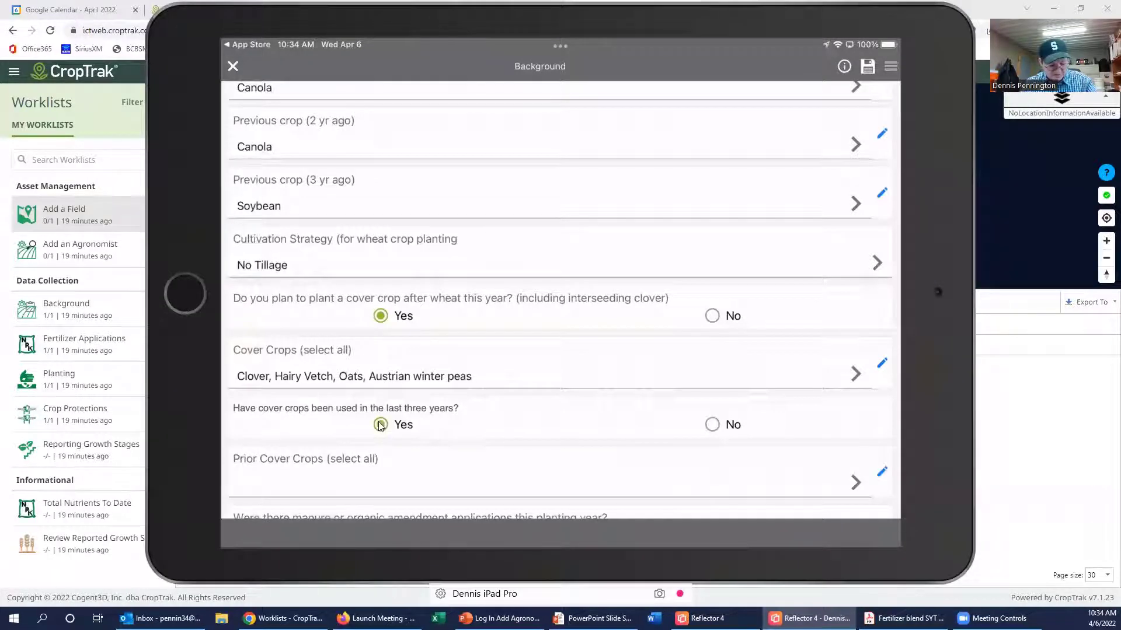
pyautogui.scroll(-1, 380, 425)
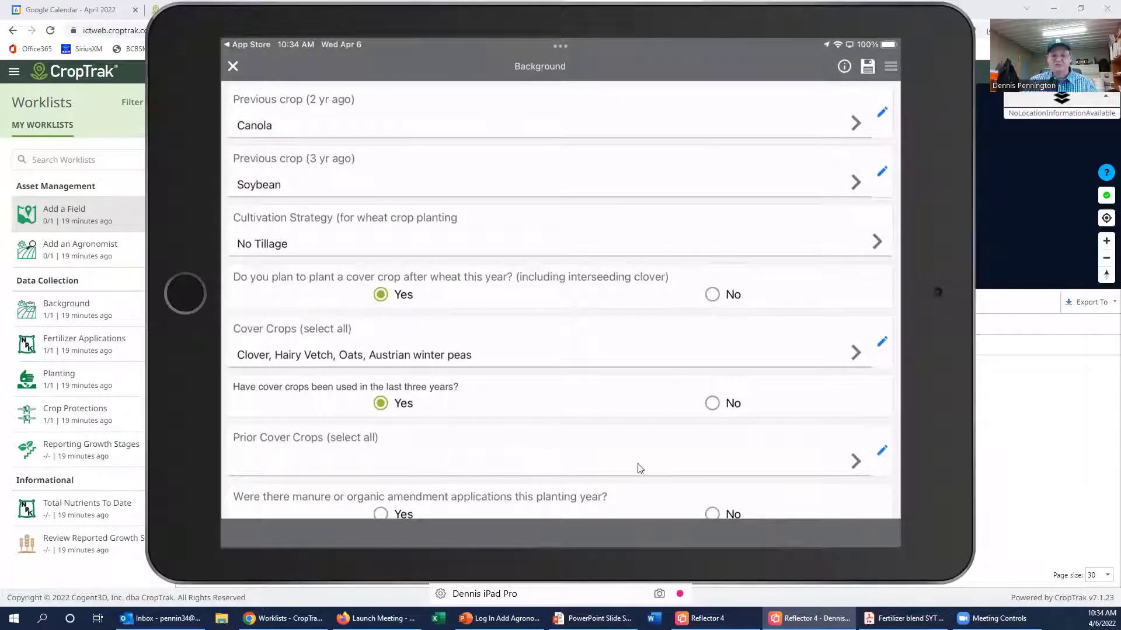
# Step: Pick Cereal rye, Field Peas, Hairy Vetch and Millet as prior cover crops, then Liquid Cattle slurry manure
pyautogui.click(855, 462)
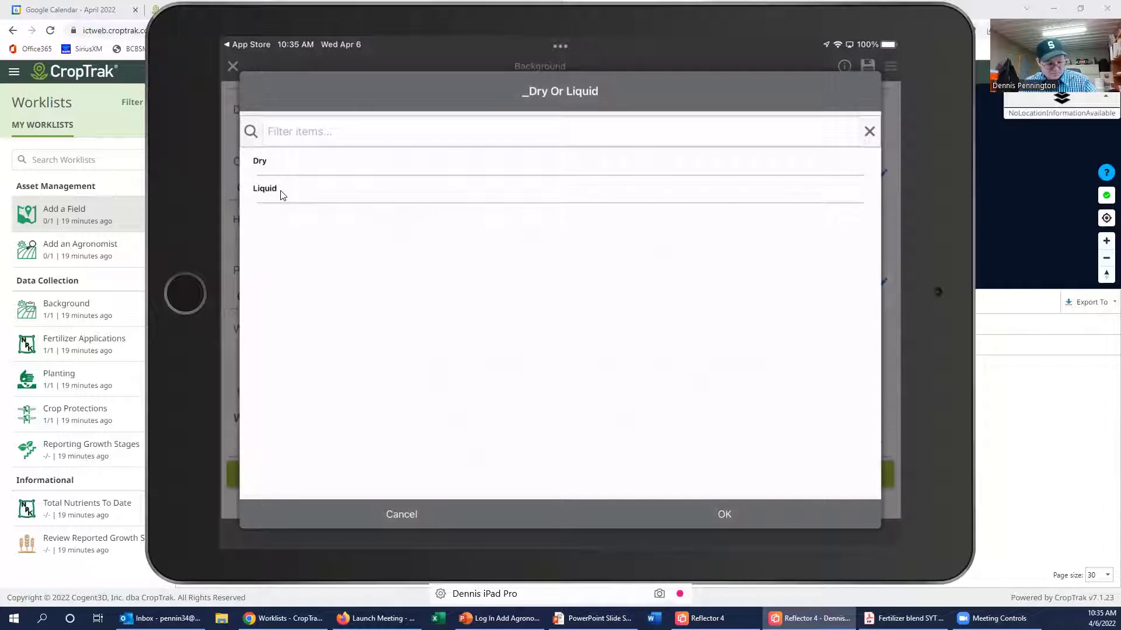
pyautogui.click(280, 195)
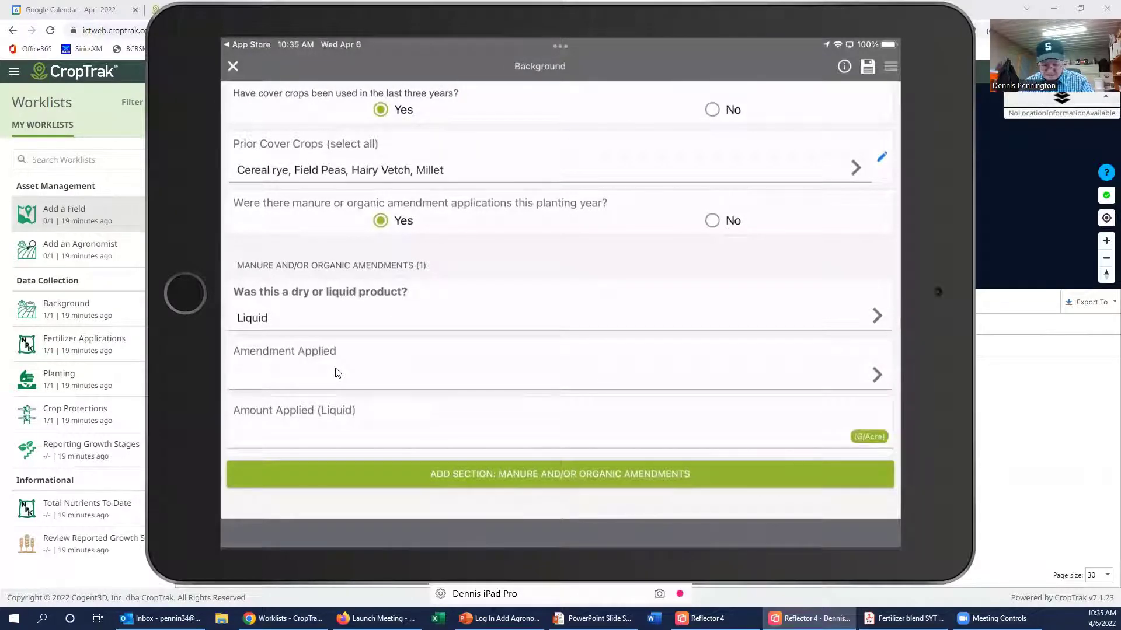
pyautogui.click(881, 378)
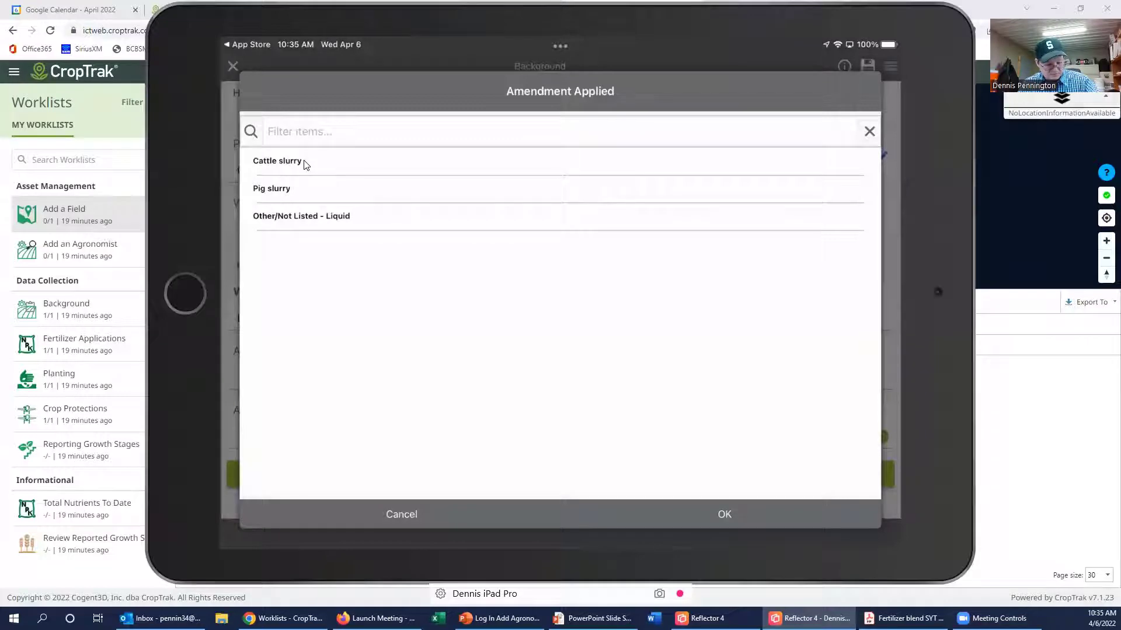
pyautogui.click(277, 161)
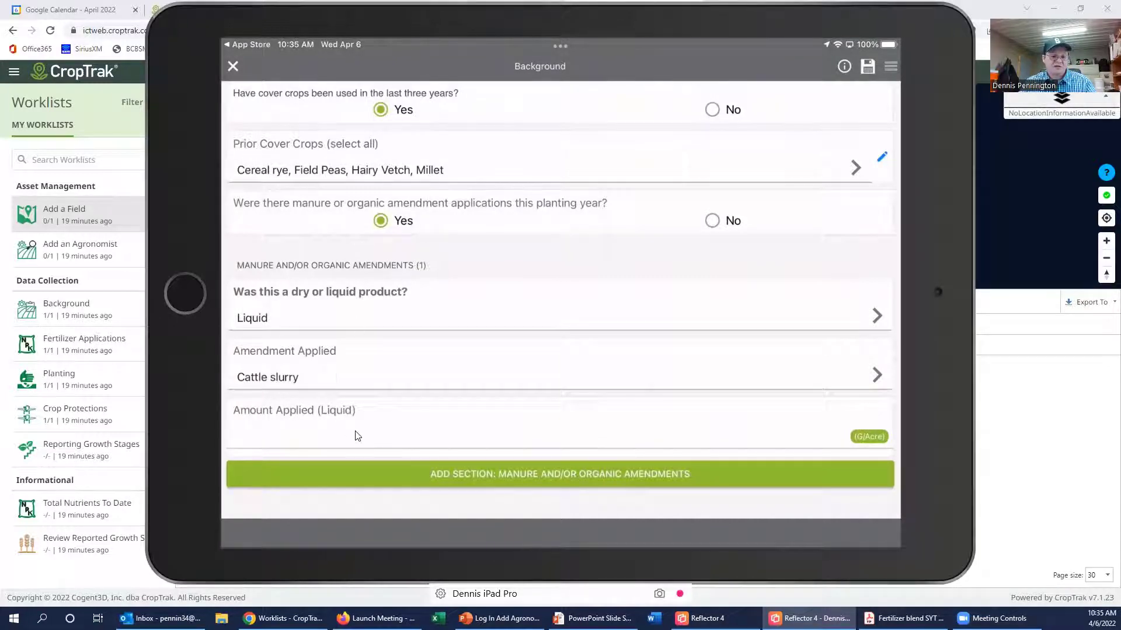
# Step: Enter 5000 G/Acre as the liquid Cattle slurry amount, replacing a stray 0
pyautogui.click(868, 436)
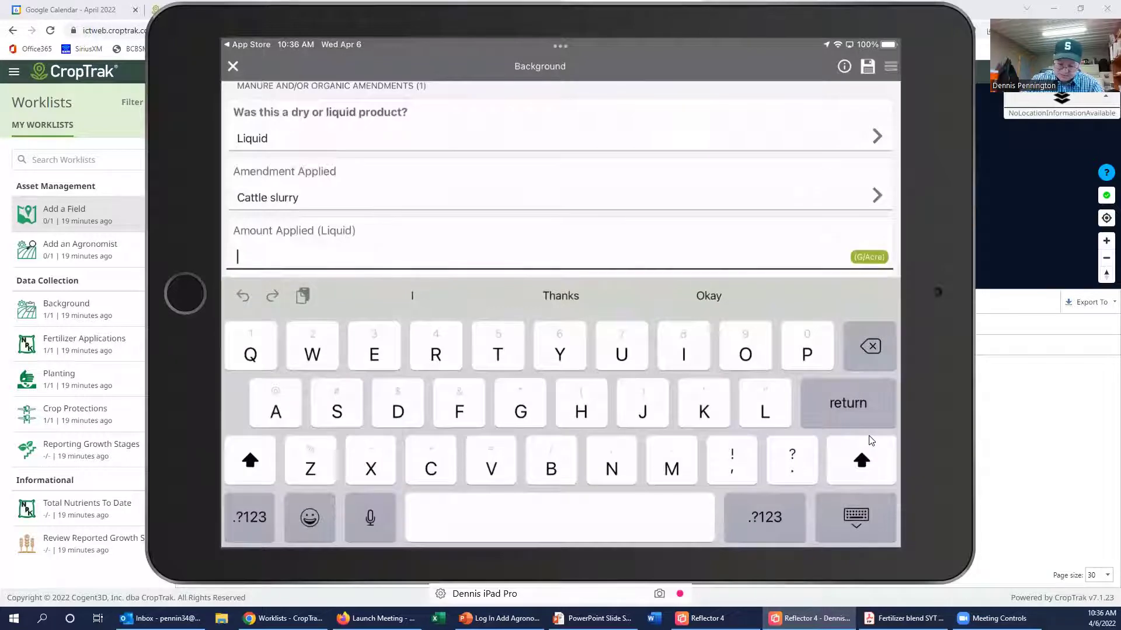
pyautogui.write('0')
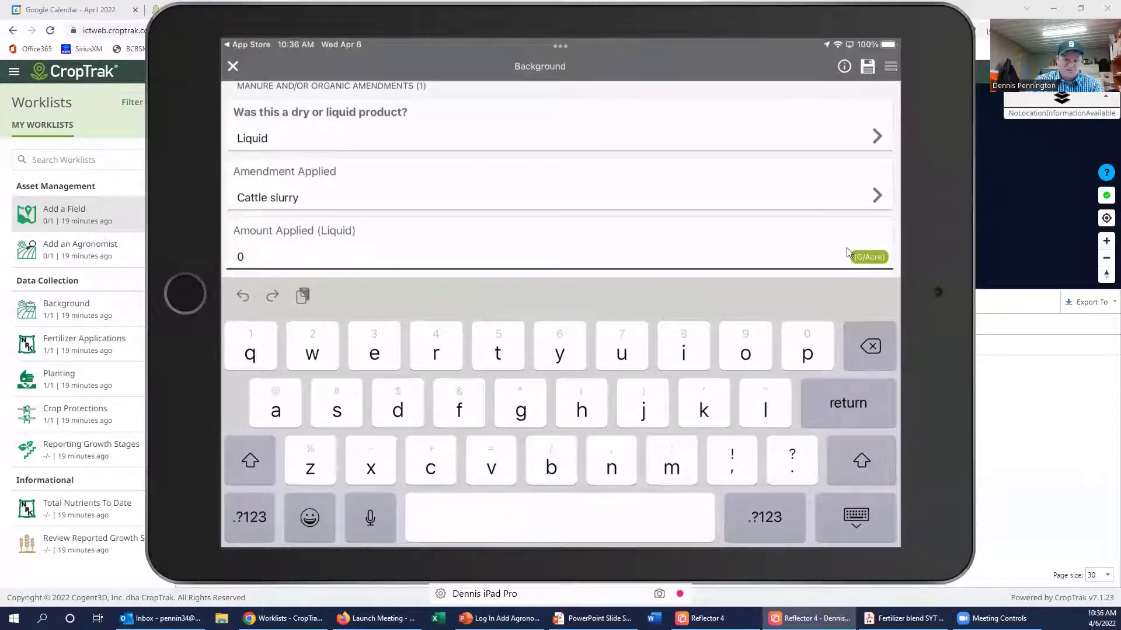
pyautogui.press('BackSpace')
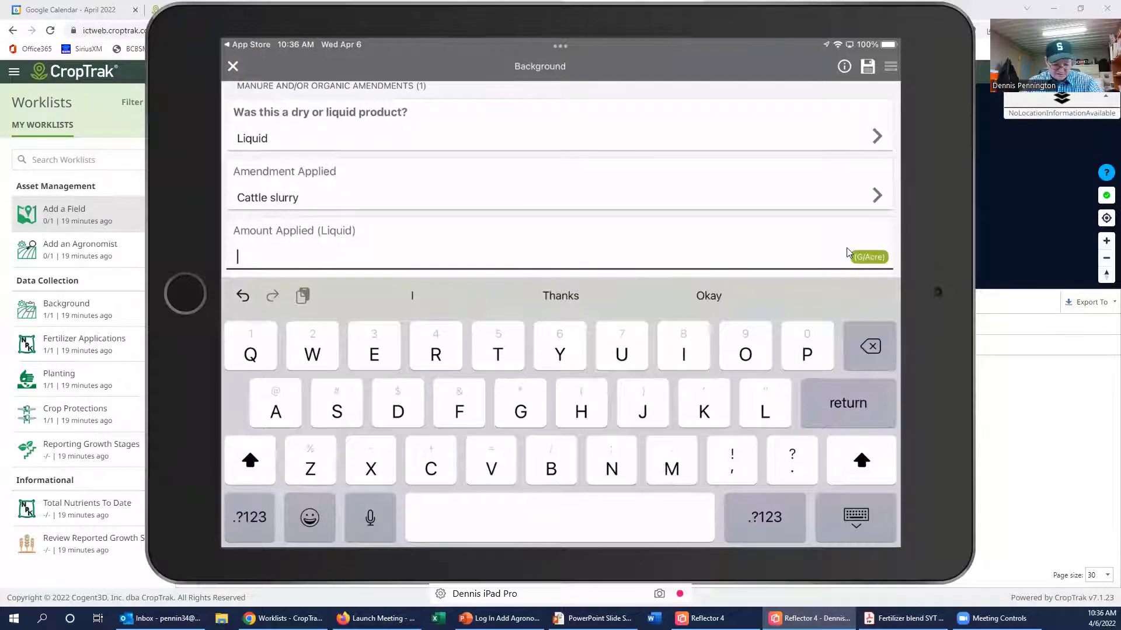
pyautogui.write('5000')
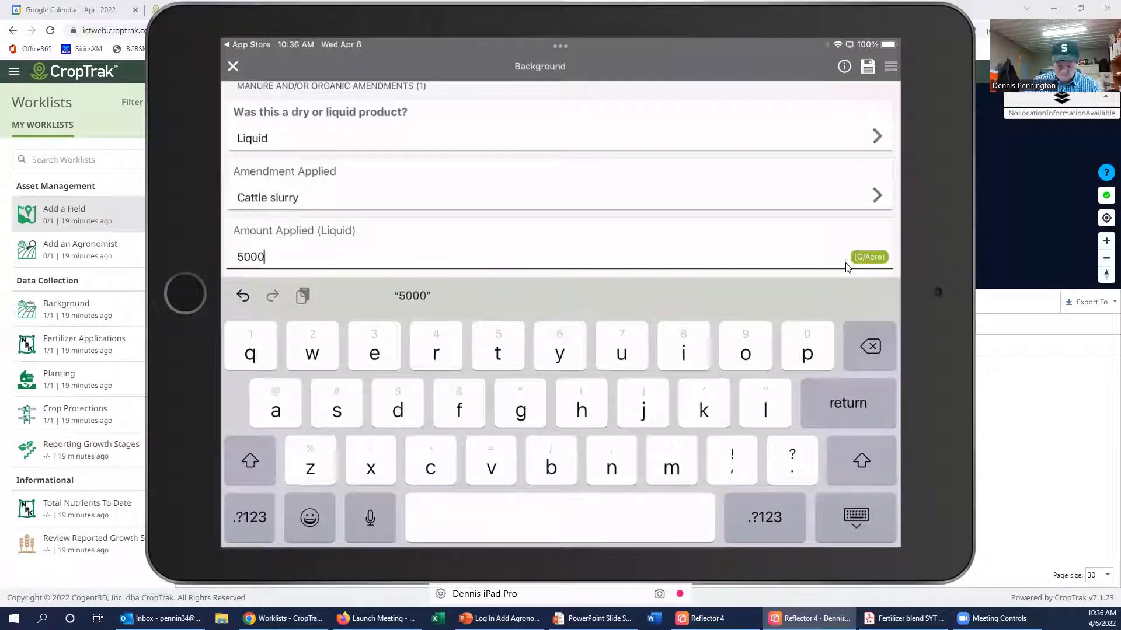
pyautogui.press('Return')
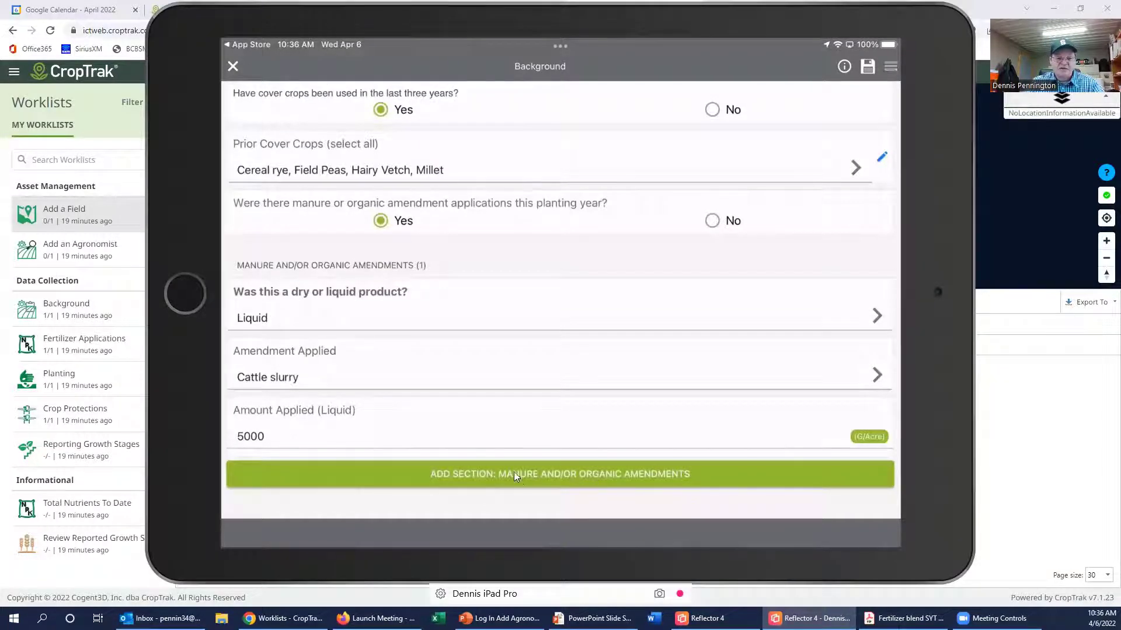
# Step: Add a manure section, save the Background form and close it back to the field list
pyautogui.click(474, 473)
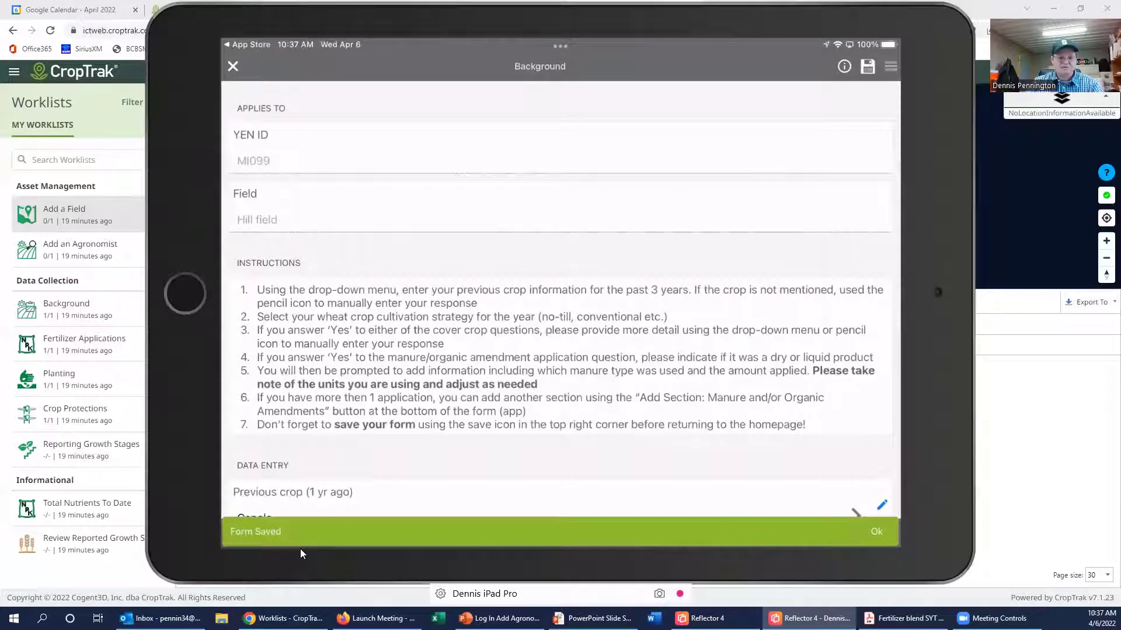
pyautogui.click(237, 74)
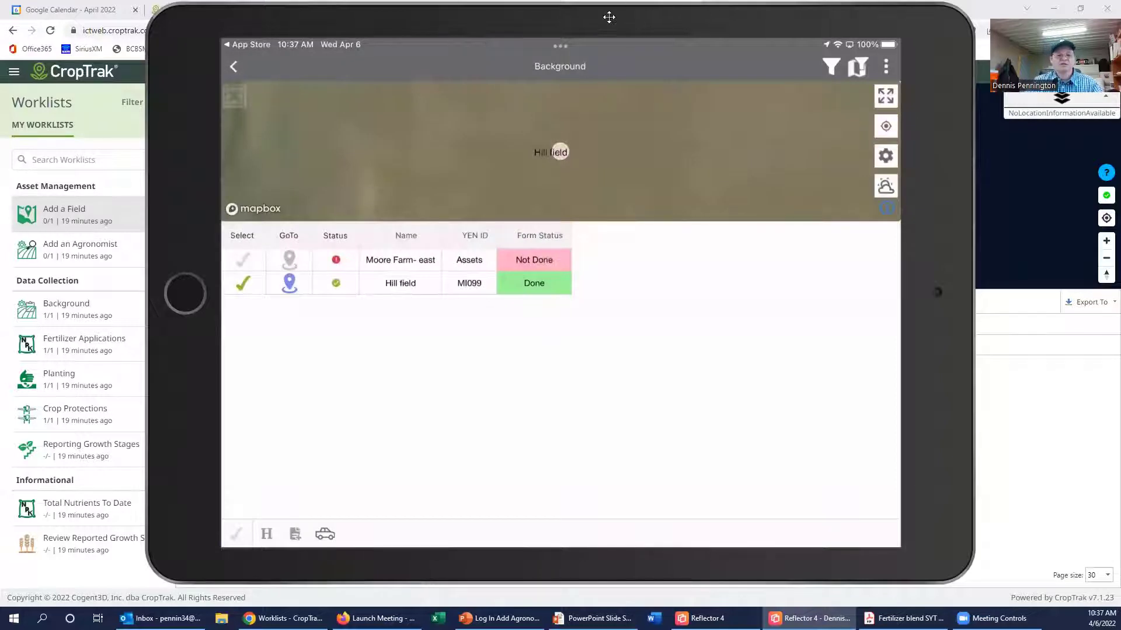
# Step: Open the Hill field form from the web Background worklist
pyautogui.click(283, 619)
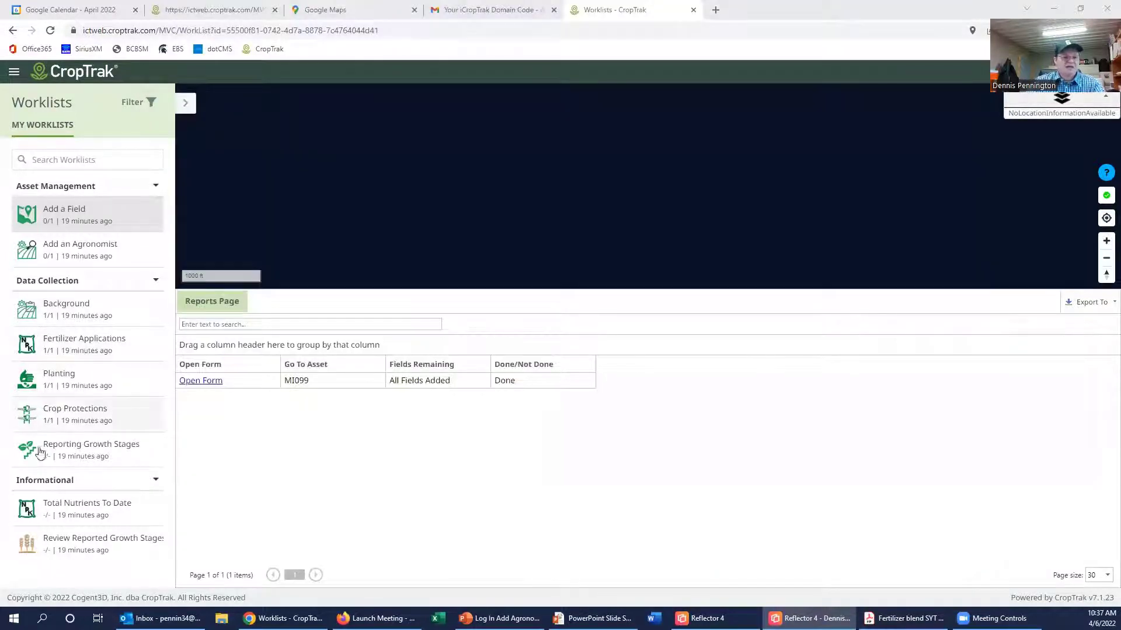
pyautogui.click(92, 309)
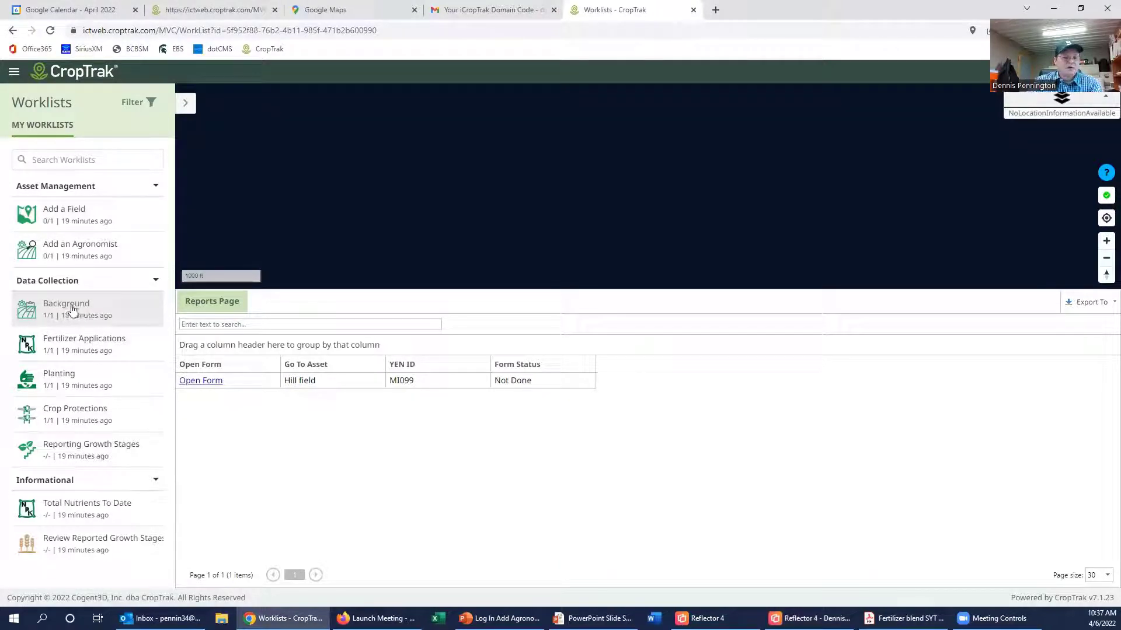
pyautogui.click(213, 384)
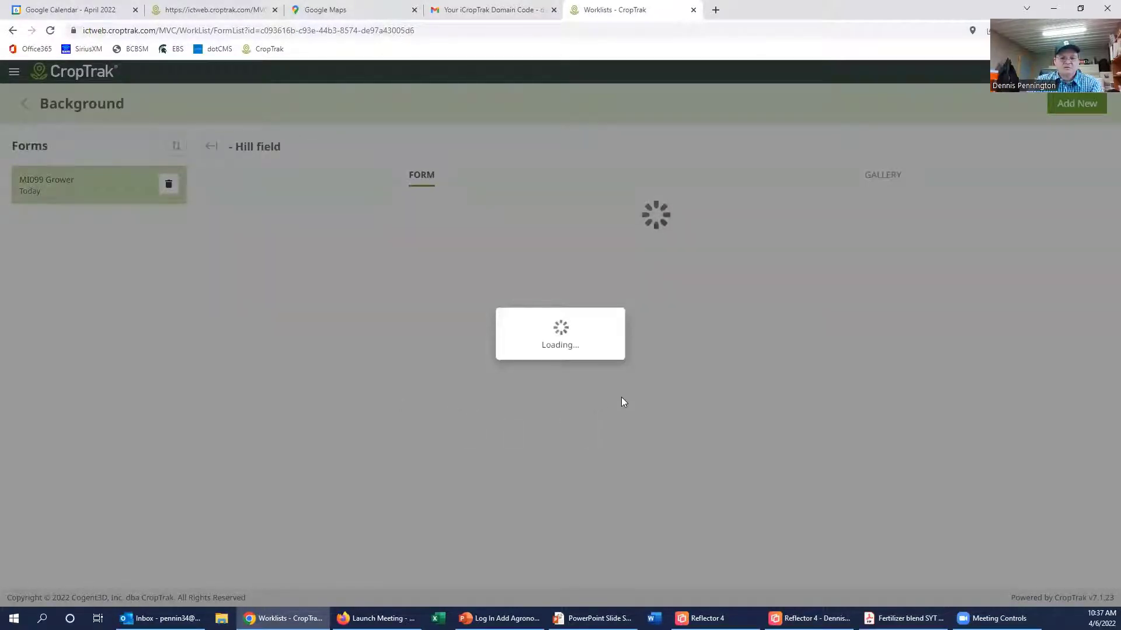
pyautogui.scroll(-4, 555, 387)
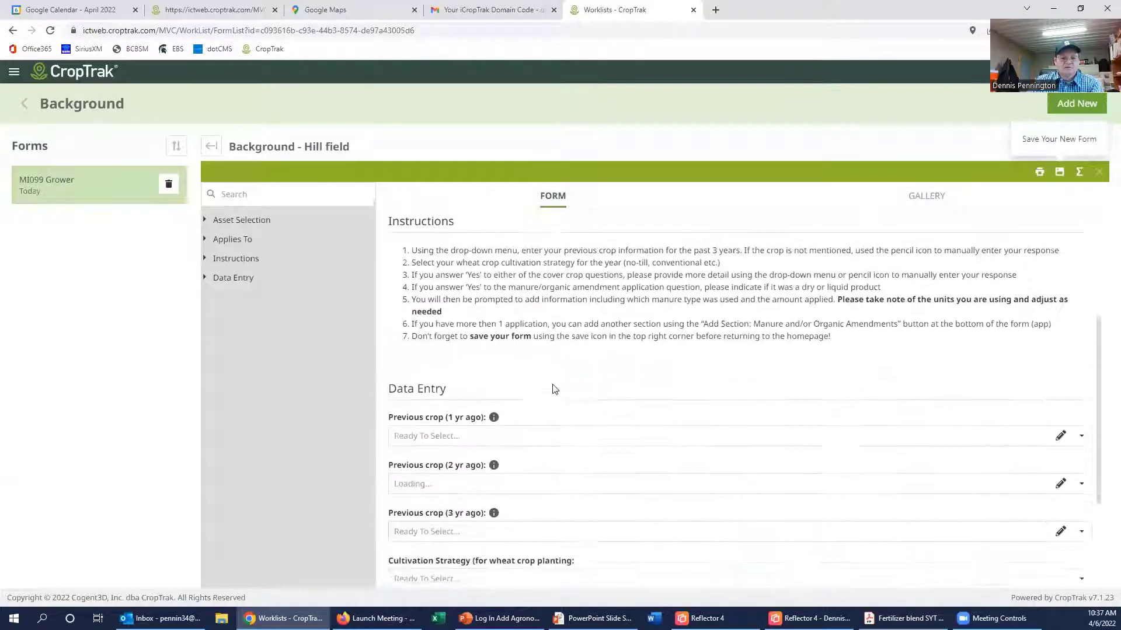
pyautogui.scroll(-3, 525, 367)
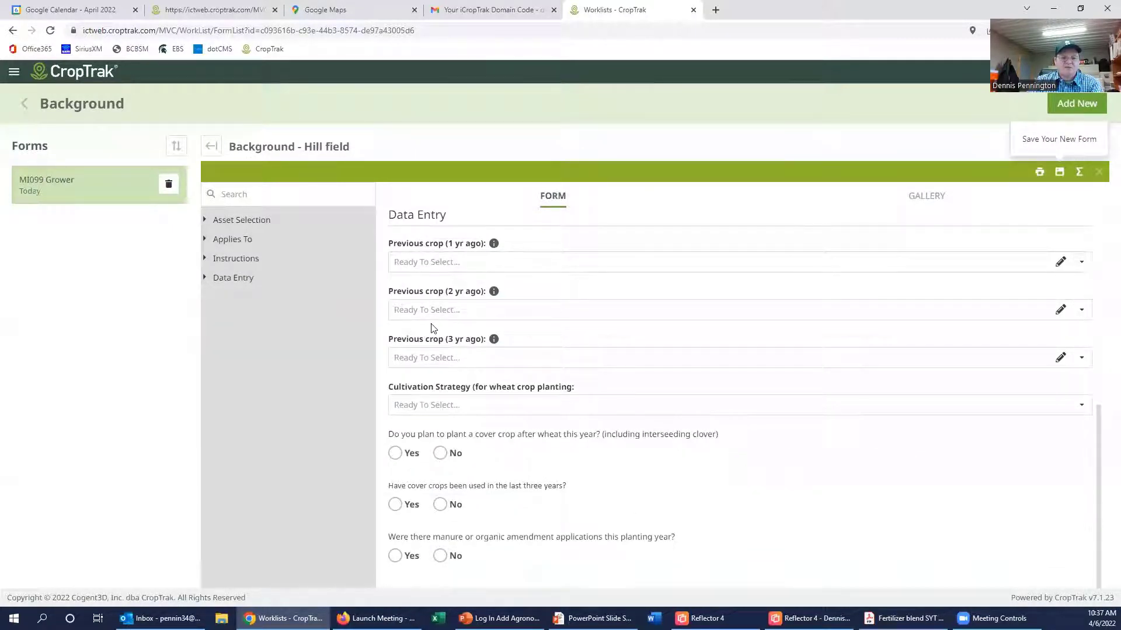
# Step: Set the previous crops 1 and 2 years ago to Soybean and Corn Grain
pyautogui.click(1081, 266)
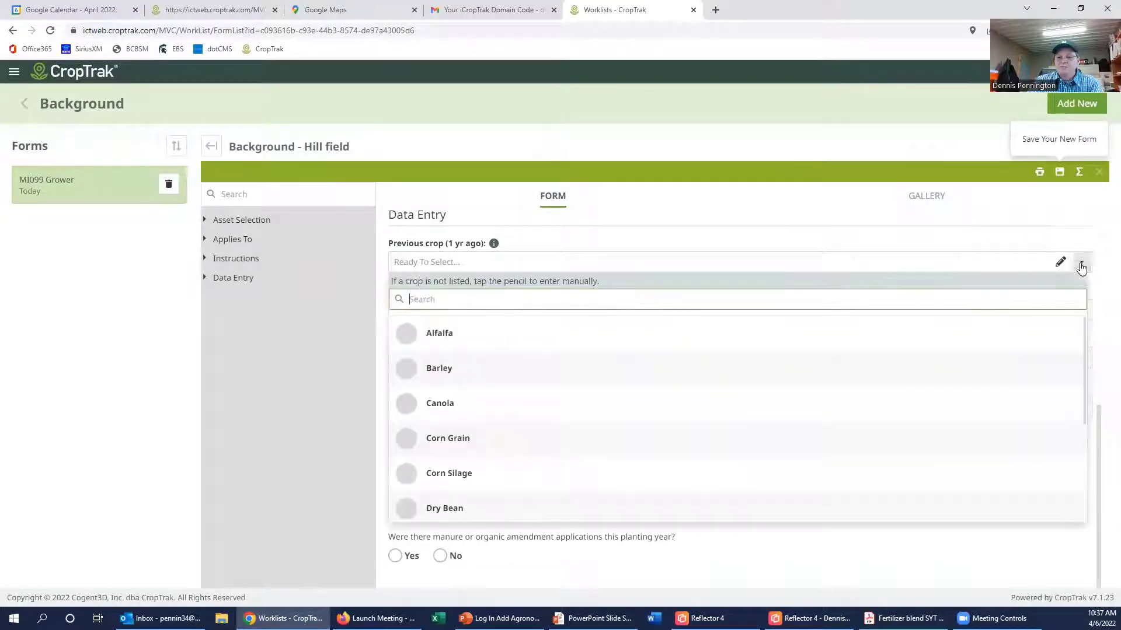
pyautogui.scroll(-2, 470, 444)
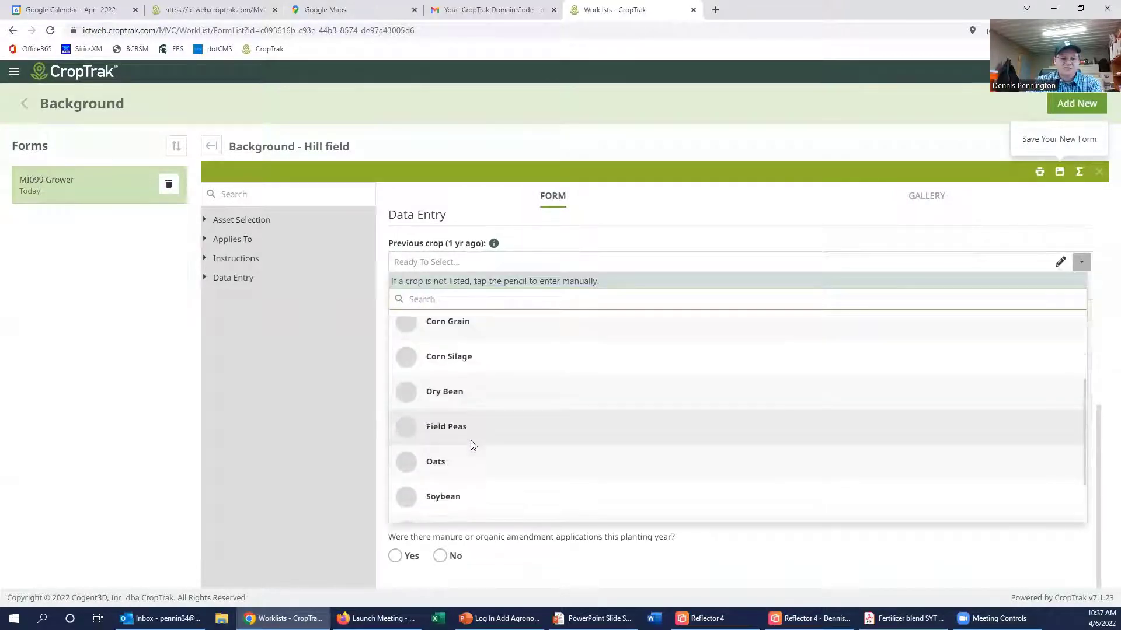
pyautogui.click(458, 497)
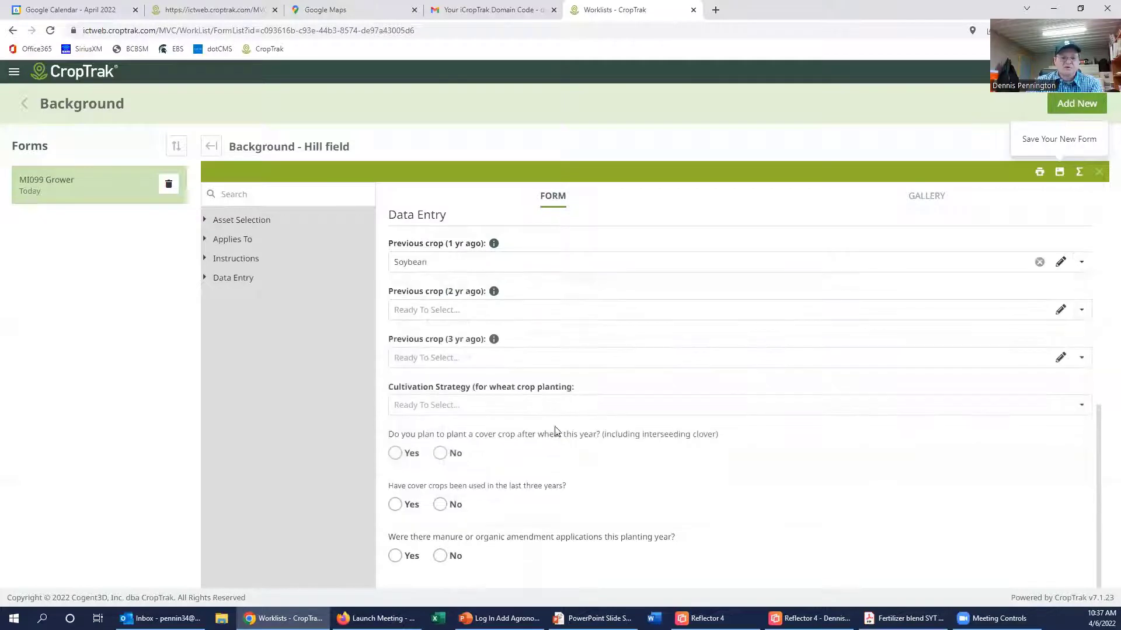
pyautogui.click(543, 309)
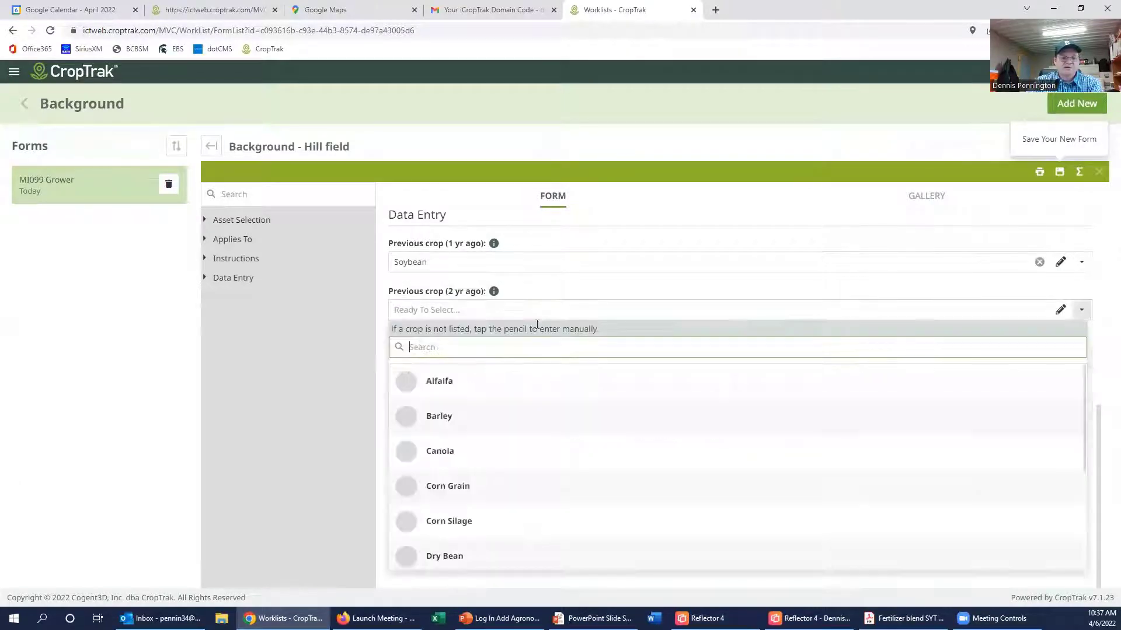
pyautogui.click(468, 488)
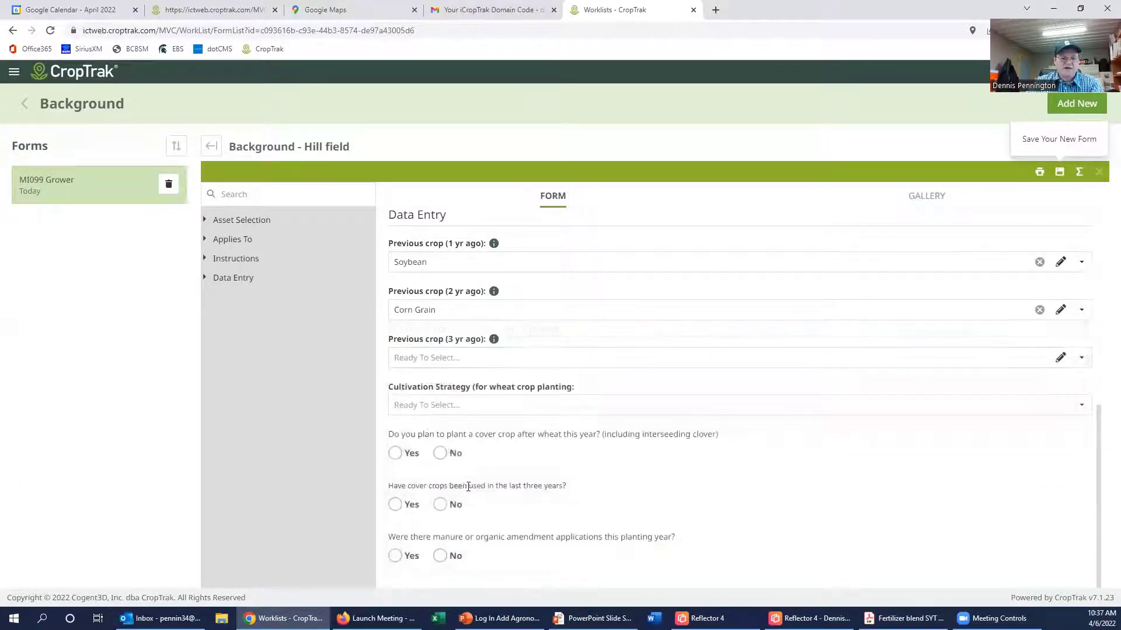
# Step: Set the crop 3 years ago to Wheat, cultivation to No Tillage, and plan a cover crop
pyautogui.click(505, 355)
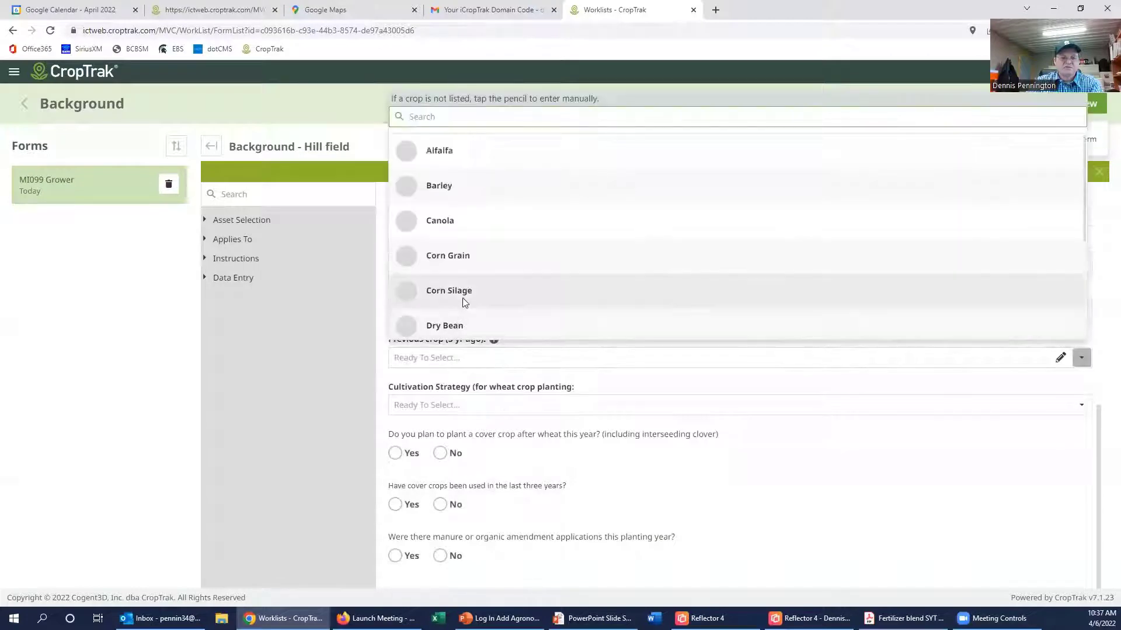
pyautogui.scroll(-2, 462, 300)
pyautogui.scroll(2, 454, 292)
pyautogui.scroll(-4, 458, 268)
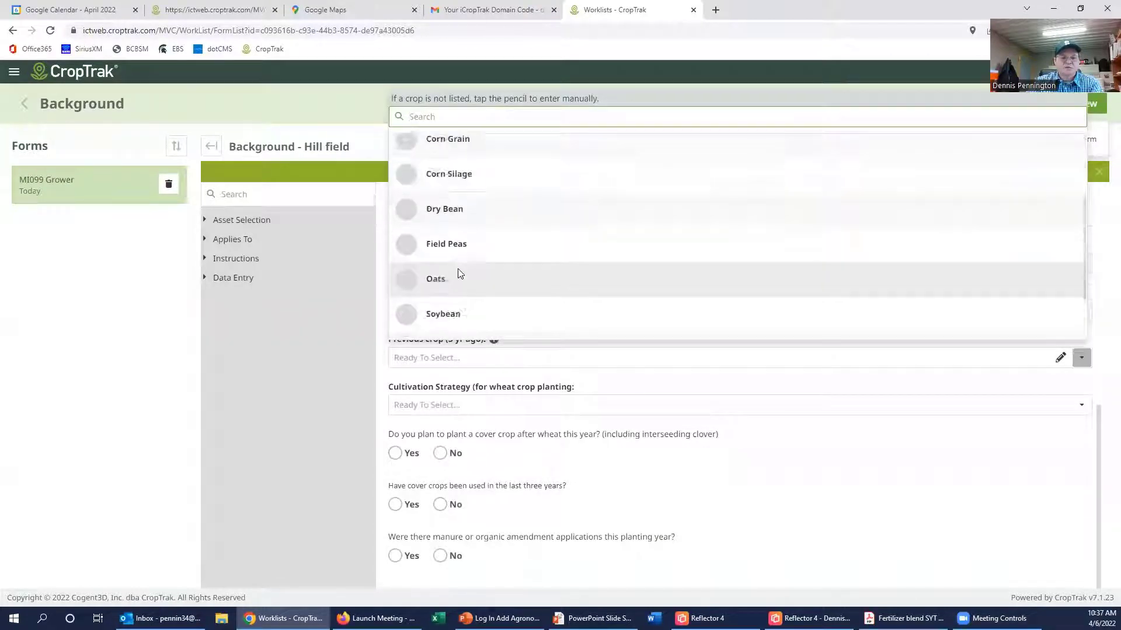
pyautogui.click(446, 321)
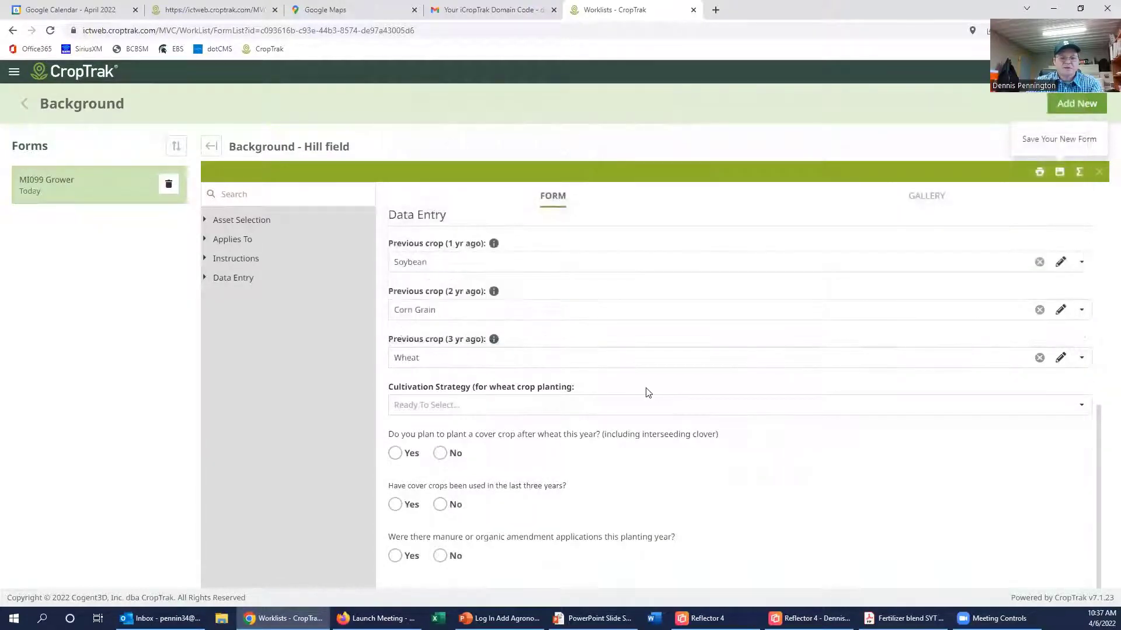
pyautogui.click(471, 405)
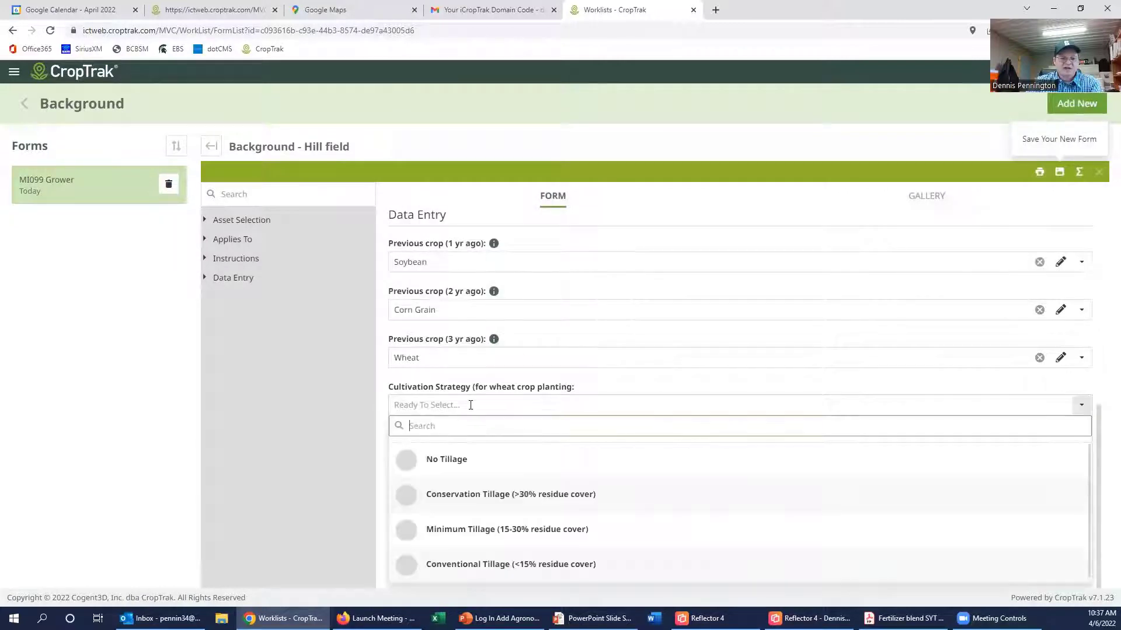
pyautogui.click(460, 461)
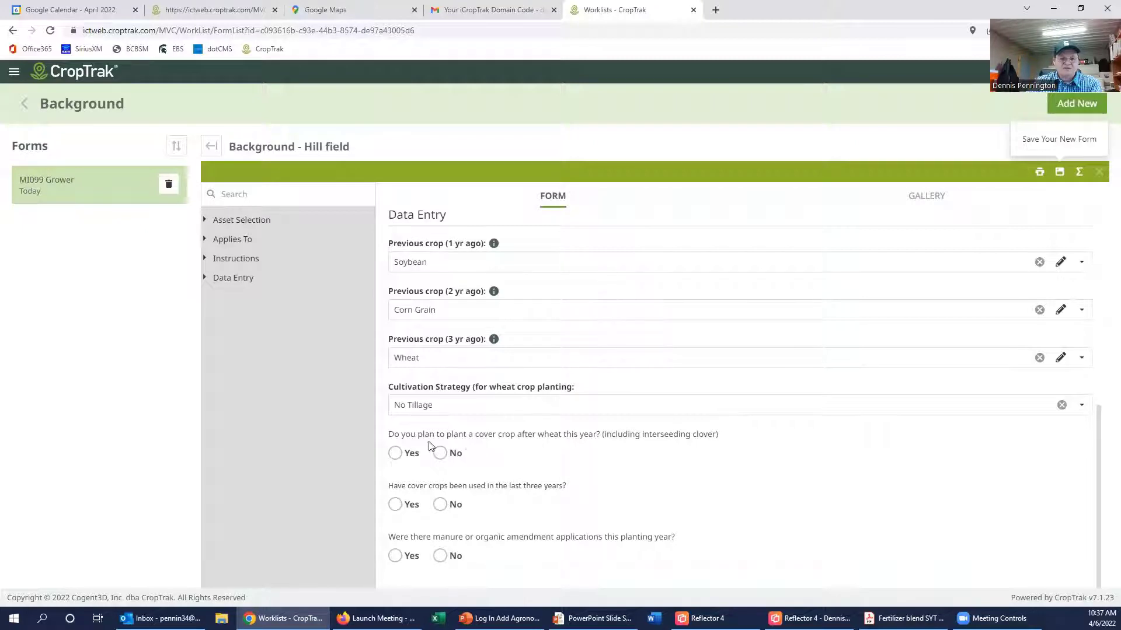
pyautogui.click(408, 456)
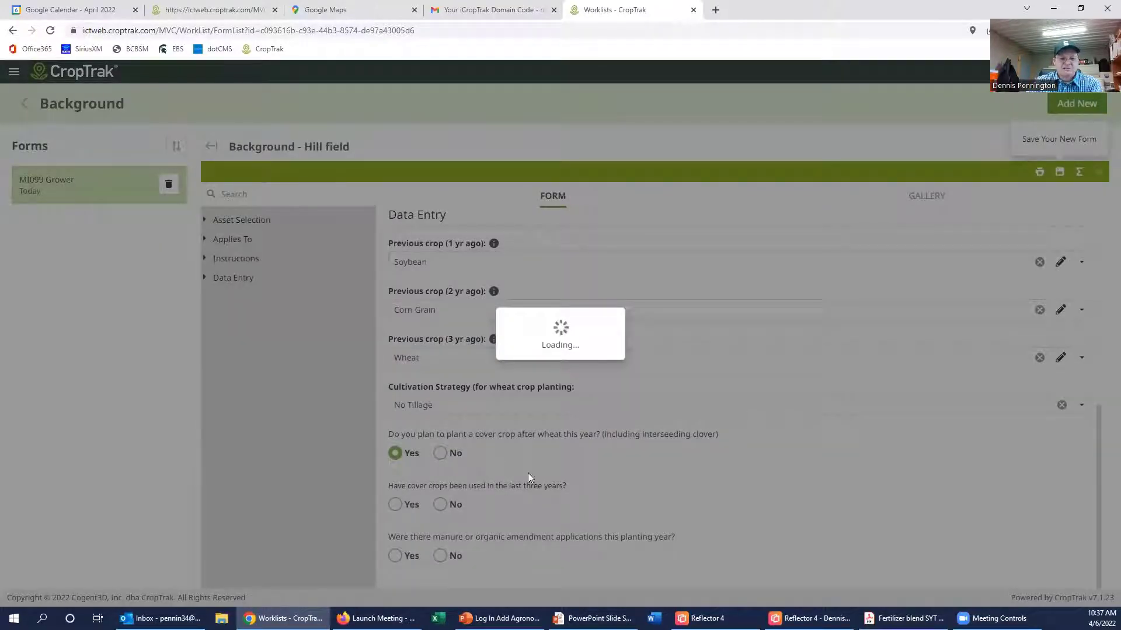
# Step: Choose Clover as cover crop, answer No for past three-year cover crops and Yes for manure
pyautogui.scroll(-1, 501, 495)
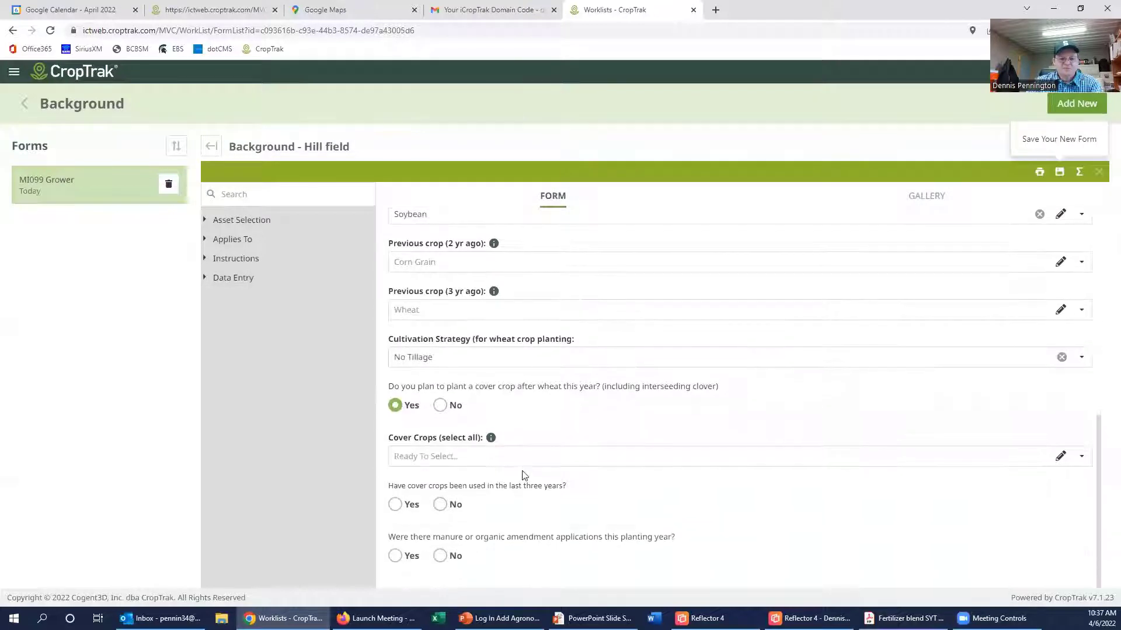
pyautogui.click(523, 457)
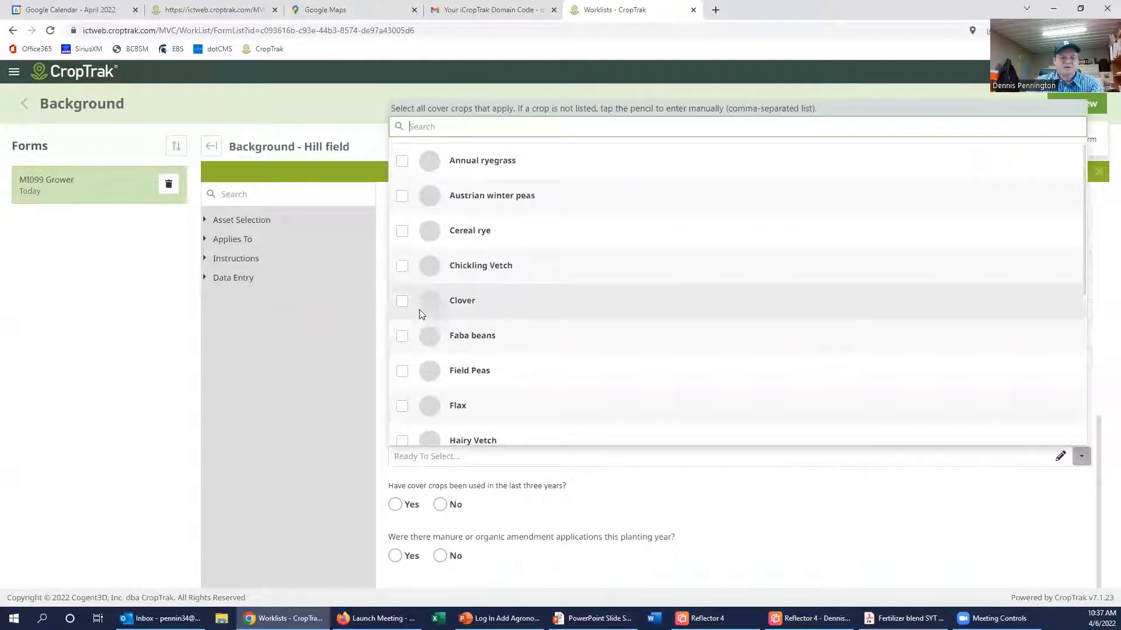
pyautogui.click(401, 302)
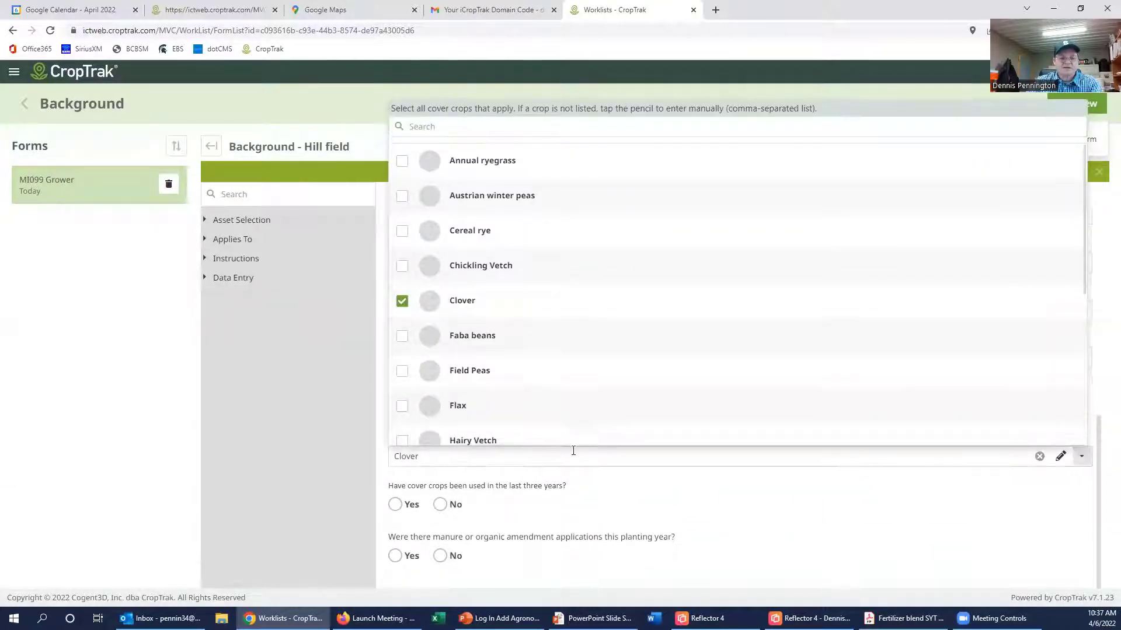
pyautogui.click(625, 499)
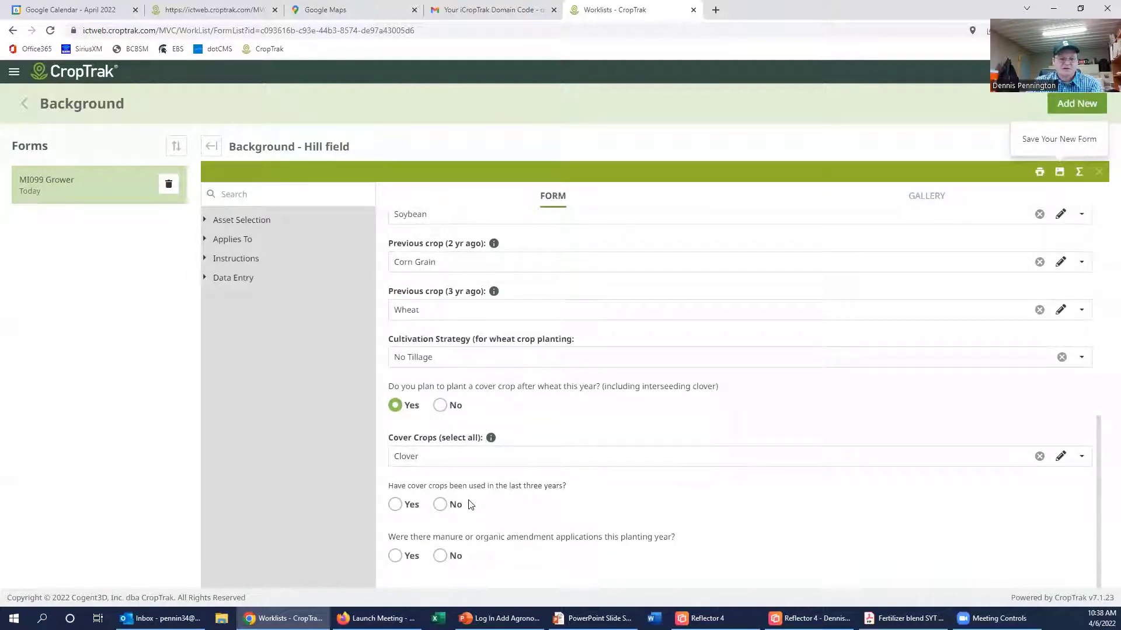
pyautogui.click(440, 505)
pyautogui.click(395, 556)
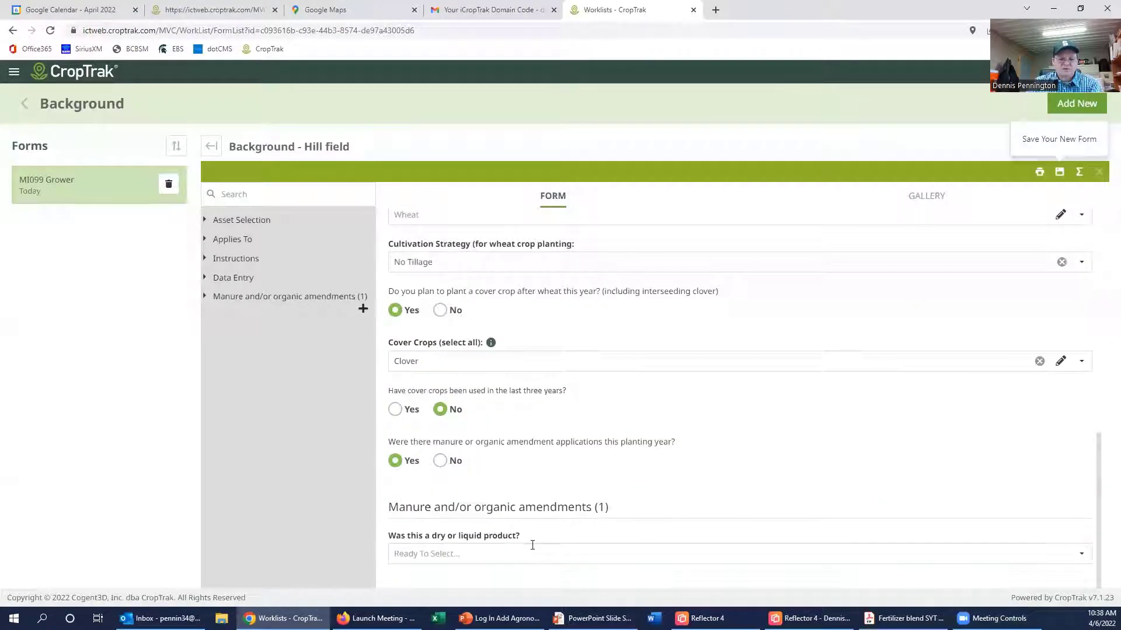
# Step: Set the amendment product type to Dry and the amendment to Broiler/Turkey litter
pyautogui.click(515, 552)
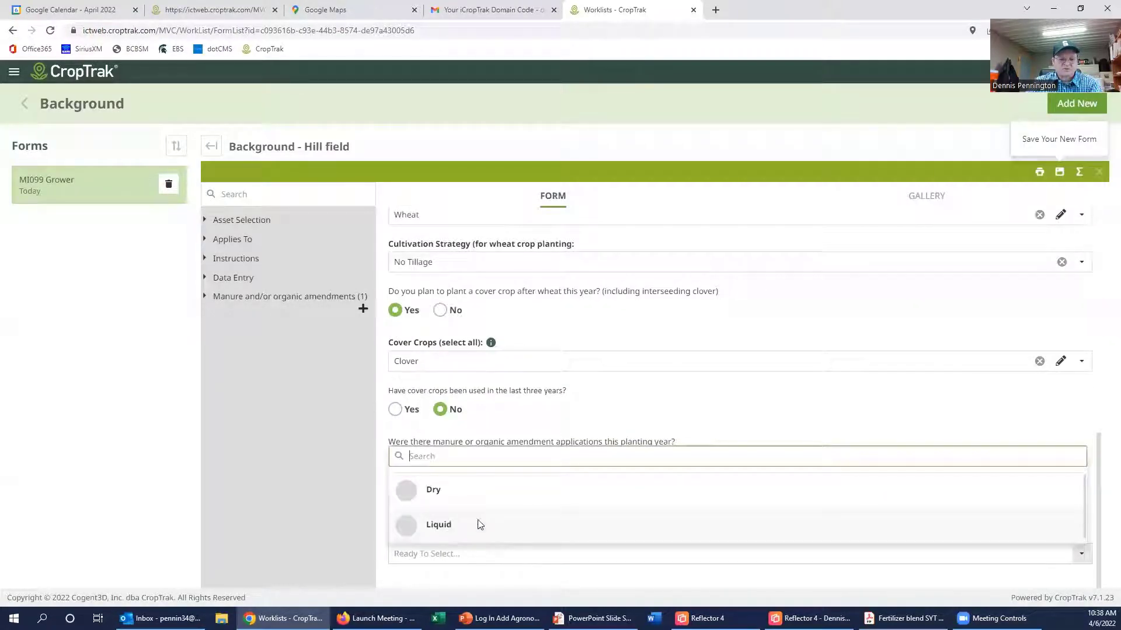
pyautogui.click(444, 523)
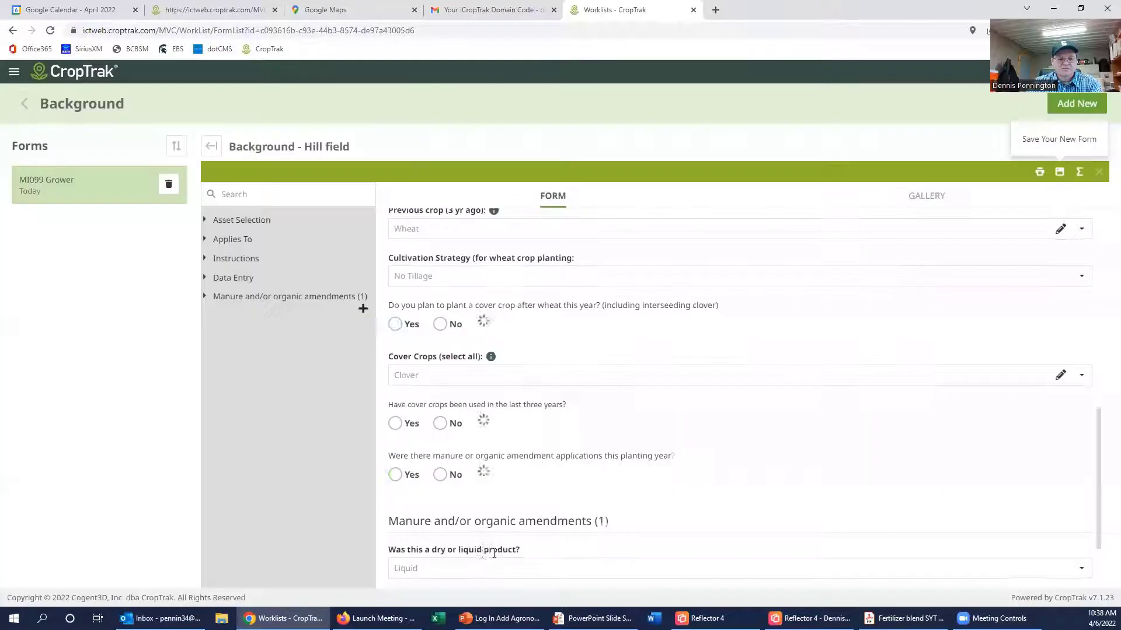
pyautogui.click(475, 564)
pyautogui.click(429, 516)
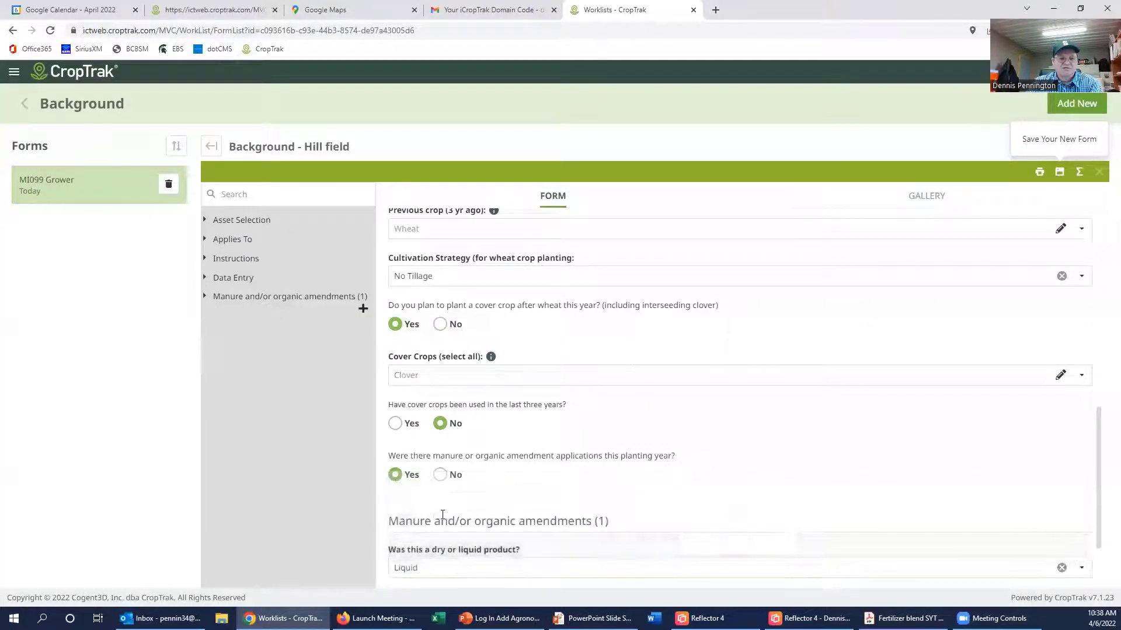
pyautogui.click(428, 564)
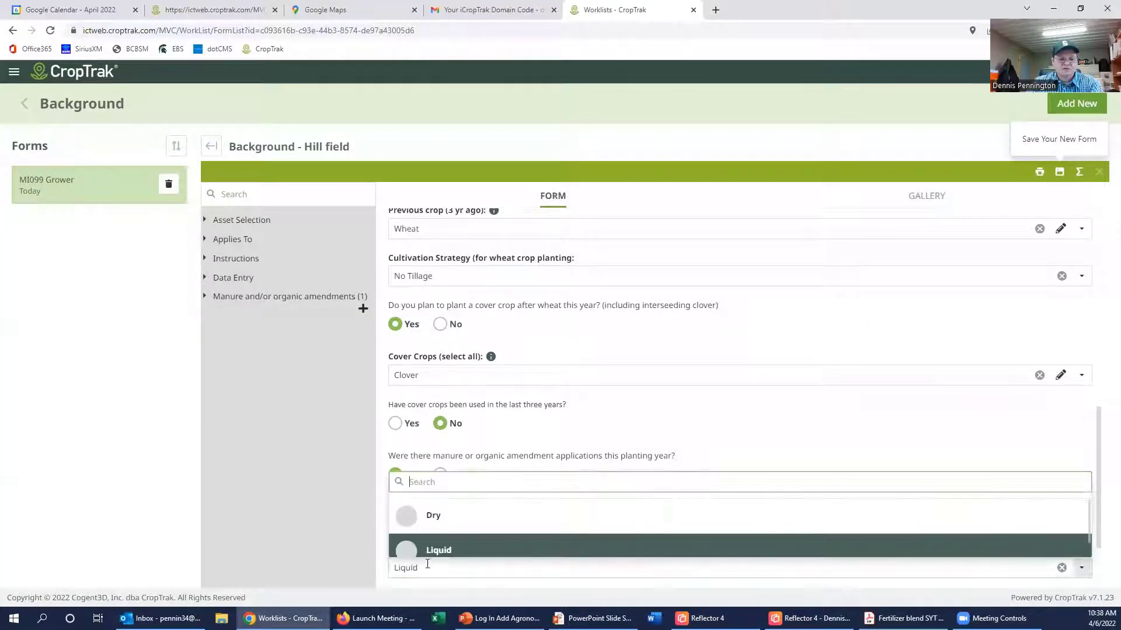
pyautogui.click(437, 516)
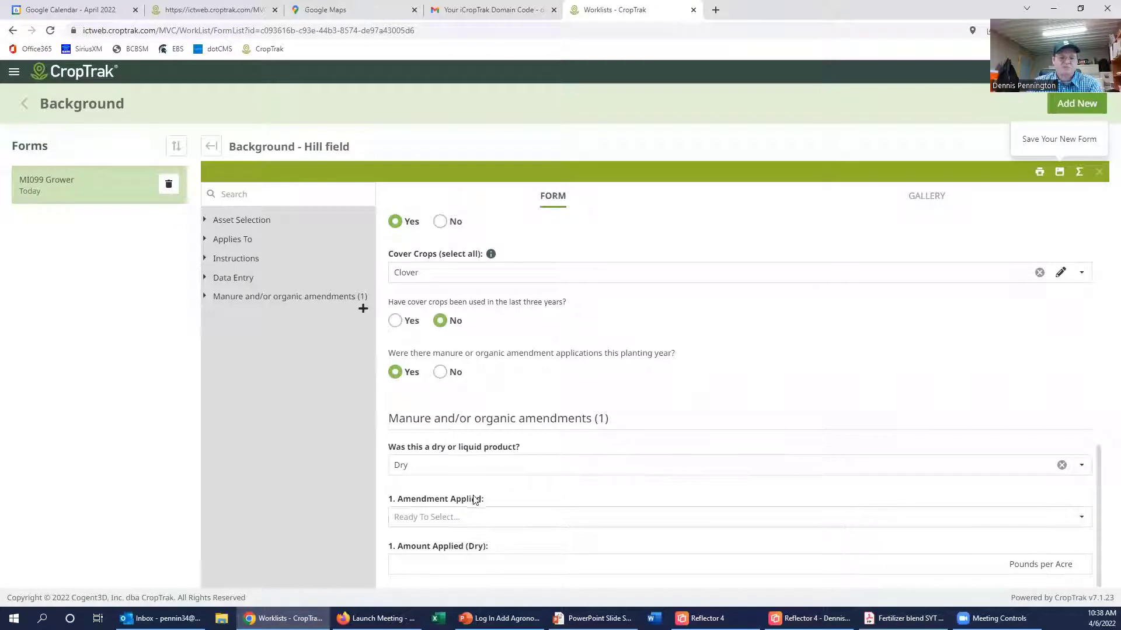
pyautogui.click(450, 519)
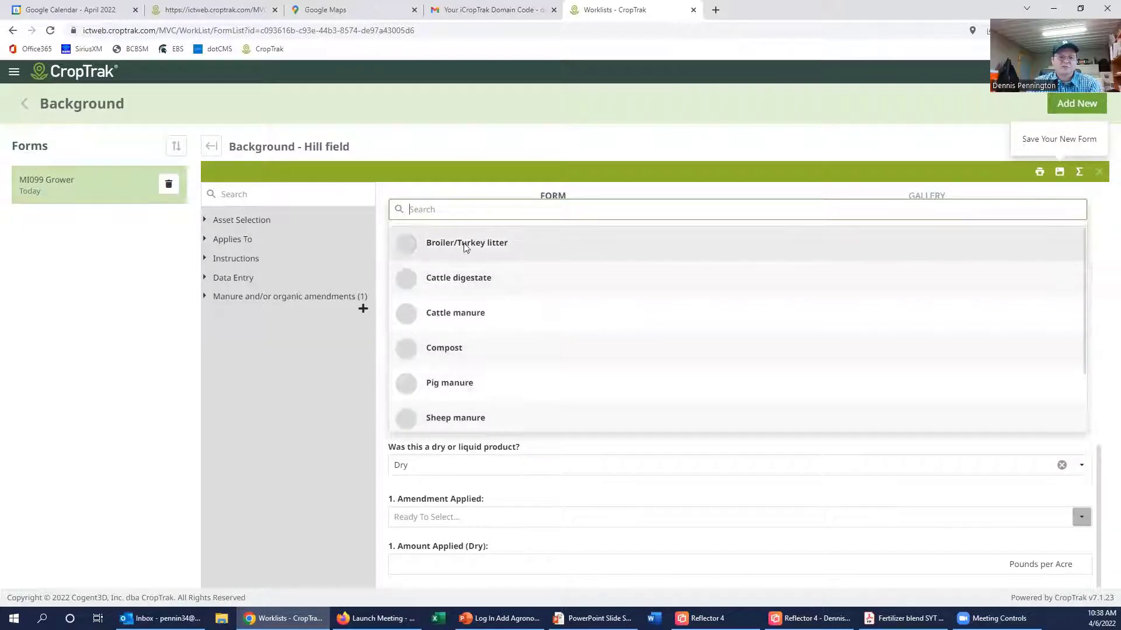
pyautogui.click(407, 241)
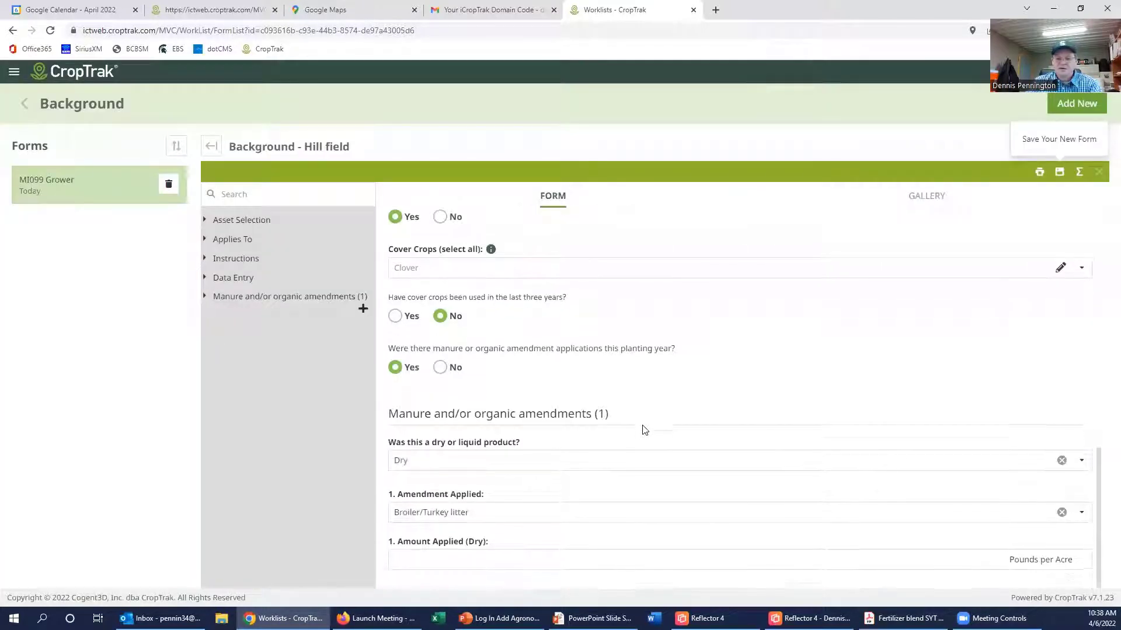
# Step: Keep Pounds per Acre as the unit and enter 400 as the amount applied
pyautogui.click(1035, 561)
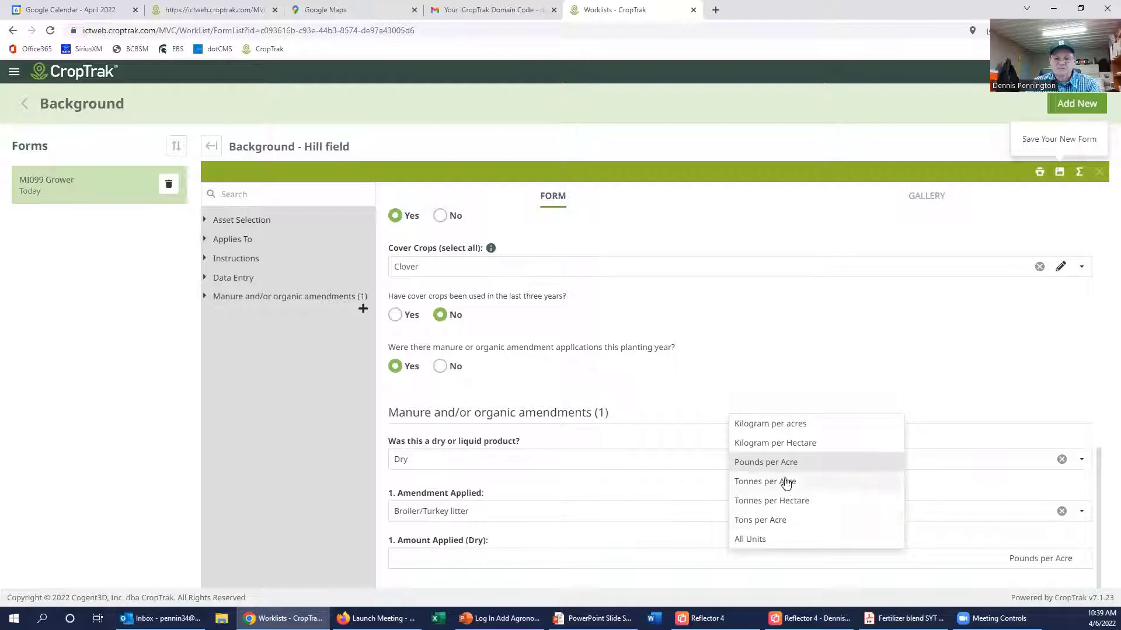
pyautogui.click(783, 464)
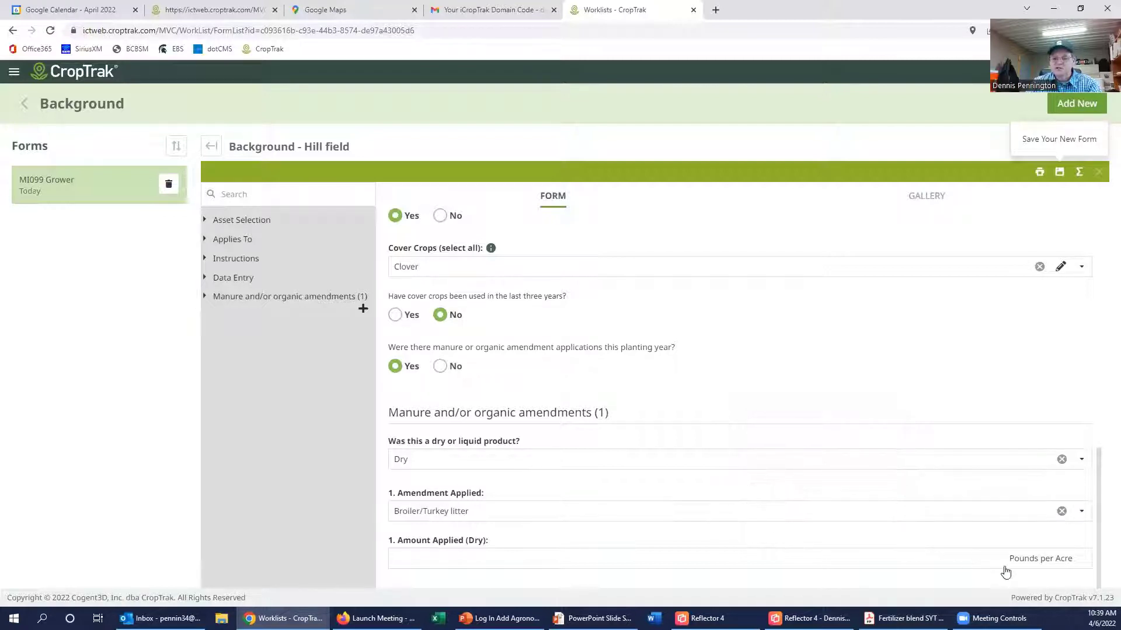
pyautogui.click(444, 564)
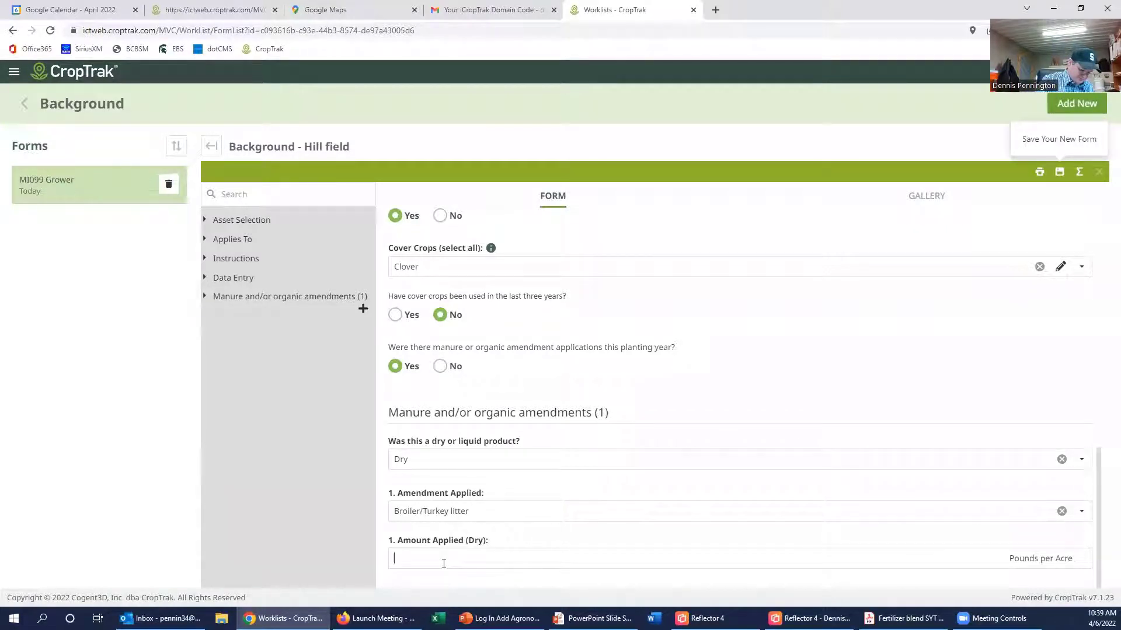
pyautogui.write('400')
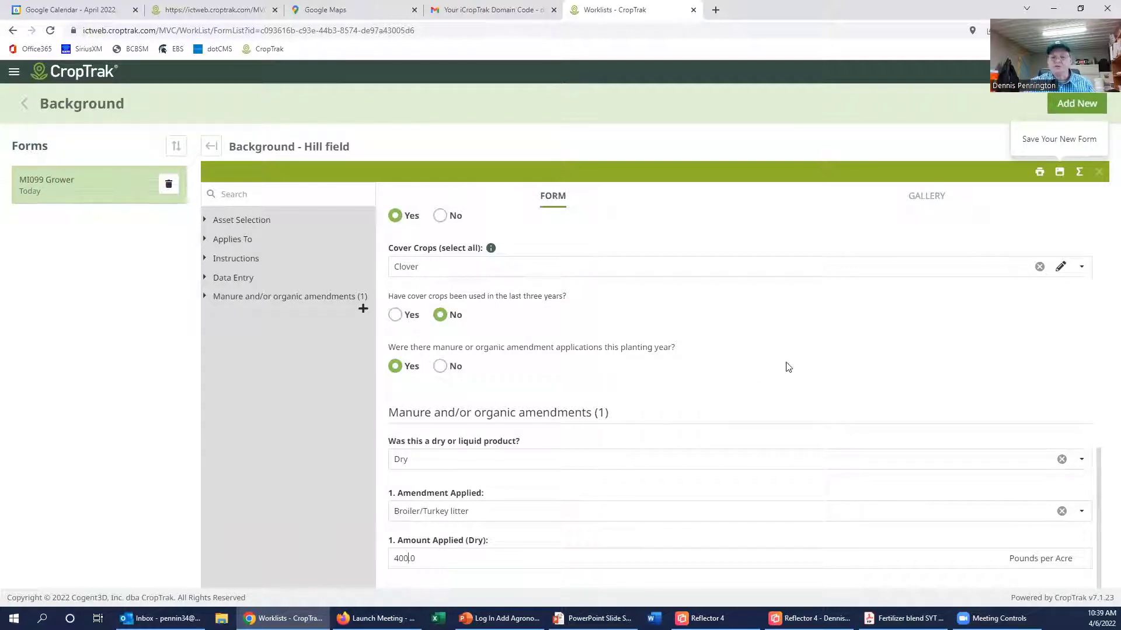
pyautogui.scroll(4, 752, 419)
pyautogui.scroll(-4, 752, 419)
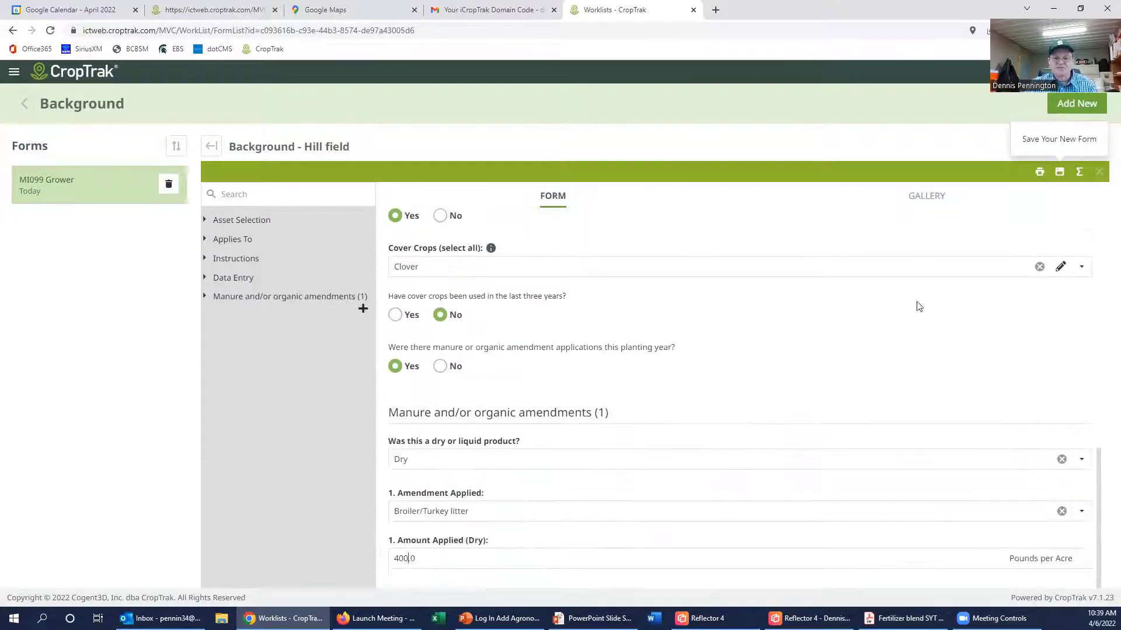
# Step: Save the completed Hill field Background form and return to the worklists
pyautogui.click(1060, 172)
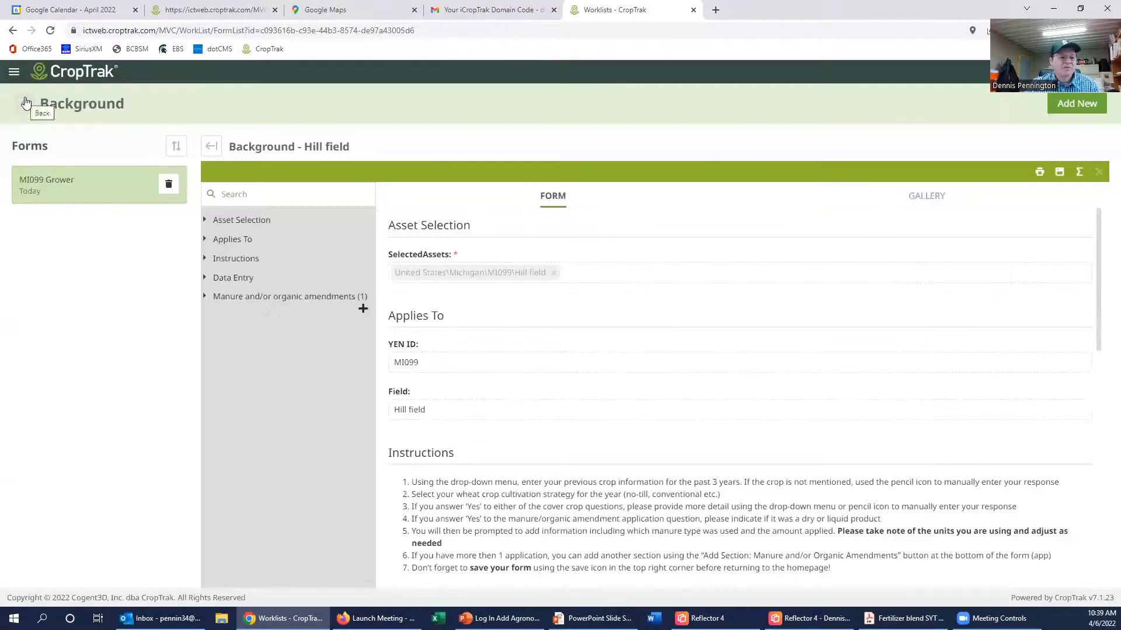
pyautogui.click(23, 104)
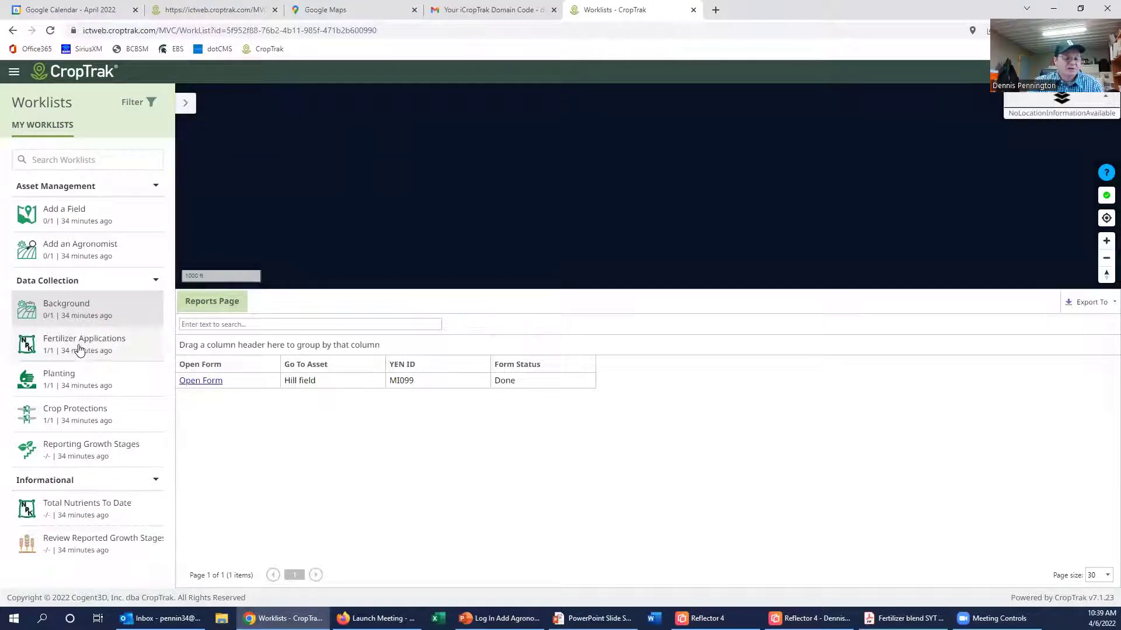
pyautogui.click(80, 349)
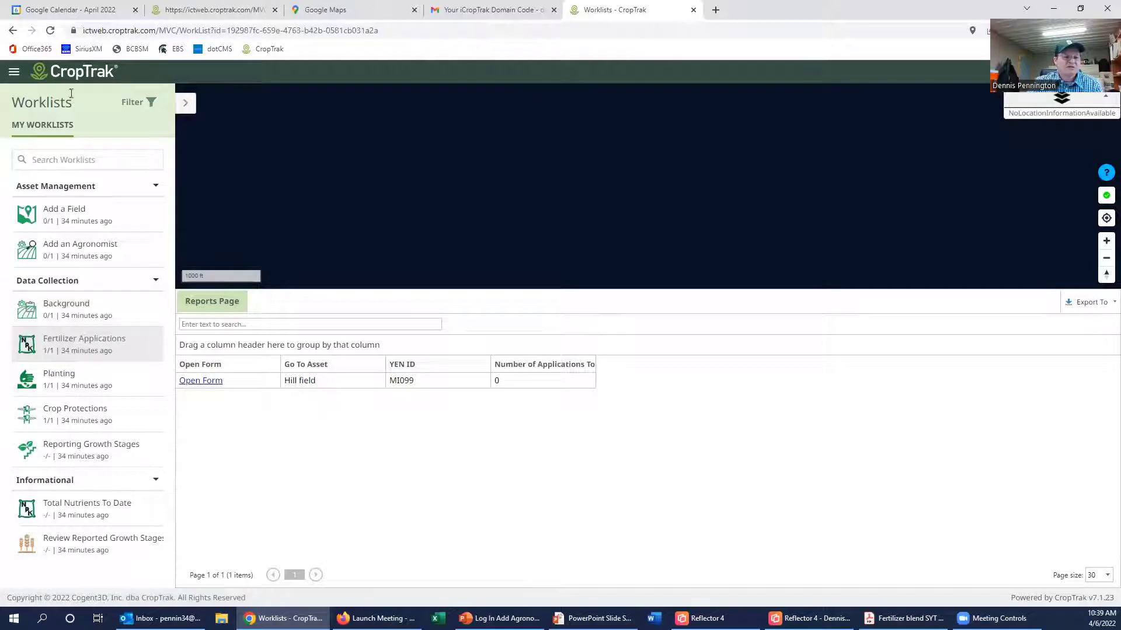
# Step: Open the Hill field Fertilizer Applications form from the home page worklist
pyautogui.click(75, 73)
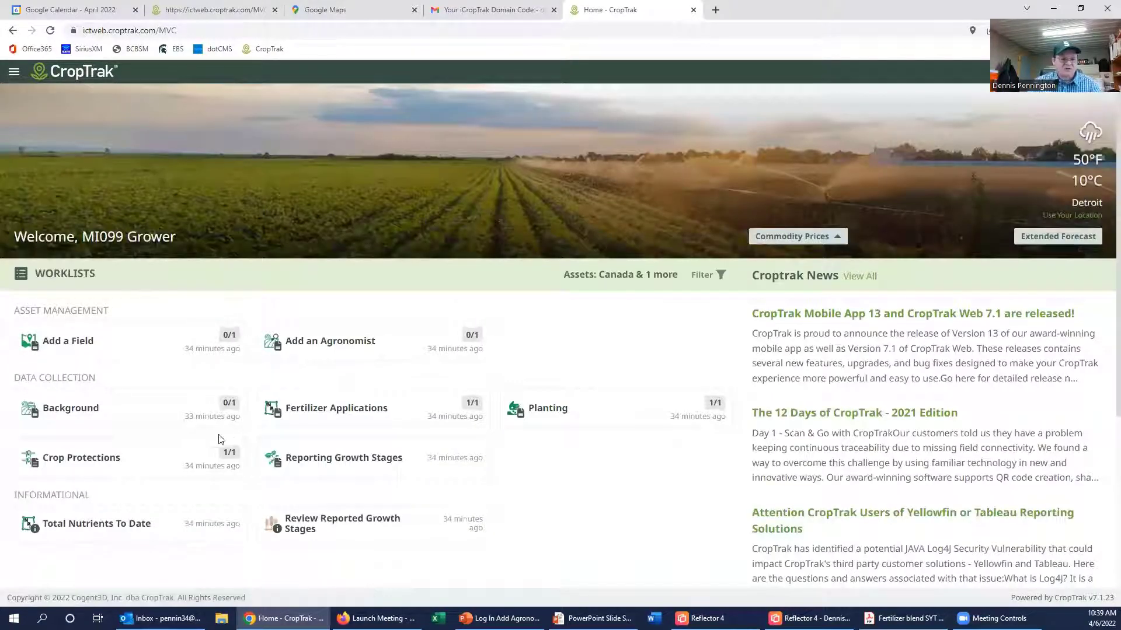
pyautogui.click(324, 409)
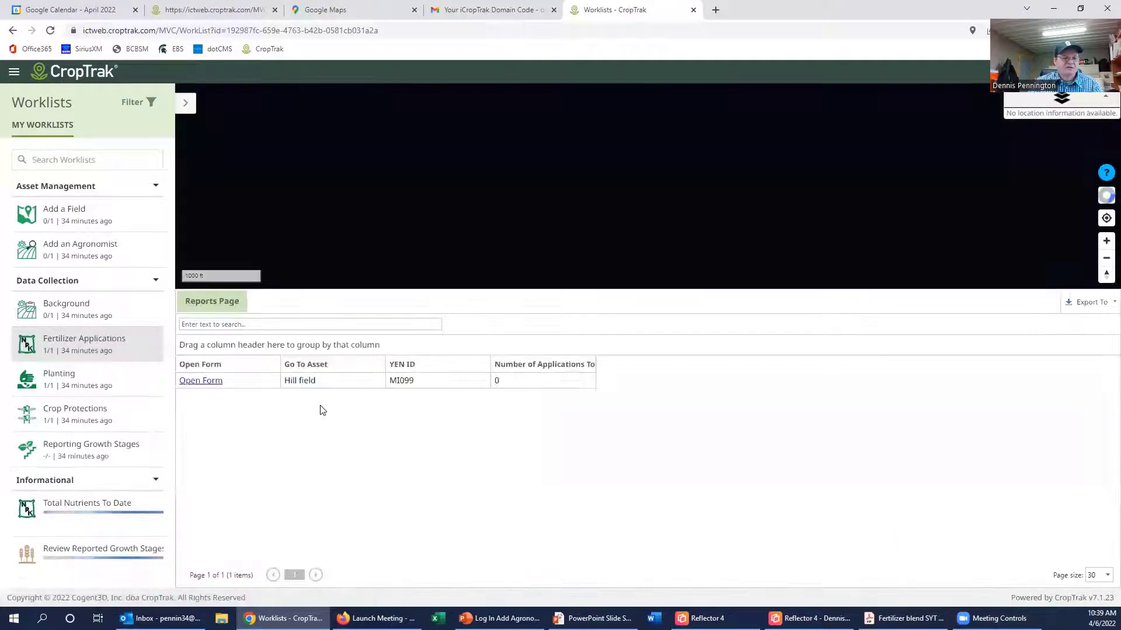
pyautogui.click(209, 381)
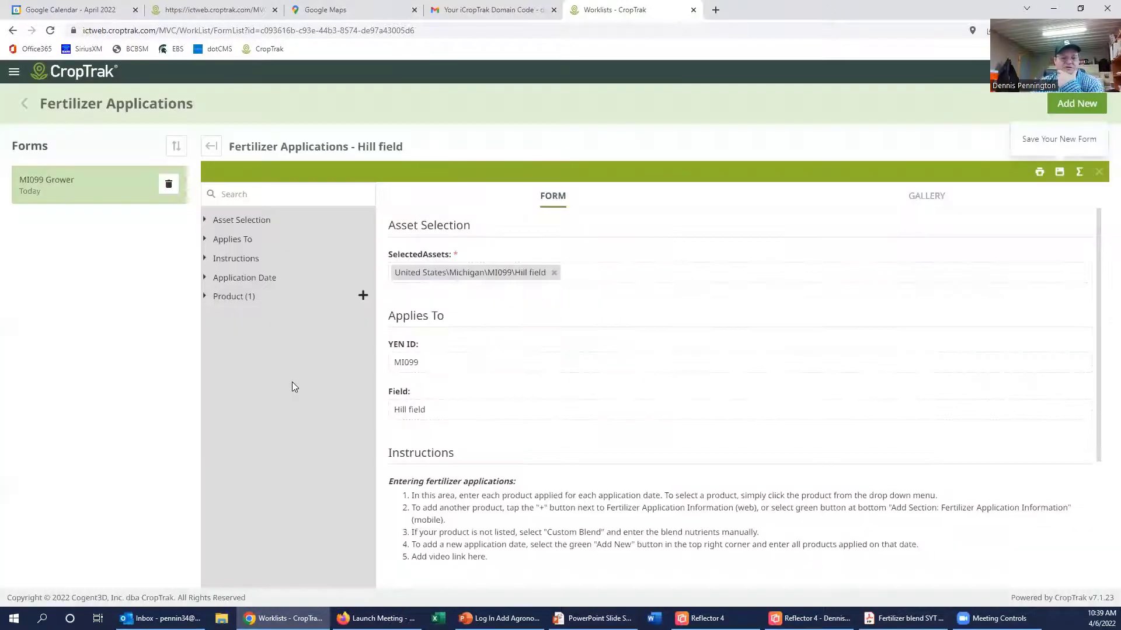
pyautogui.scroll(-1, 672, 389)
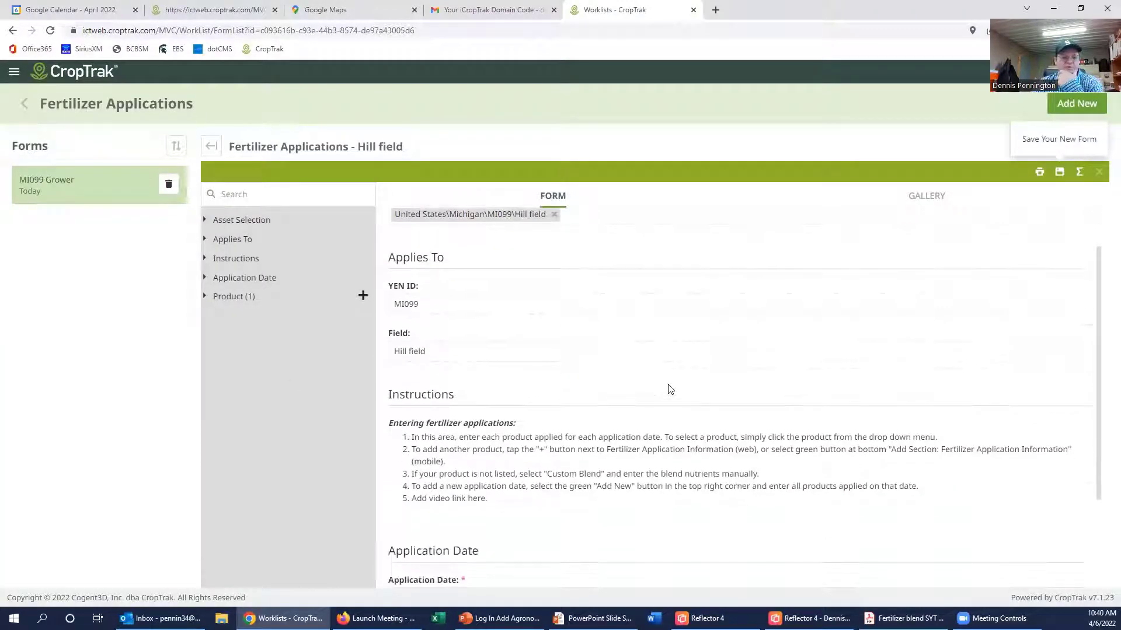
pyautogui.scroll(-1, 670, 390)
pyautogui.scroll(2, 669, 389)
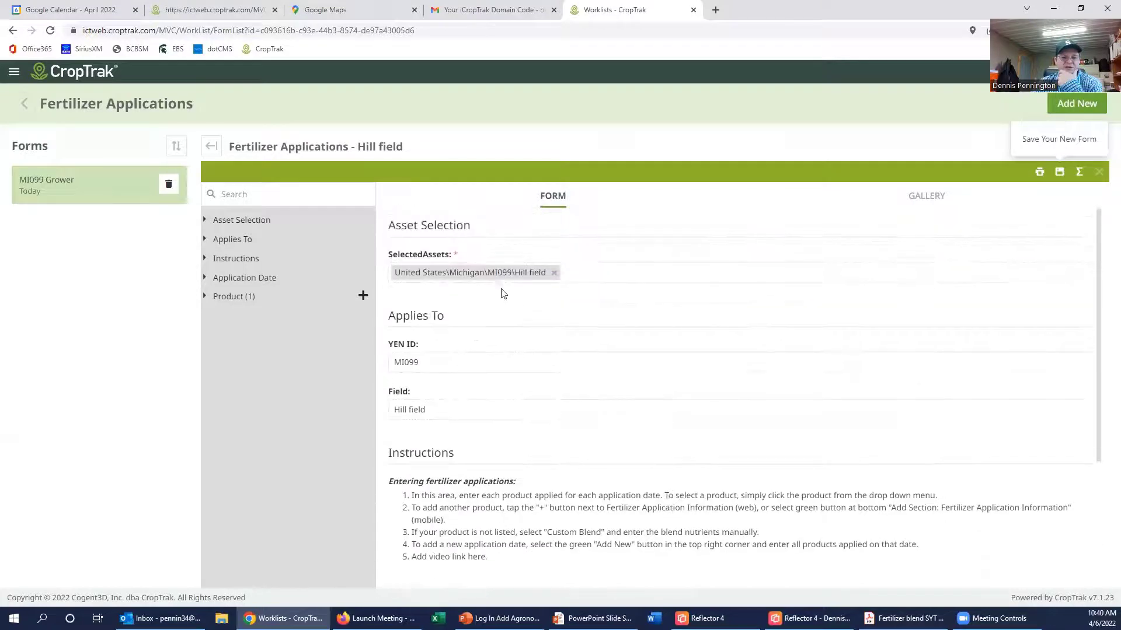
pyautogui.scroll(-3, 532, 462)
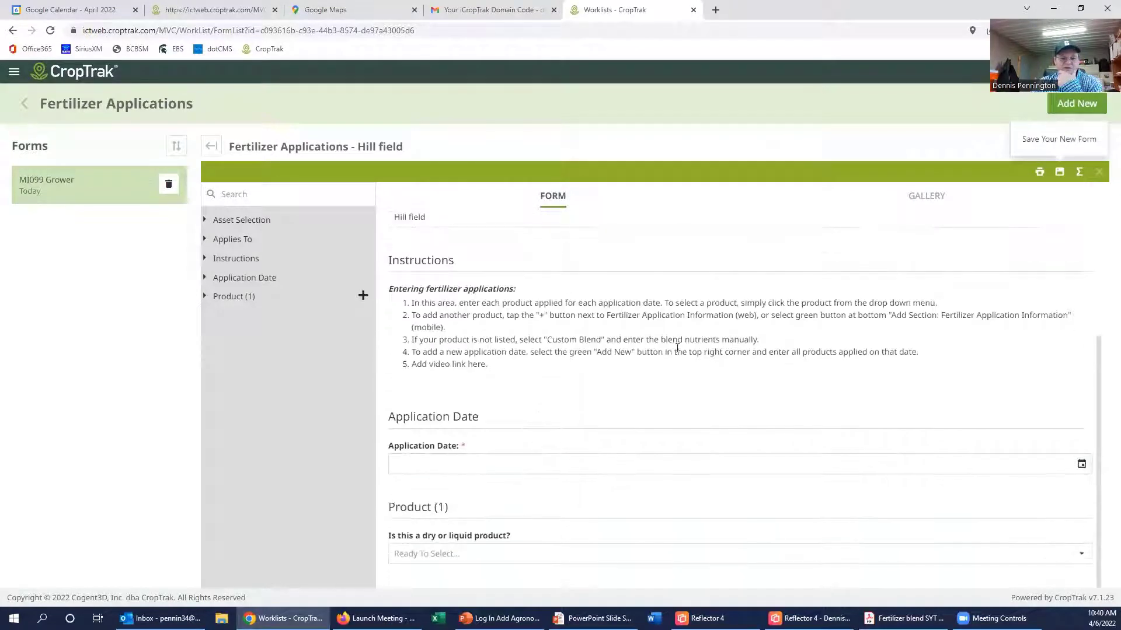
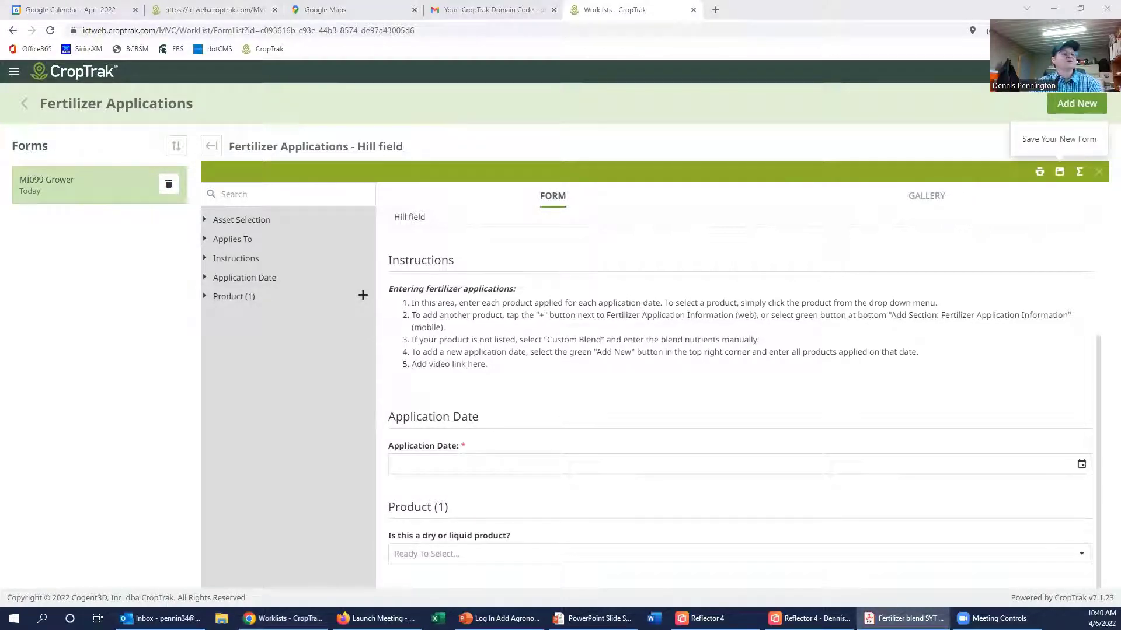
# Step: In the Acrobat blend quote, highlight MES-Z, urea (22.50) and potash 0-0-62 (90.00) with their rates
pyautogui.hotkey('alt', 'Tab')
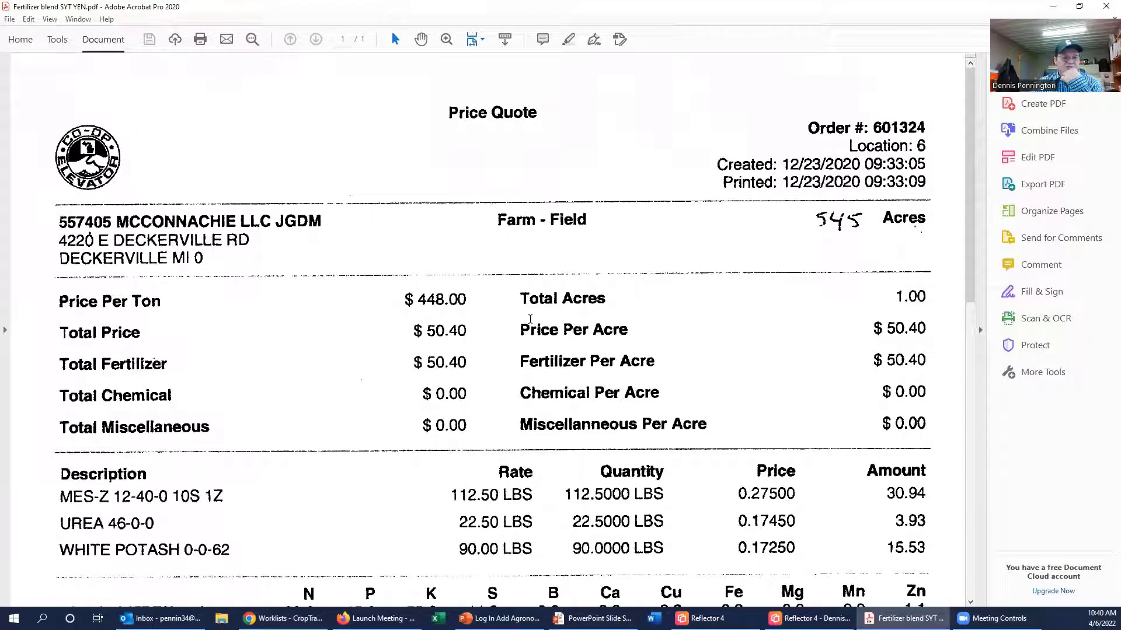
pyautogui.scroll(-3, 380, 307)
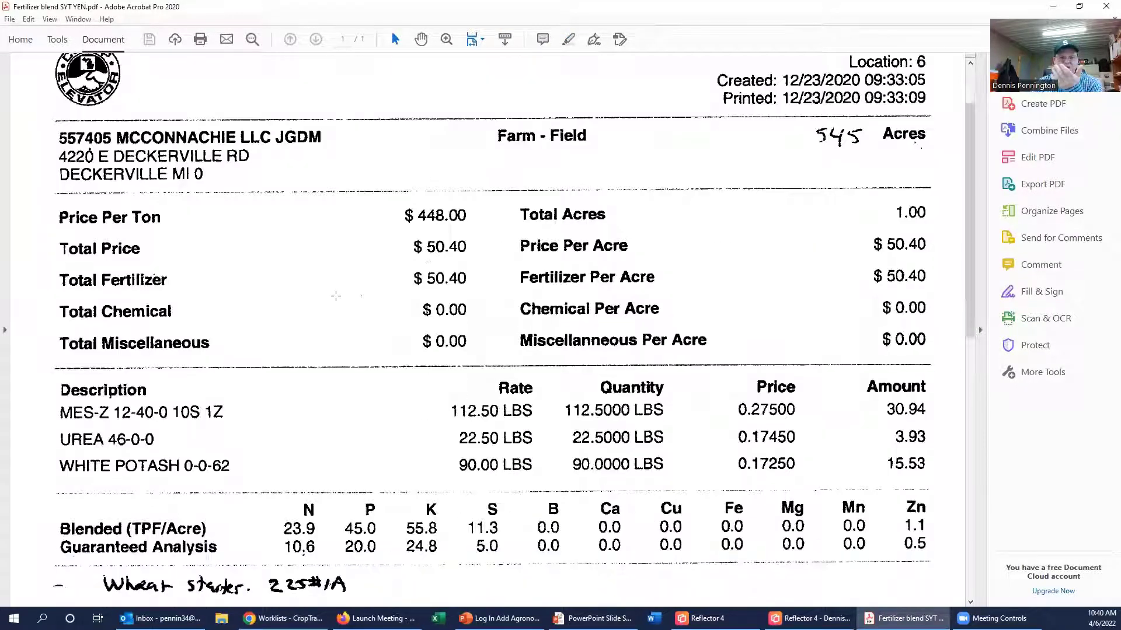
pyautogui.scroll(-3, 335, 296)
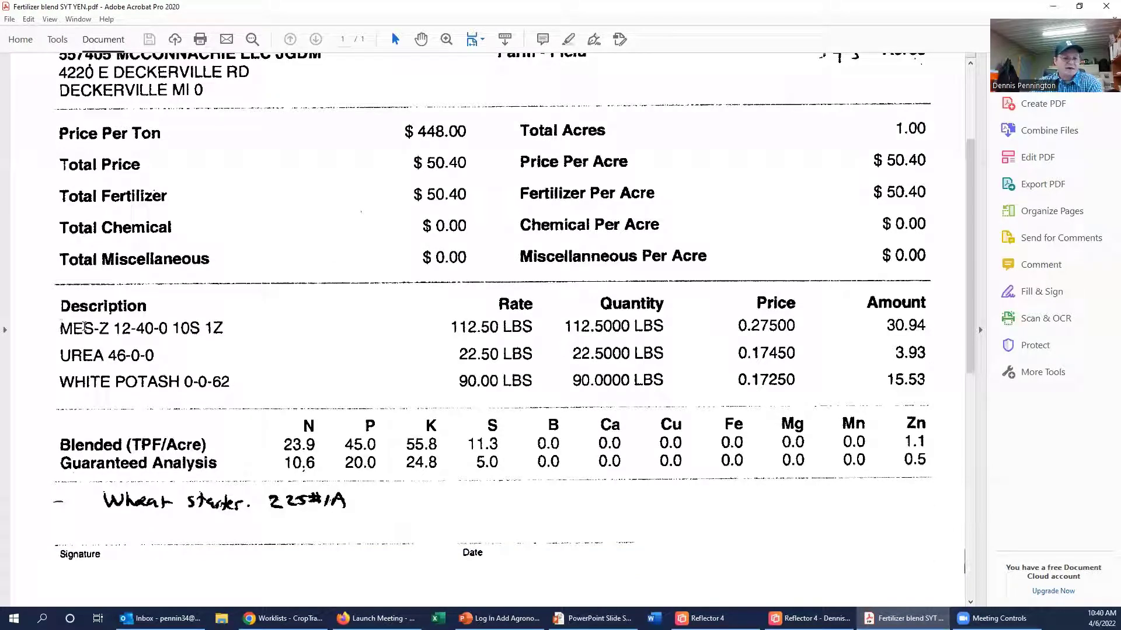
pyautogui.moveTo(61, 328); pyautogui.dragTo(133, 328)
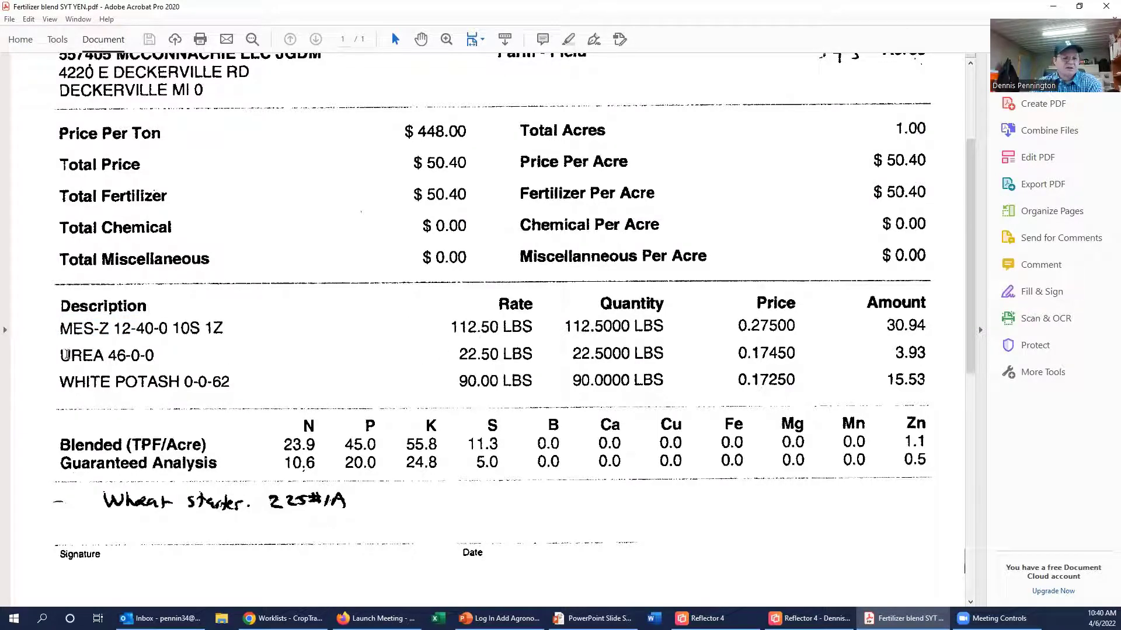
pyautogui.moveTo(61, 355); pyautogui.dragTo(133, 356)
pyautogui.moveTo(460, 354); pyautogui.dragTo(505, 354)
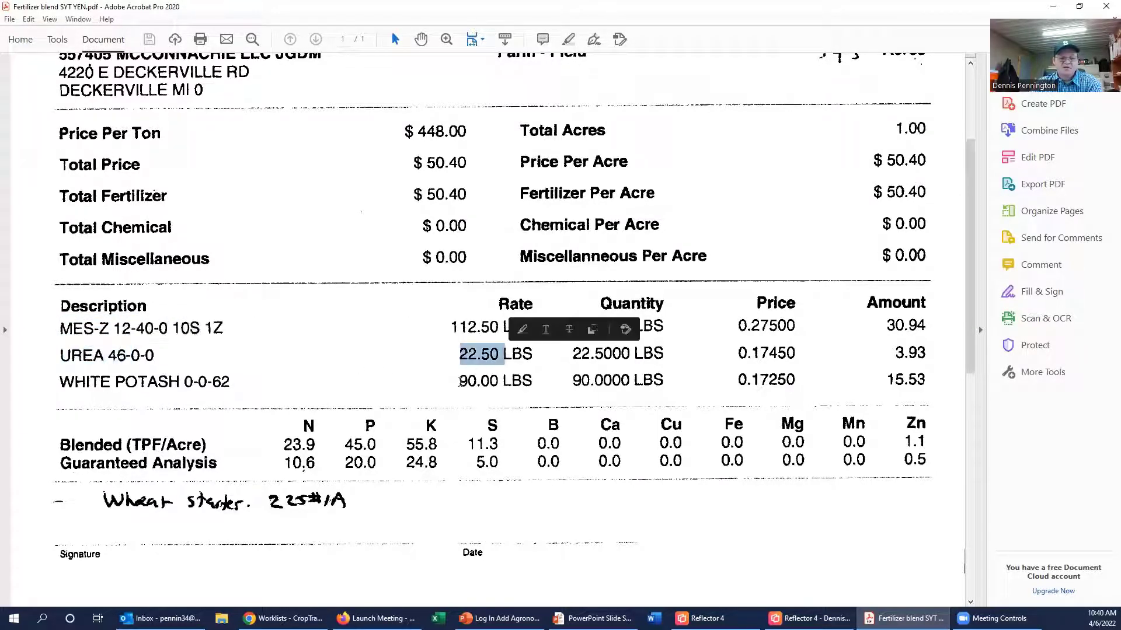
pyautogui.moveTo(116, 381); pyautogui.dragTo(231, 383)
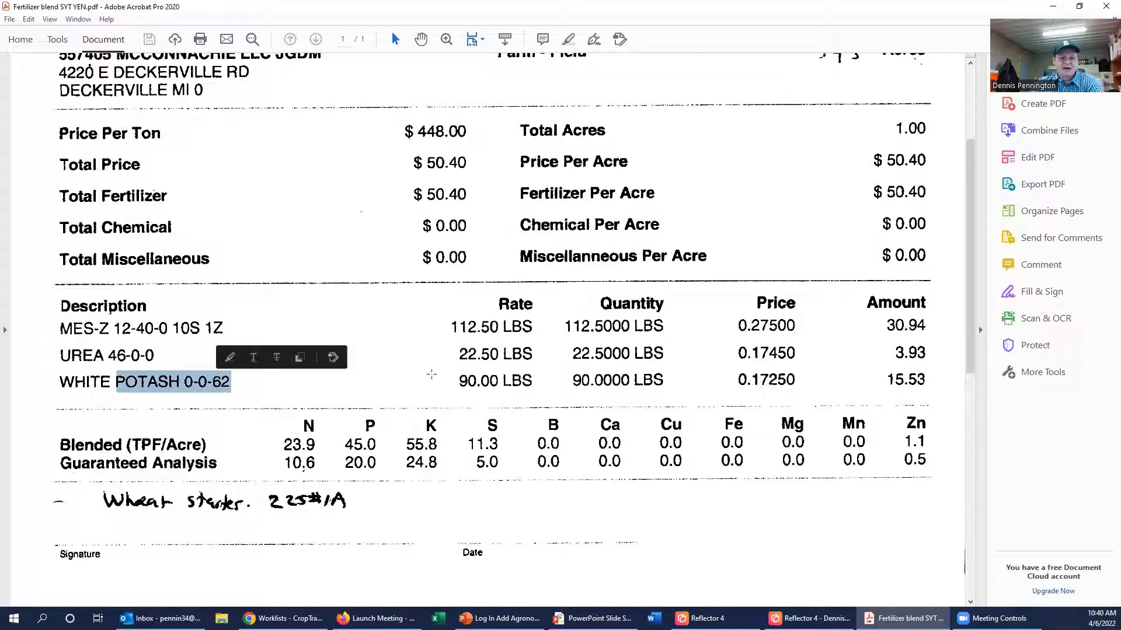
pyautogui.moveTo(460, 381); pyautogui.dragTo(501, 382)
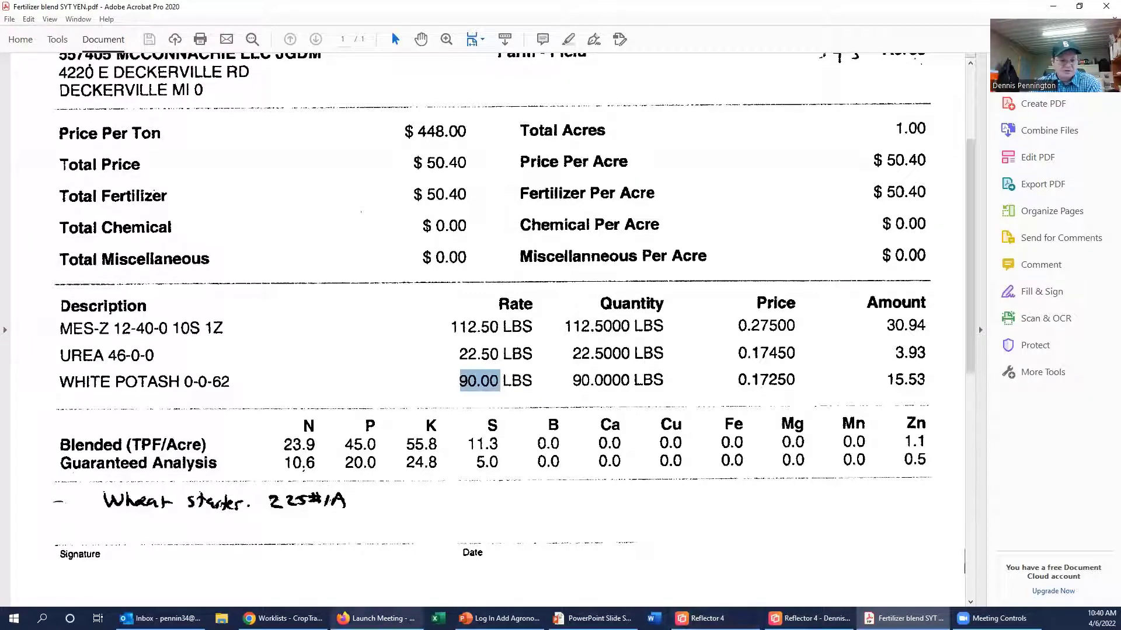
# Step: Back in the CropTrak fertilizer form, add Product (2) and Product (3) sections
pyautogui.click(281, 618)
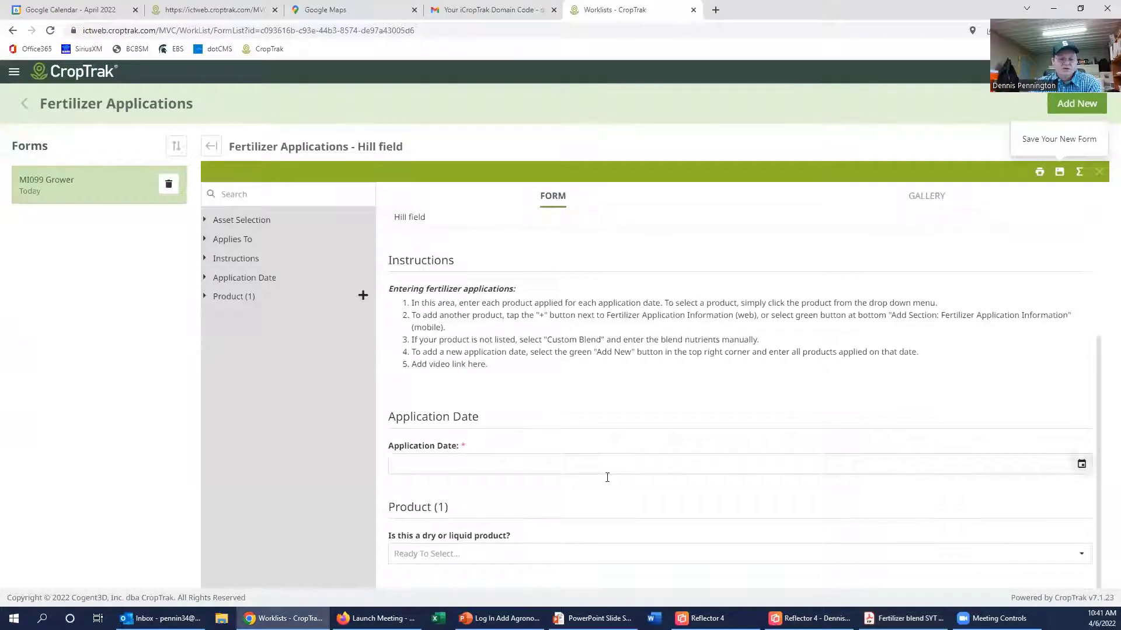
pyautogui.click(903, 618)
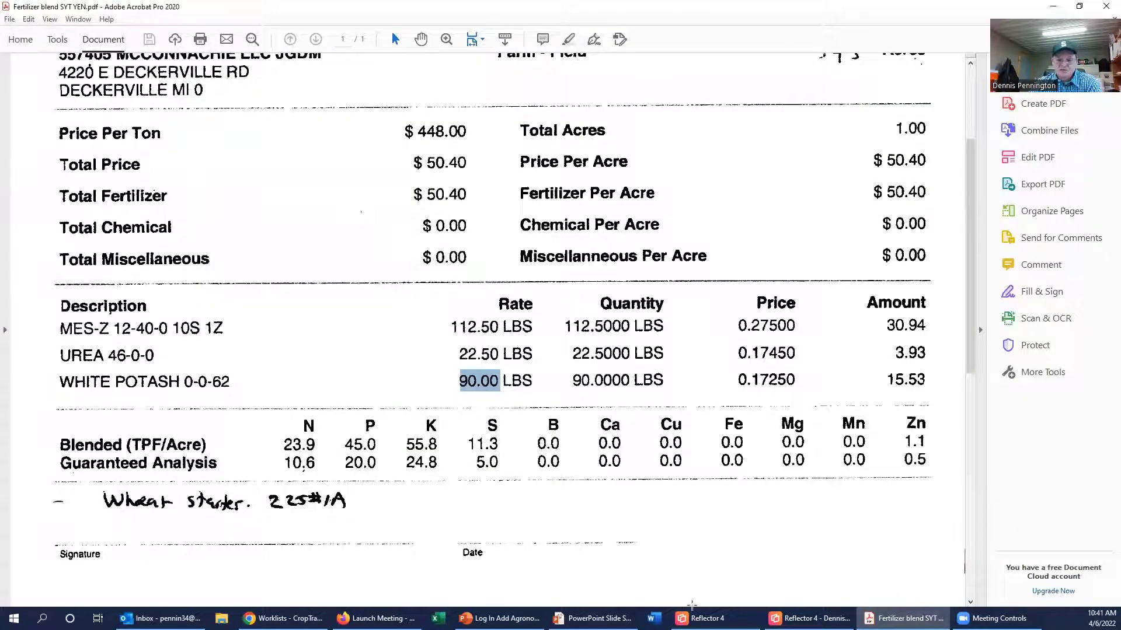
pyautogui.click(282, 618)
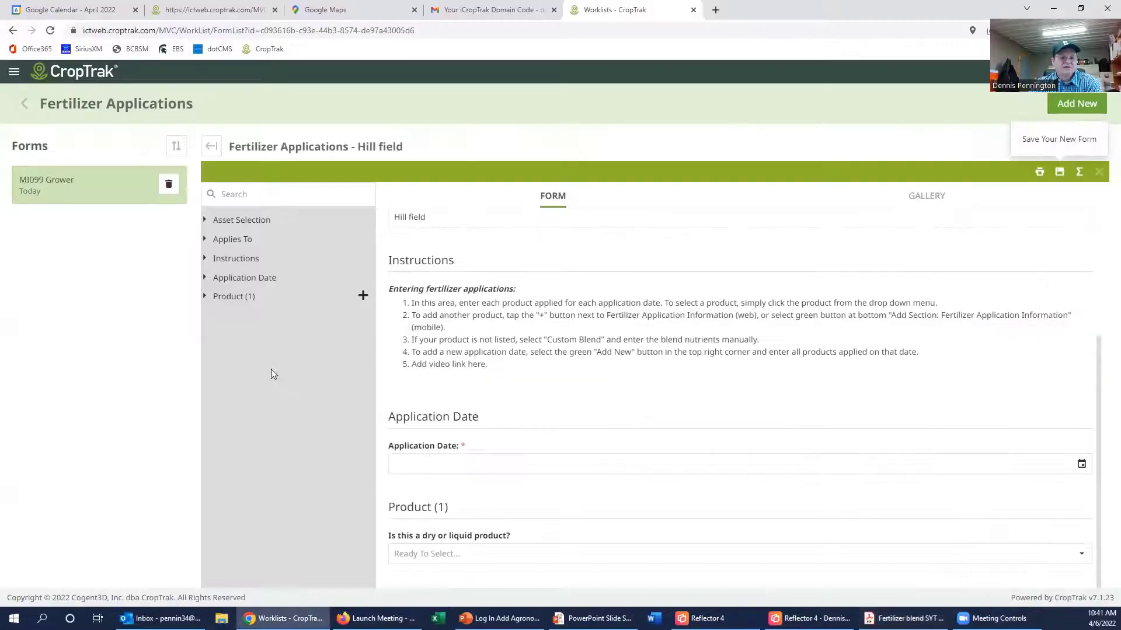
pyautogui.click(364, 297)
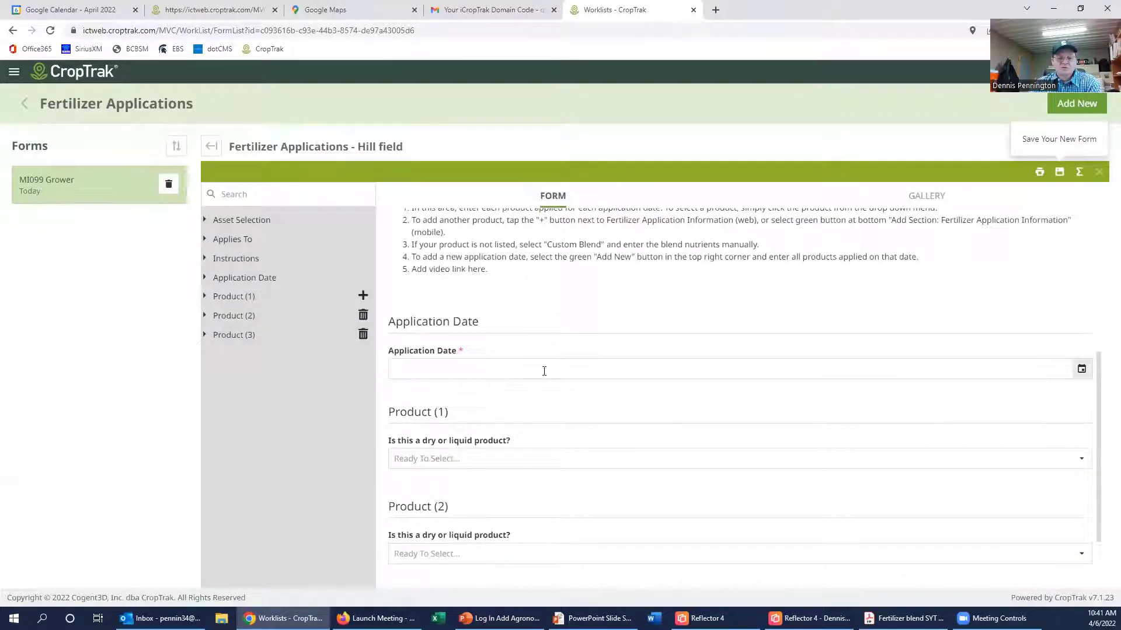
# Step: Set the Application Date to September 29, 2021 using the calendar picker
pyautogui.click(1081, 368)
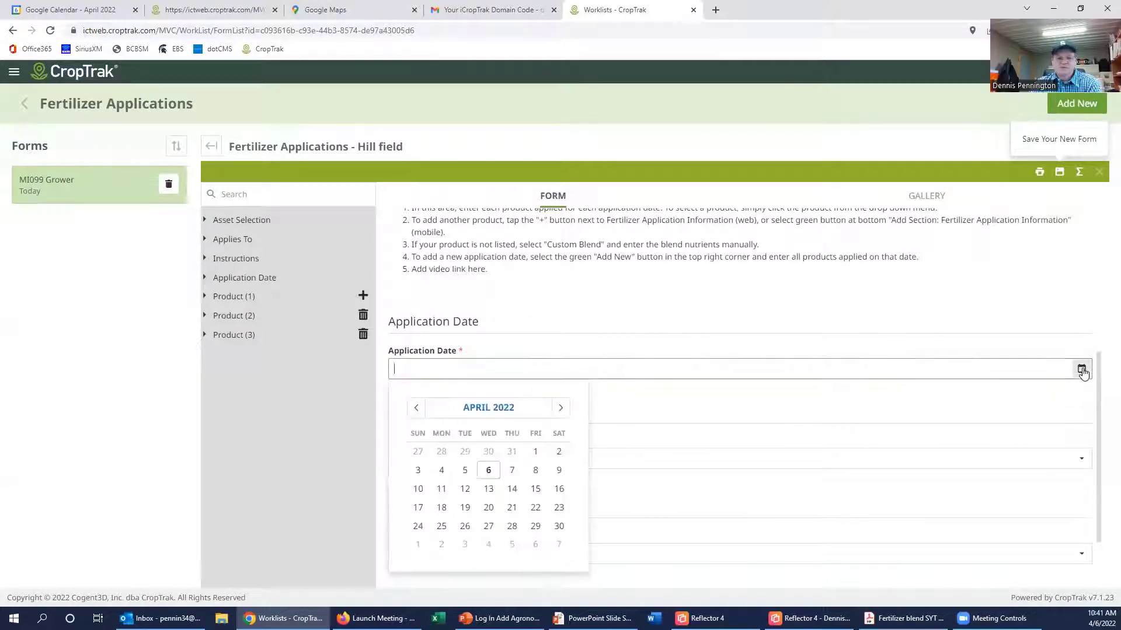
pyautogui.click(417, 409)
pyautogui.click(417, 410)
pyautogui.click(416, 409)
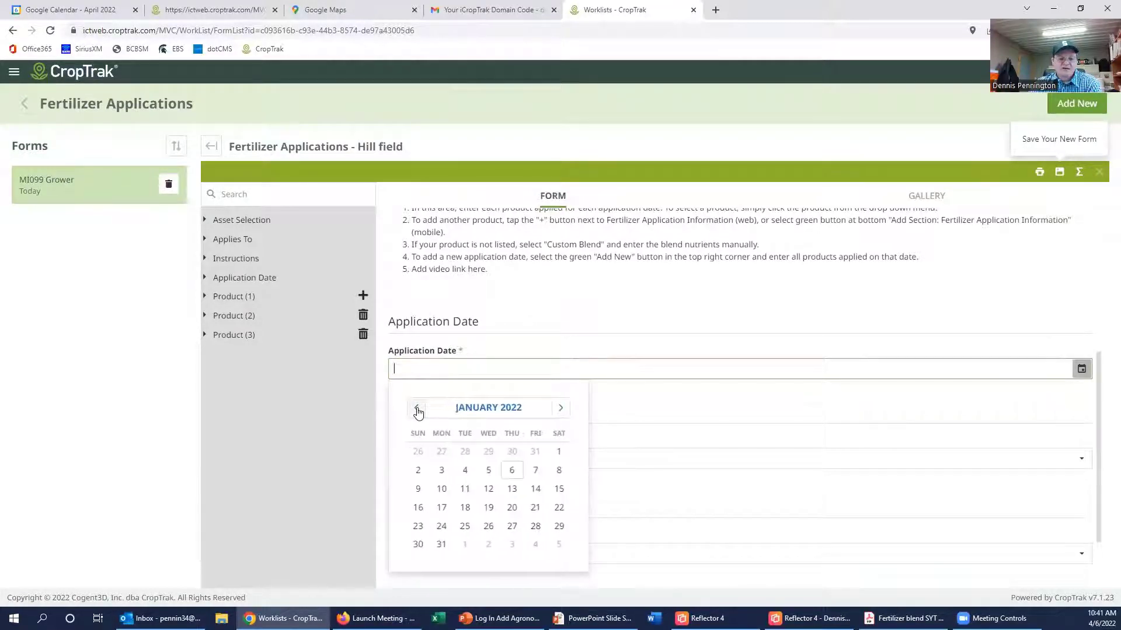
pyautogui.click(417, 409)
pyautogui.click(417, 409)
pyautogui.click(417, 410)
pyautogui.click(417, 409)
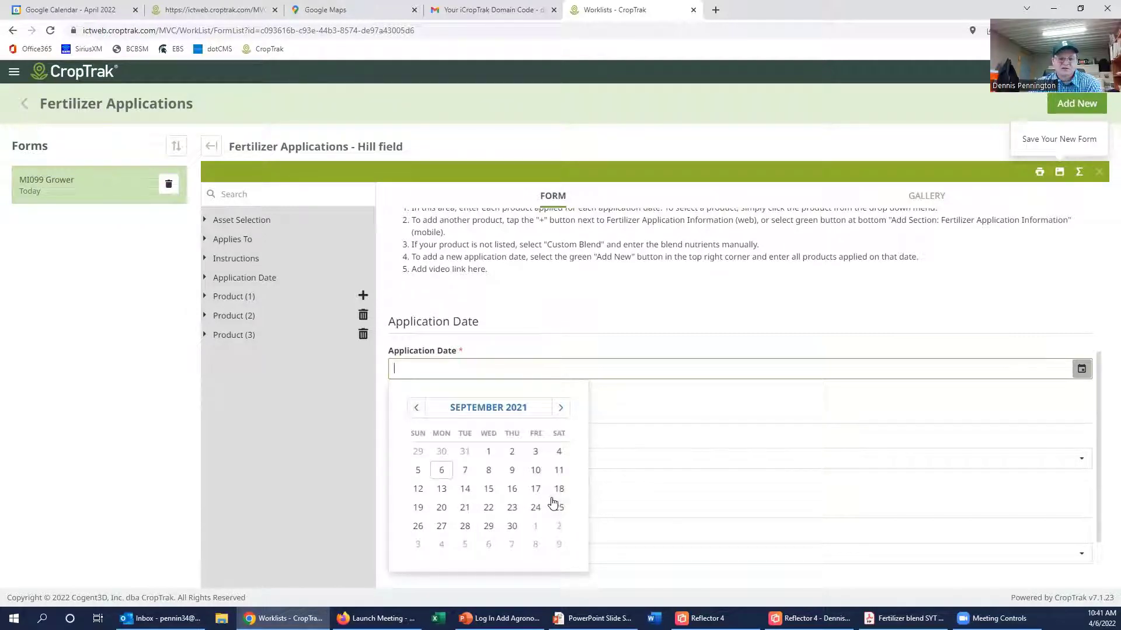
pyautogui.click(488, 526)
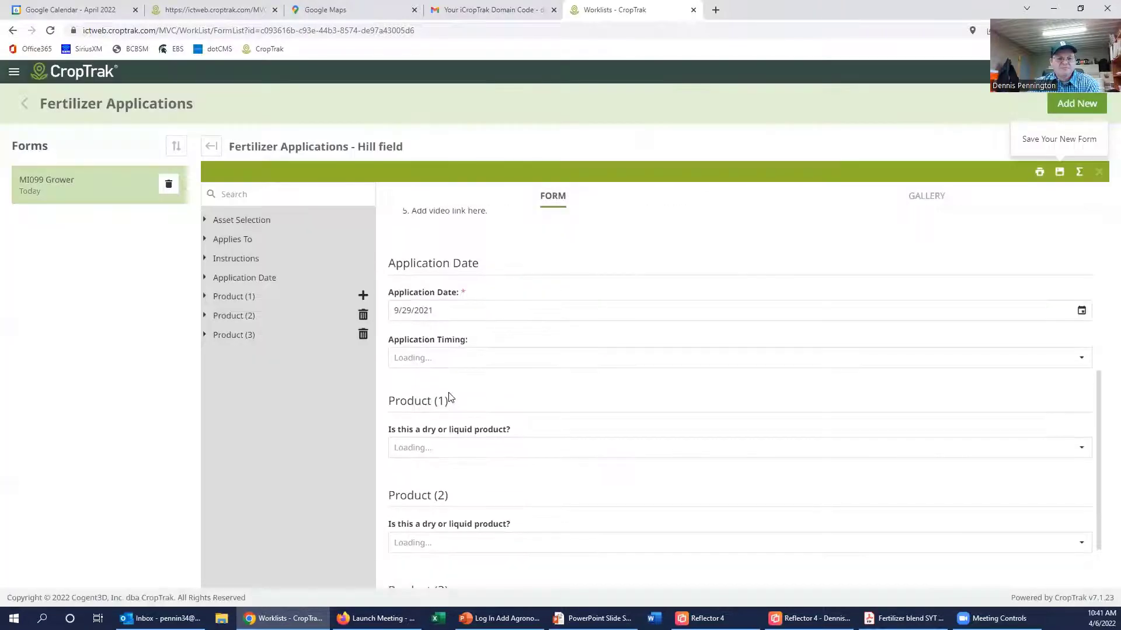
pyautogui.click(463, 359)
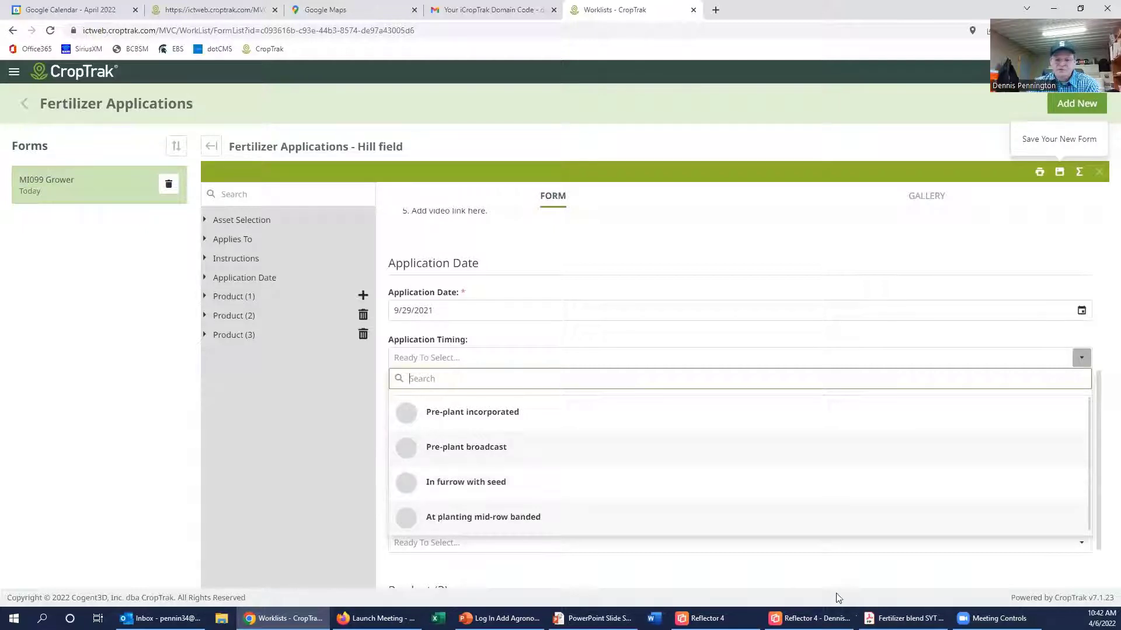
# Step: Set Application Timing to Pre-plant incorporated and mark Product (1) as Dry
pyautogui.click(903, 618)
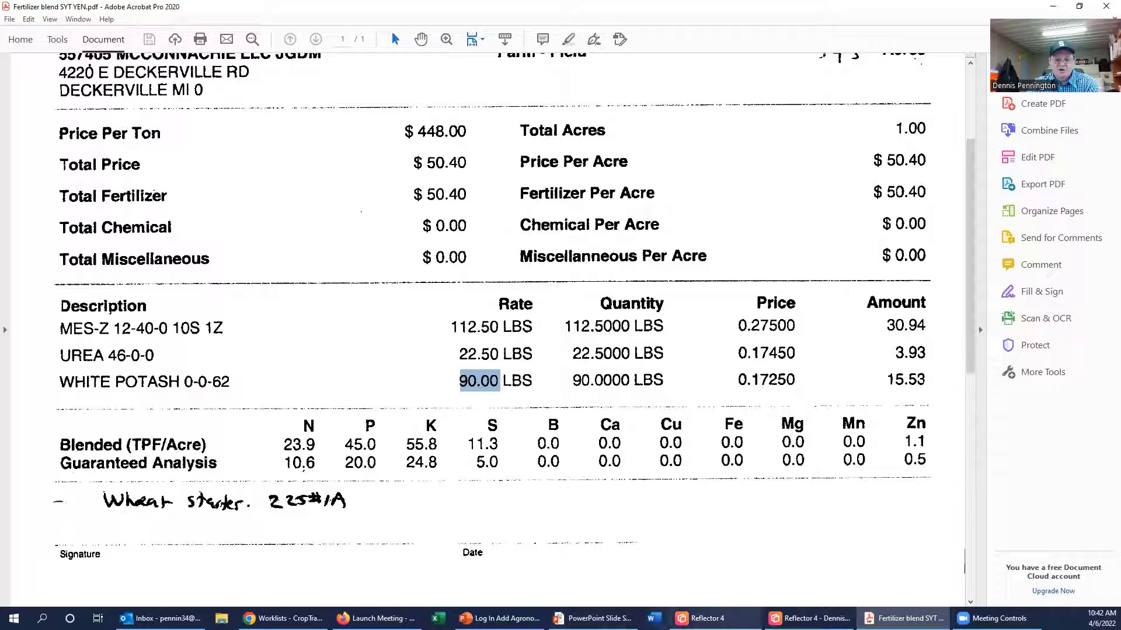
pyautogui.click(280, 618)
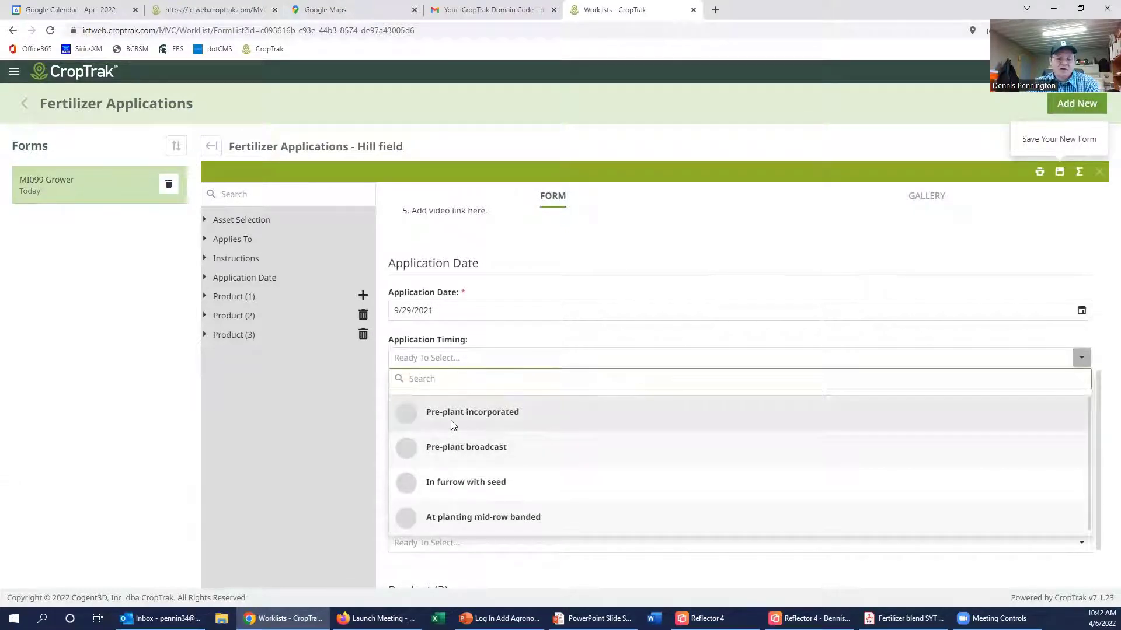
pyautogui.click(409, 412)
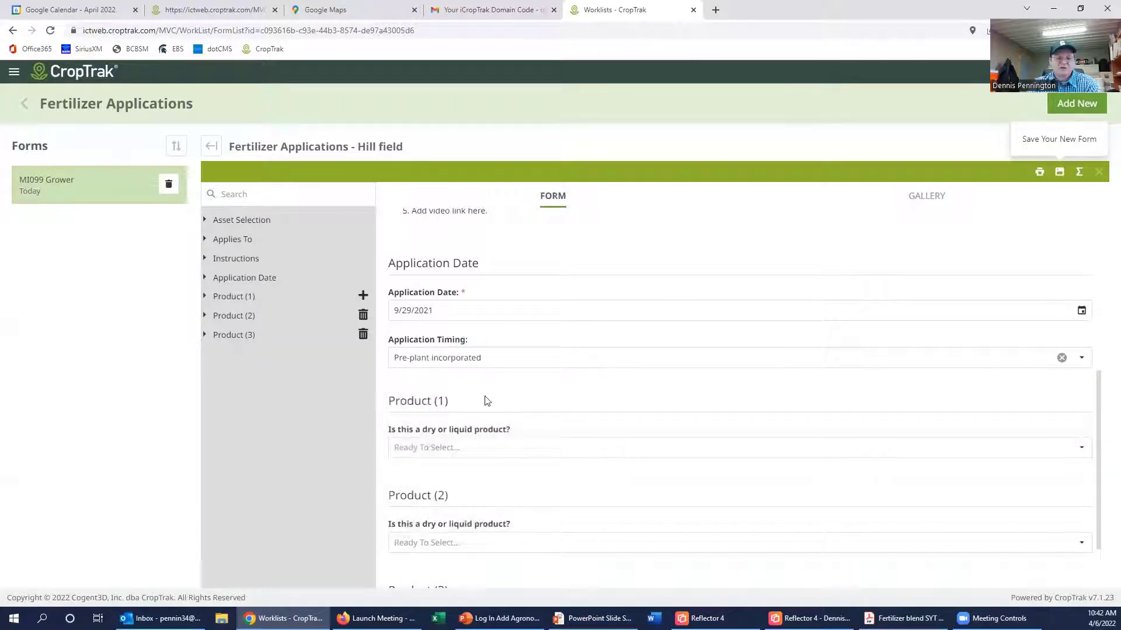
pyautogui.scroll(-2, 511, 394)
pyautogui.click(475, 365)
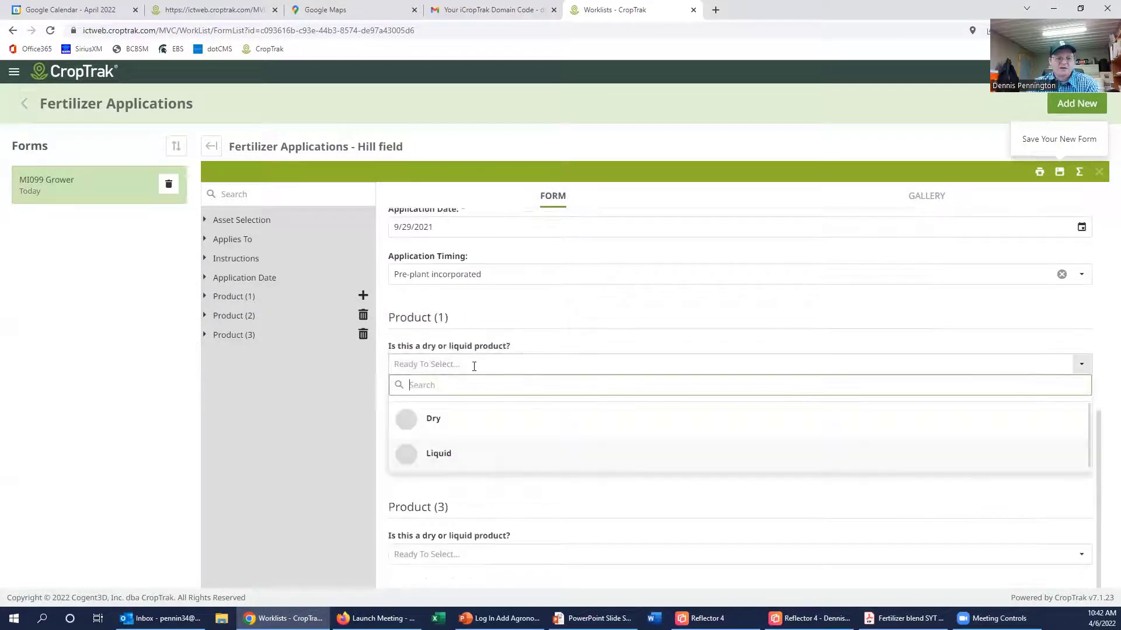
pyautogui.click(417, 421)
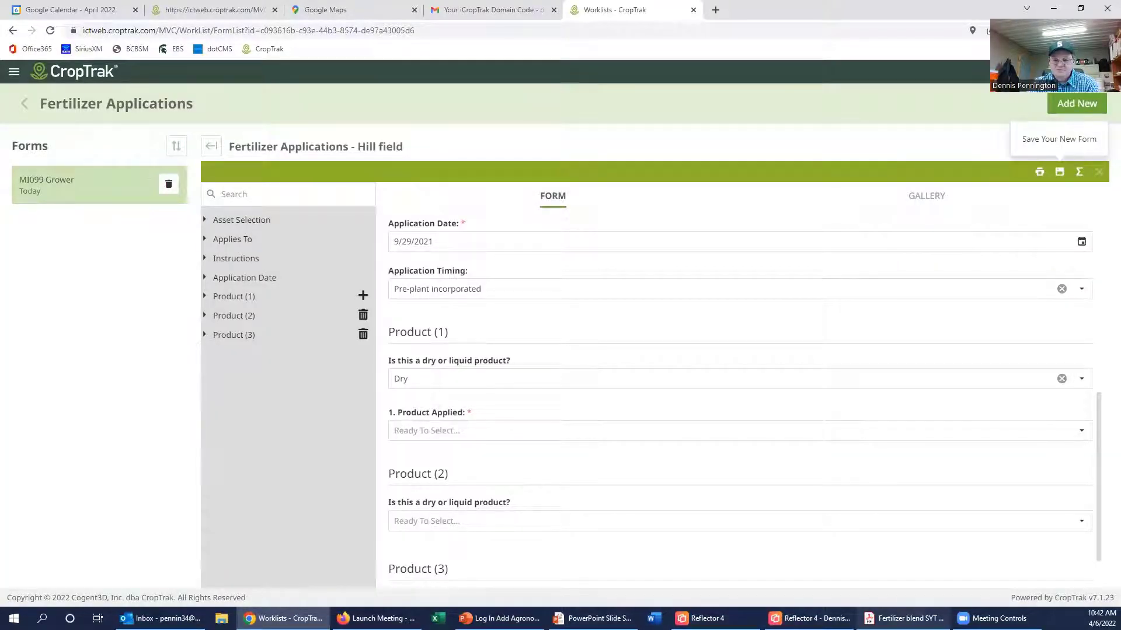
pyautogui.click(904, 619)
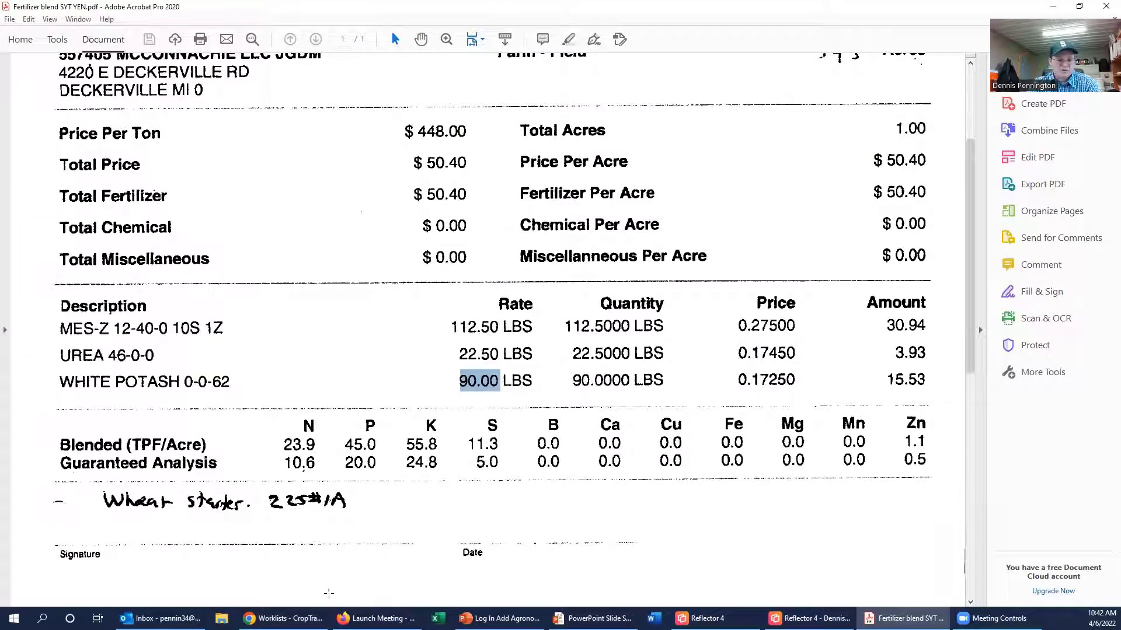
# Step: Choose MESZ (12-40-0-10S, 1Zn) as Product (1)'s applied product
pyautogui.click(280, 618)
pyautogui.click(460, 433)
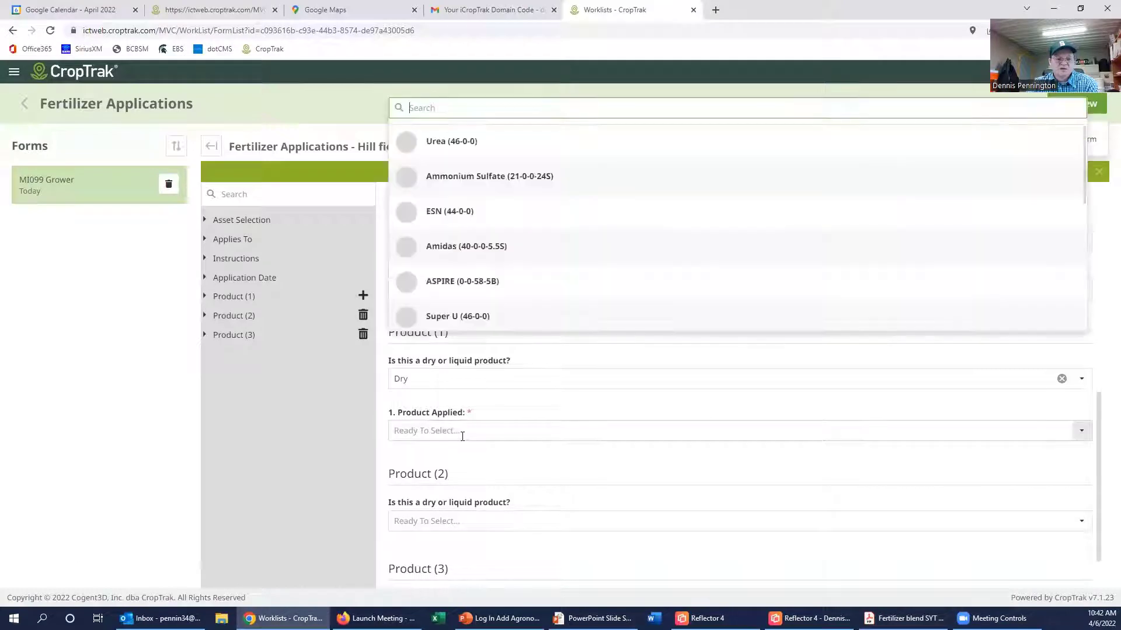
pyautogui.scroll(-2, 492, 268)
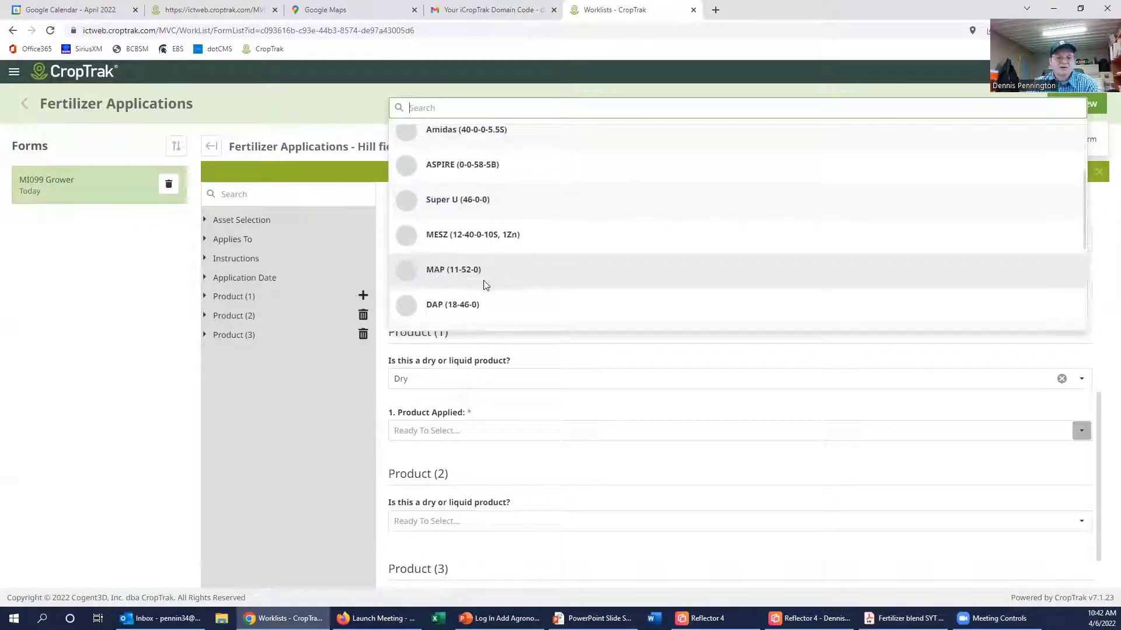
pyautogui.click(407, 234)
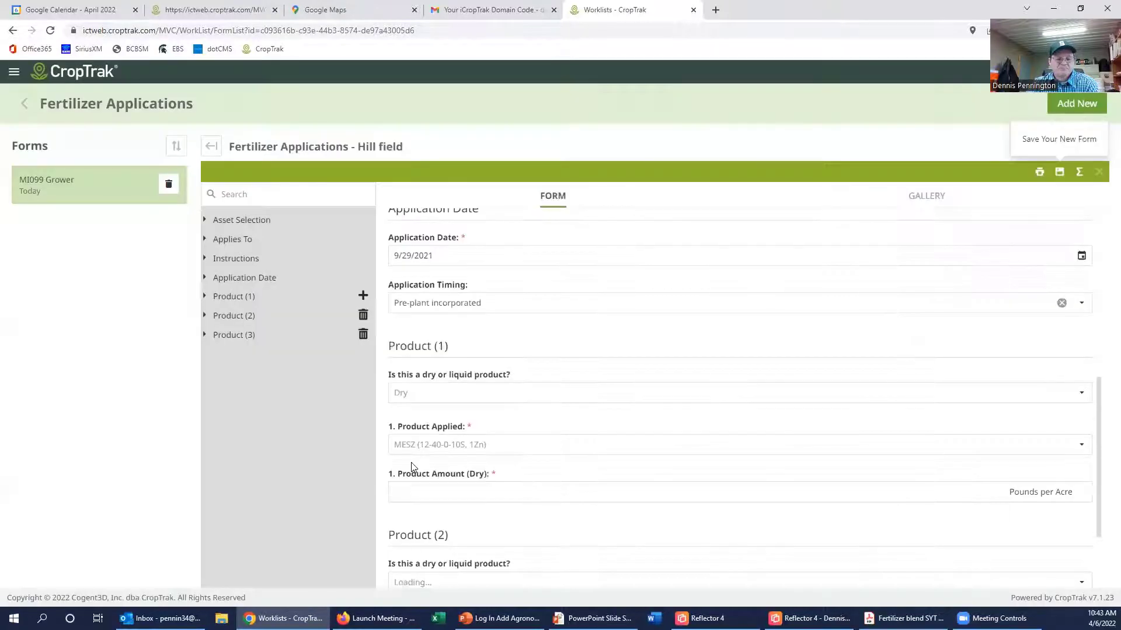
# Step: Enter 112.5 as Product (1)'s dry amount, keeping Pounds per Acre, and compare with the blend PDF
pyautogui.scroll(-1, 412, 467)
pyautogui.click(426, 438)
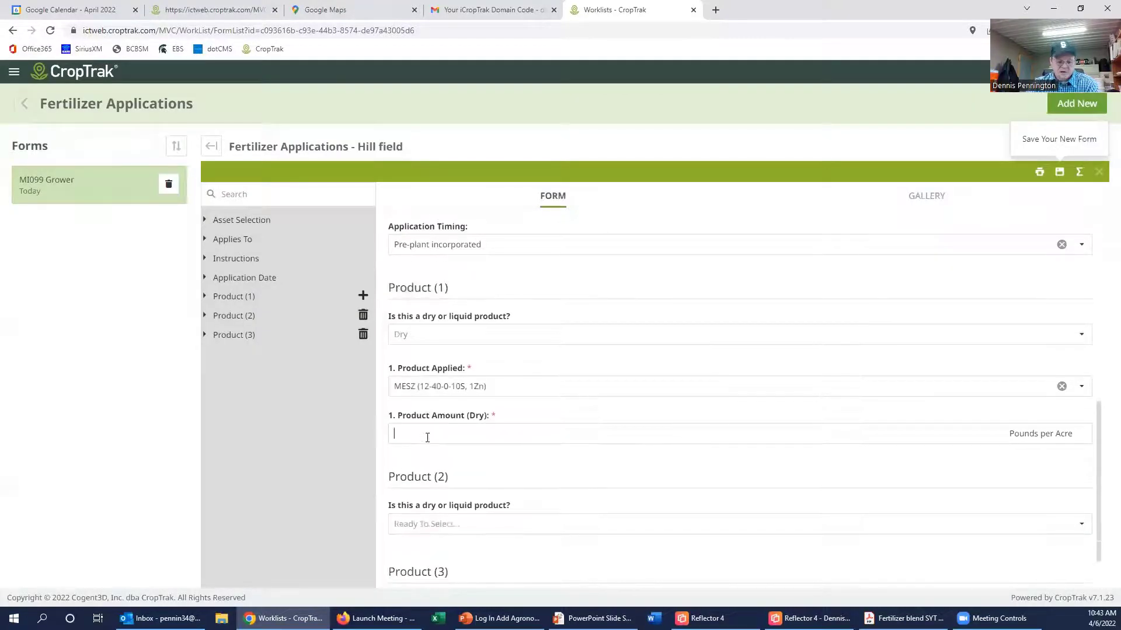
pyautogui.write('112.5')
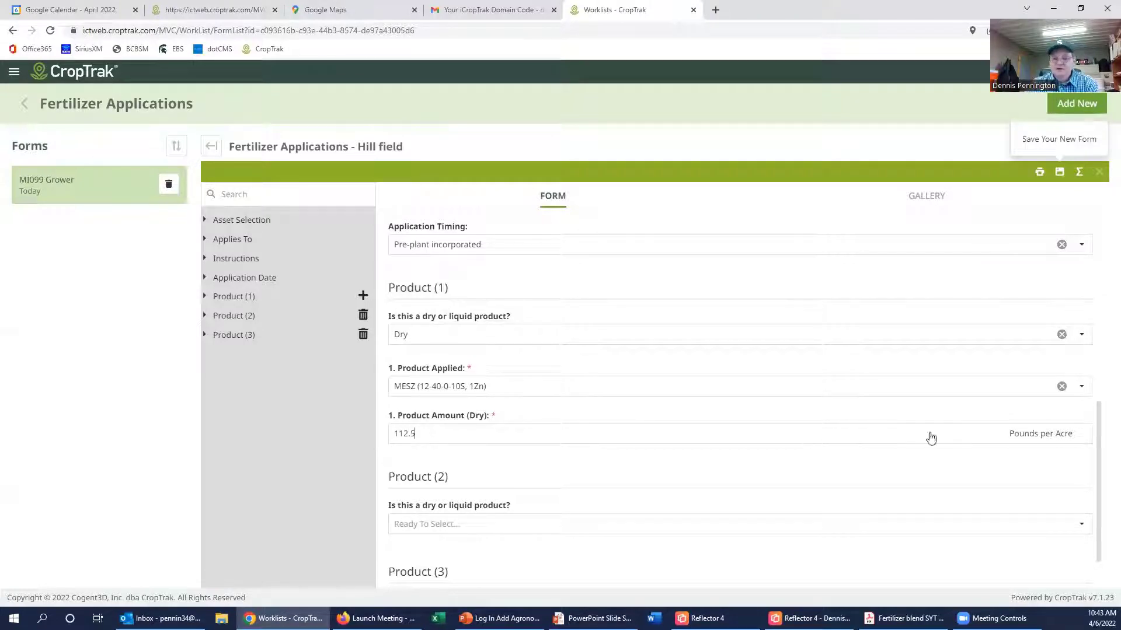
pyautogui.click(1052, 438)
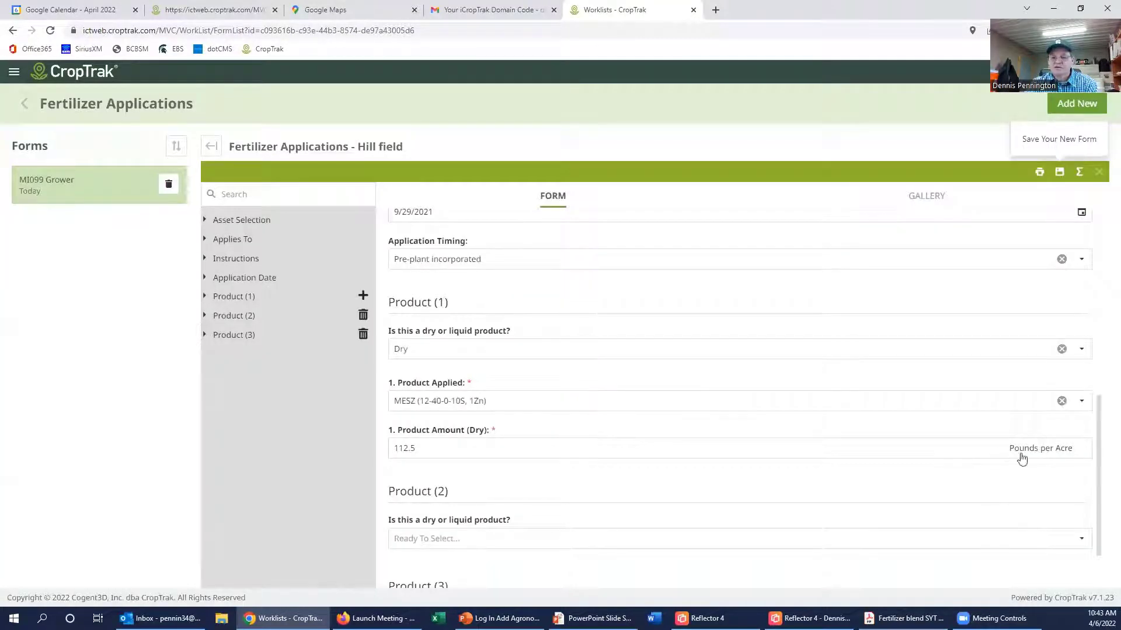
pyautogui.click(1029, 451)
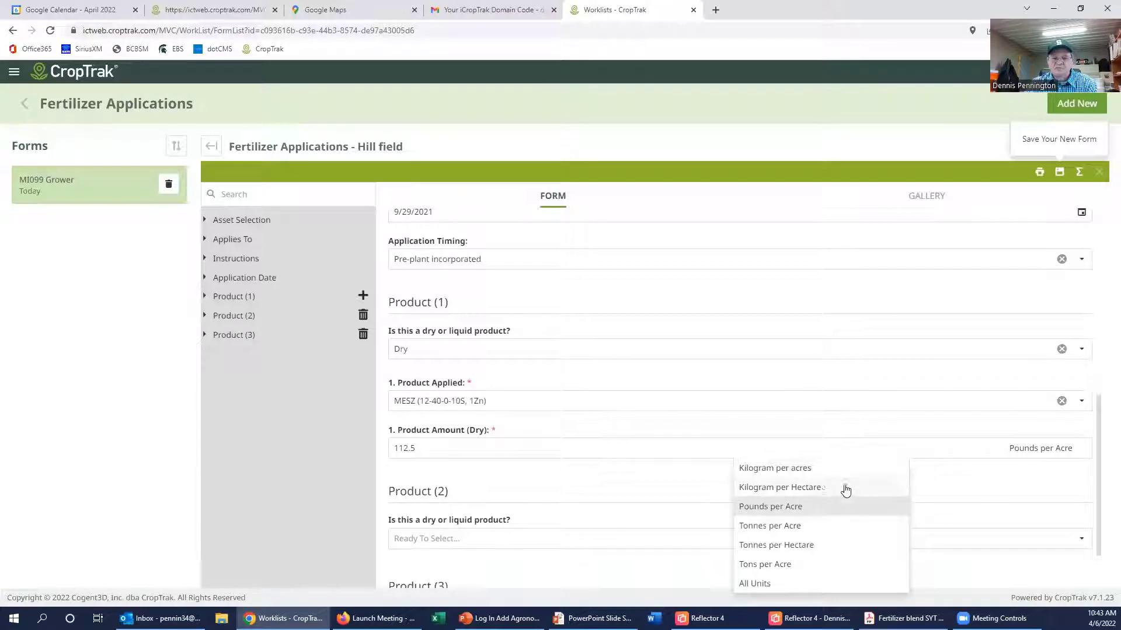
pyautogui.click(965, 491)
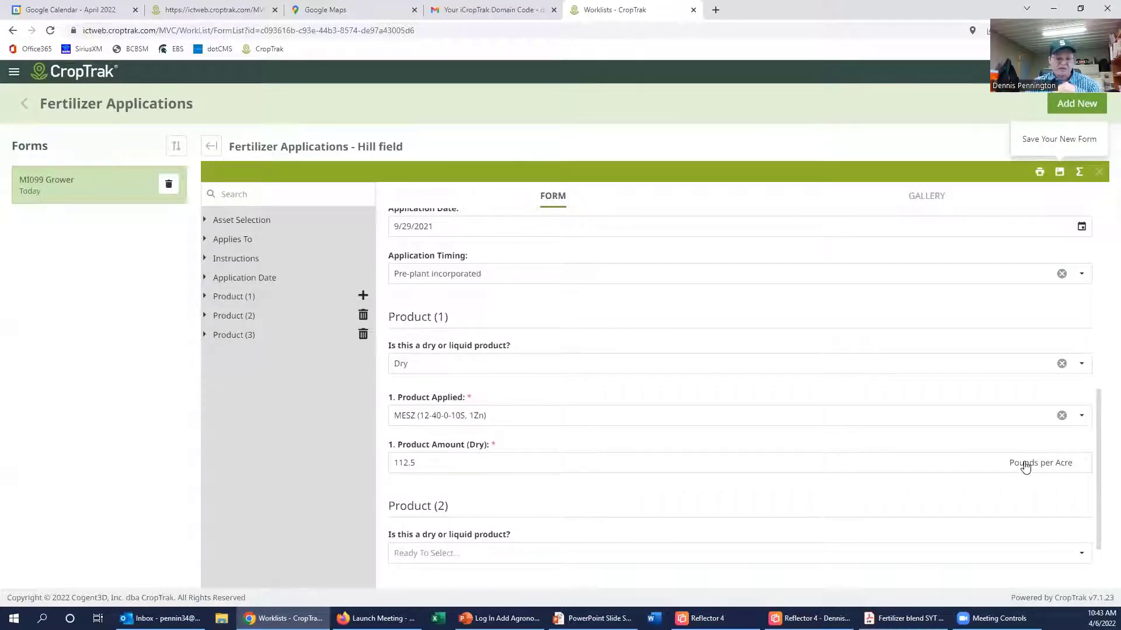
pyautogui.scroll(-2, 759, 461)
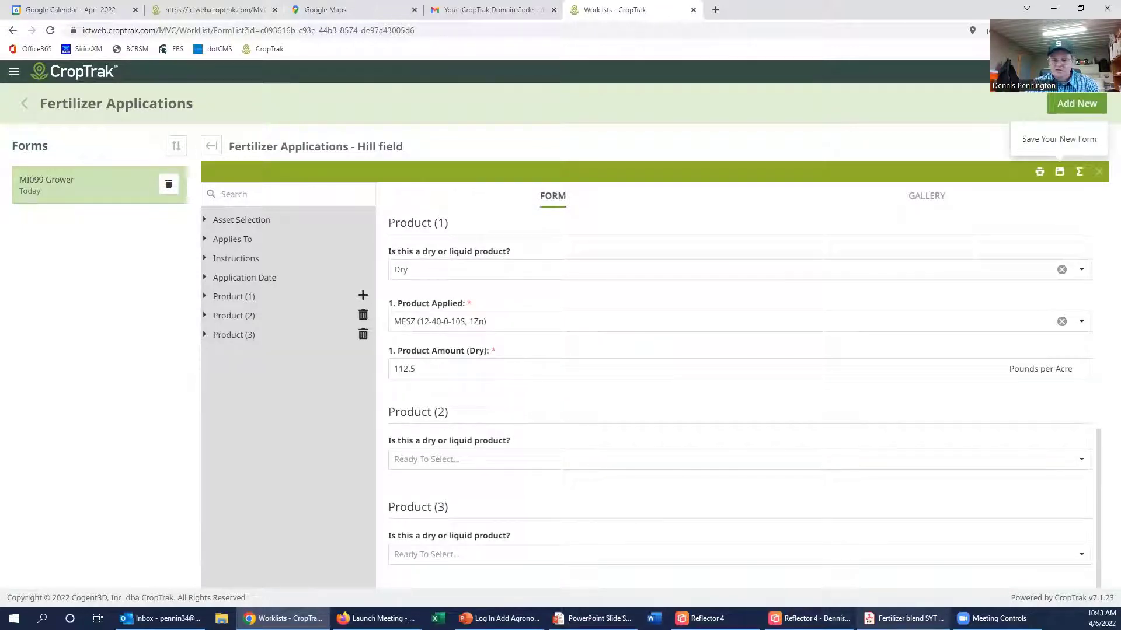
pyautogui.click(904, 618)
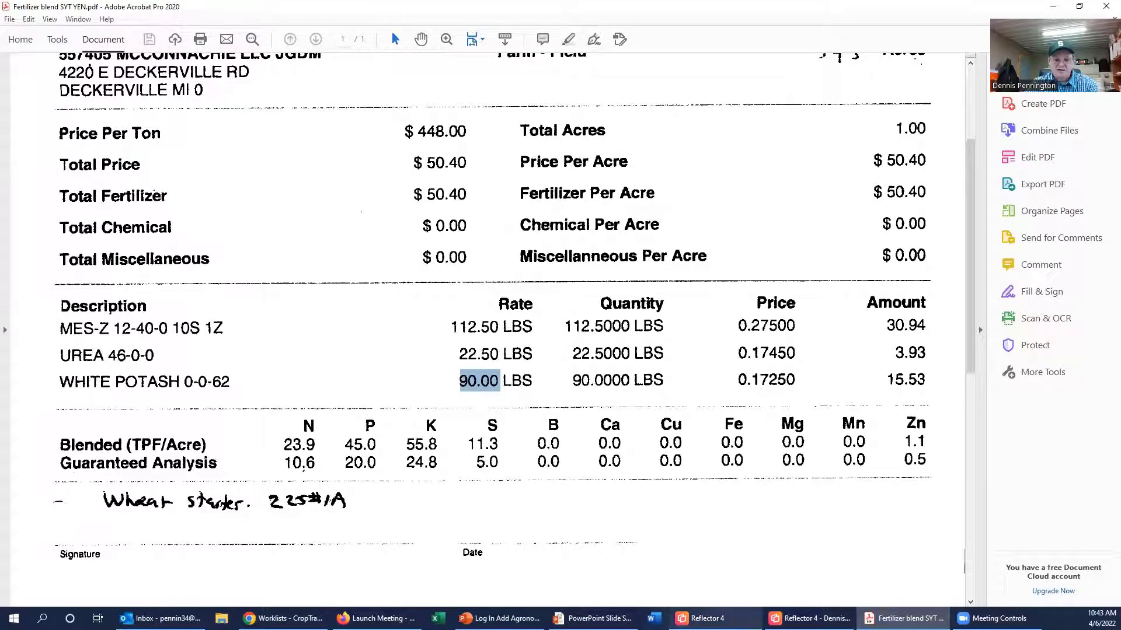
# Step: Mark Product (2) as Dry and choose Urea (46-0-0) as its product
pyautogui.click(286, 618)
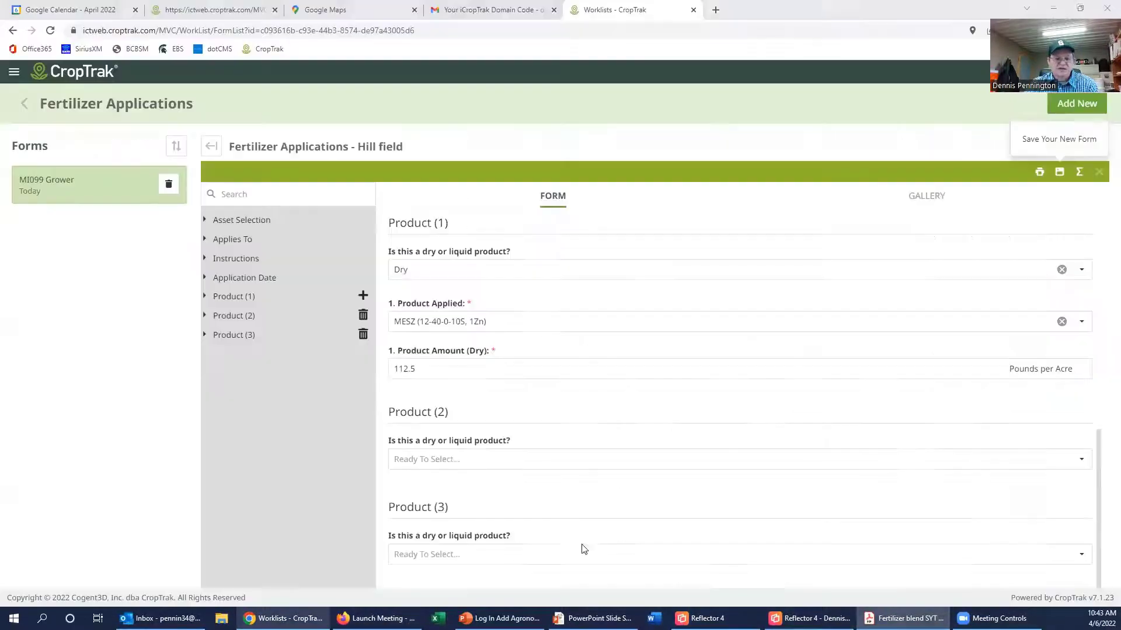
pyautogui.click(455, 460)
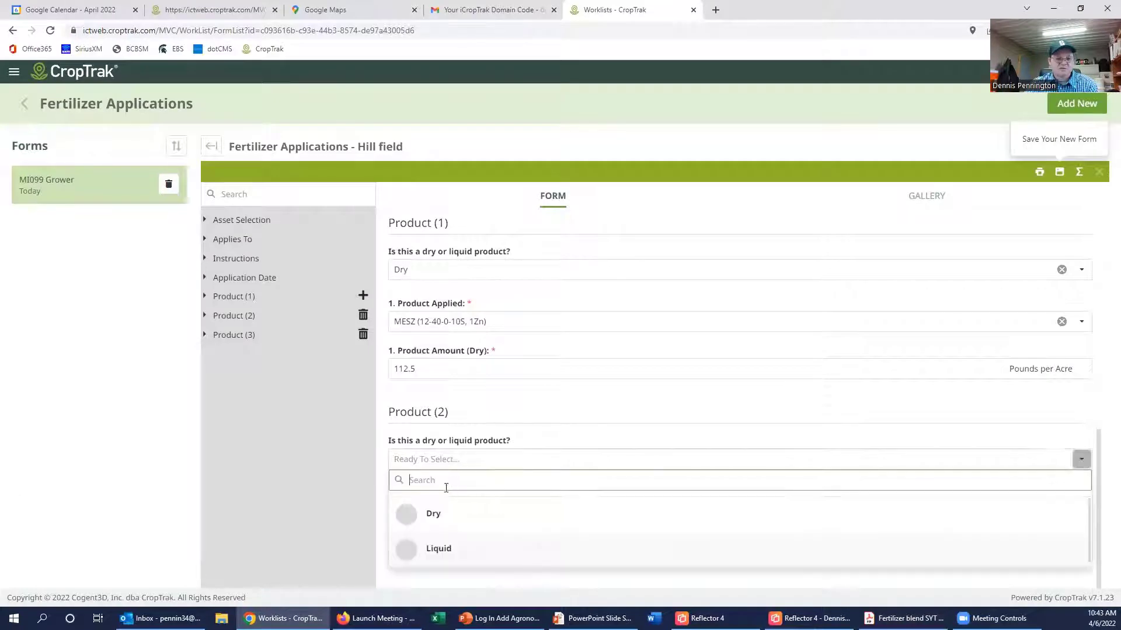
pyautogui.click(432, 516)
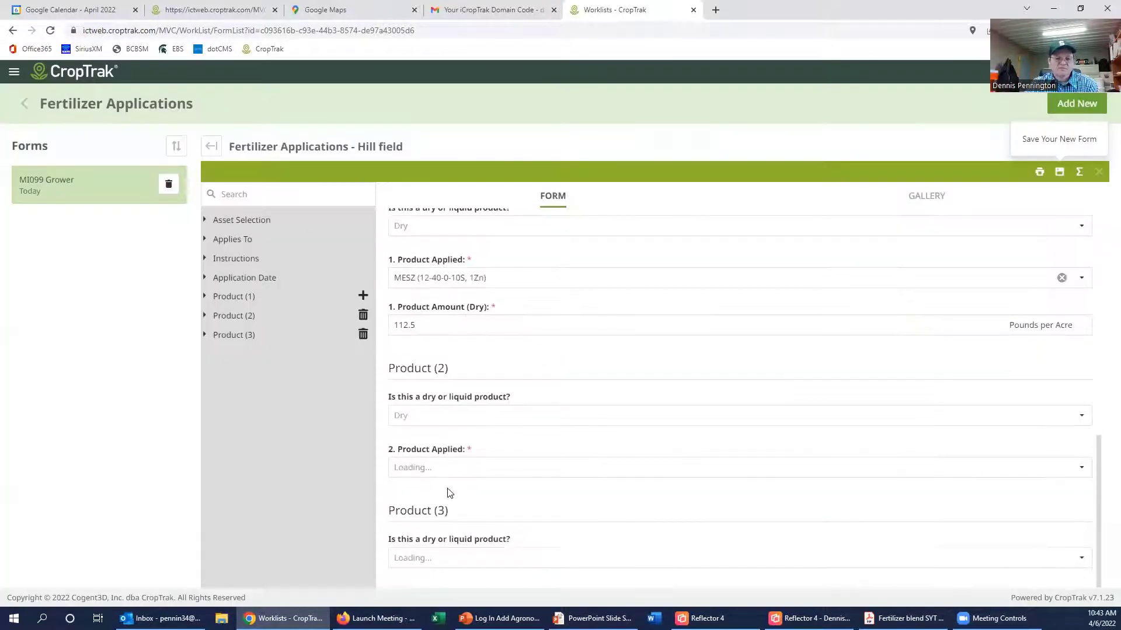
pyautogui.click(437, 467)
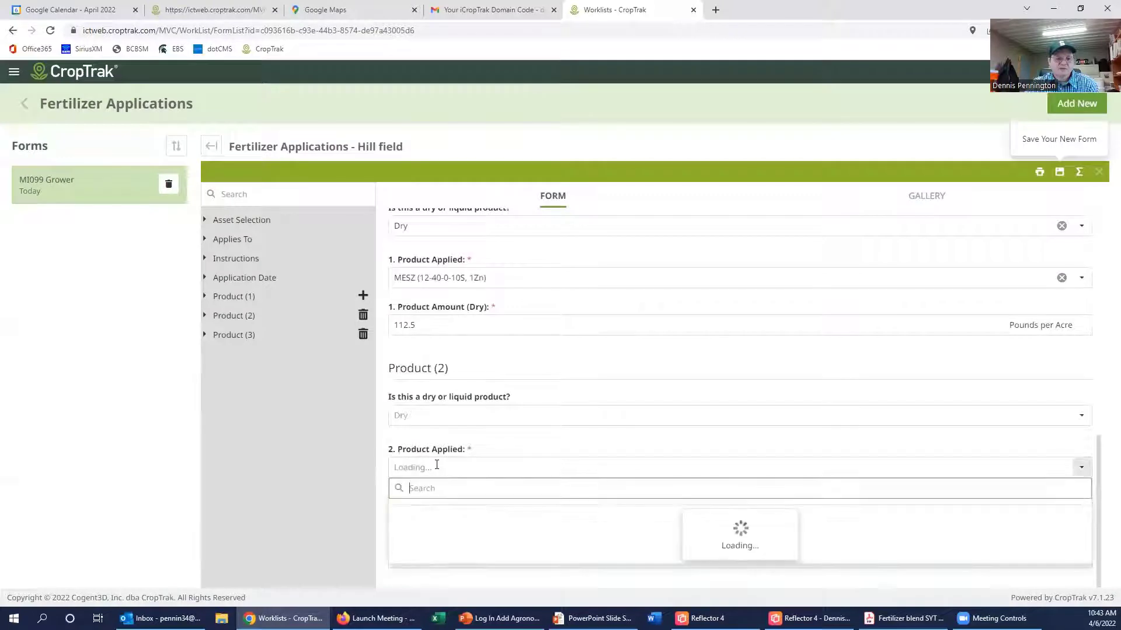
pyautogui.scroll(1, 505, 395)
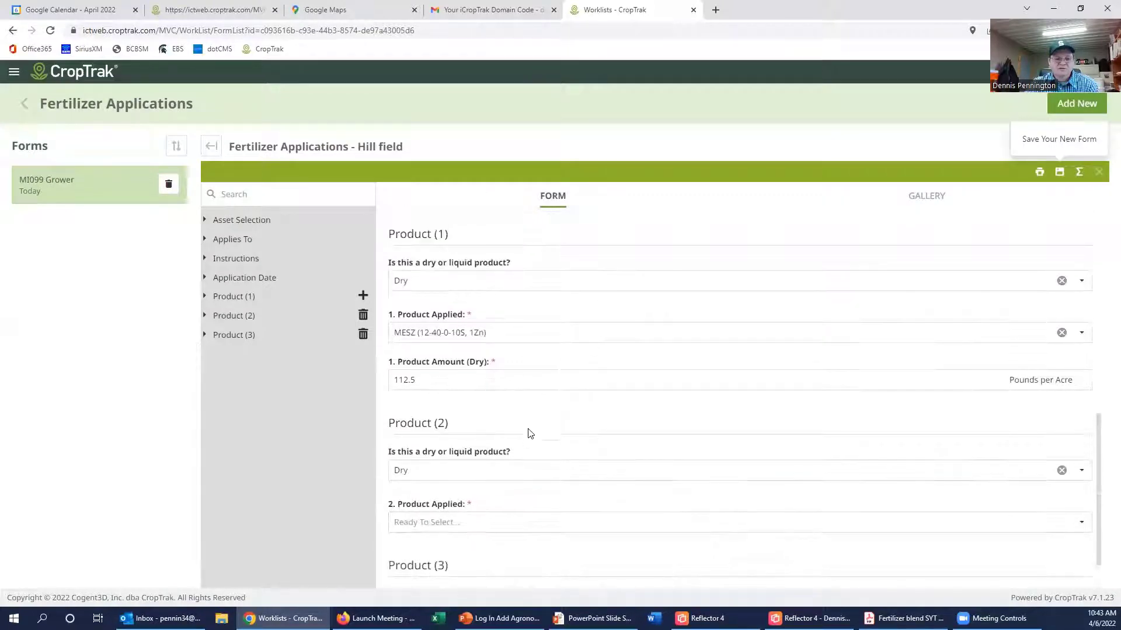
pyautogui.scroll(-1, 530, 433)
pyautogui.click(513, 464)
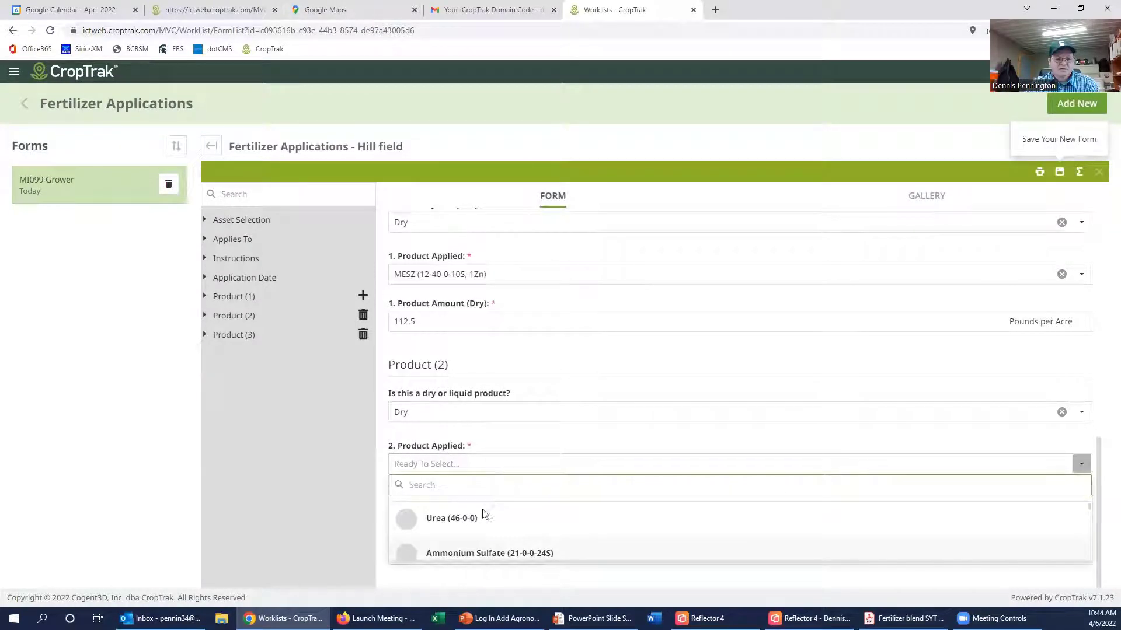
pyautogui.click(439, 518)
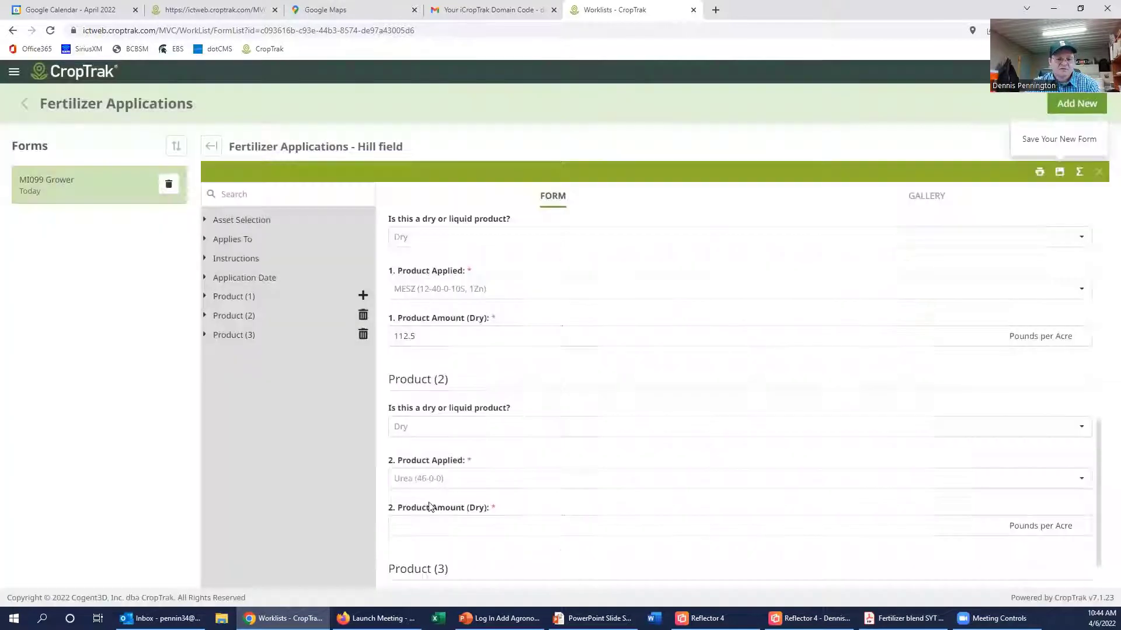
# Step: Type a first amount into Product (2)'s Product Amount (Dry) field
pyautogui.click(428, 525)
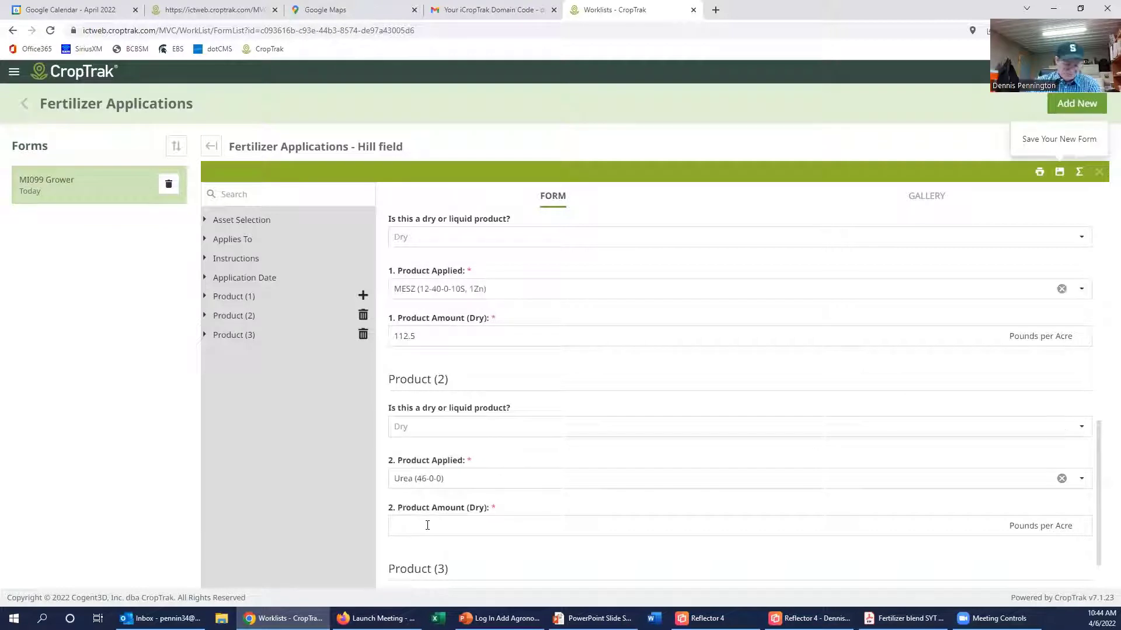
pyautogui.write('220')
pyautogui.write('.5')
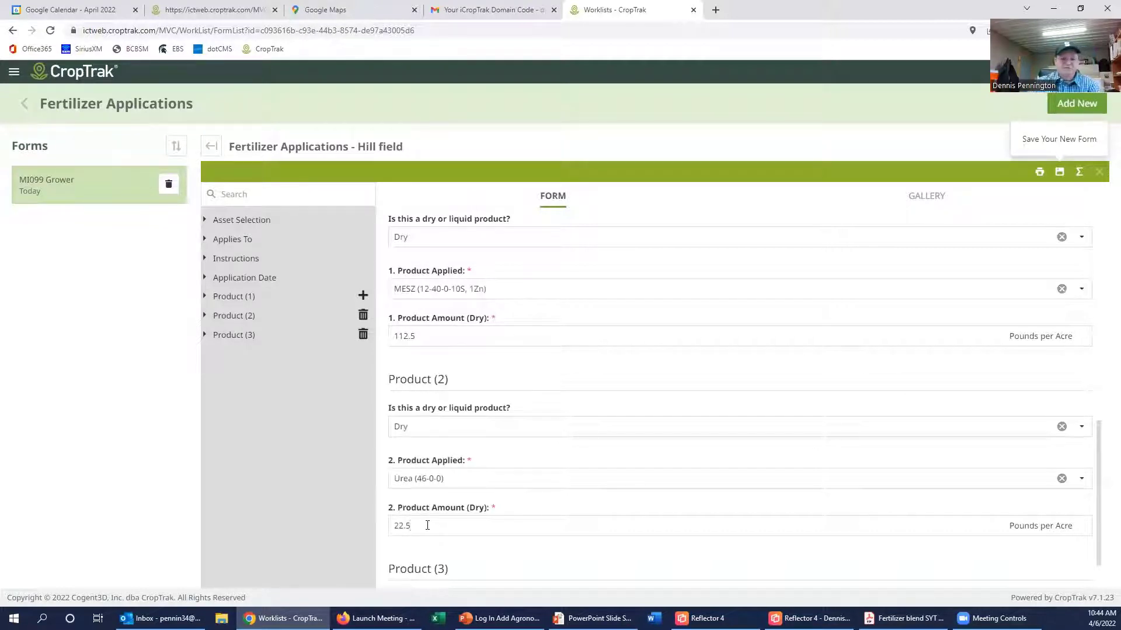
pyautogui.press('Delete')
pyautogui.write('5')
pyautogui.press('Left')
pyautogui.press('Left')
pyautogui.press('BackSpace')
pyautogui.press('BackSpace')
pyautogui.write('19')
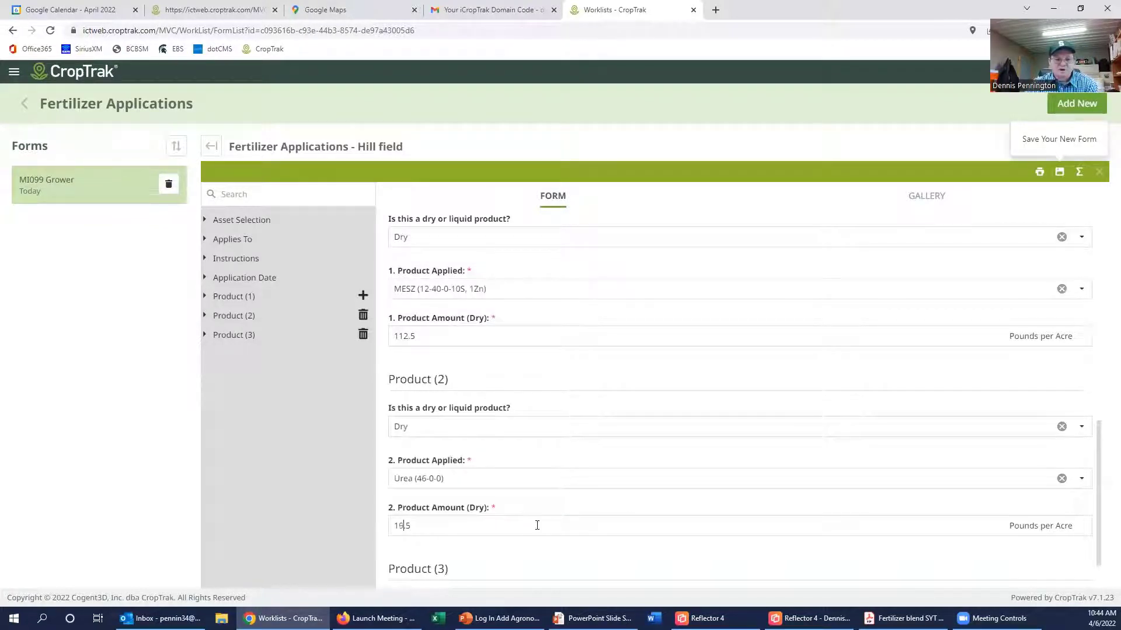
pyautogui.scroll(-1, 539, 523)
pyautogui.click(577, 492)
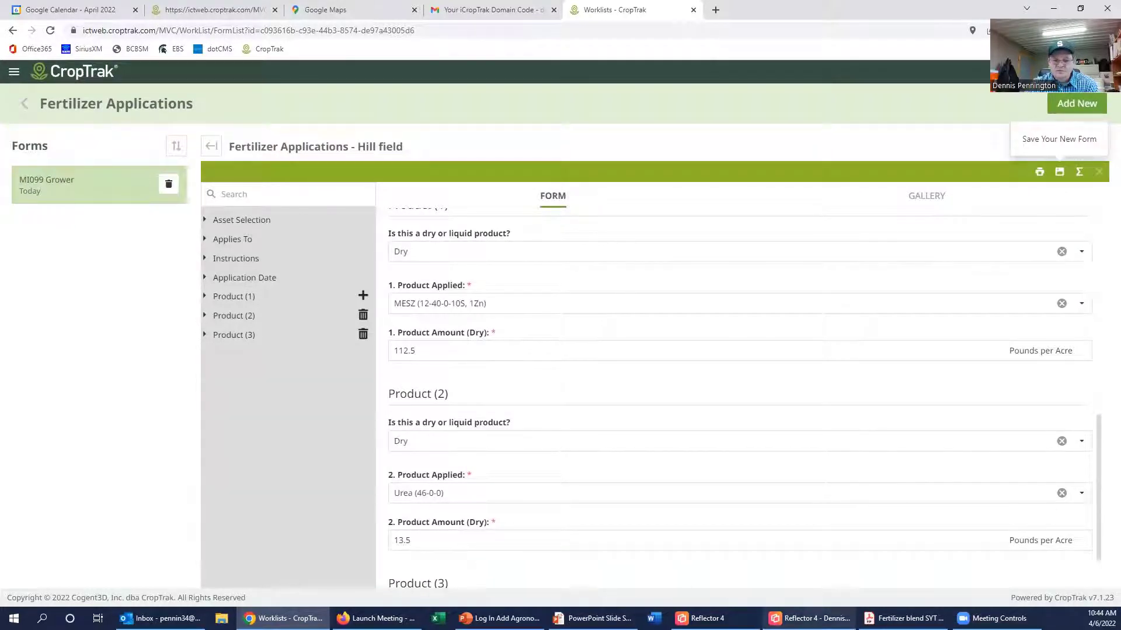
# Step: Check the urea rate on the quote and correct Product (2)'s amount to 22.5
pyautogui.click(905, 618)
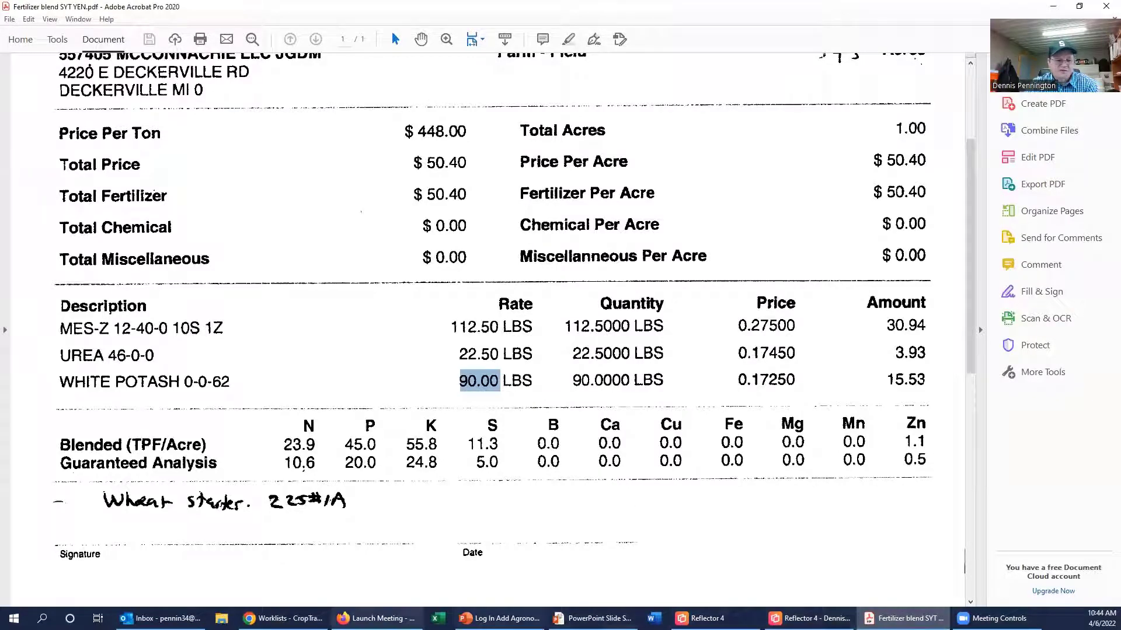
pyautogui.click(293, 618)
pyautogui.moveTo(429, 541); pyautogui.dragTo(348, 536)
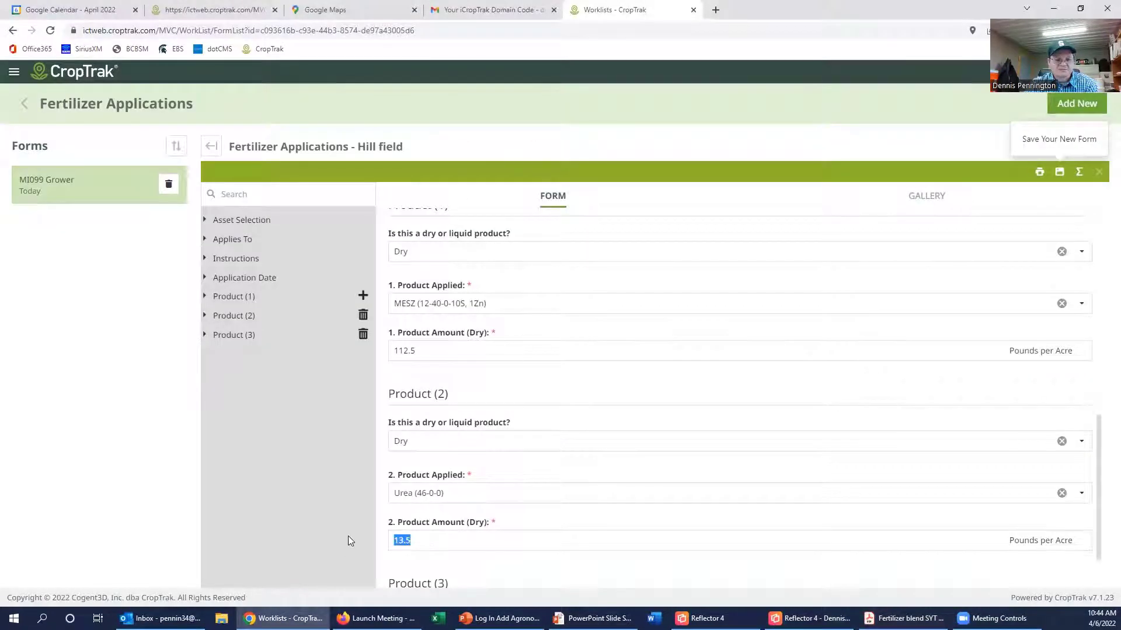
pyautogui.write('202.5')
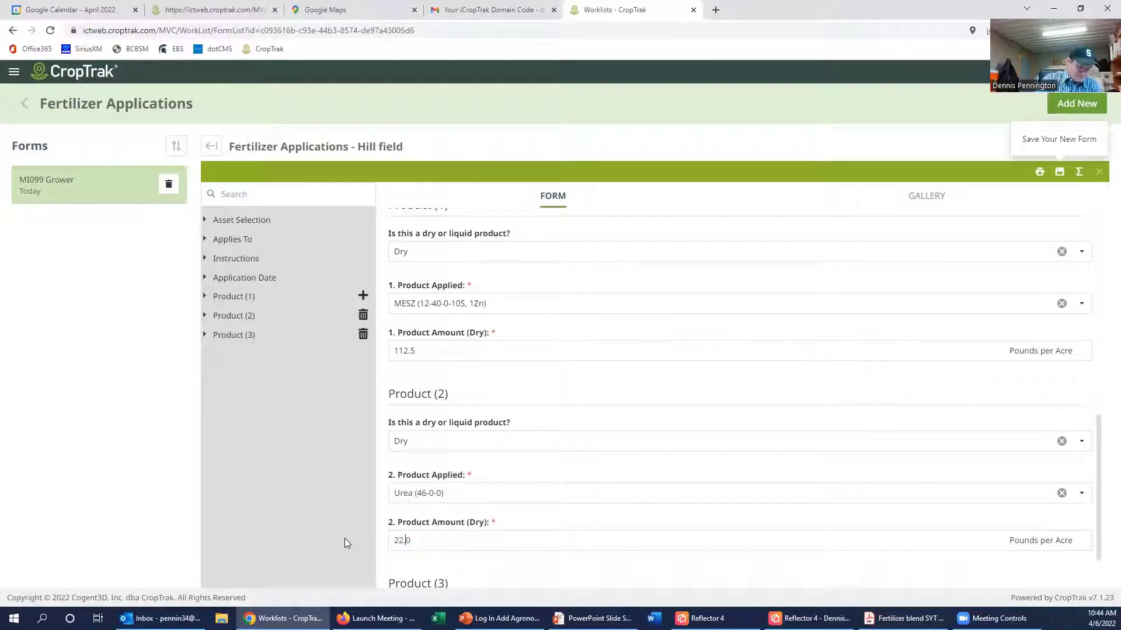
pyautogui.click(641, 567)
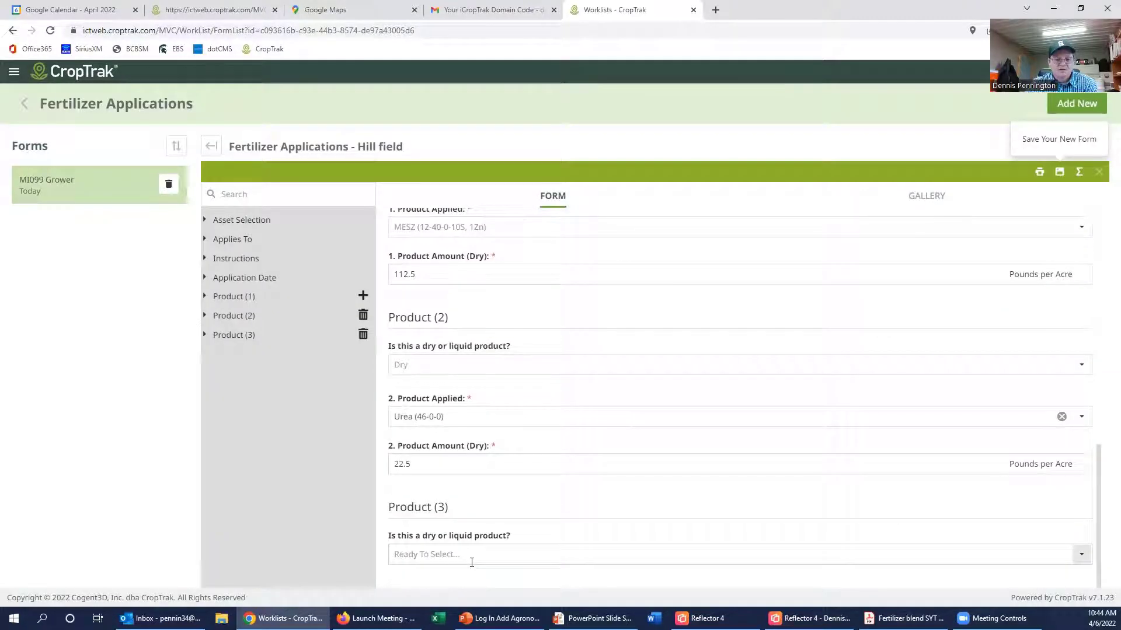
# Step: Set Product (3) to dry Muriate of Potash-white (0-0-62) at 90 Pounds per Acre
pyautogui.click(473, 556)
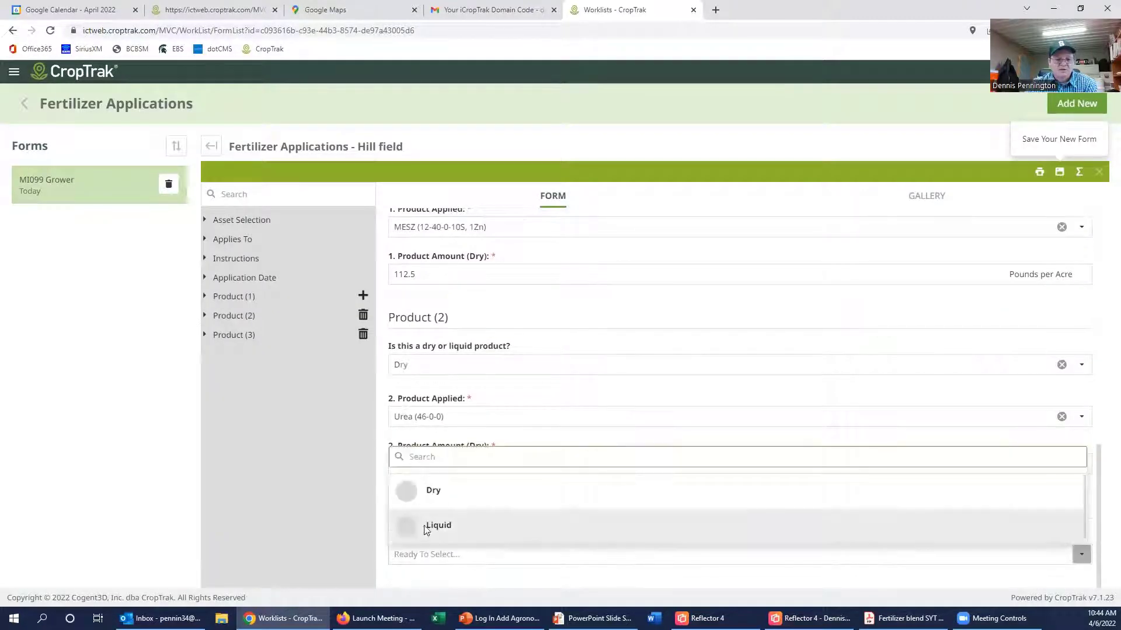
pyautogui.click(404, 492)
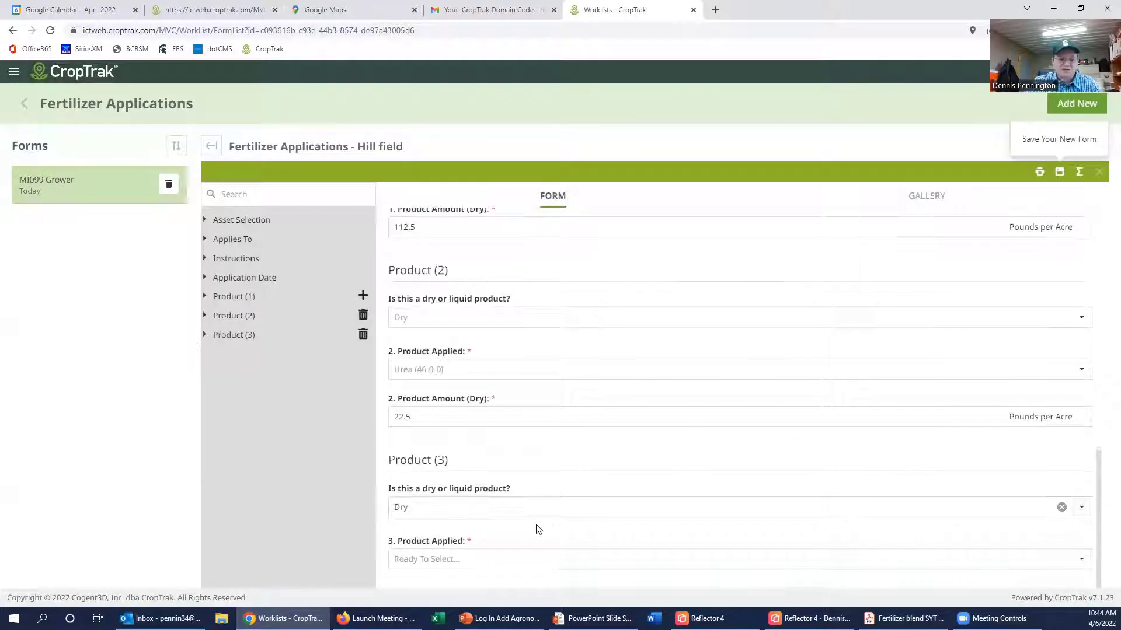
pyautogui.click(490, 559)
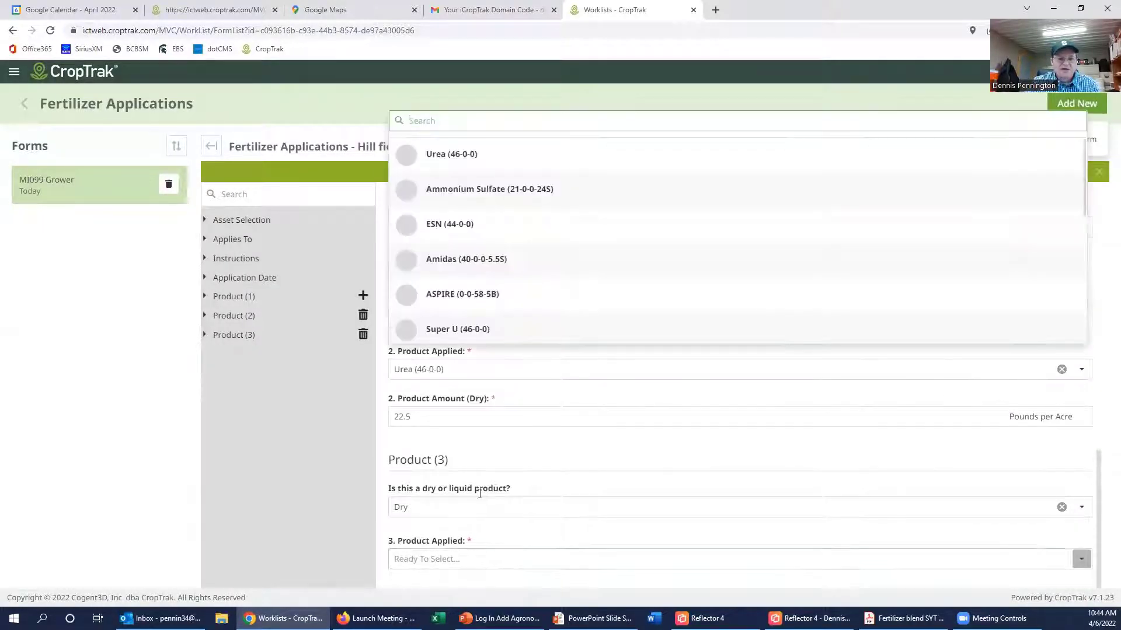
pyautogui.scroll(-5, 467, 261)
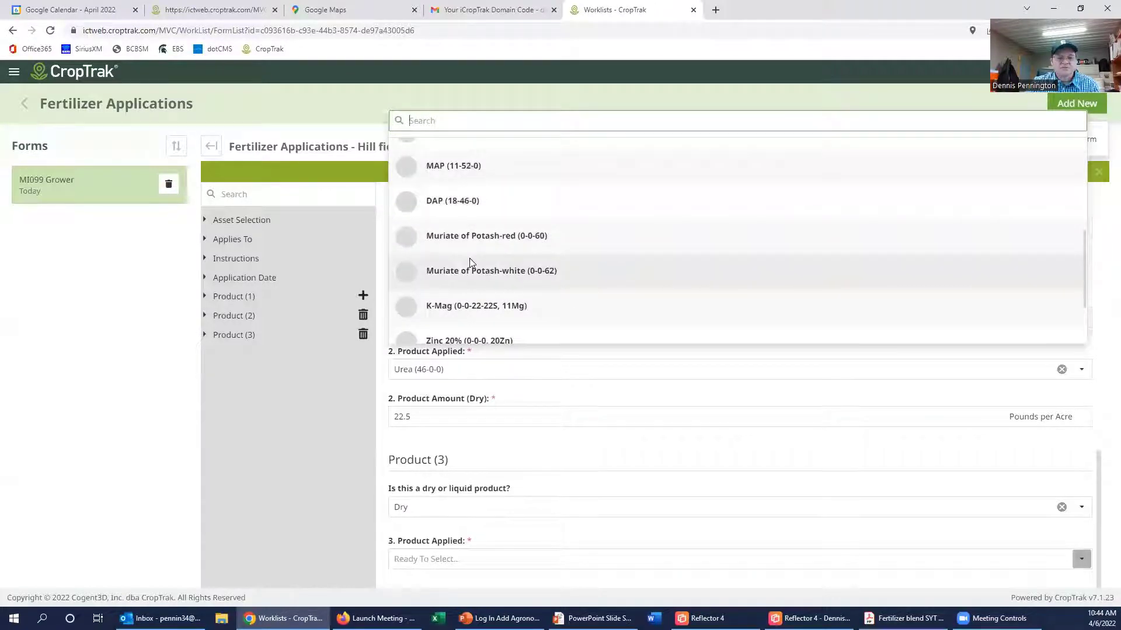
pyautogui.click(480, 272)
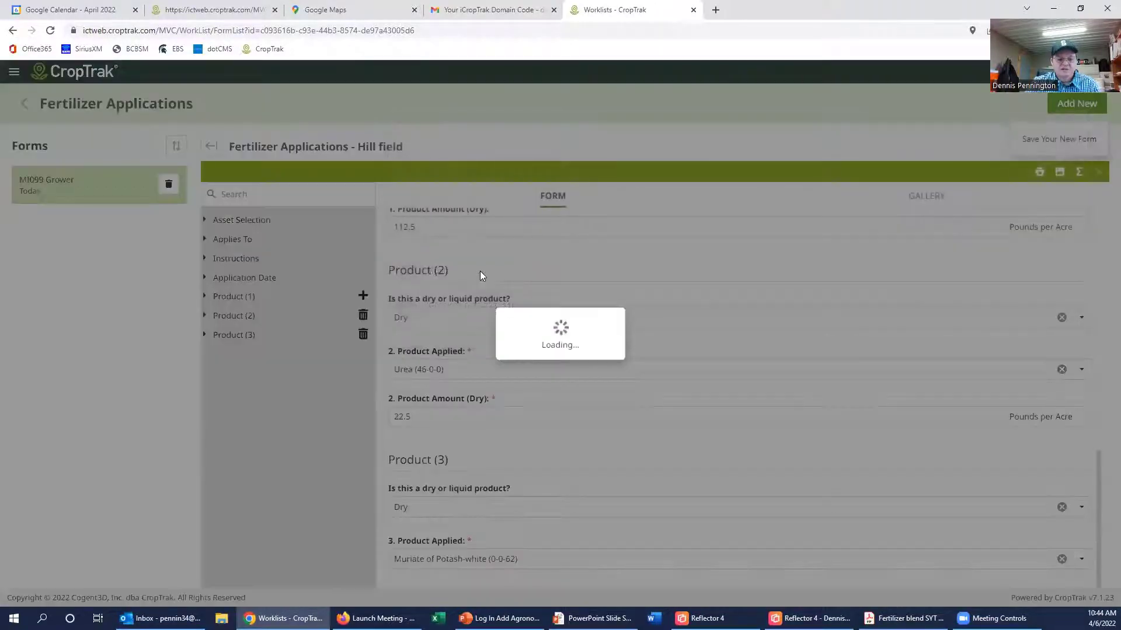
pyautogui.click(904, 618)
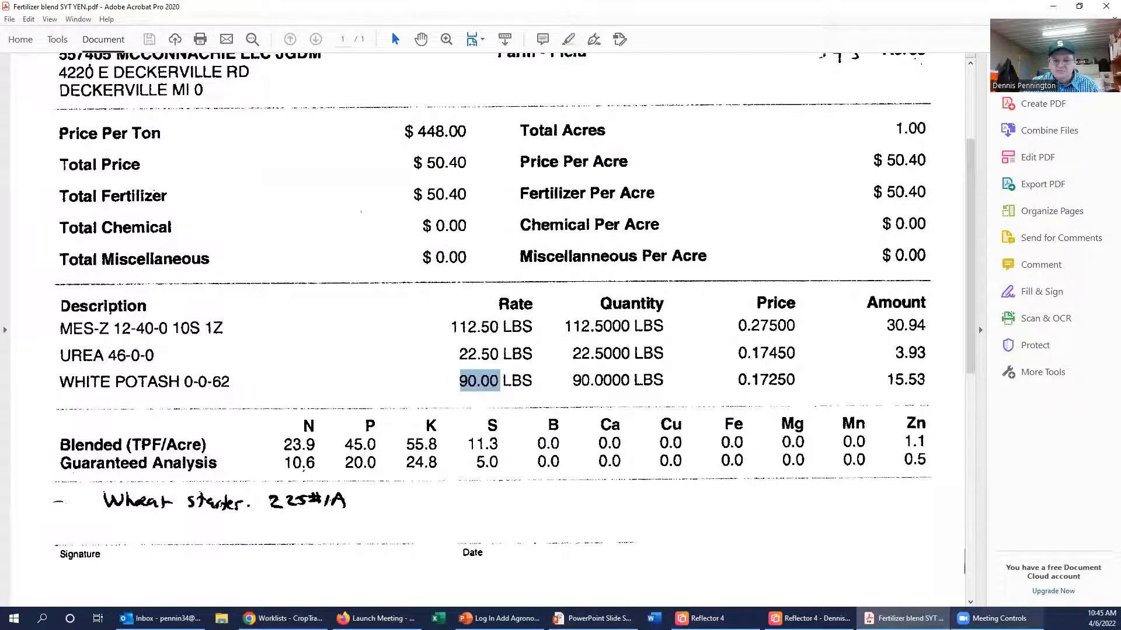
pyautogui.hotkey('alt', 'Tab')
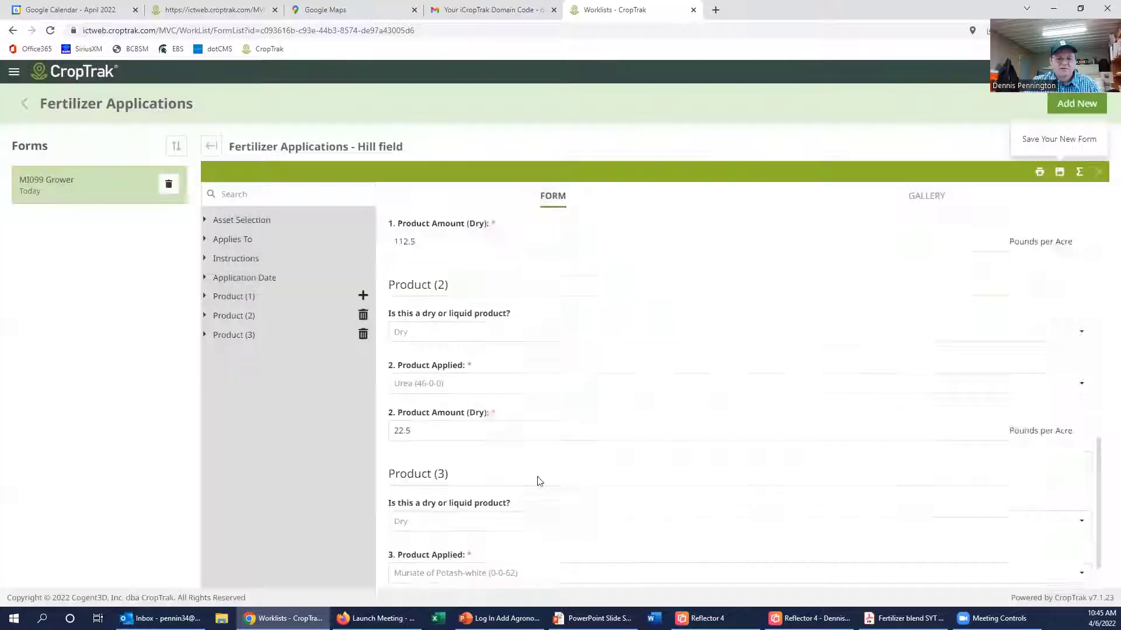
pyautogui.scroll(-1, 537, 478)
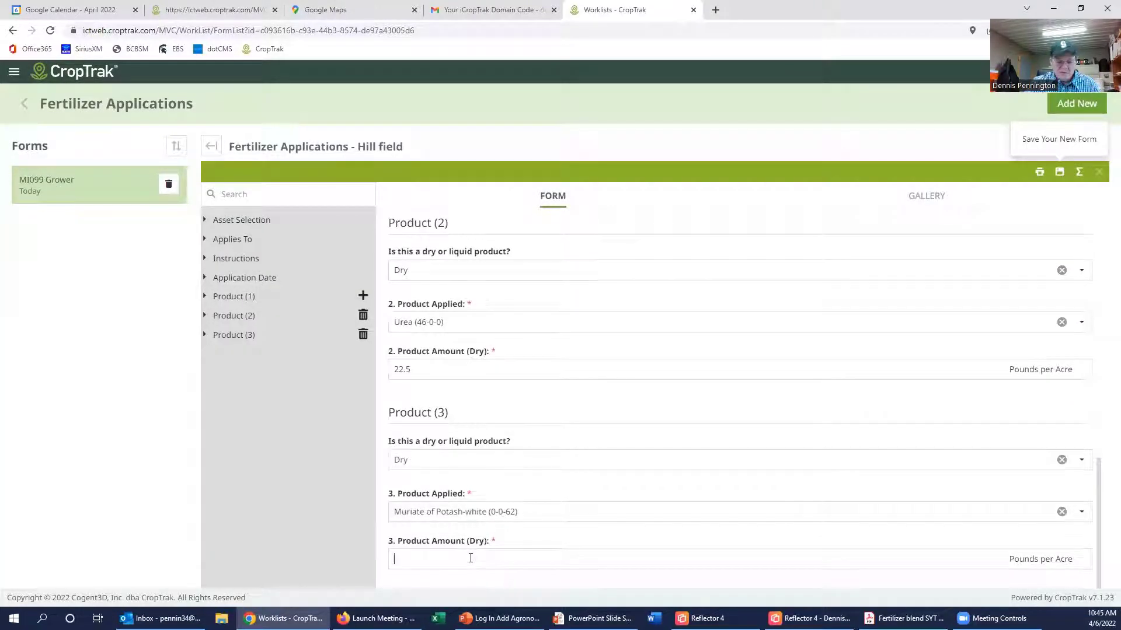
pyautogui.write('90')
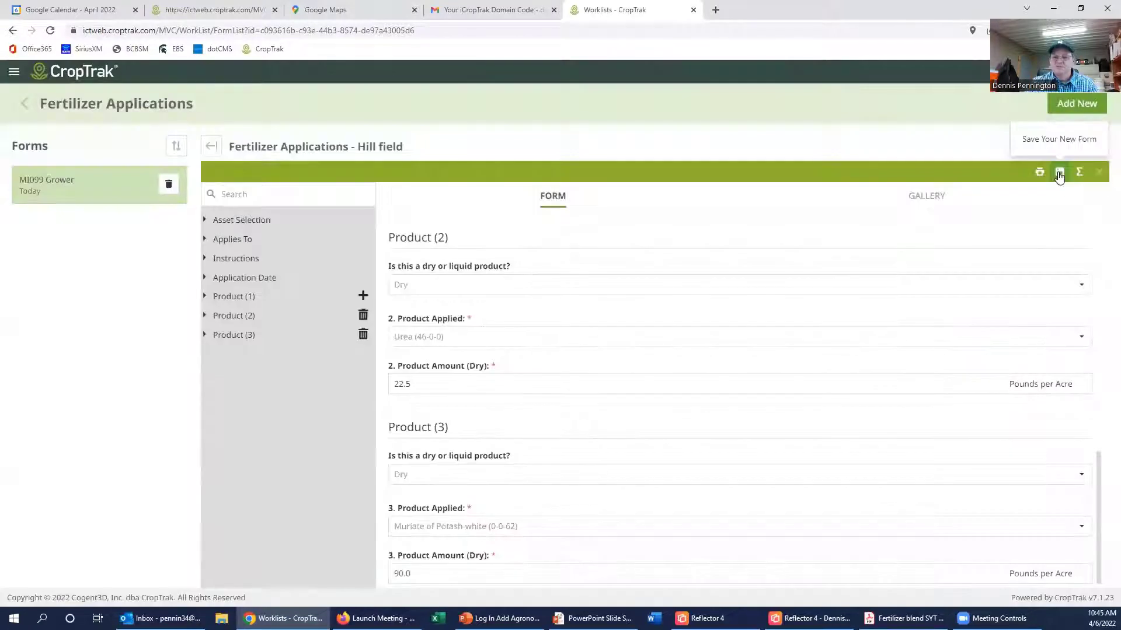
# Step: Save the Hill field fertilizer form and go back to the Fertilizer Applications worklist
pyautogui.click(1059, 173)
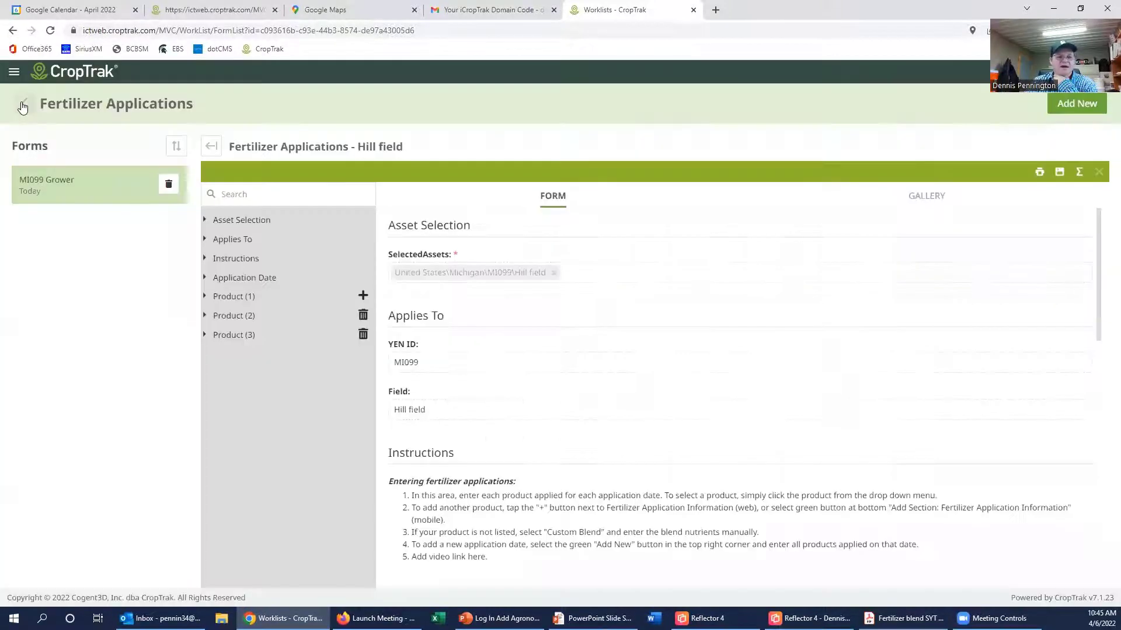
pyautogui.click(23, 104)
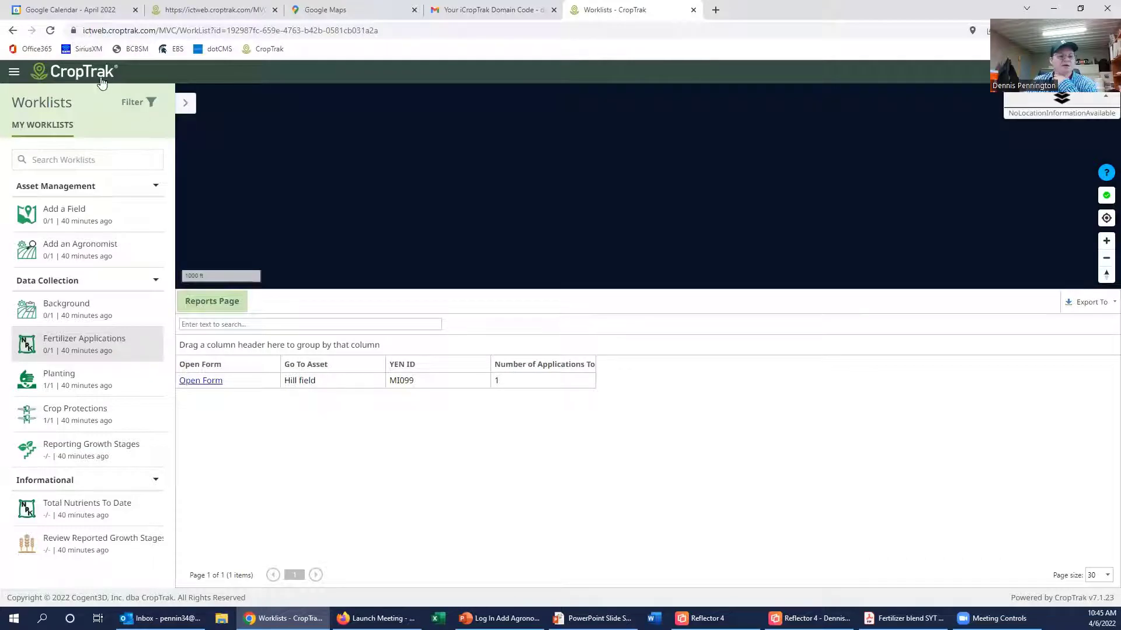
# Step: View Total Nutrients To Date, then reopen Hill field's form from the Fertilizer Applications report
pyautogui.click(81, 73)
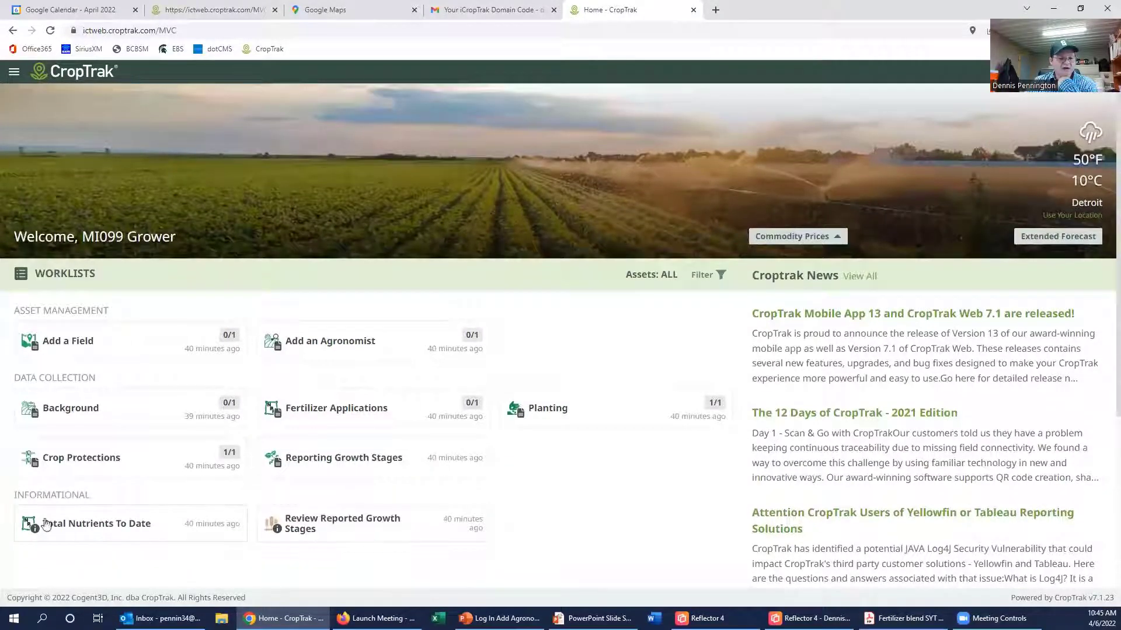
pyautogui.click(89, 529)
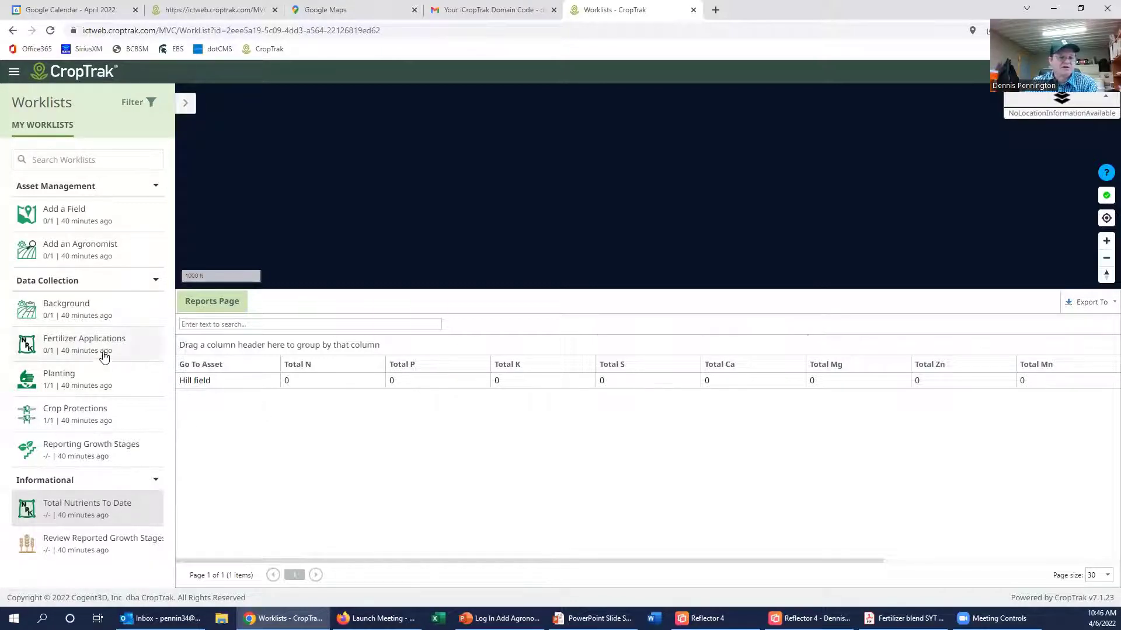
pyautogui.click(86, 347)
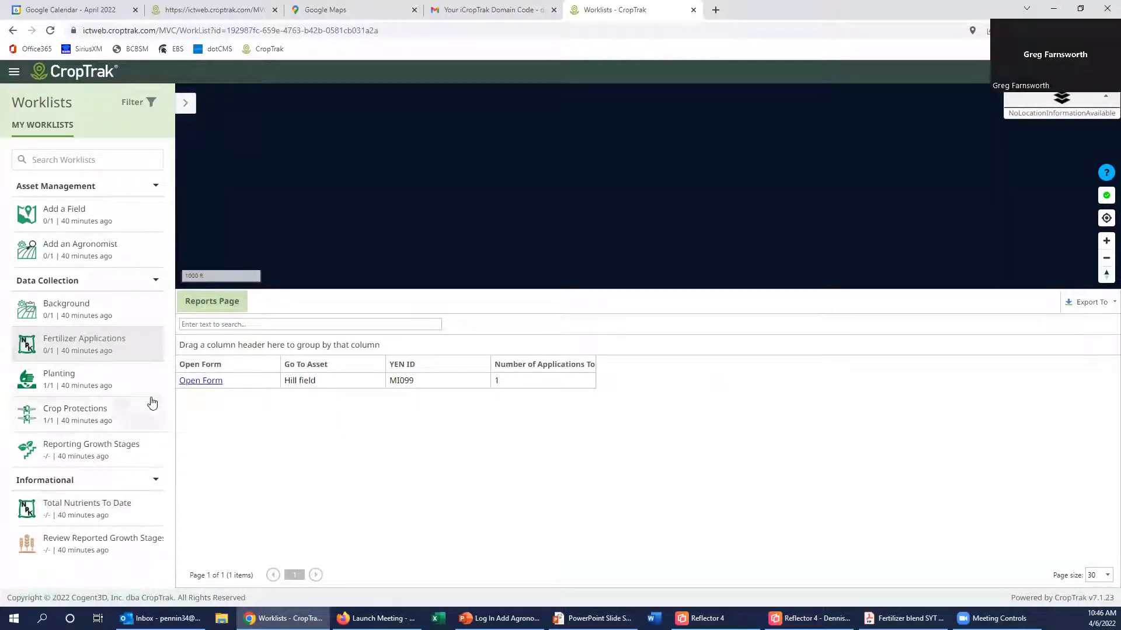
pyautogui.click(215, 384)
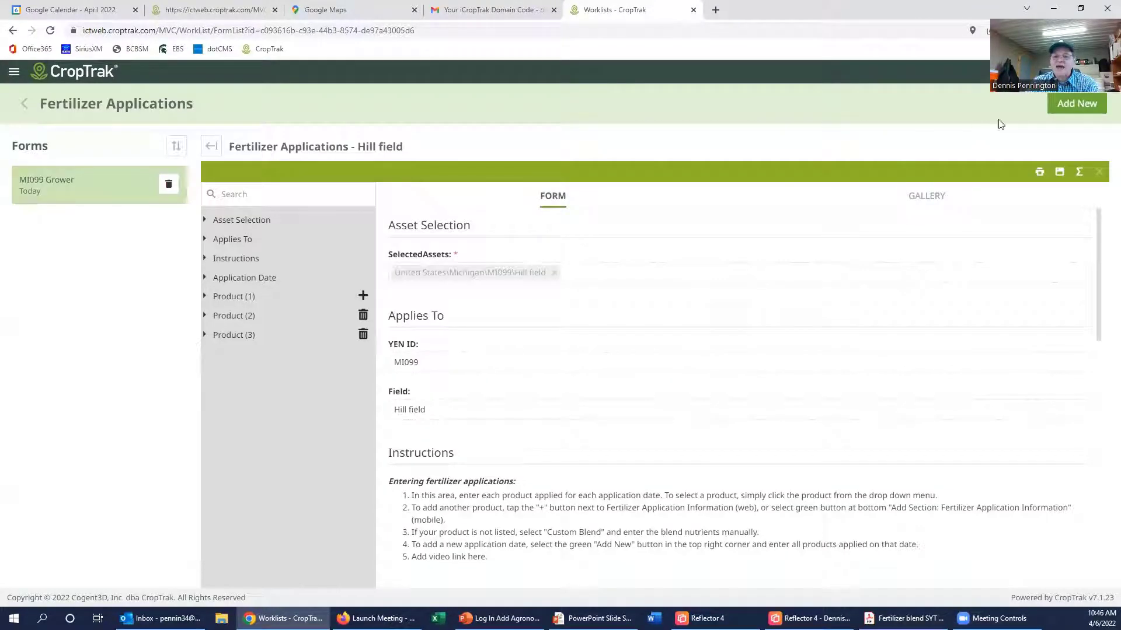
# Step: Add a new Hill field fertilizer application with Application Date 9/30/2021
pyautogui.click(1072, 107)
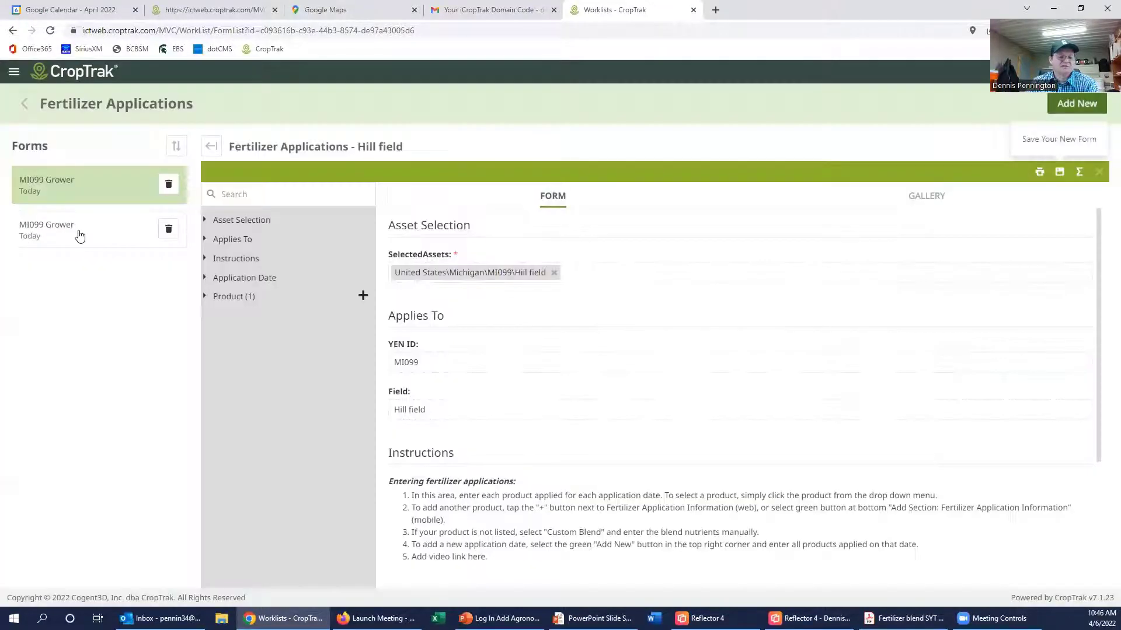
pyautogui.scroll(-3, 551, 368)
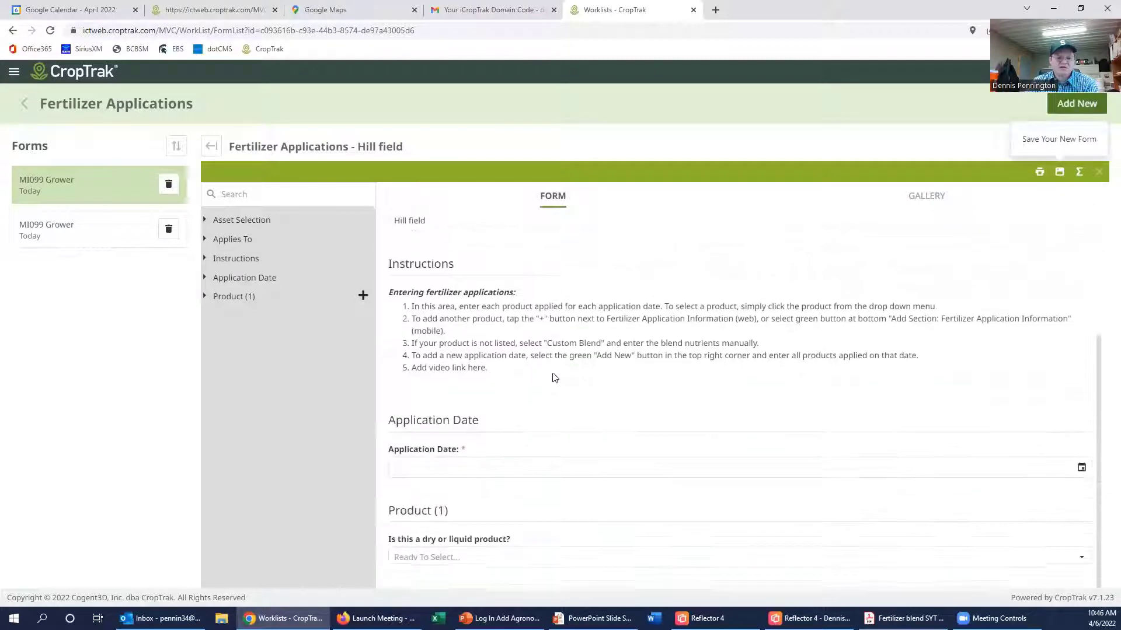
pyautogui.click(1082, 464)
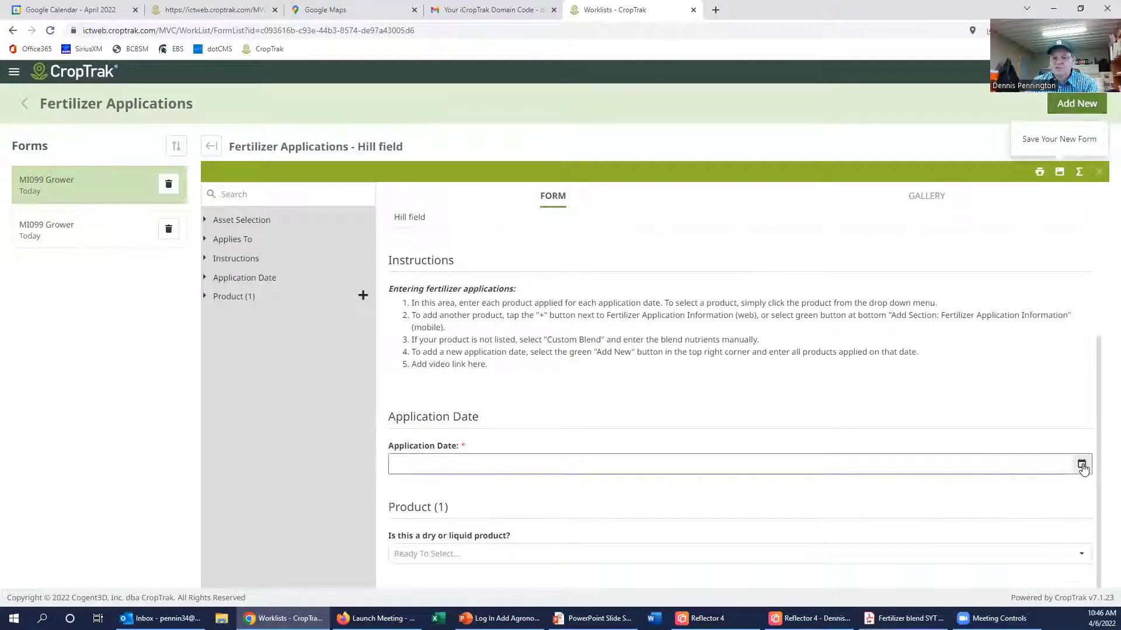
pyautogui.click(416, 288)
pyautogui.click(416, 289)
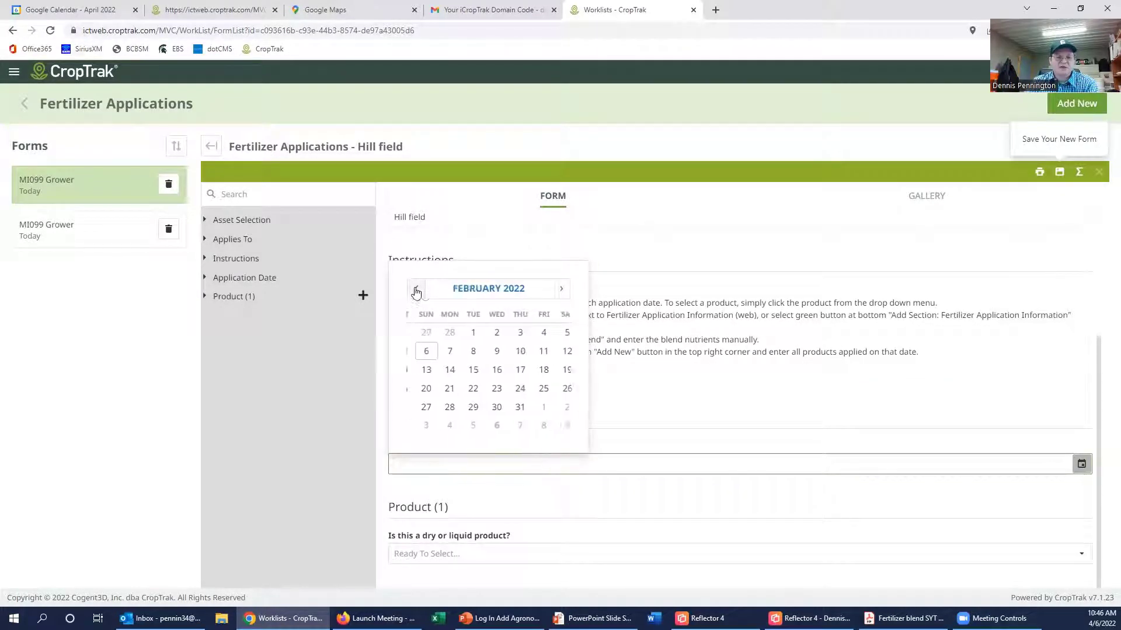
pyautogui.click(416, 289)
pyautogui.click(417, 289)
pyautogui.click(416, 289)
pyautogui.click(416, 289)
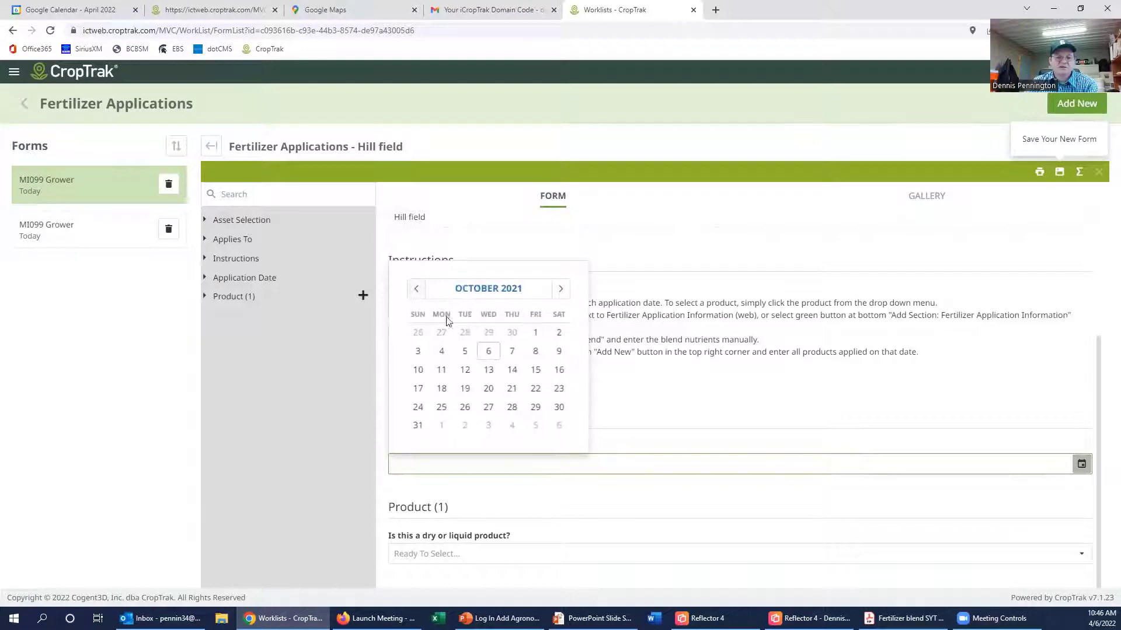
pyautogui.click(416, 289)
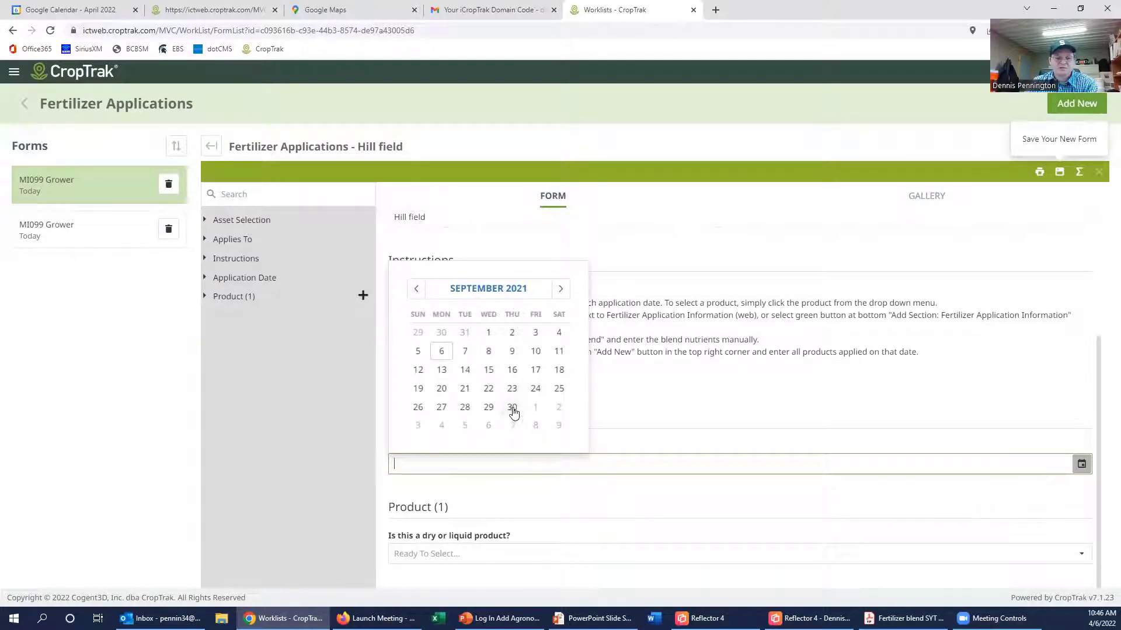
pyautogui.click(510, 408)
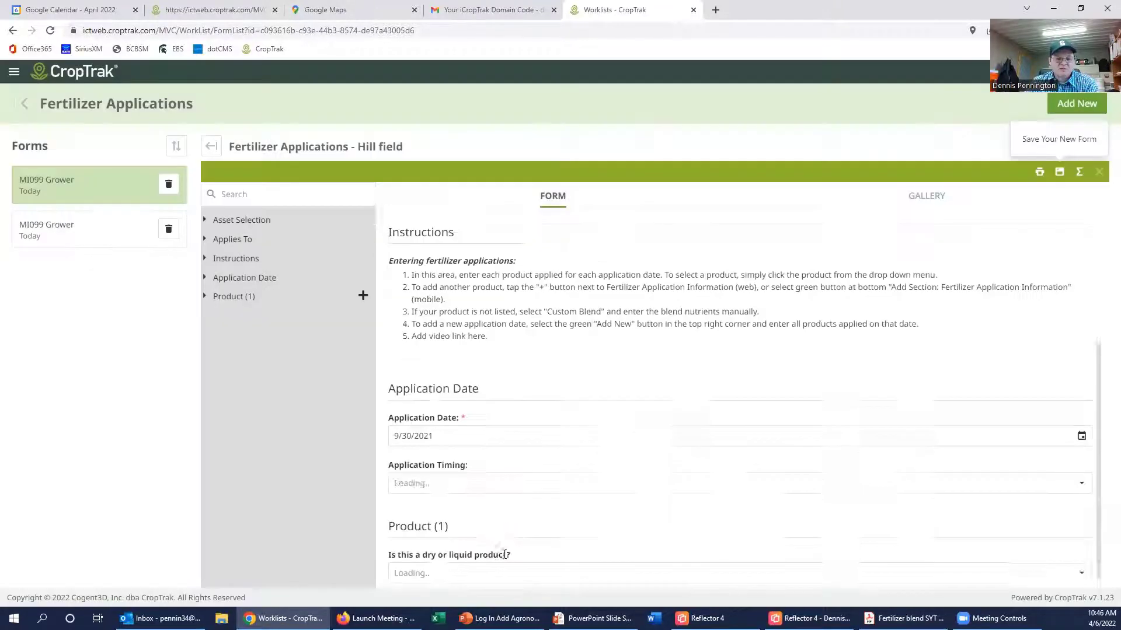
# Step: Set the application timing to In furrow with seed and the product type to Dry
pyautogui.click(466, 463)
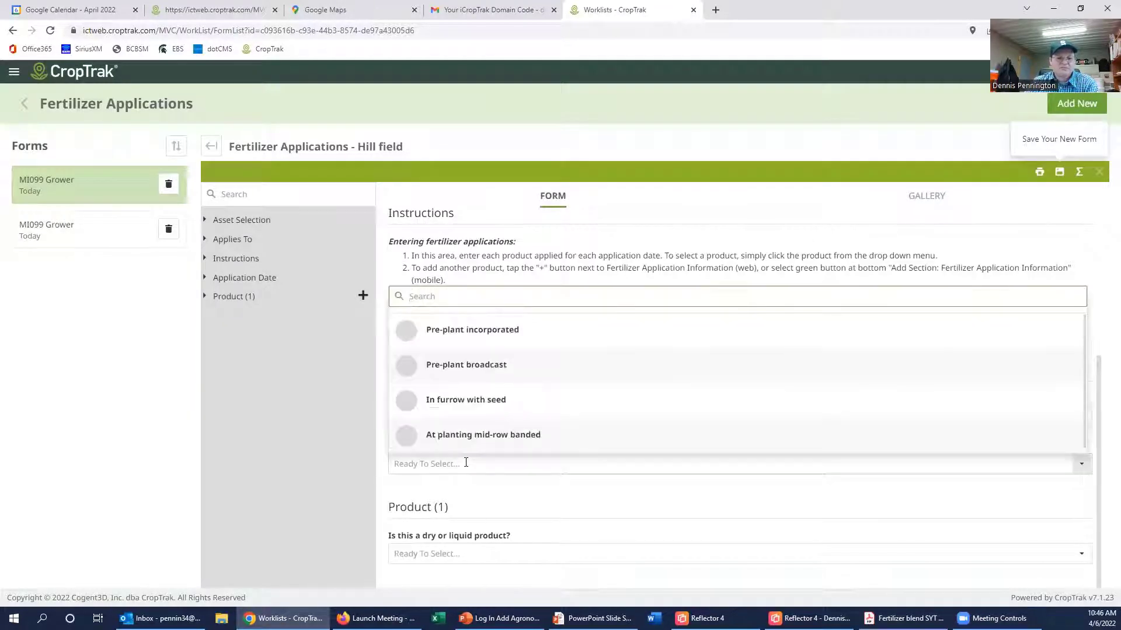
pyautogui.click(459, 402)
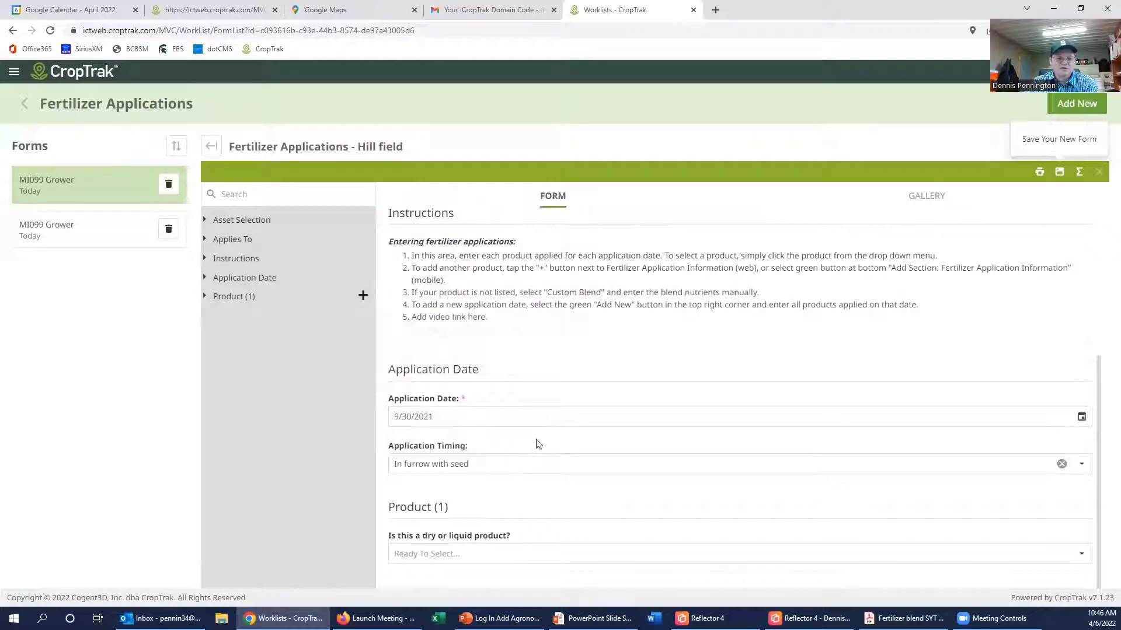
pyautogui.click(443, 553)
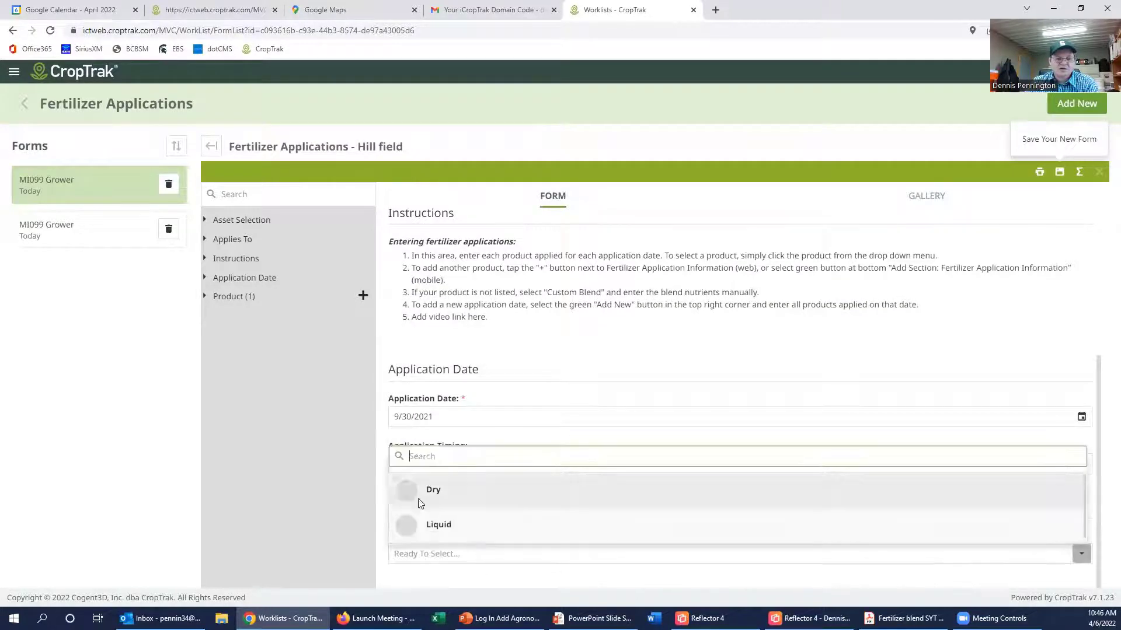
pyautogui.click(418, 500)
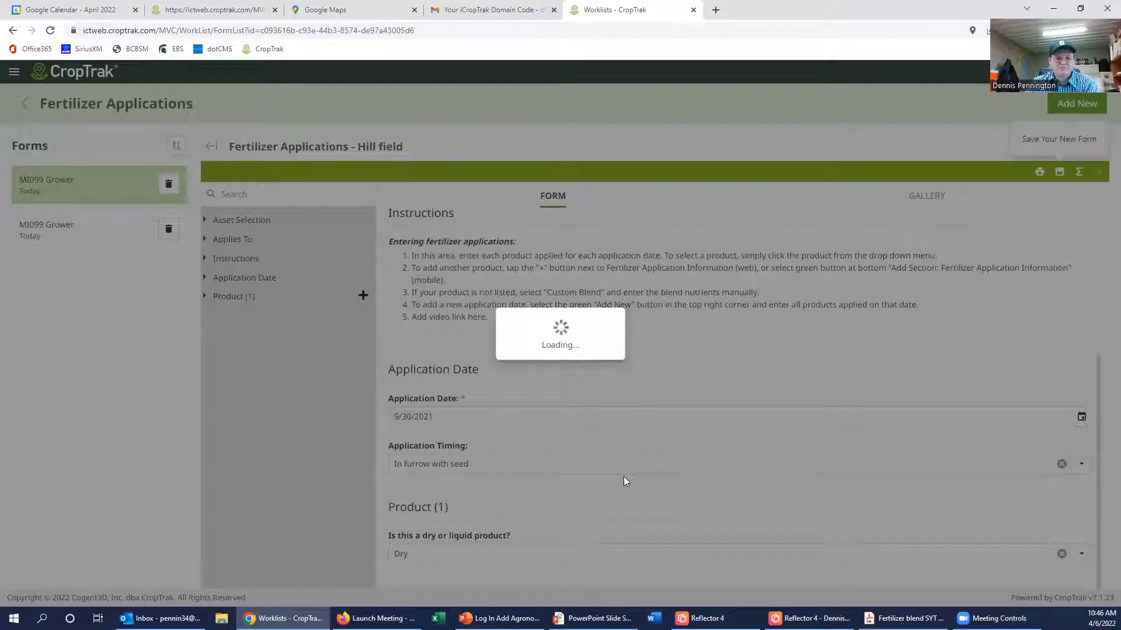
# Step: Choose MAP (11-52-0) at 100.0 lb/acre and save the fertilizer entry
pyautogui.scroll(-1, 623, 476)
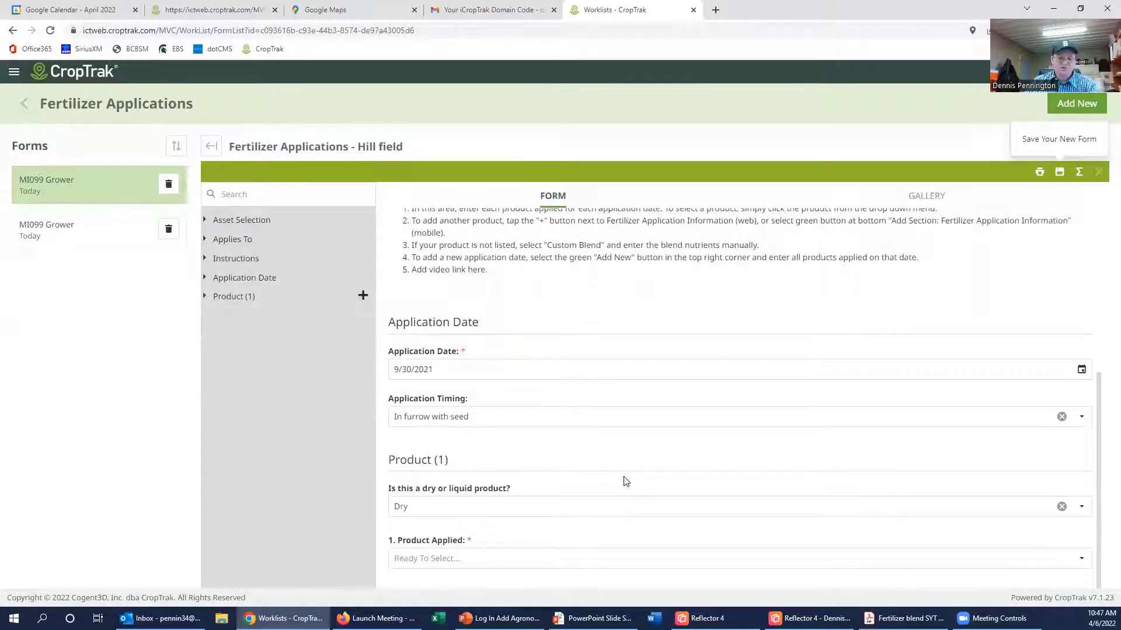
pyautogui.click(443, 558)
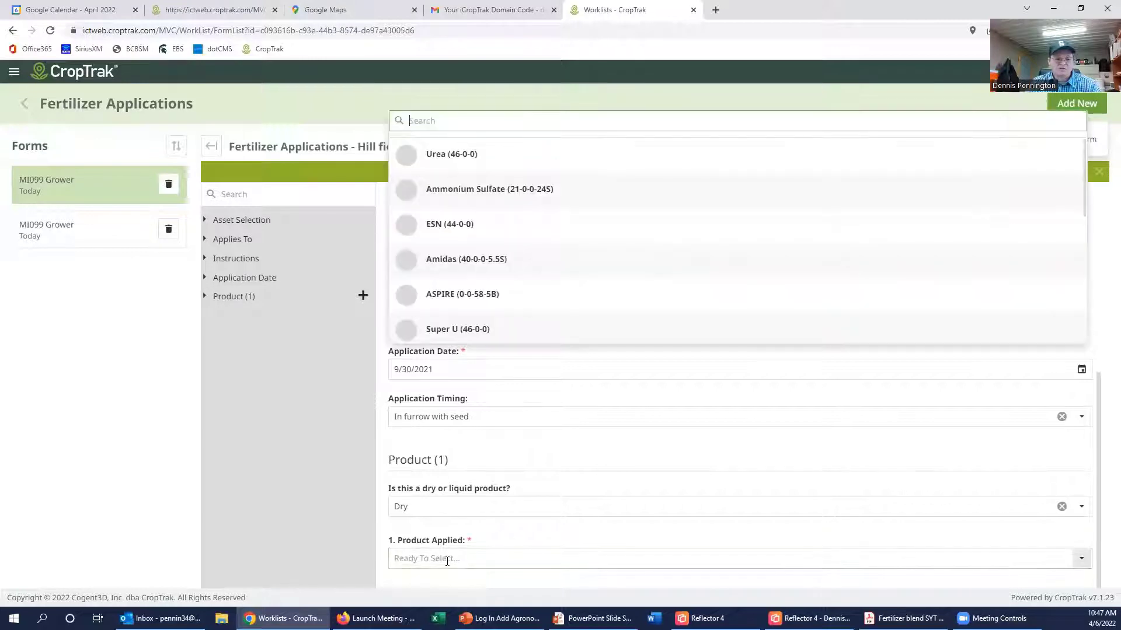
pyautogui.scroll(-2, 466, 243)
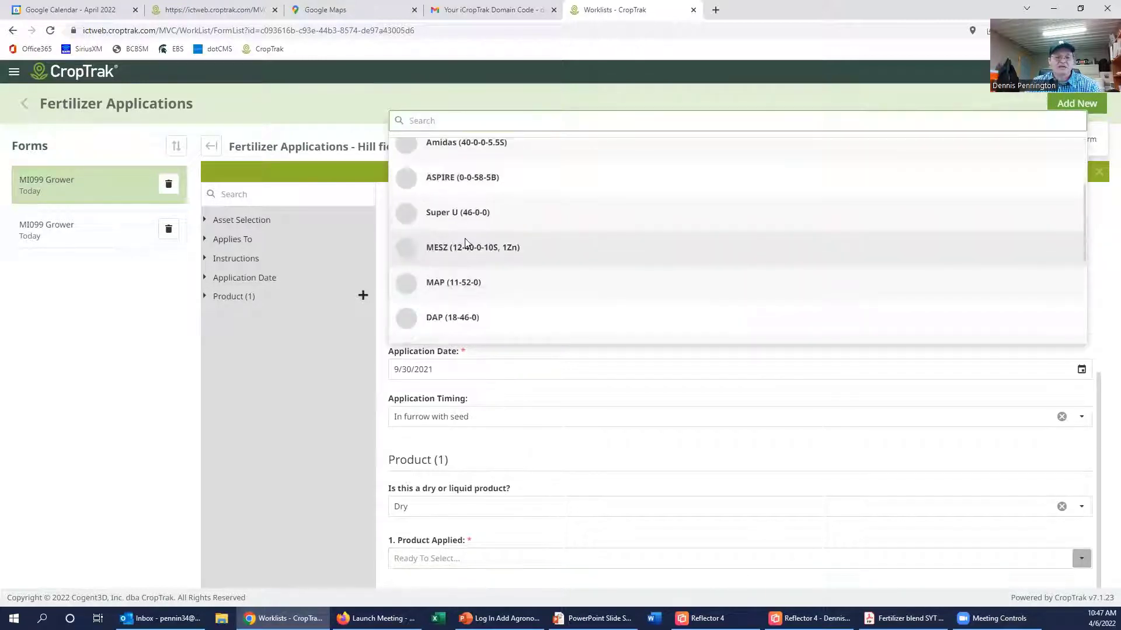
pyautogui.click(433, 283)
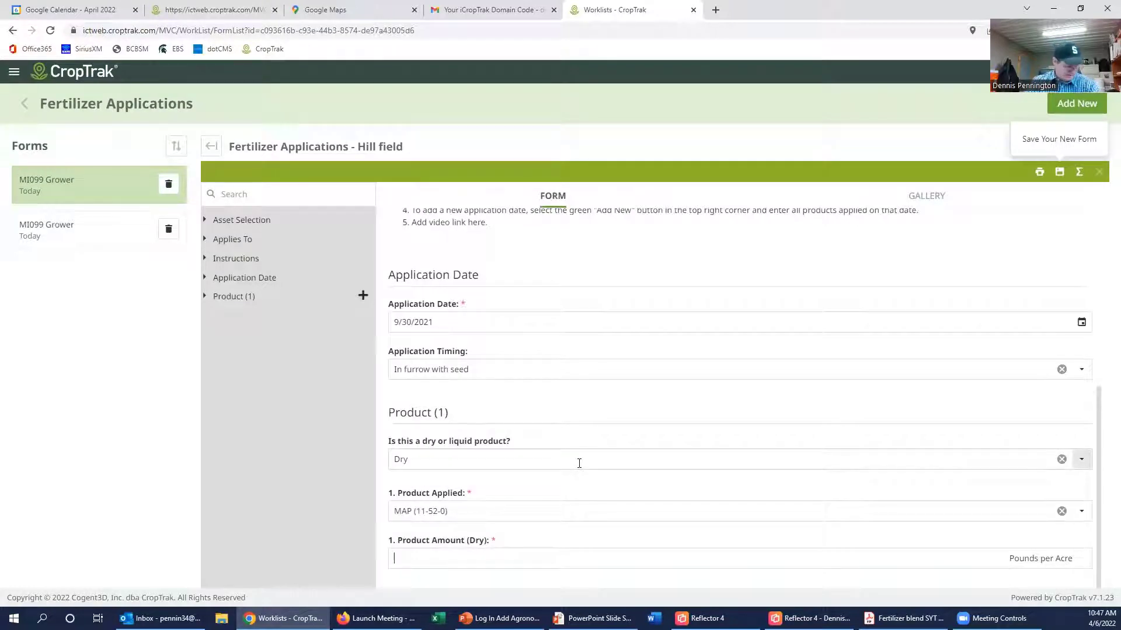
pyautogui.write('100.0')
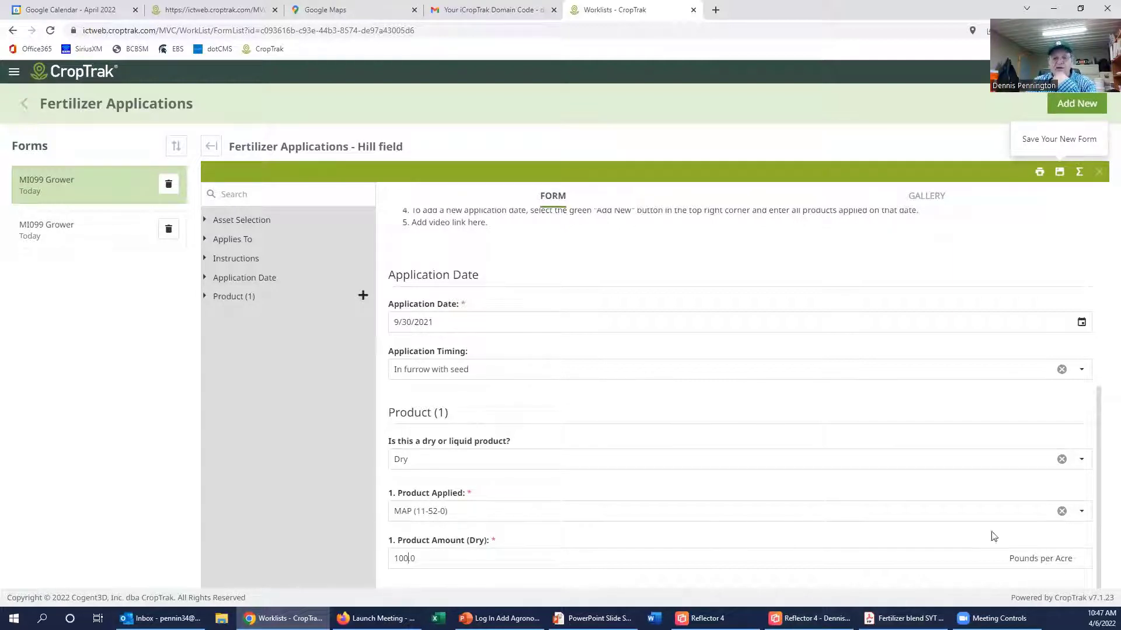
pyautogui.click(1058, 175)
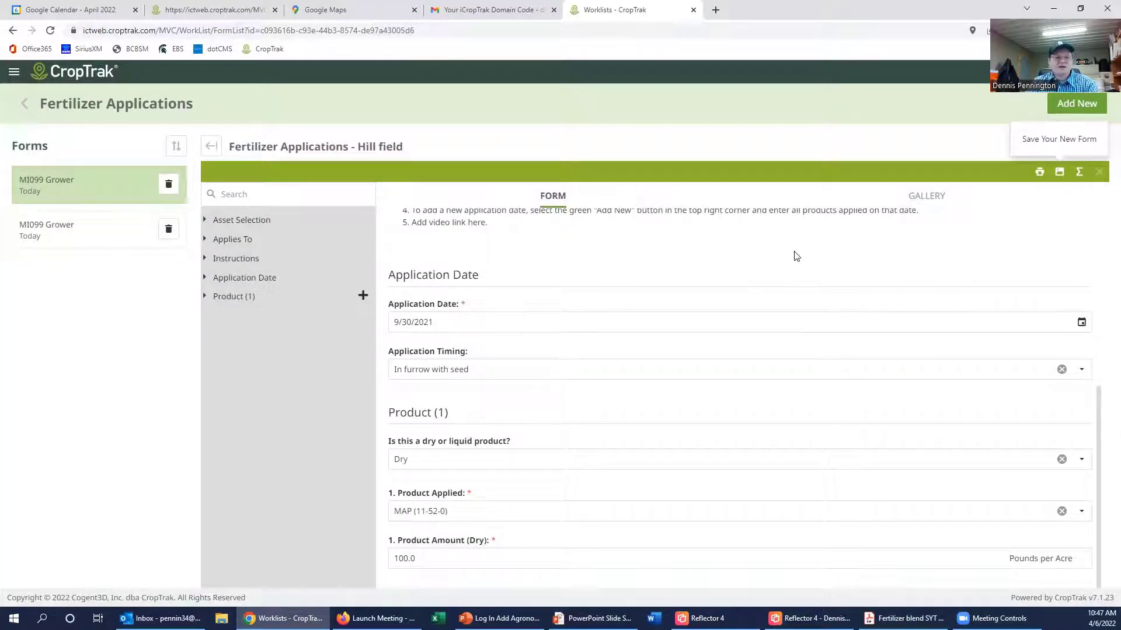
pyautogui.click(1065, 108)
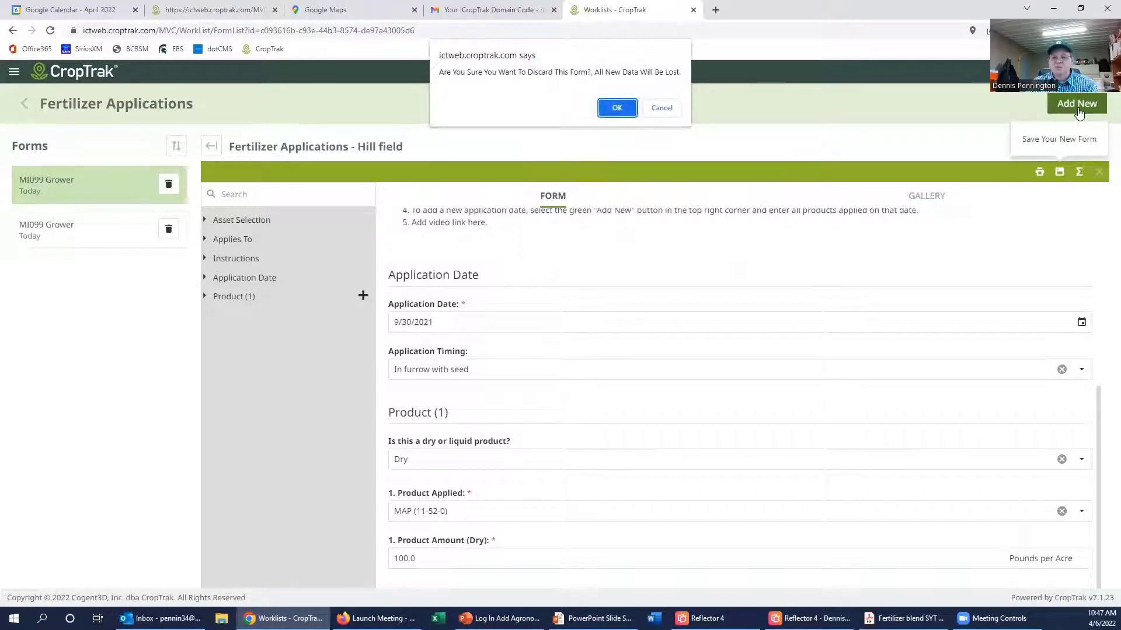
# Step: Discard the unsaved entry and dismiss the validation errors on the cleared form
pyautogui.click(618, 110)
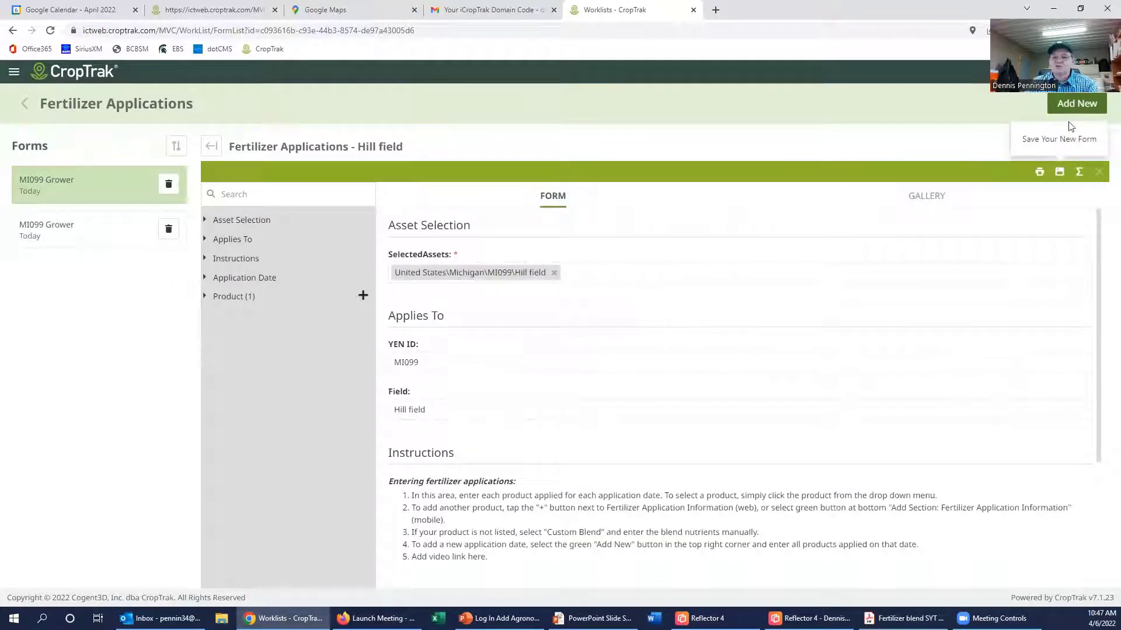
pyautogui.click(1060, 172)
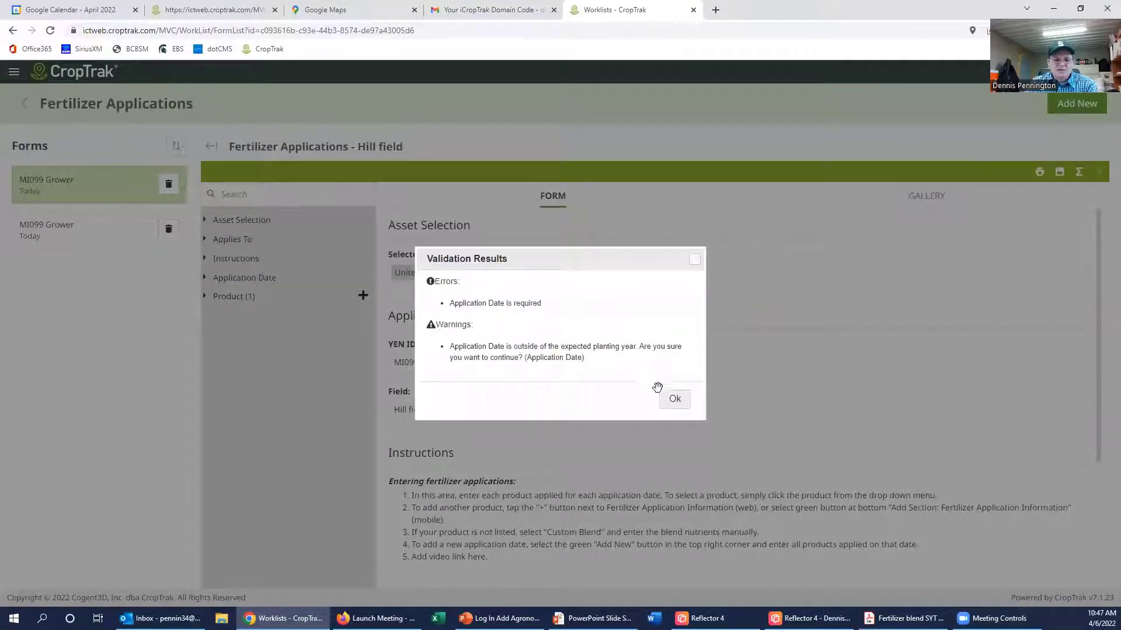
pyautogui.click(675, 400)
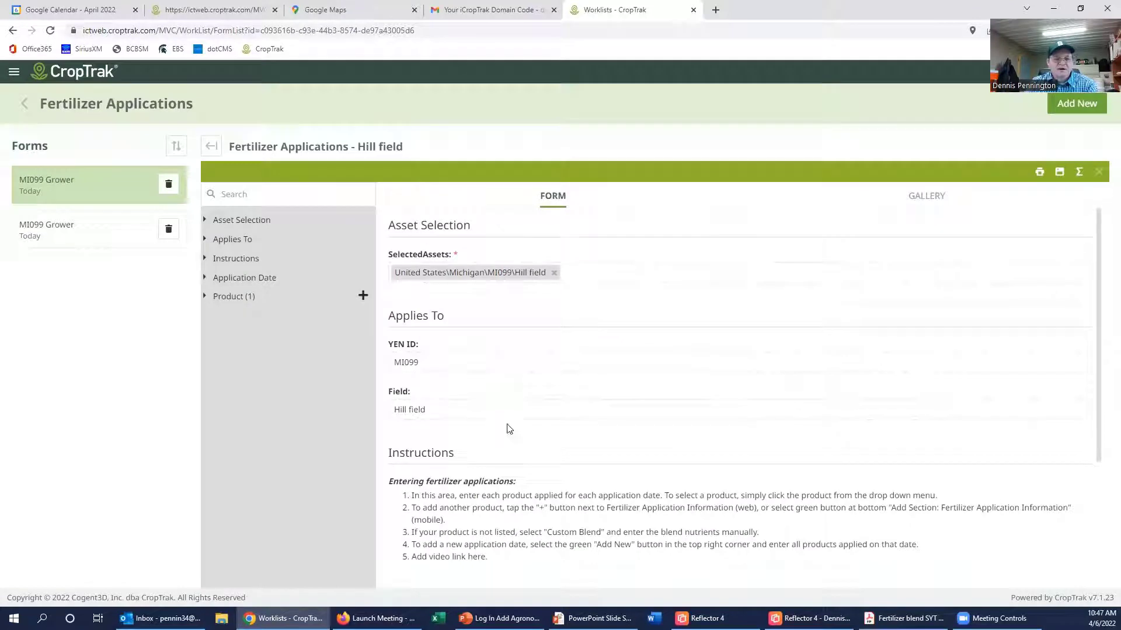
pyautogui.scroll(-3, 507, 429)
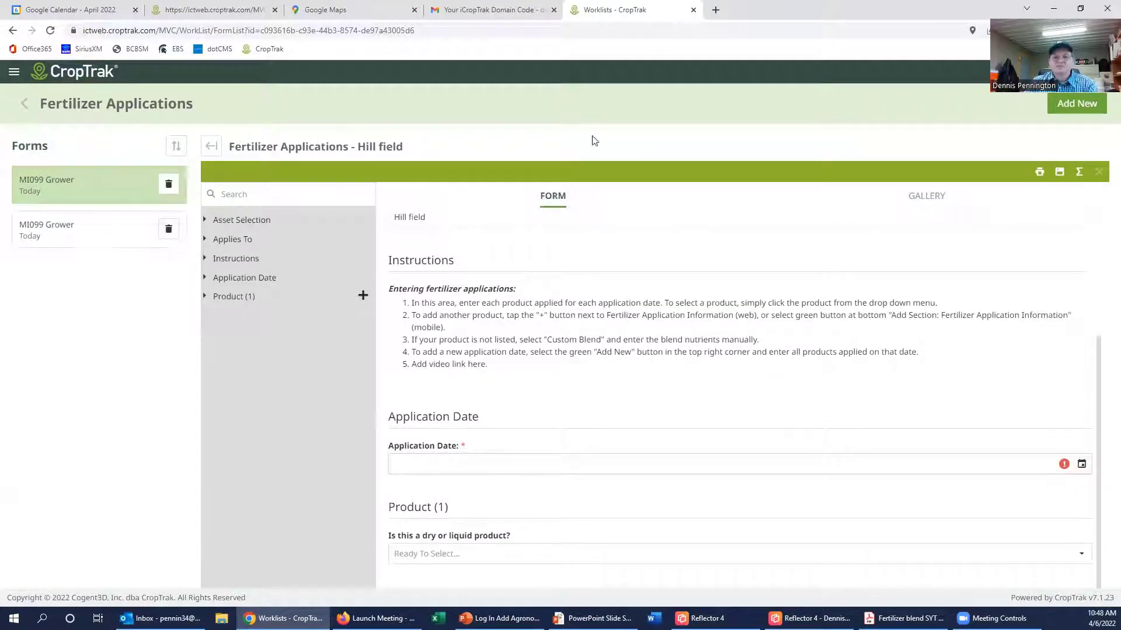
pyautogui.scroll(3, 788, 253)
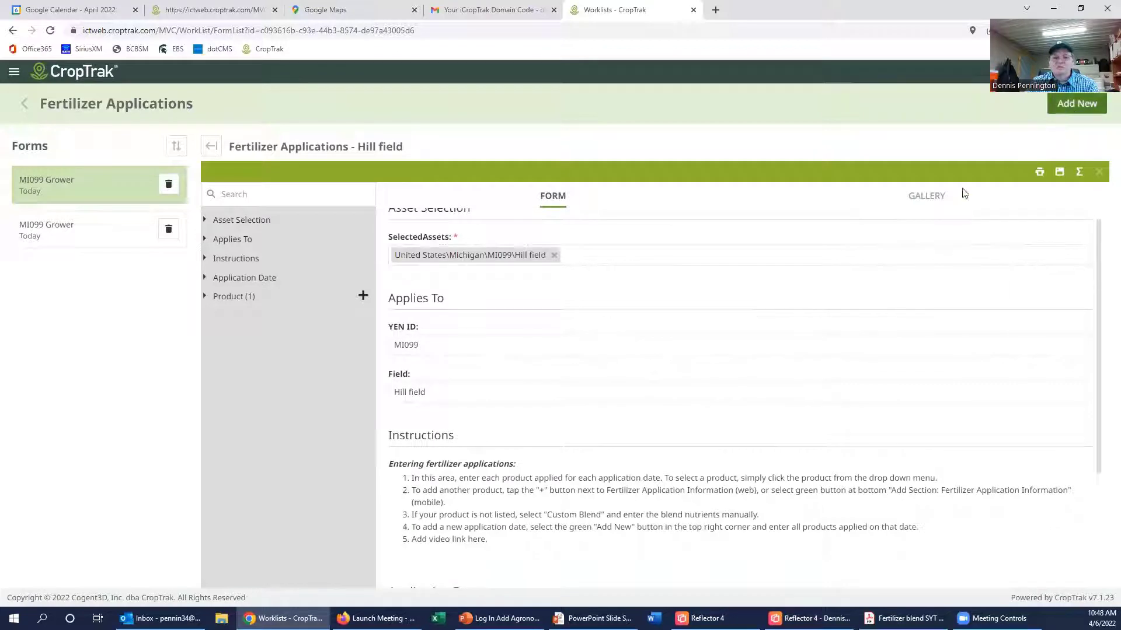
# Step: Discard the unfinished form and start a new blank Hill field fertilizer application
pyautogui.click(1071, 110)
pyautogui.click(617, 108)
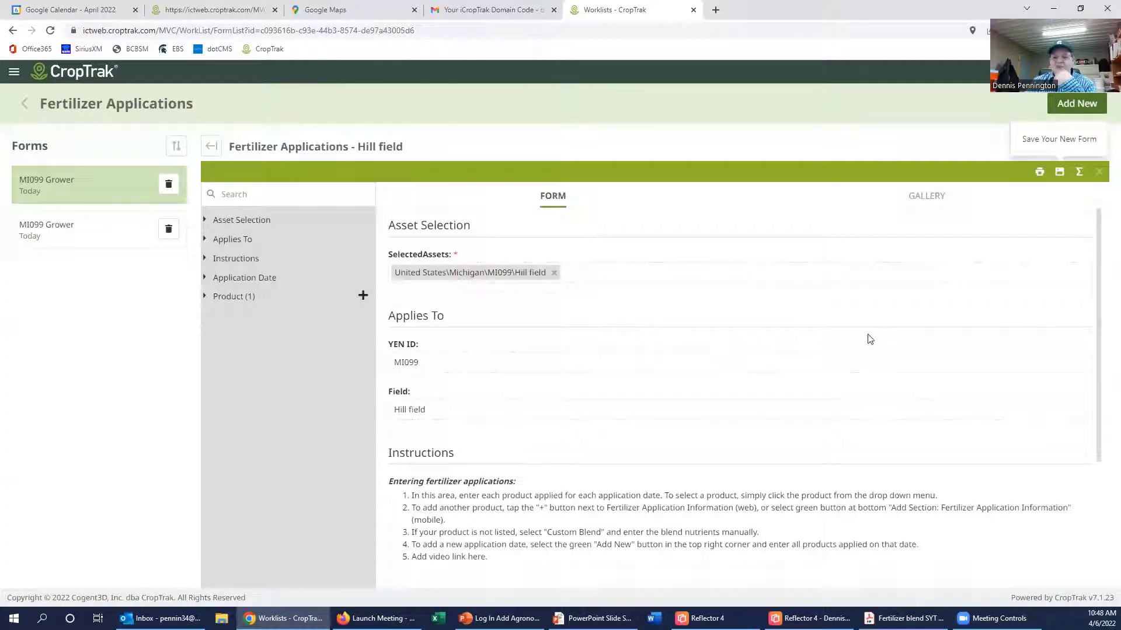
pyautogui.scroll(-3, 678, 383)
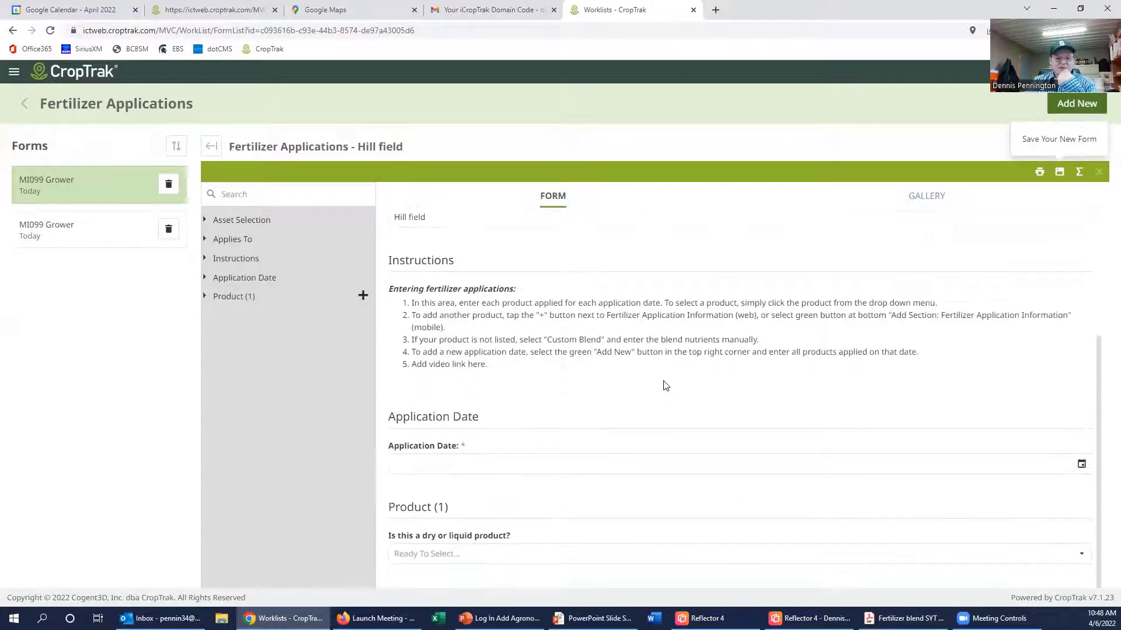
pyautogui.click(1081, 464)
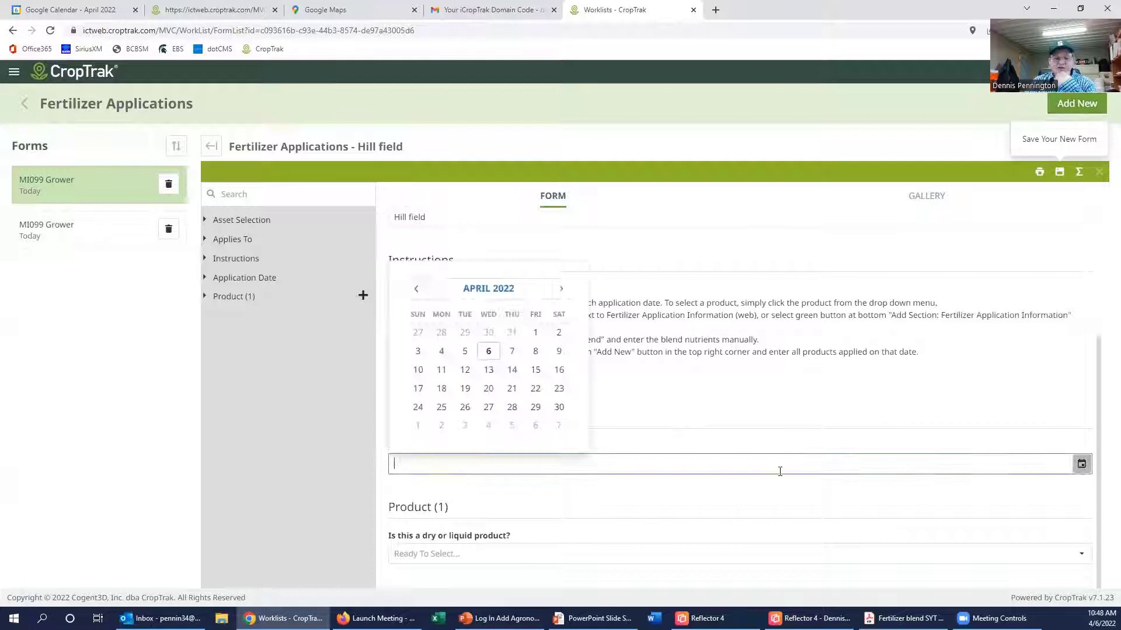
# Step: Pick April 6, 2022 as the date and Feekes secondary stage '2 Beginning of tillering'
pyautogui.click(489, 352)
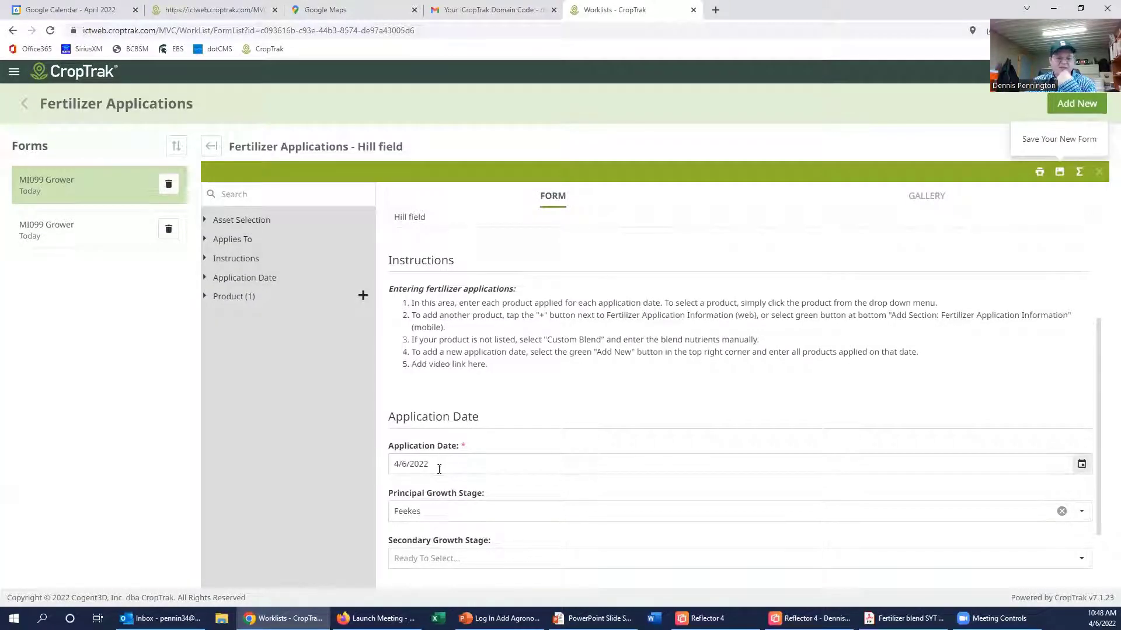
pyautogui.moveTo(445, 467); pyautogui.dragTo(371, 459)
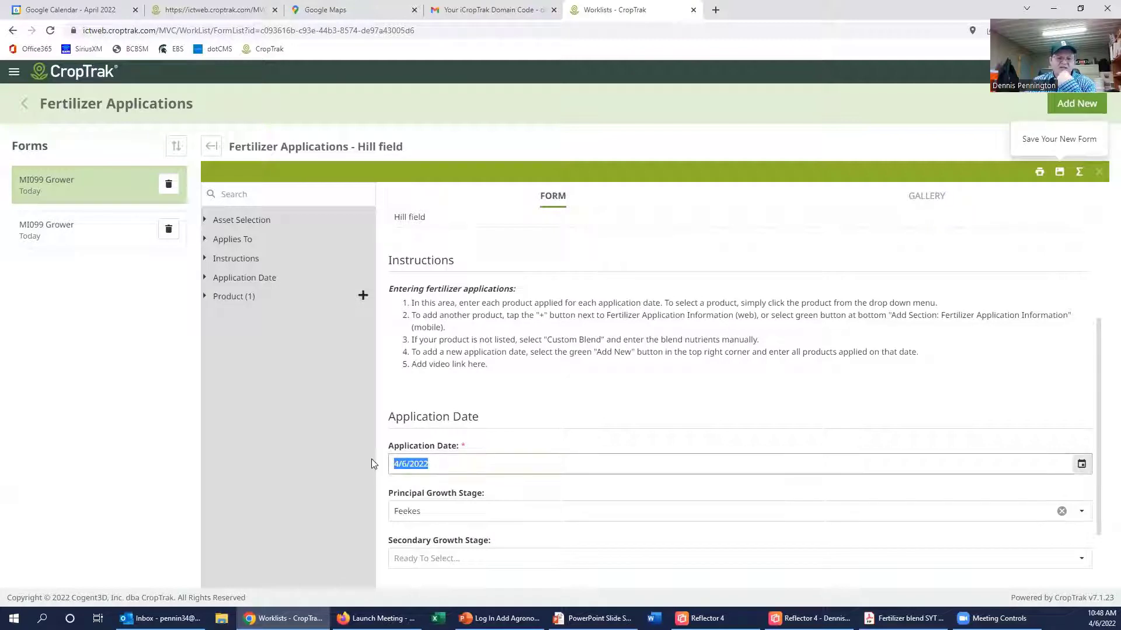
pyautogui.click(439, 512)
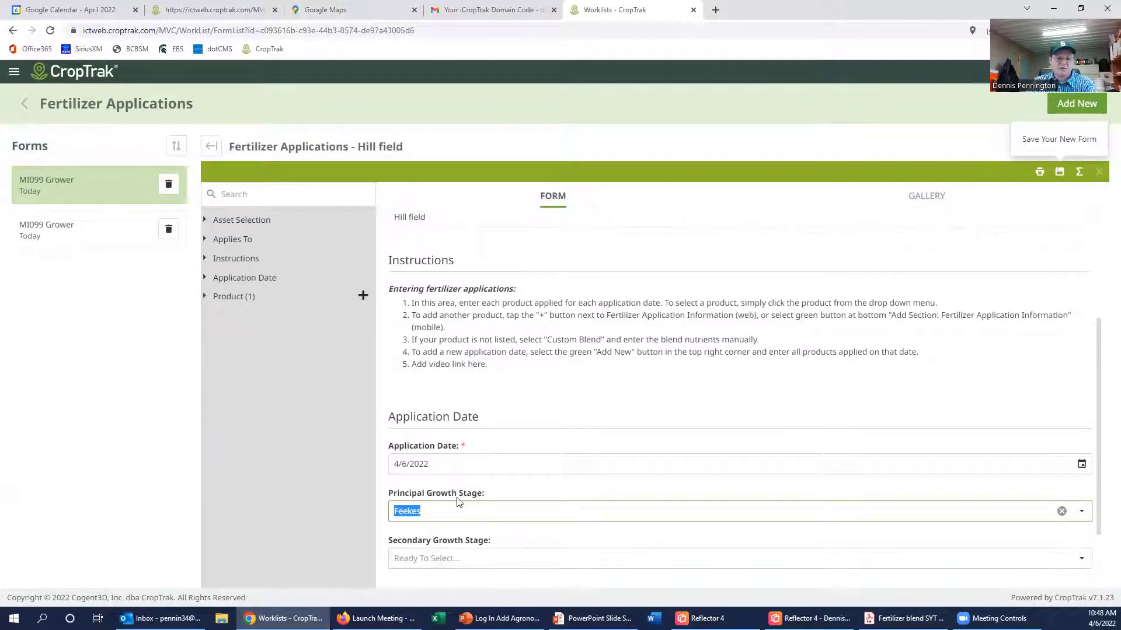
pyautogui.click(445, 555)
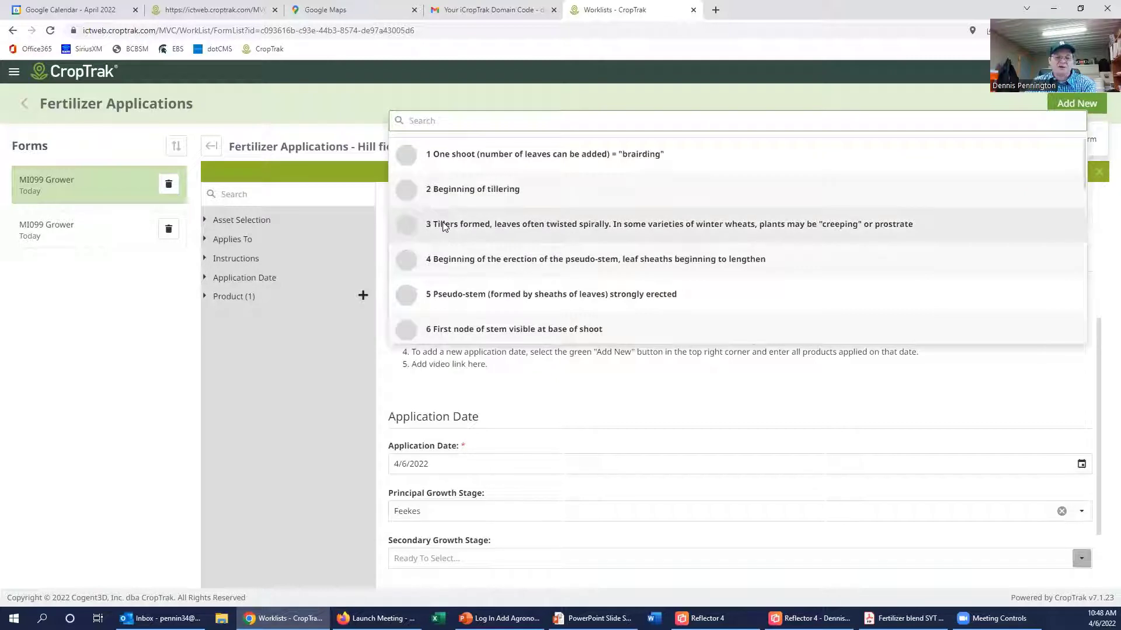
pyautogui.click(400, 188)
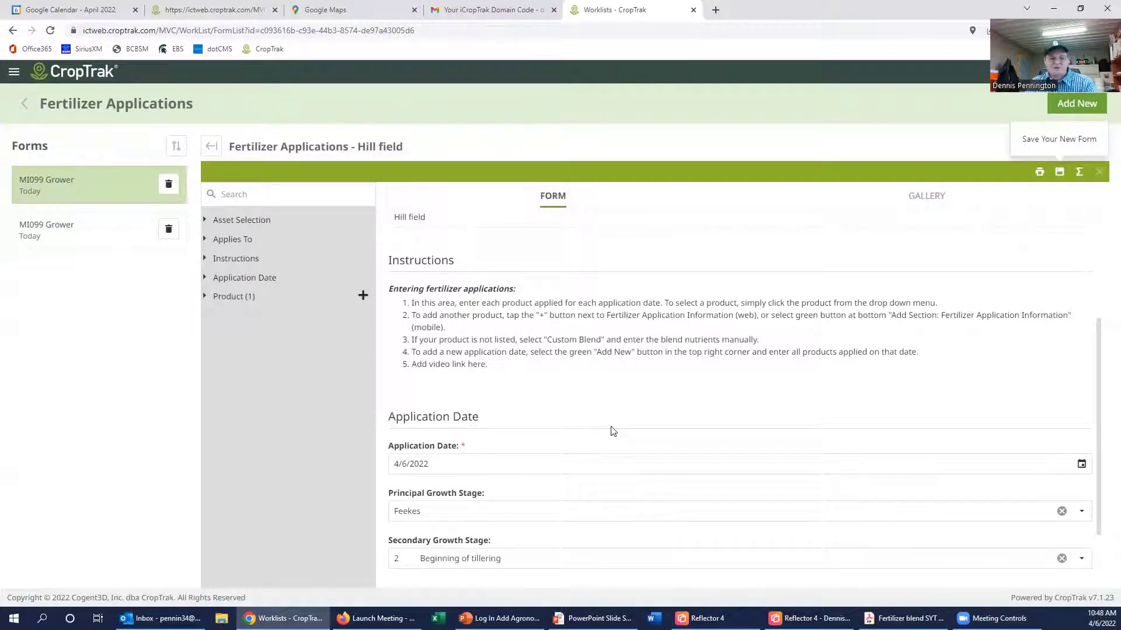
pyautogui.scroll(-2, 576, 443)
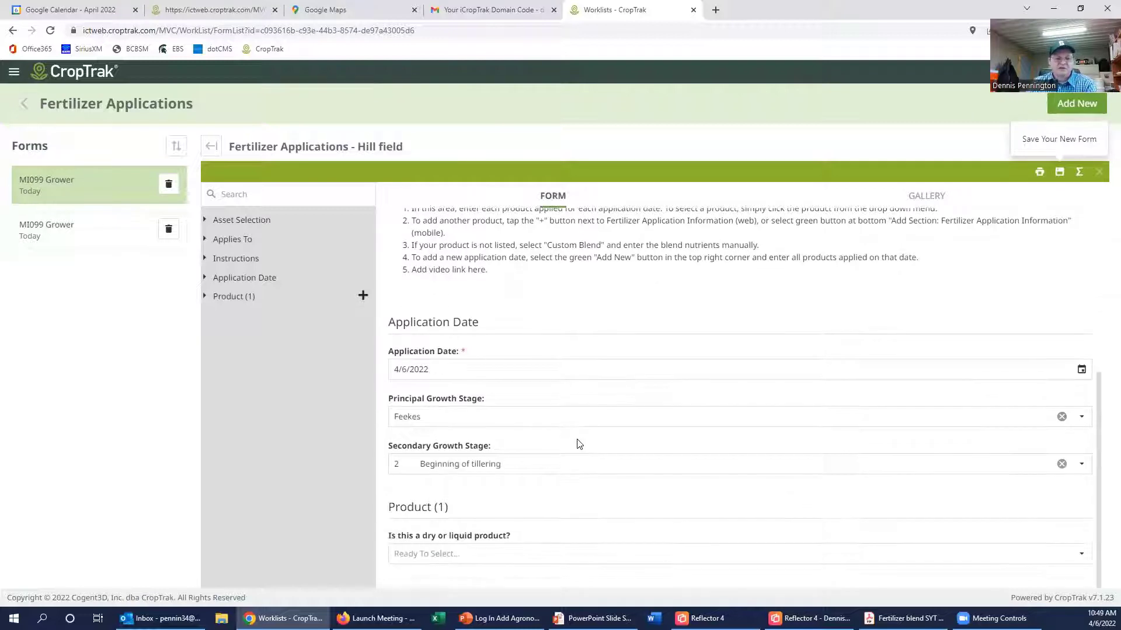
# Step: Mark the product as Liquid and choose 28% UAN - Liquid
pyautogui.click(490, 553)
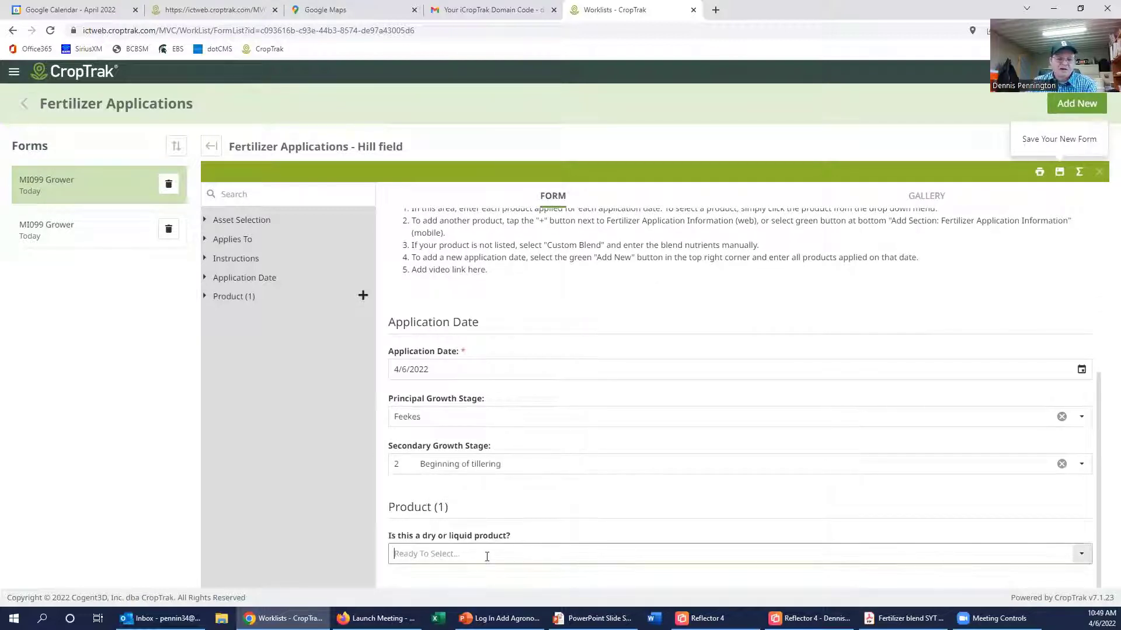
pyautogui.click(445, 527)
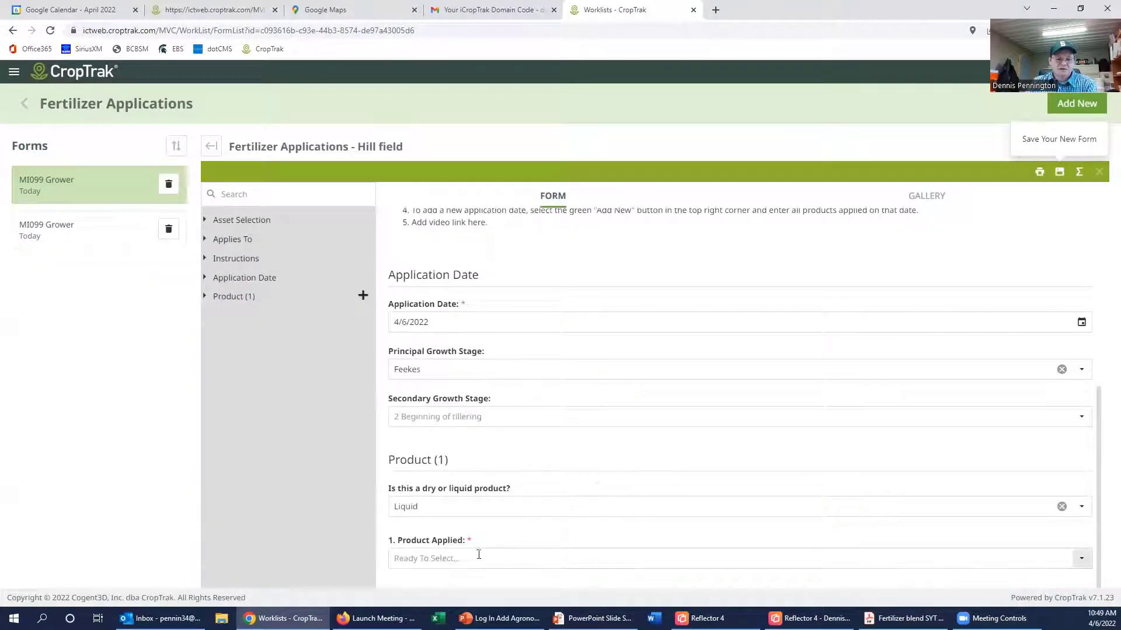
pyautogui.click(479, 556)
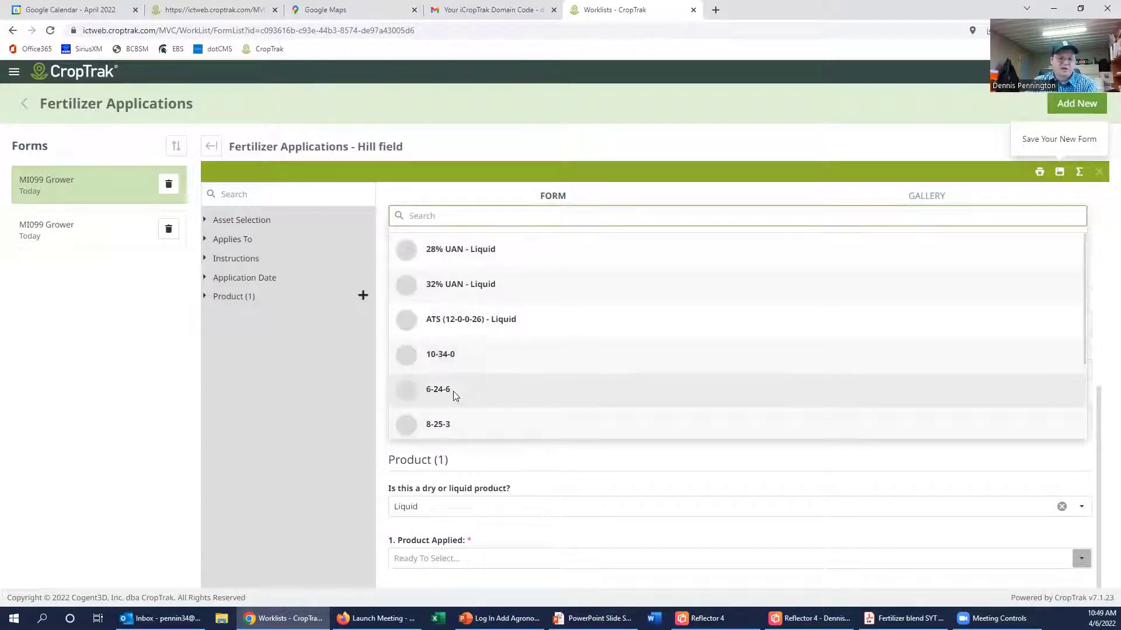
pyautogui.scroll(-3, 461, 397)
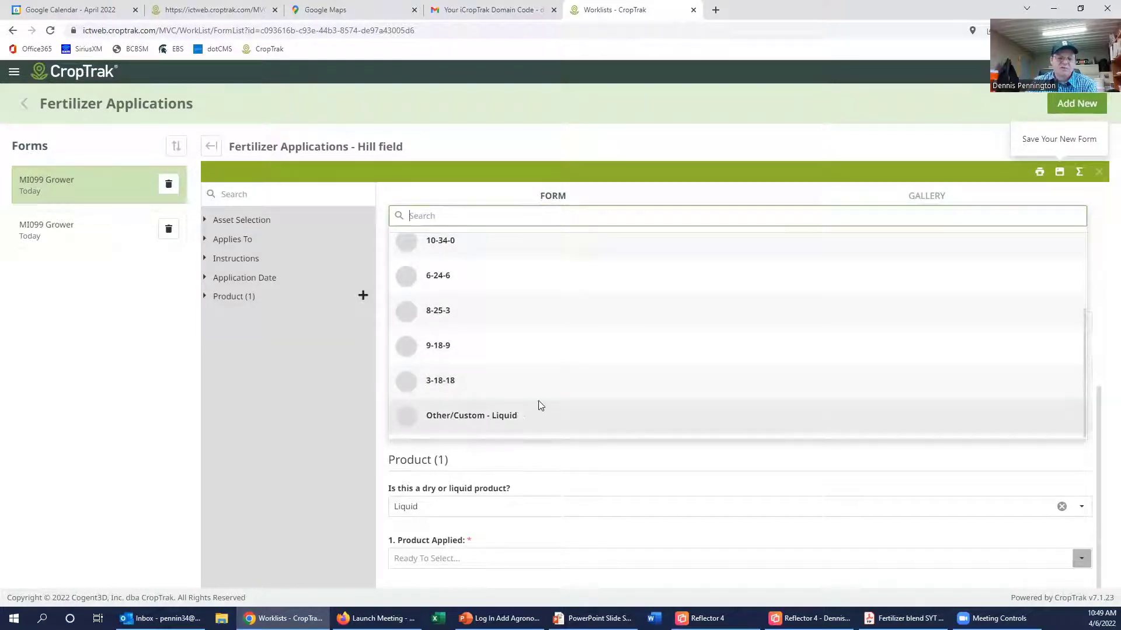
pyautogui.scroll(3, 537, 403)
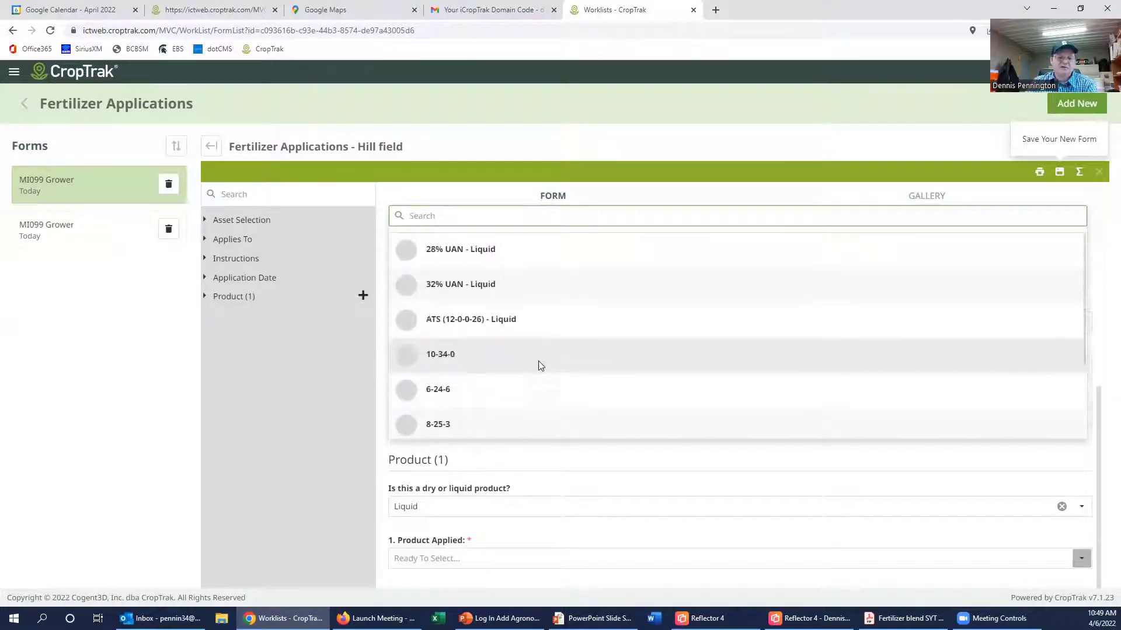
pyautogui.click(457, 251)
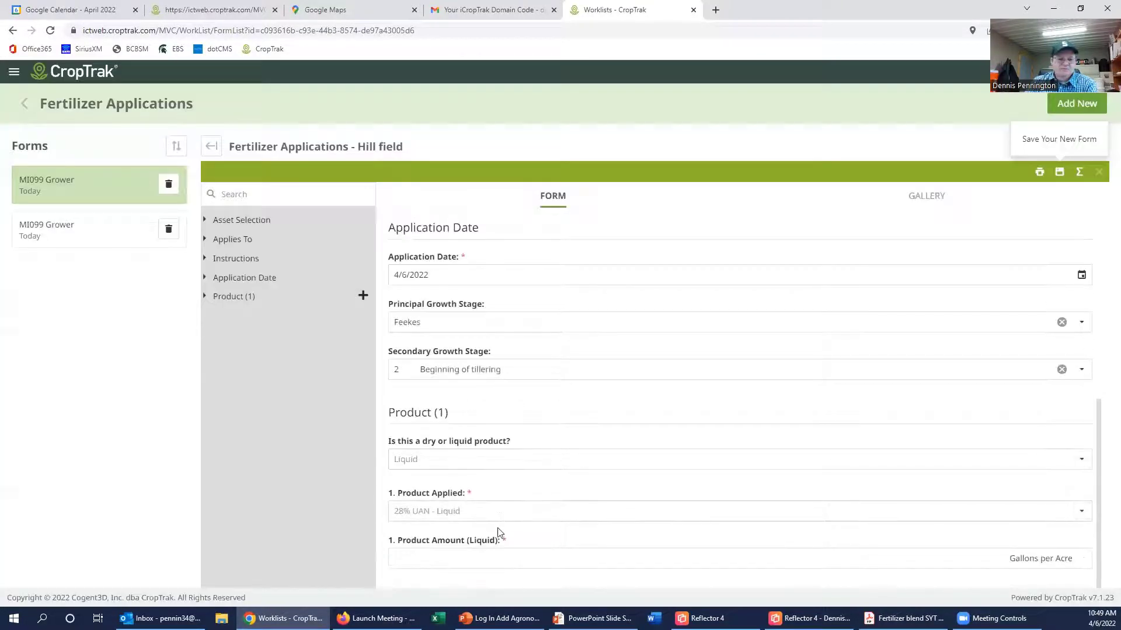
# Step: Enter 20 gallons per acre as the product amount and save the application
pyautogui.click(1054, 559)
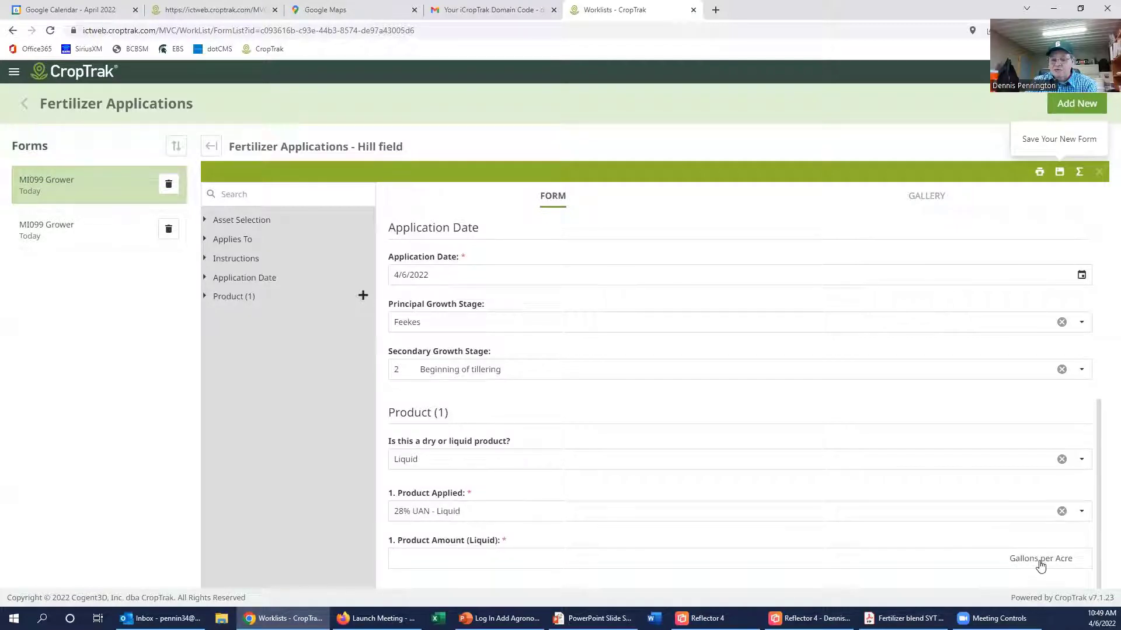
pyautogui.click(1041, 561)
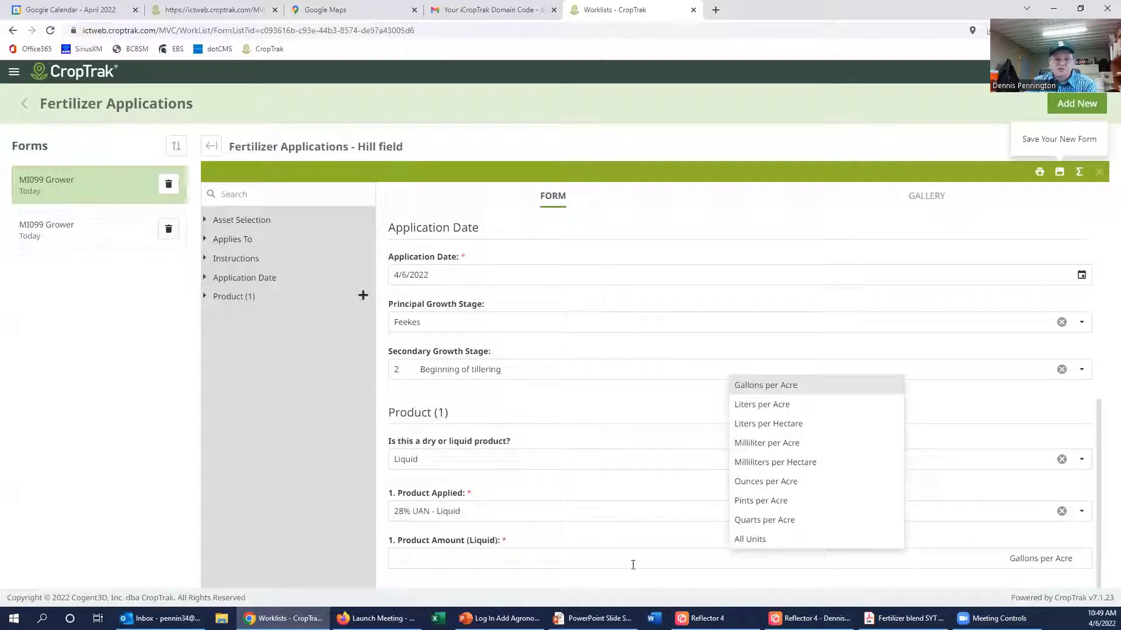
pyautogui.click(487, 556)
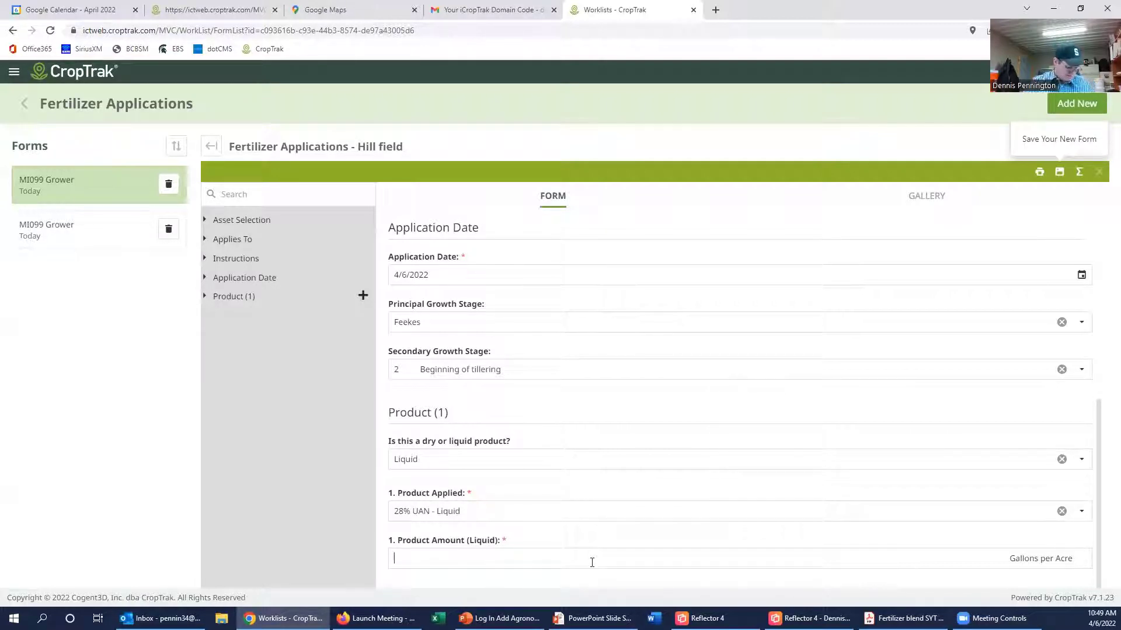
pyautogui.write('200')
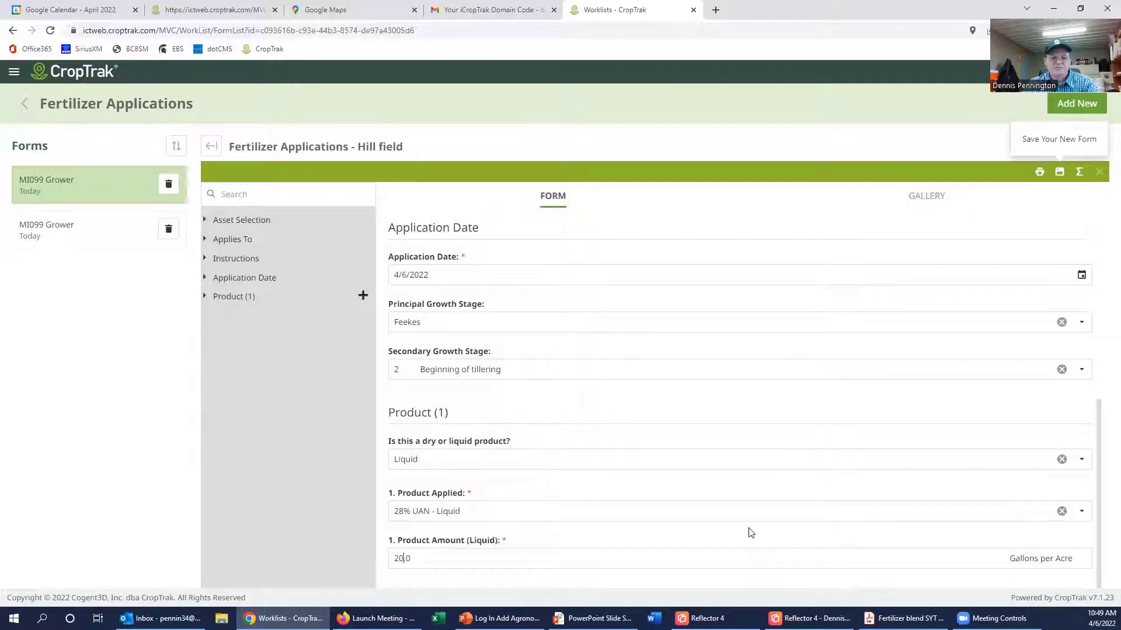
pyautogui.click(1060, 171)
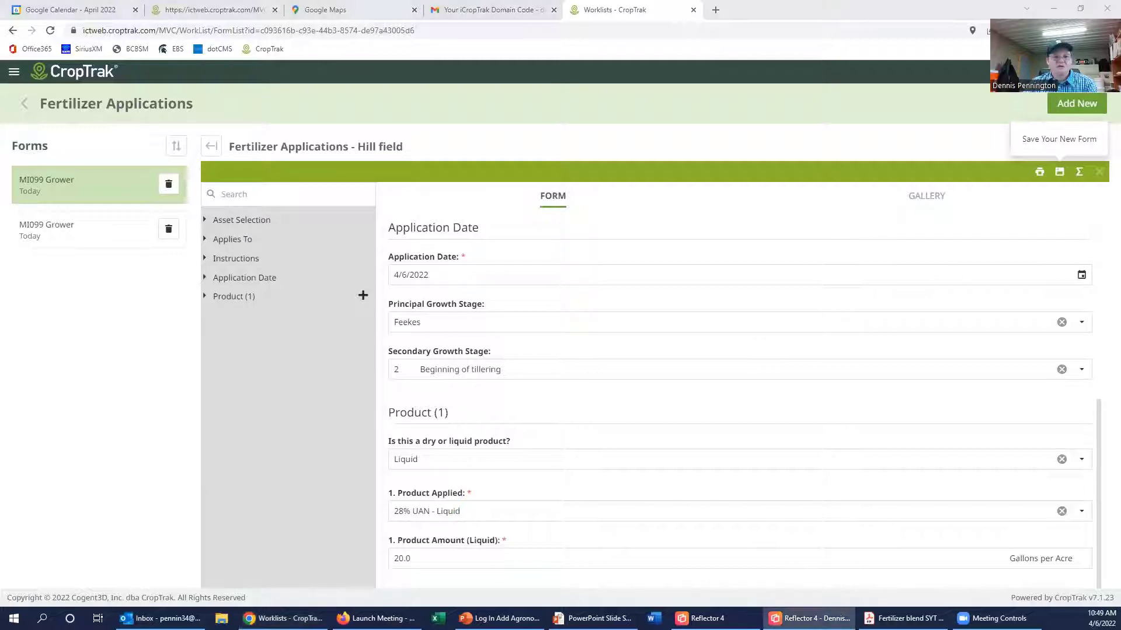
# Step: Open a blank Hill field form on the mirrored iPad, then move the iPad window aside
pyautogui.moveTo(0, 118); pyautogui.dragTo(506, 75)
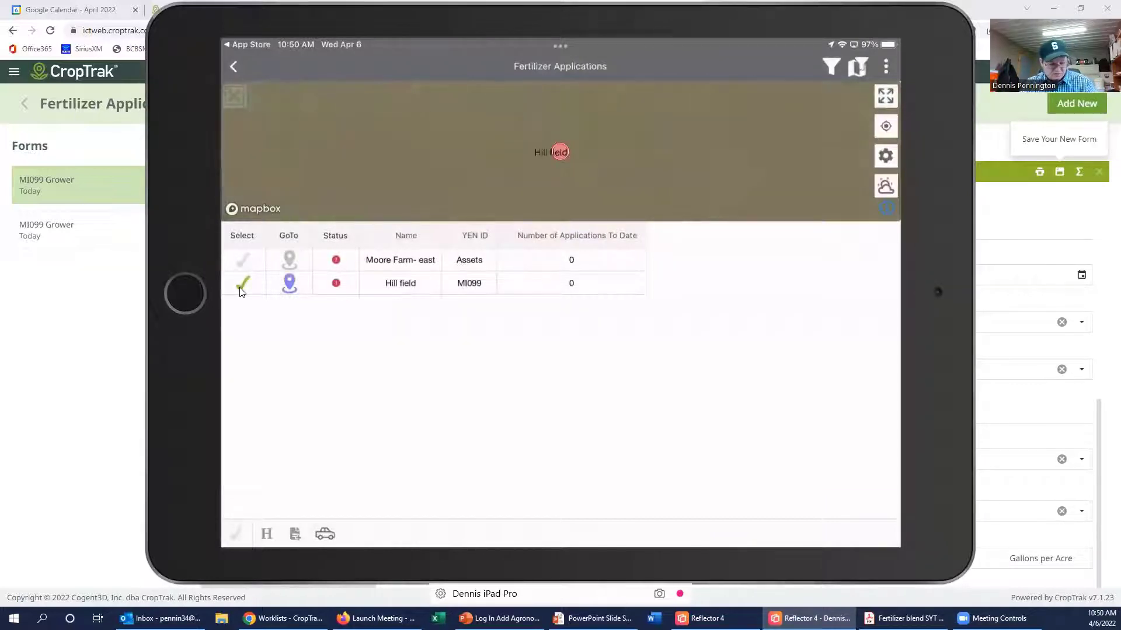
pyautogui.click(296, 535)
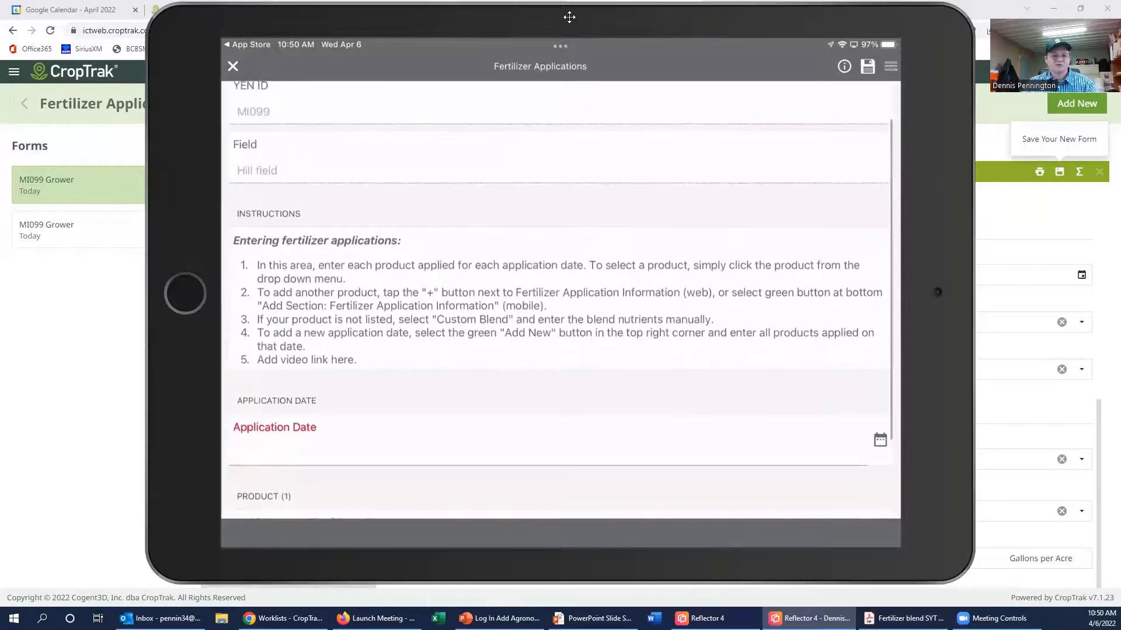
pyautogui.moveTo(570, 17); pyautogui.dragTo(1120, 17)
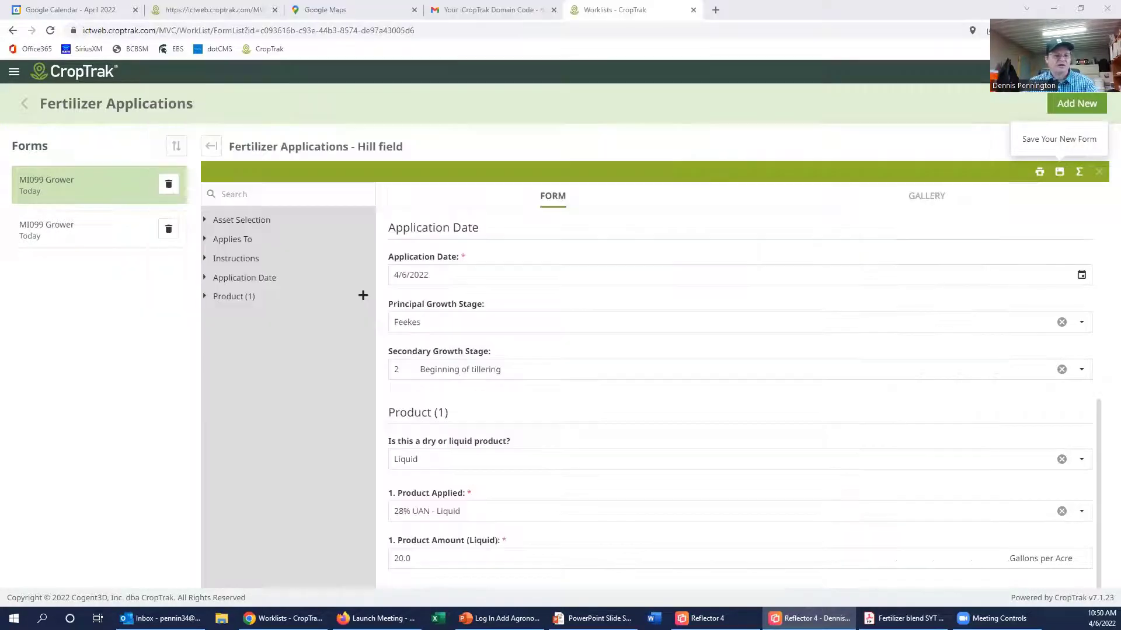
# Step: Keep the fertilizer form rather than discarding it and add a Product (2) section
pyautogui.click(25, 103)
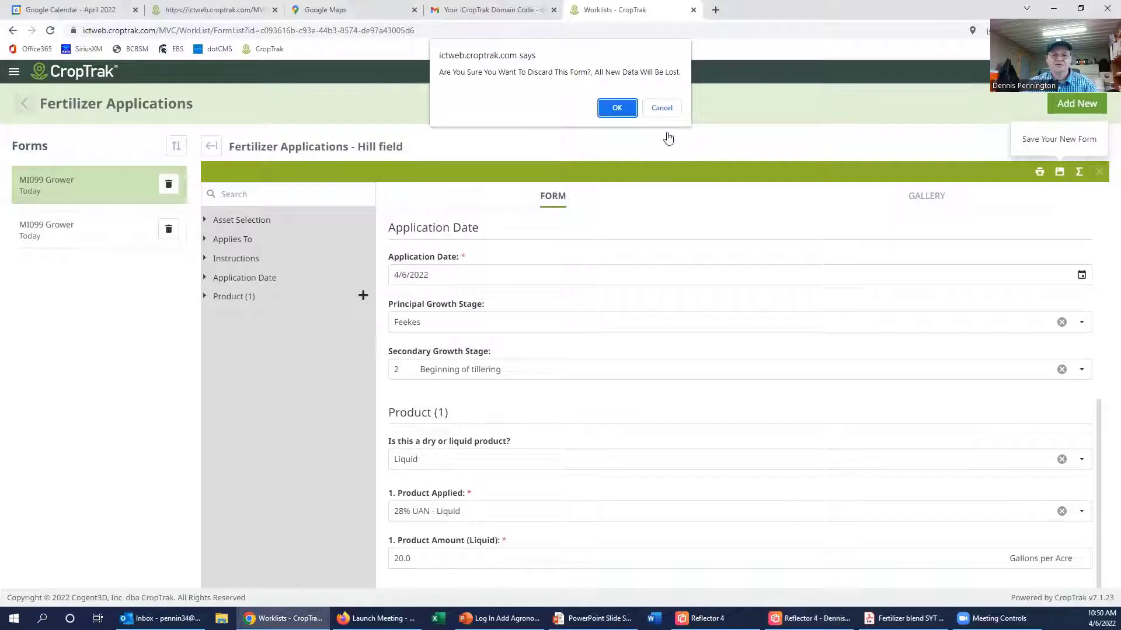
pyautogui.click(662, 108)
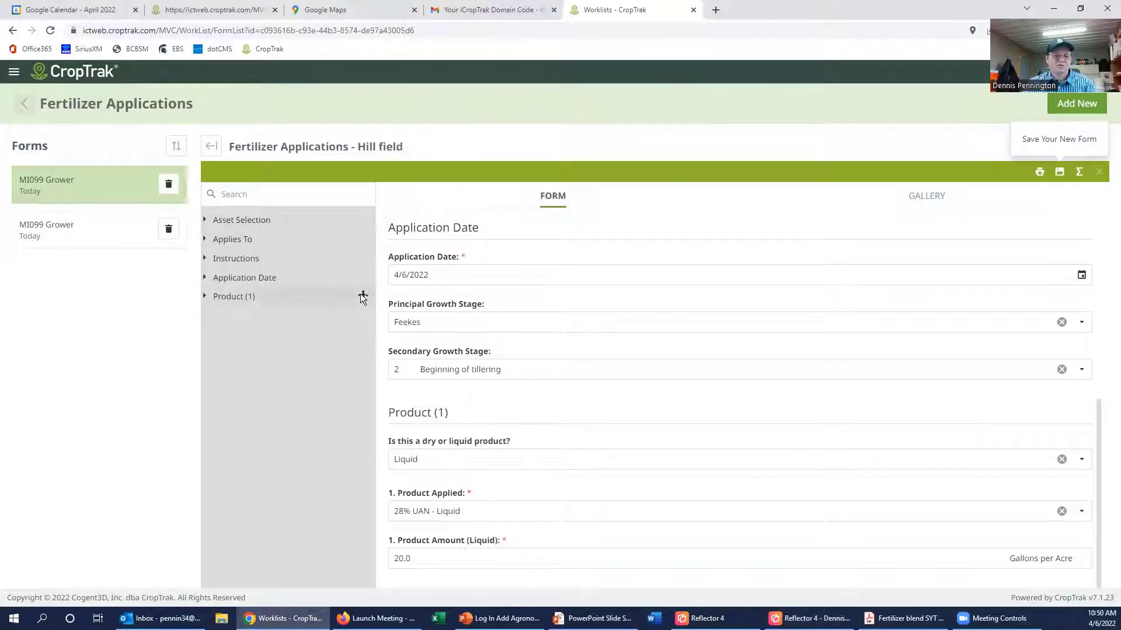
pyautogui.click(362, 296)
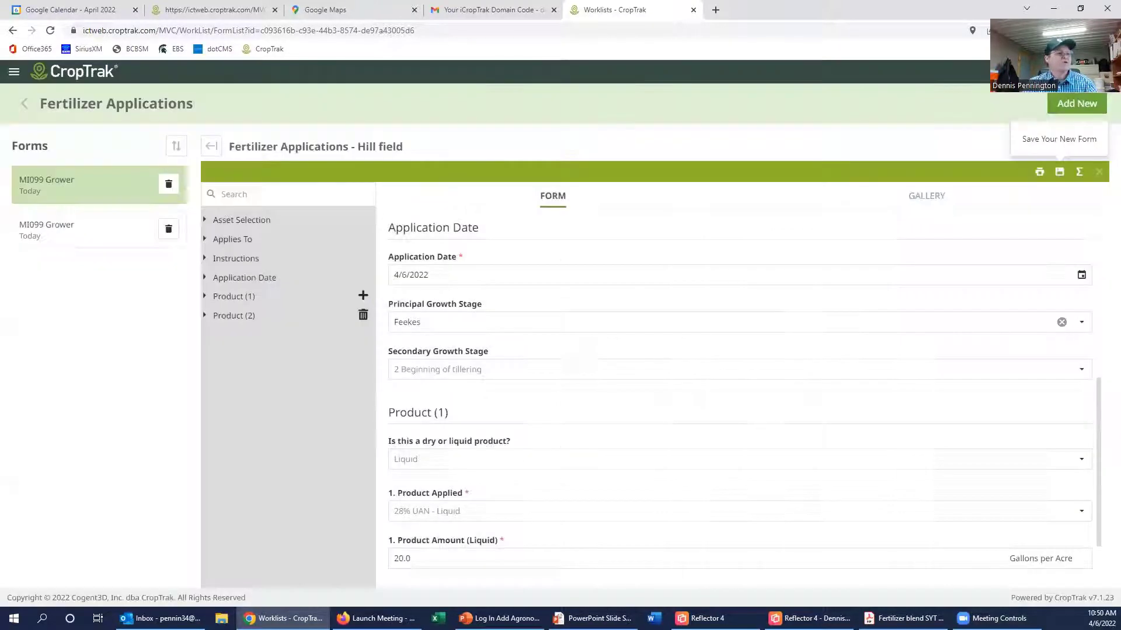
pyautogui.hotkey('alt', 'Tab')
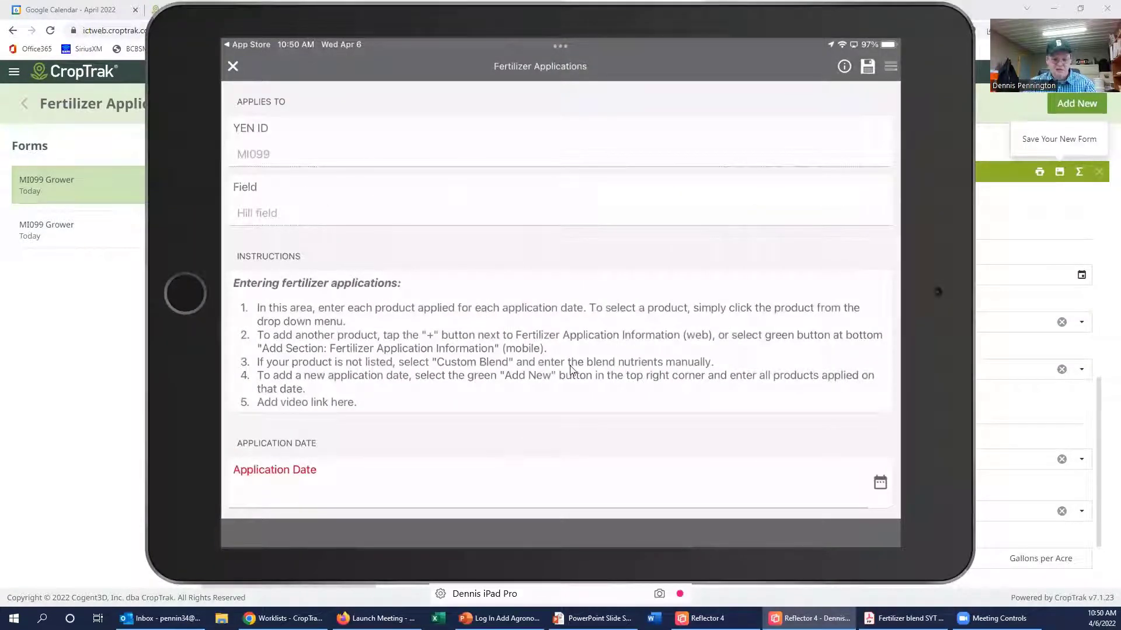
# Step: Pick the fertilizer application date on the iPad form
pyautogui.scroll(-3, 571, 370)
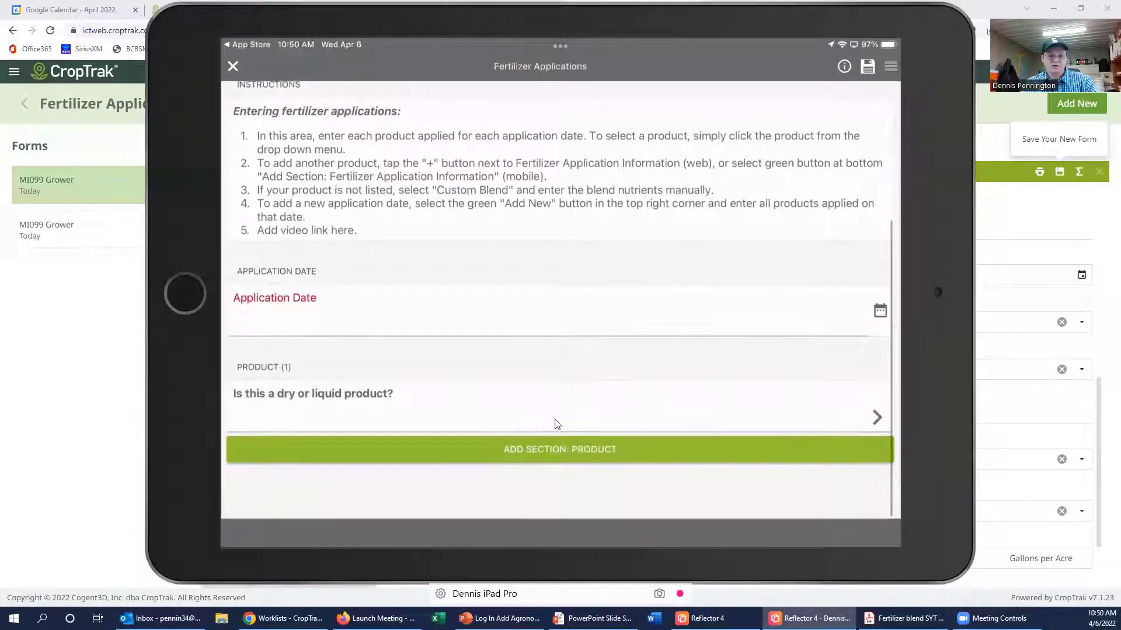
pyautogui.scroll(-1, 549, 454)
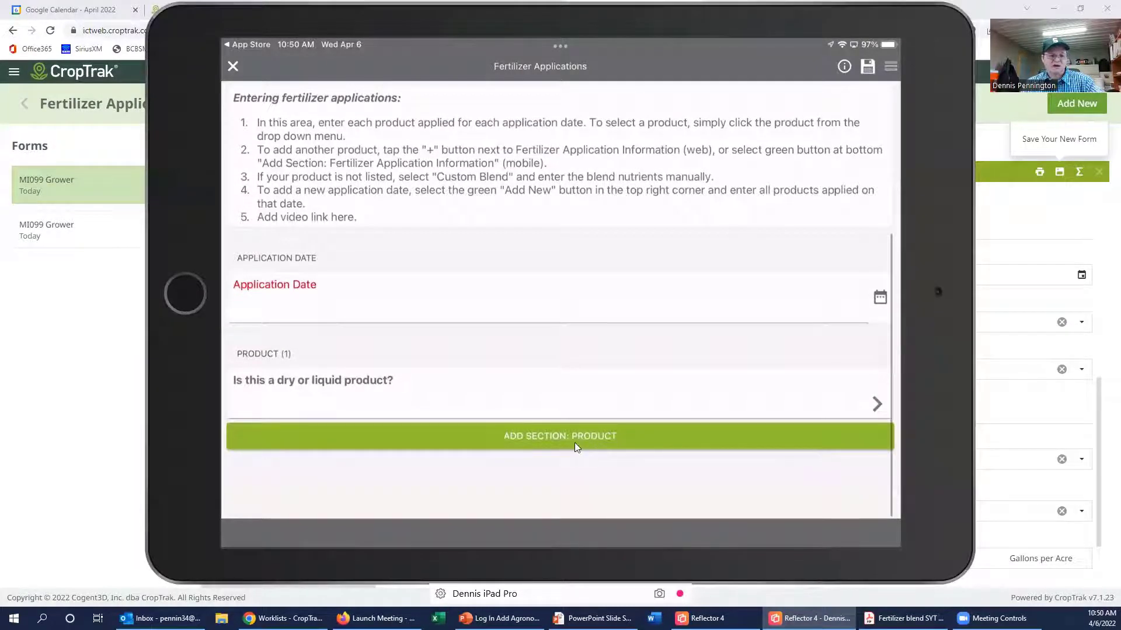
pyautogui.scroll(1, 890, 303)
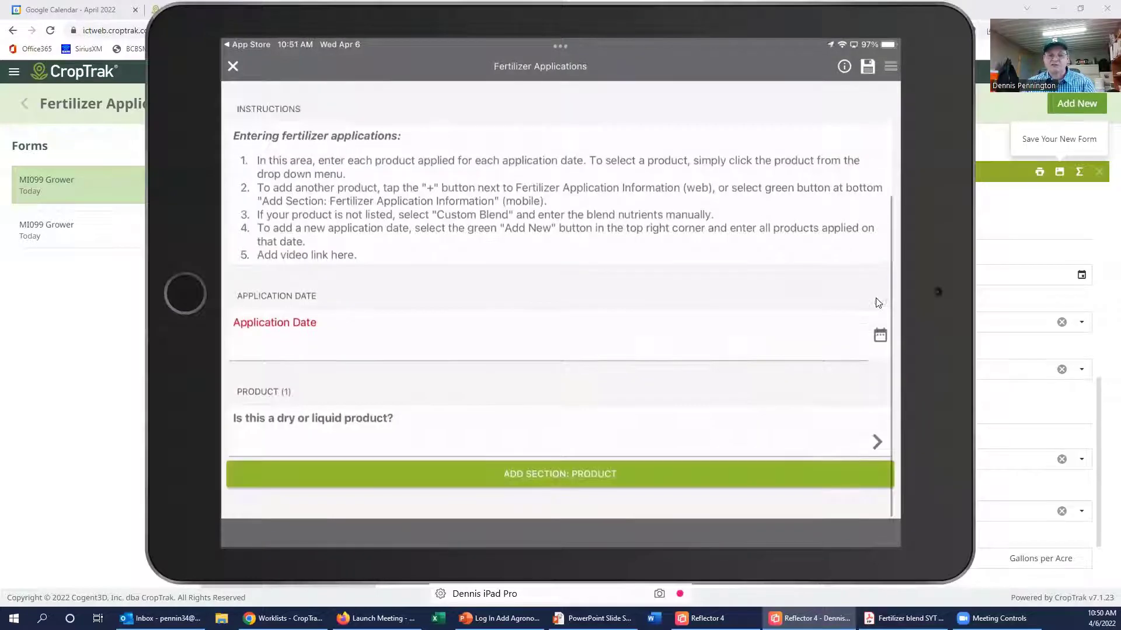
pyautogui.click(880, 335)
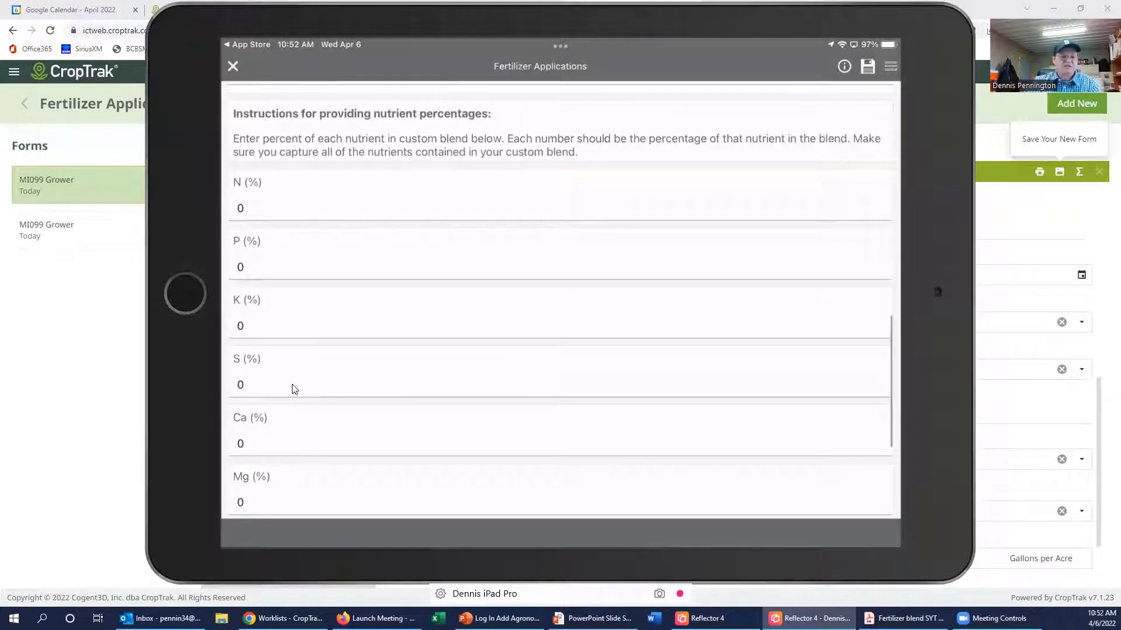
# Step: Enter the custom blend nutrient percentages, N 30% and P 25%
pyautogui.click(264, 213)
pyautogui.press('BackSpace')
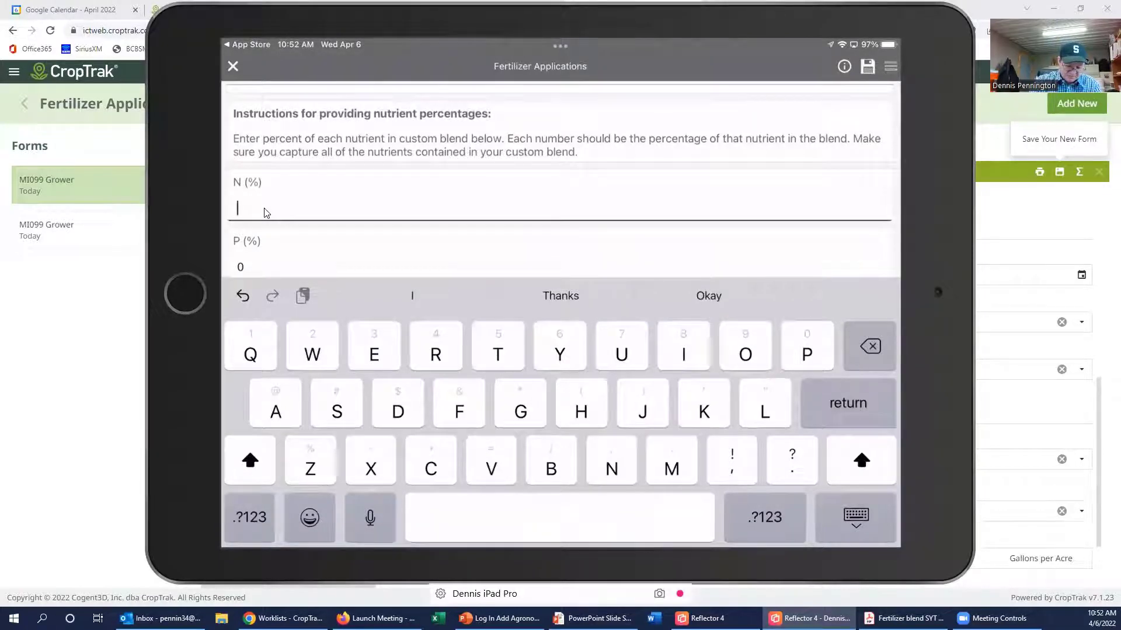
pyautogui.write('E')
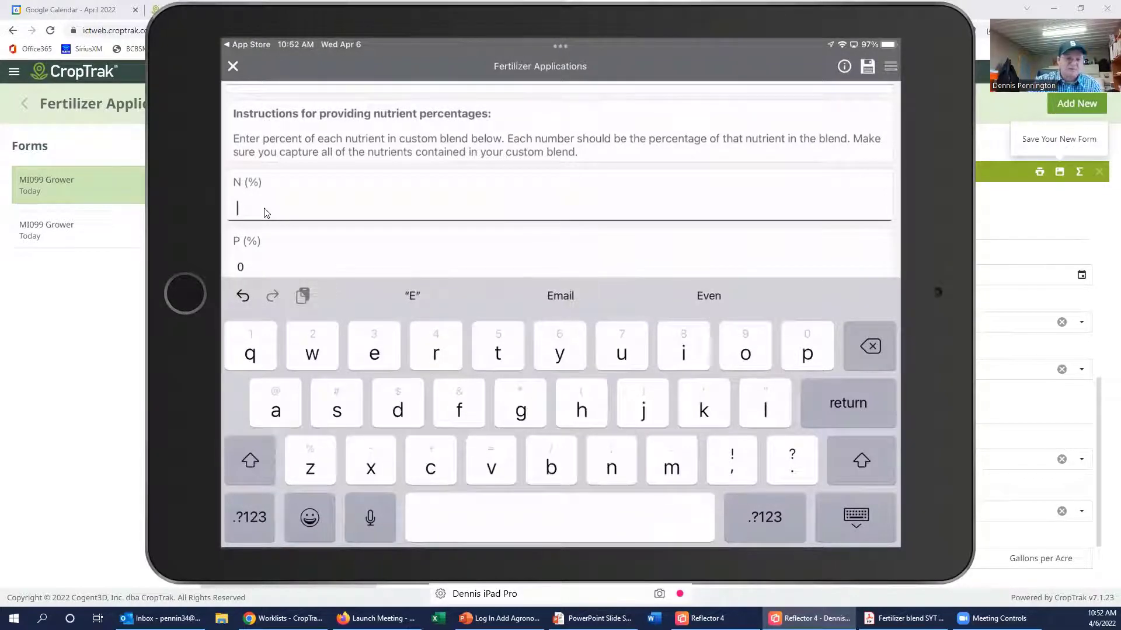
pyautogui.write('3')
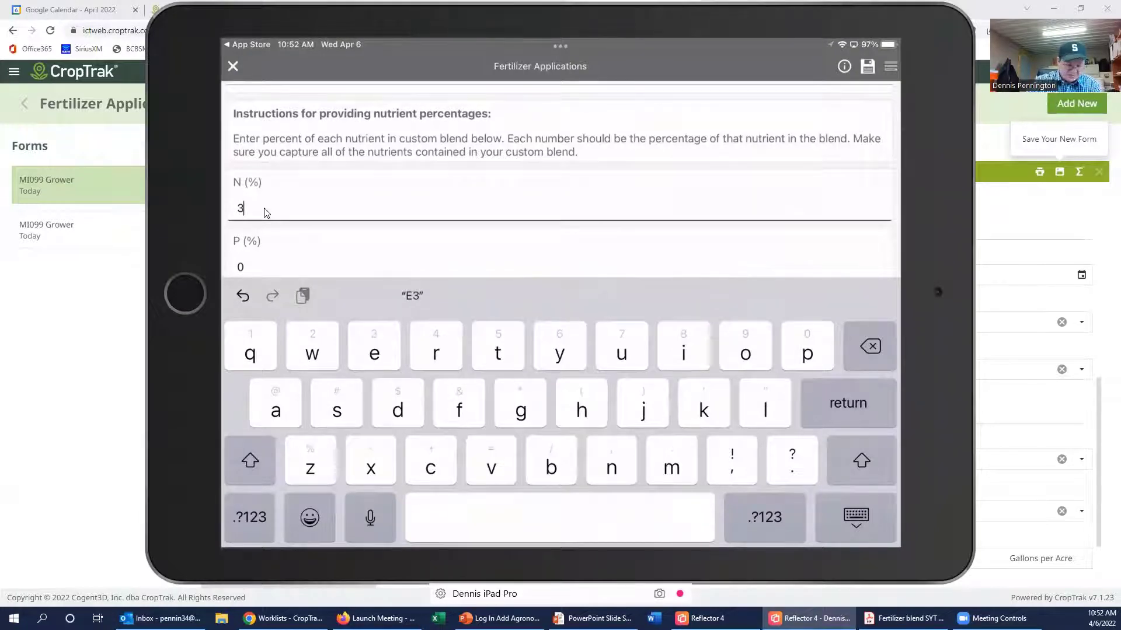
pyautogui.write('0')
pyautogui.scroll(-2, 559, 190)
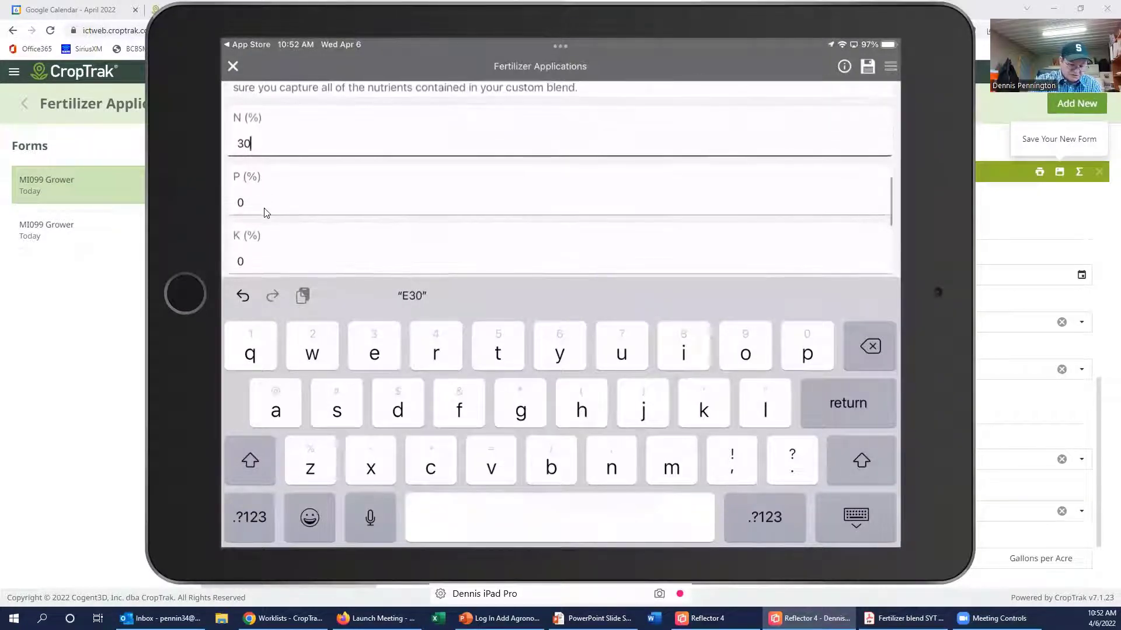
pyautogui.click(264, 212)
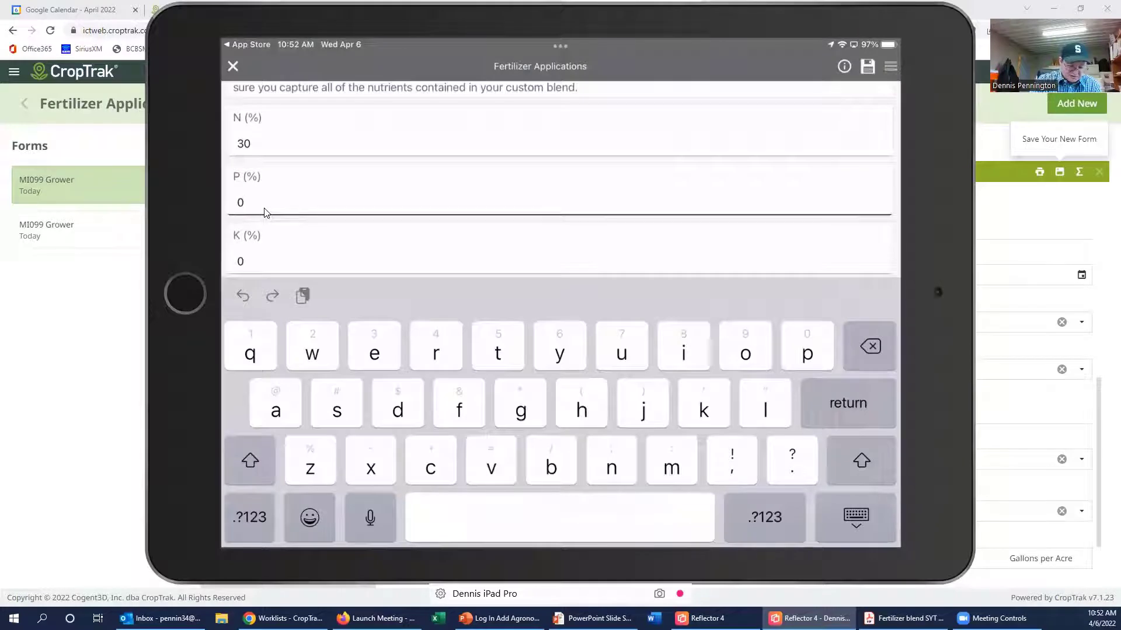
pyautogui.write('25')
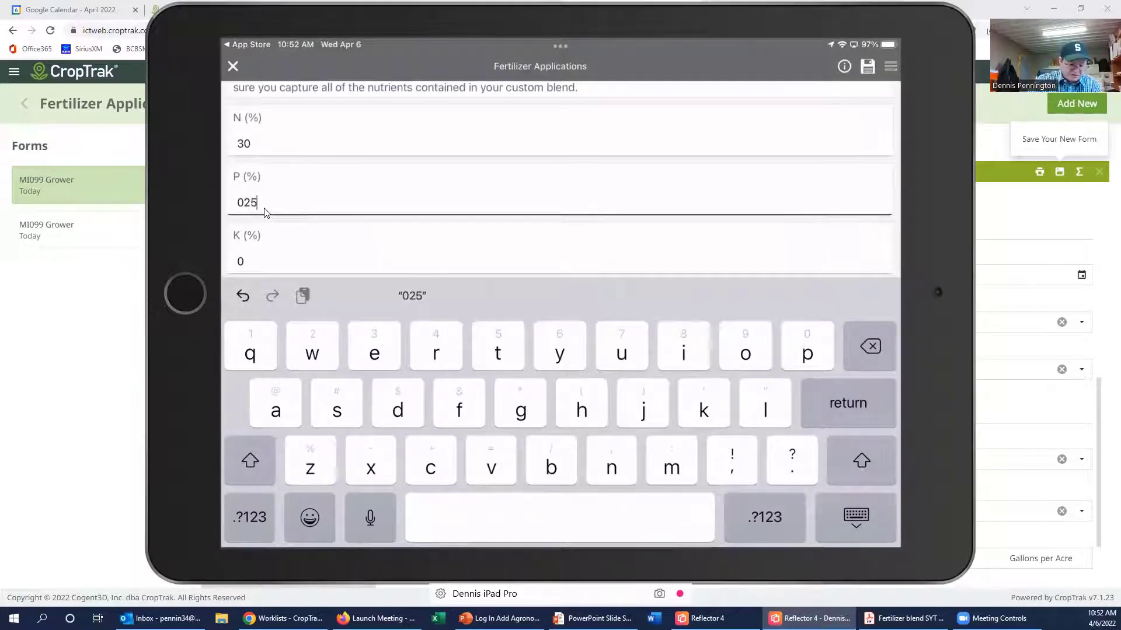
pyautogui.scroll(-2, 265, 209)
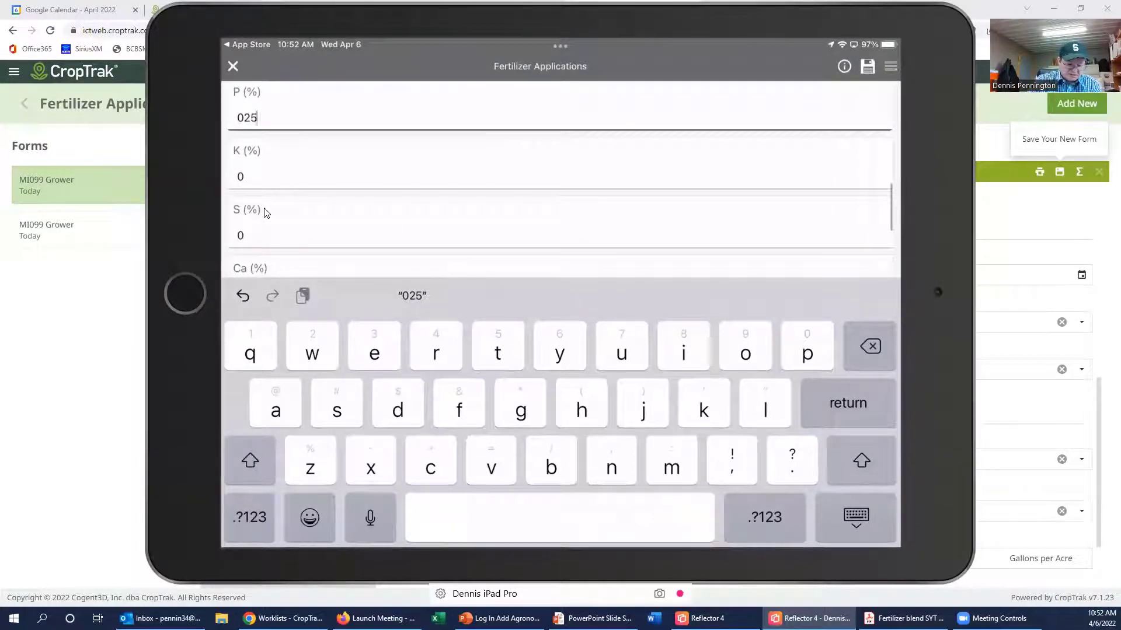
pyautogui.press('Tab')
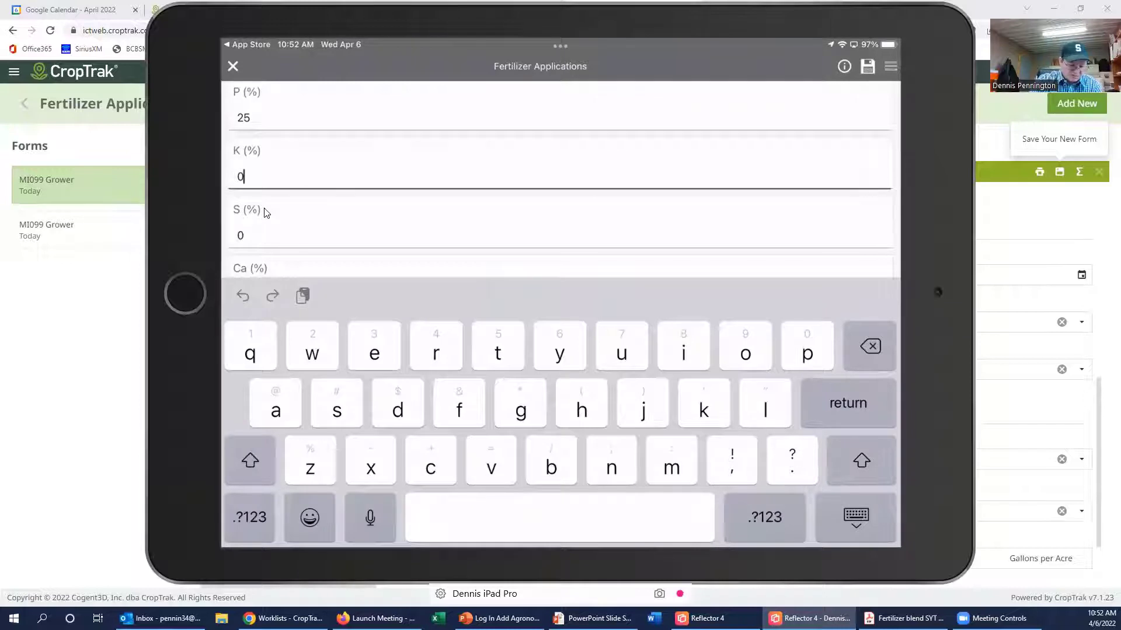
pyautogui.press('Tab')
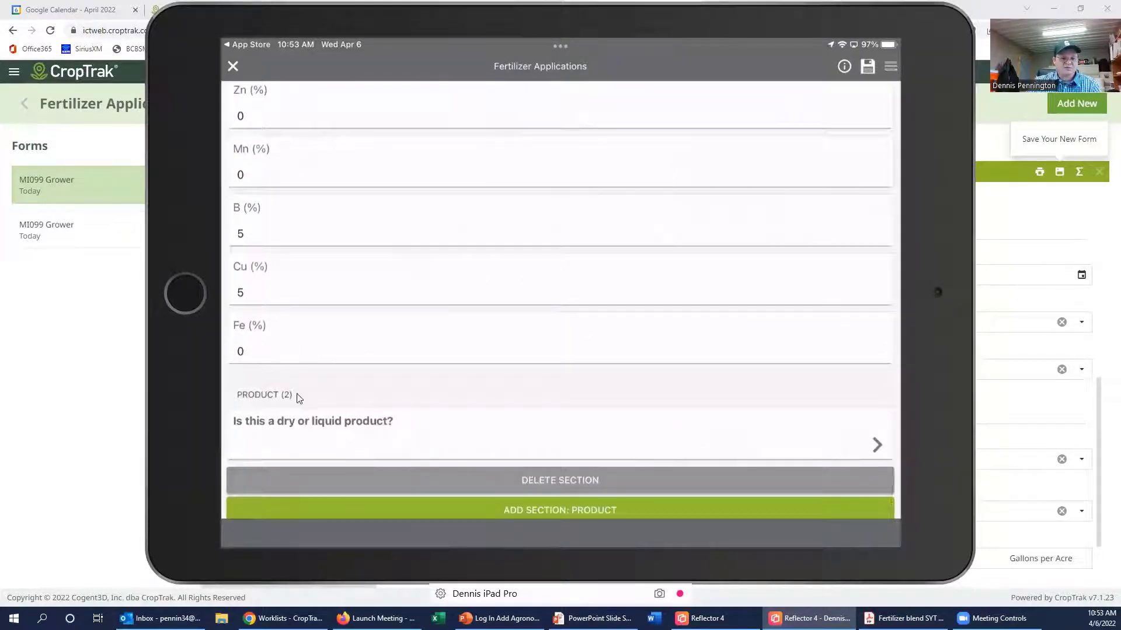
# Step: Make Product (2) liquid ATS (12-0-0-26) at 10 G/Acre and close the saved form
pyautogui.click(614, 433)
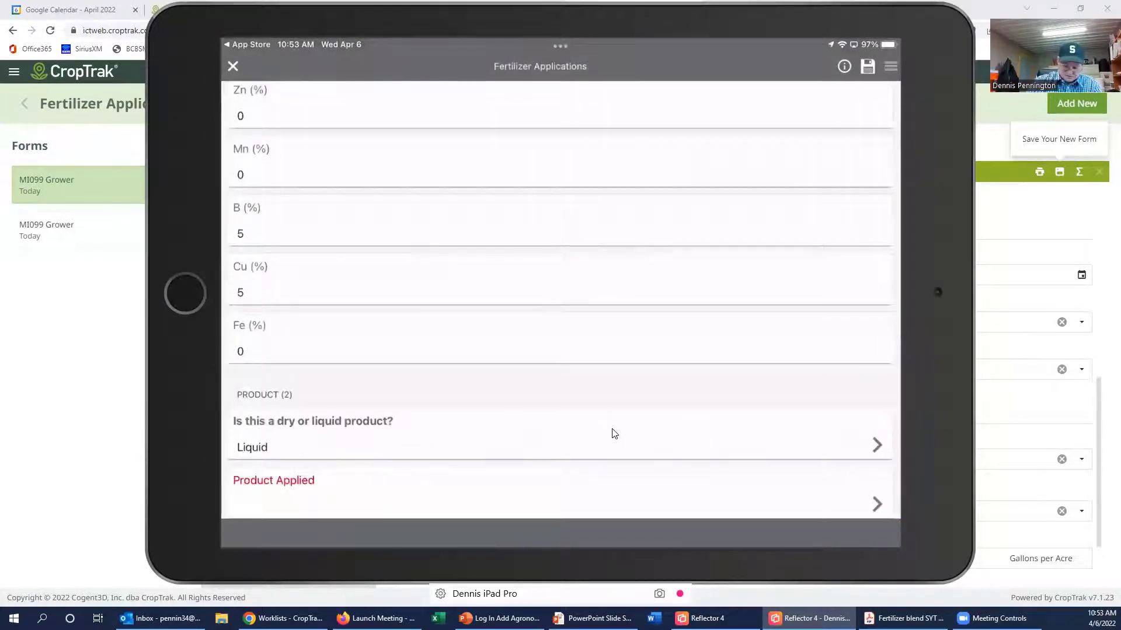
pyautogui.click(849, 512)
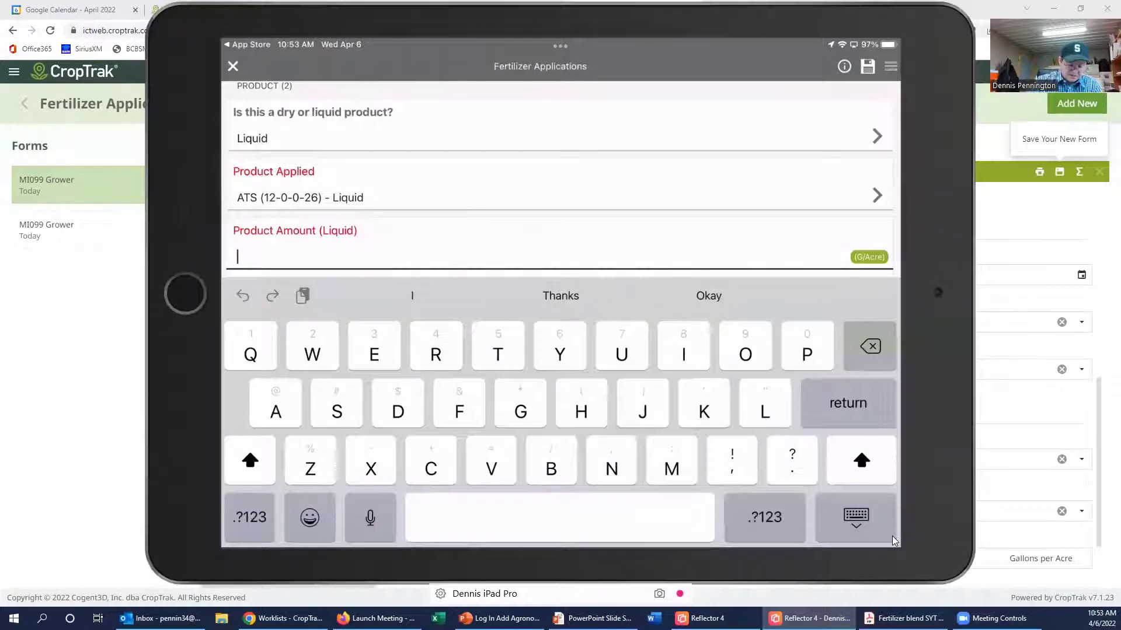
pyautogui.write('10')
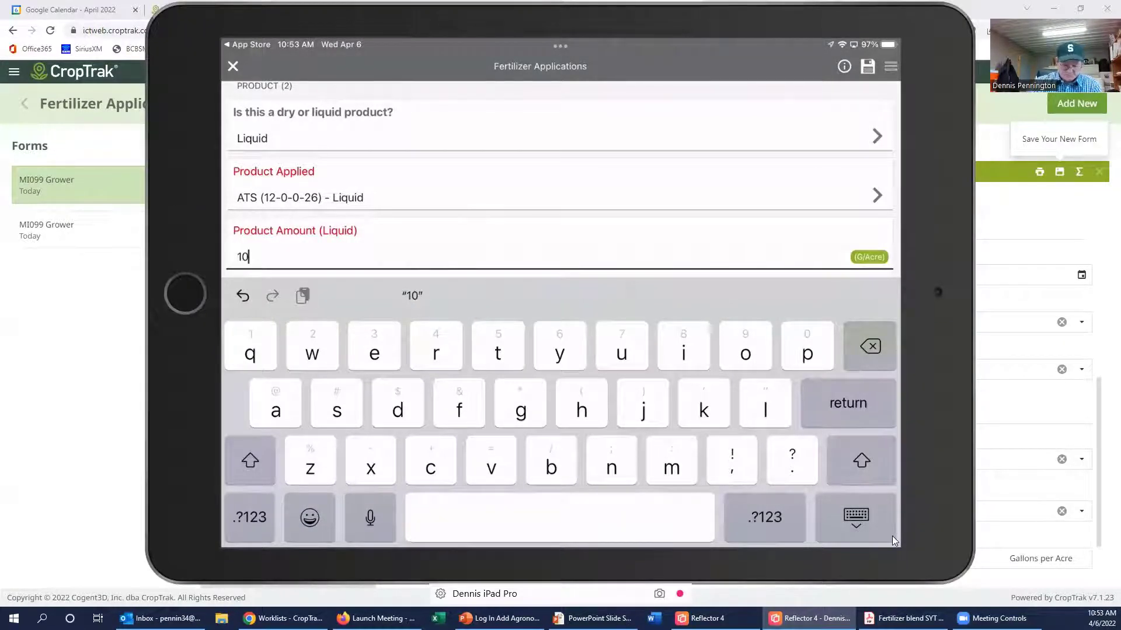
pyautogui.click(892, 536)
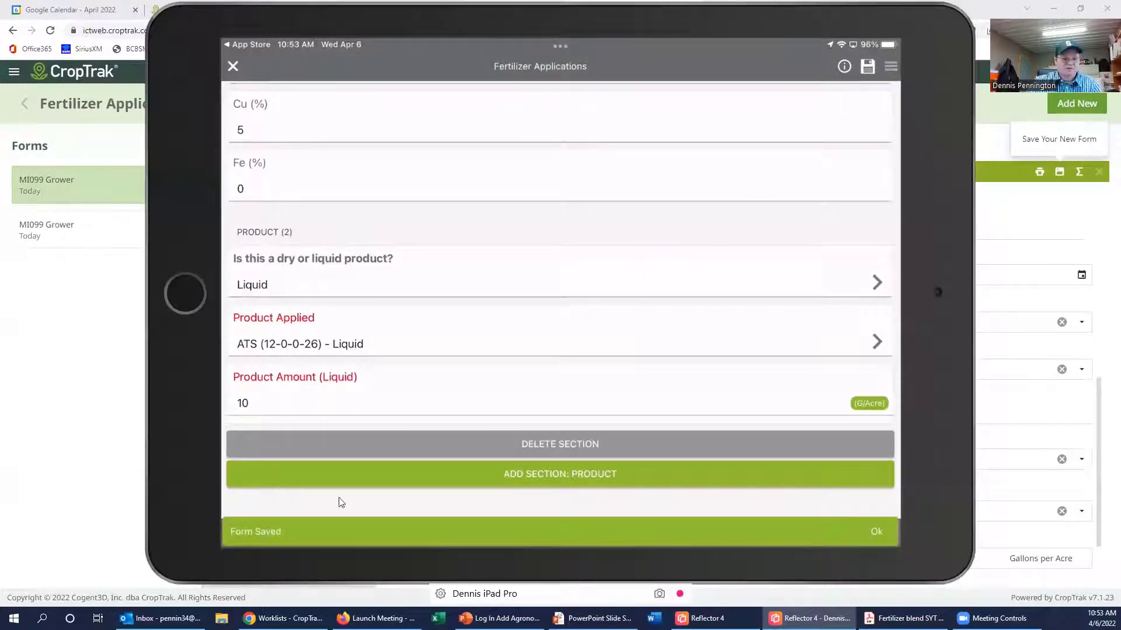
pyautogui.click(234, 66)
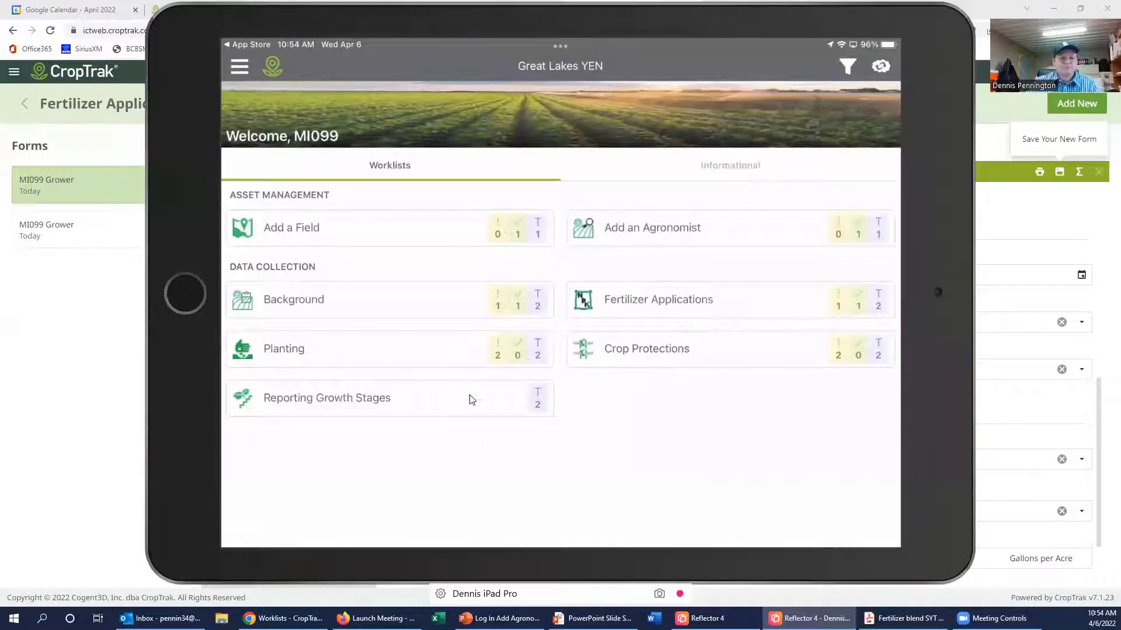
# Step: Select Hill field in the Planting worklist and close the blank Planting form after its error
pyautogui.click(407, 307)
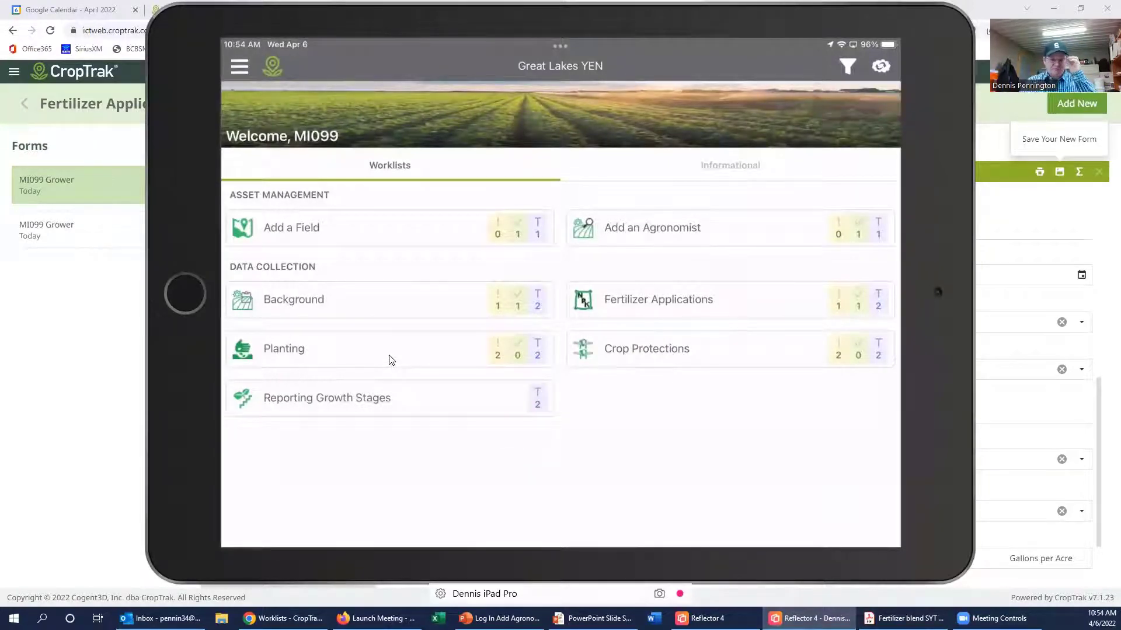
pyautogui.click(391, 360)
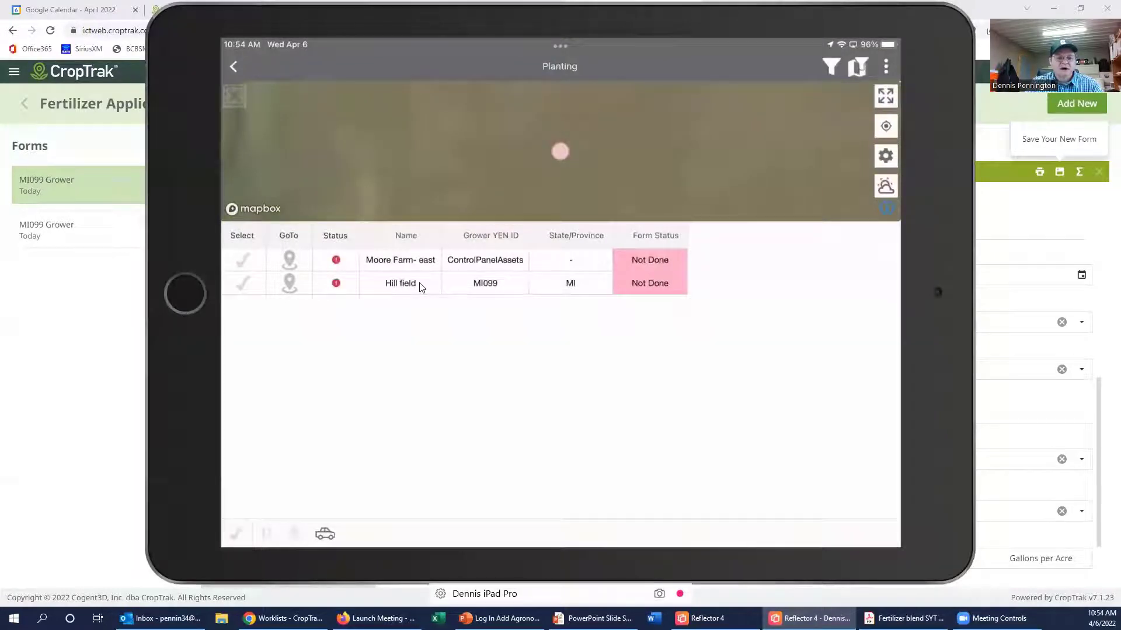
pyautogui.click(250, 288)
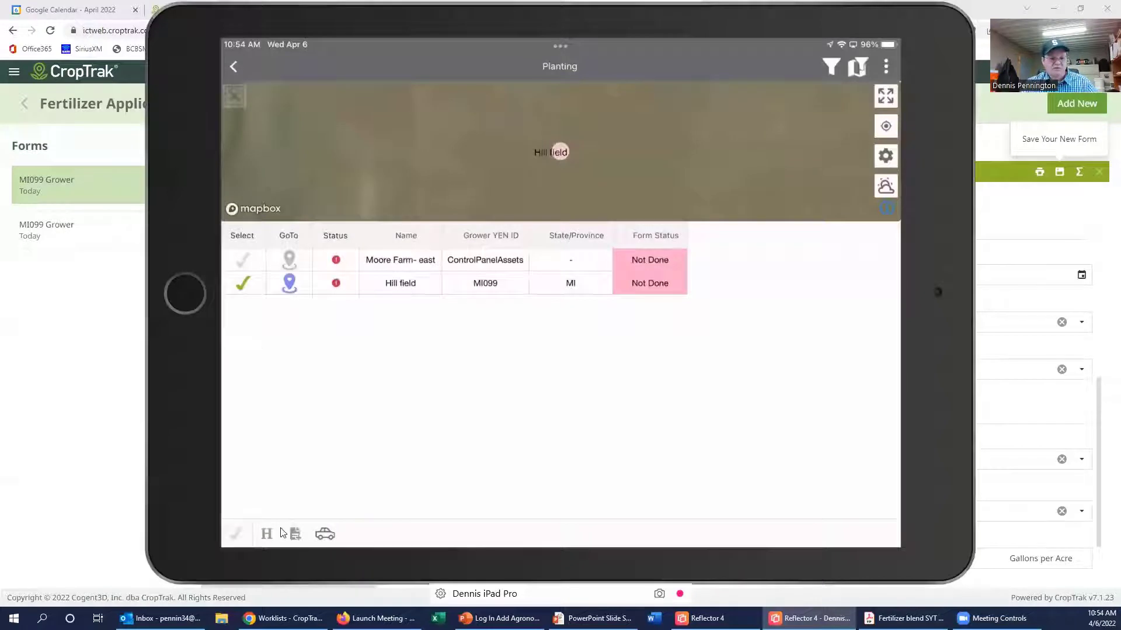
pyautogui.click(295, 535)
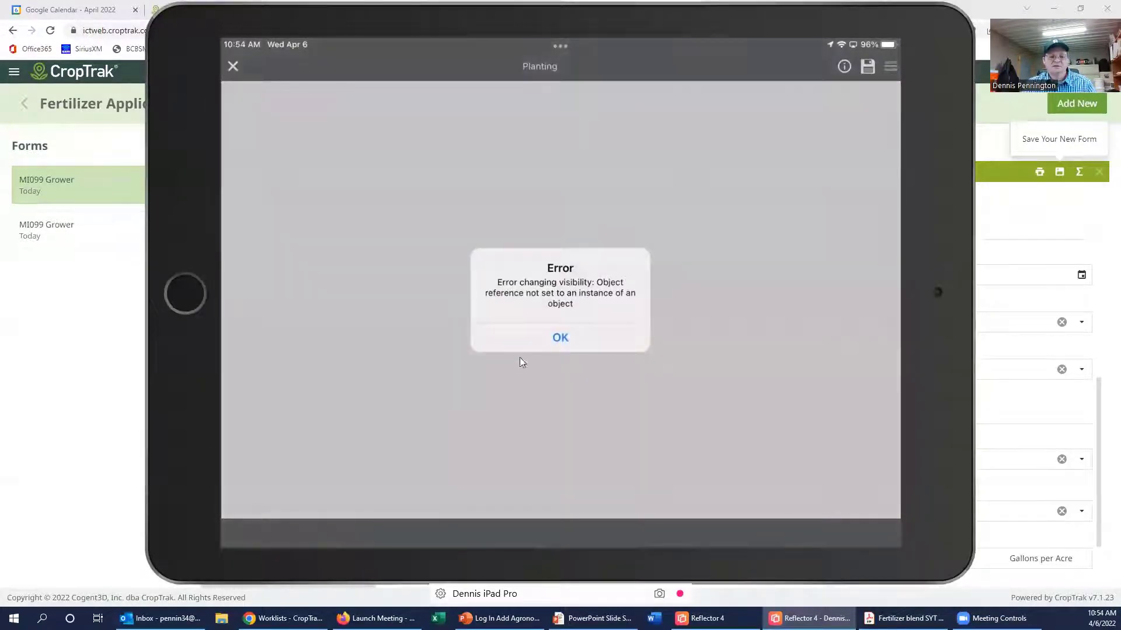
pyautogui.click(547, 343)
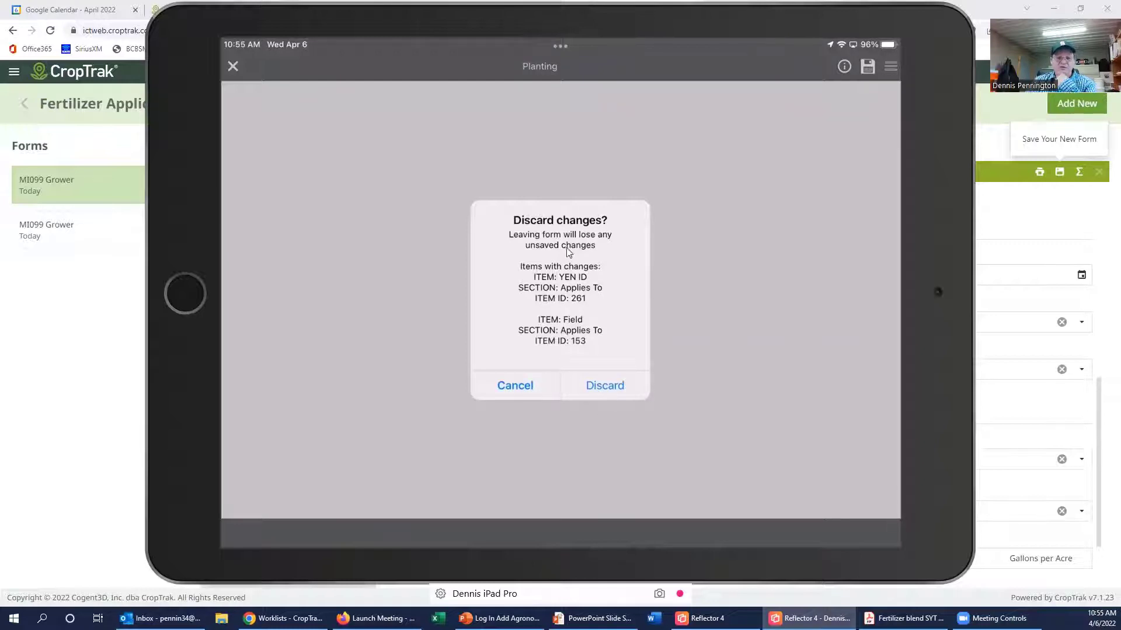
pyautogui.click(517, 383)
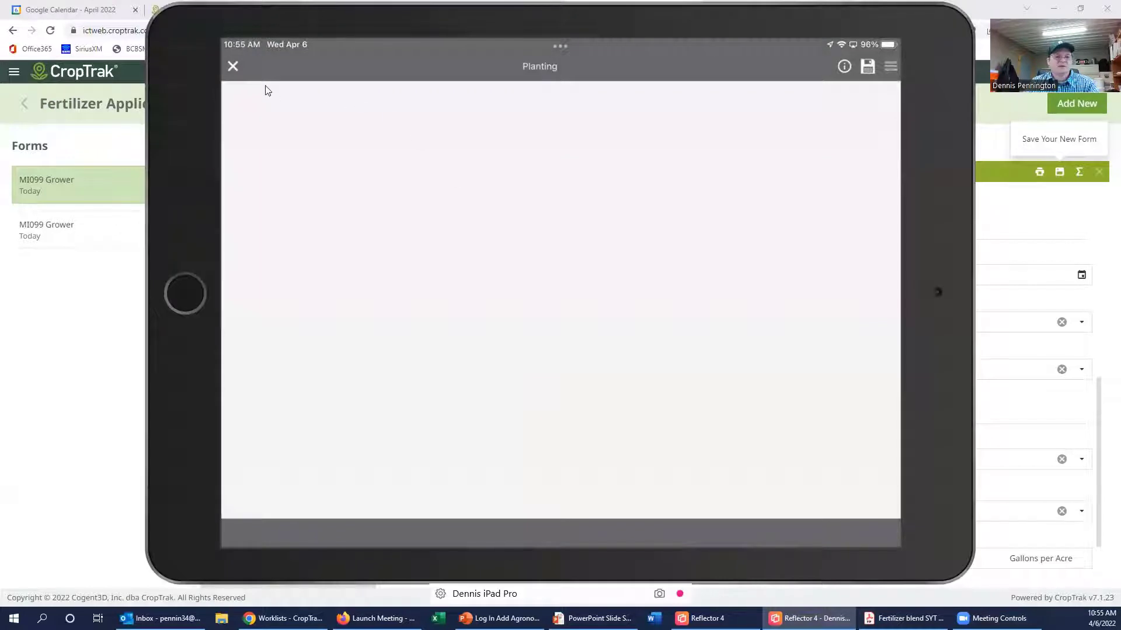
pyautogui.click(236, 69)
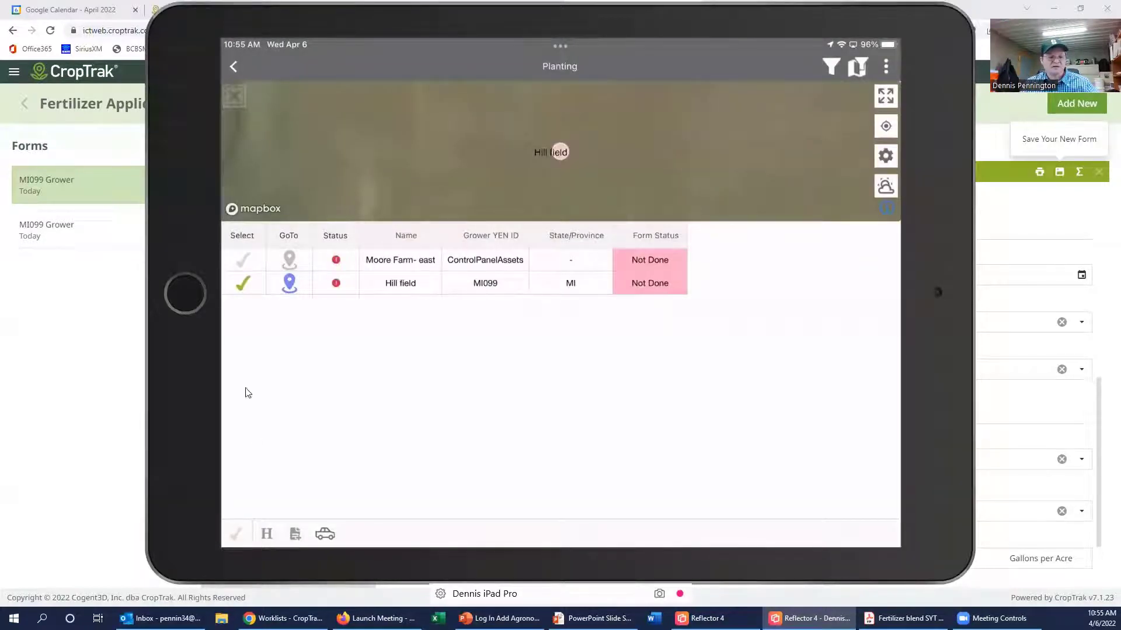
# Step: Reopen the Hill field Planting form and enter 1600000 in Seeding Rate (seeds/acre)
pyautogui.click(294, 536)
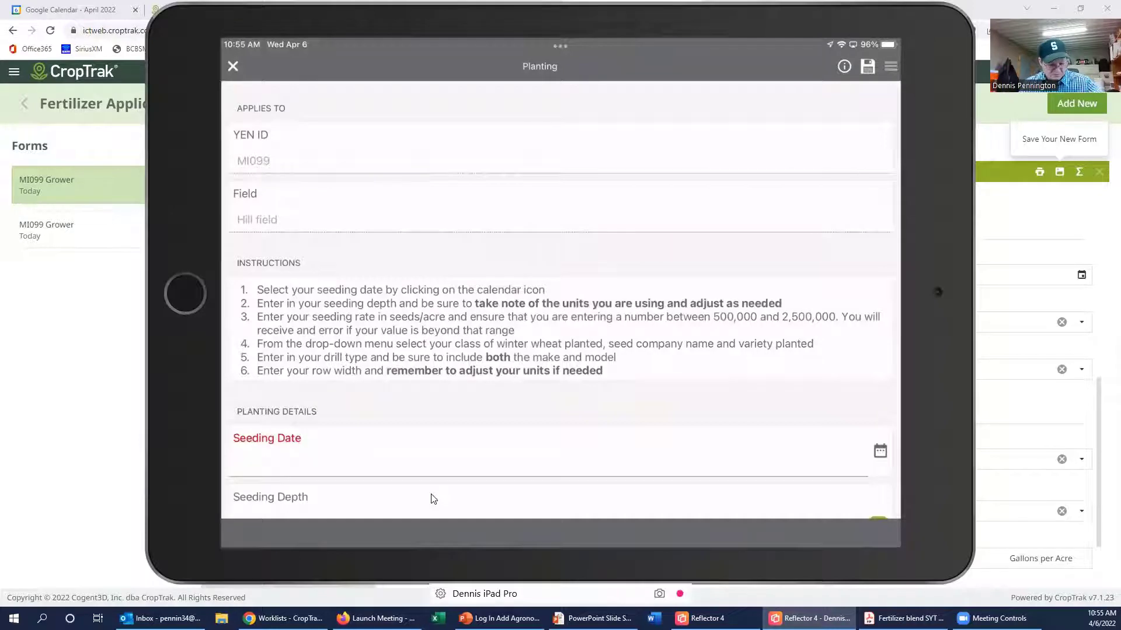
pyautogui.scroll(-3, 433, 500)
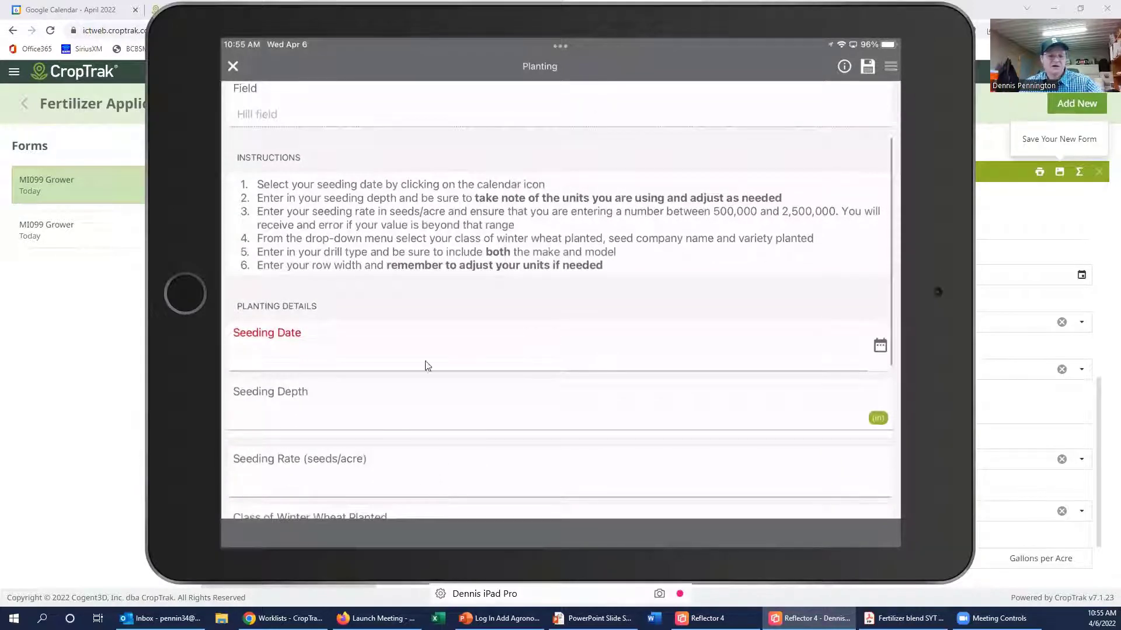
pyautogui.scroll(-3, 425, 365)
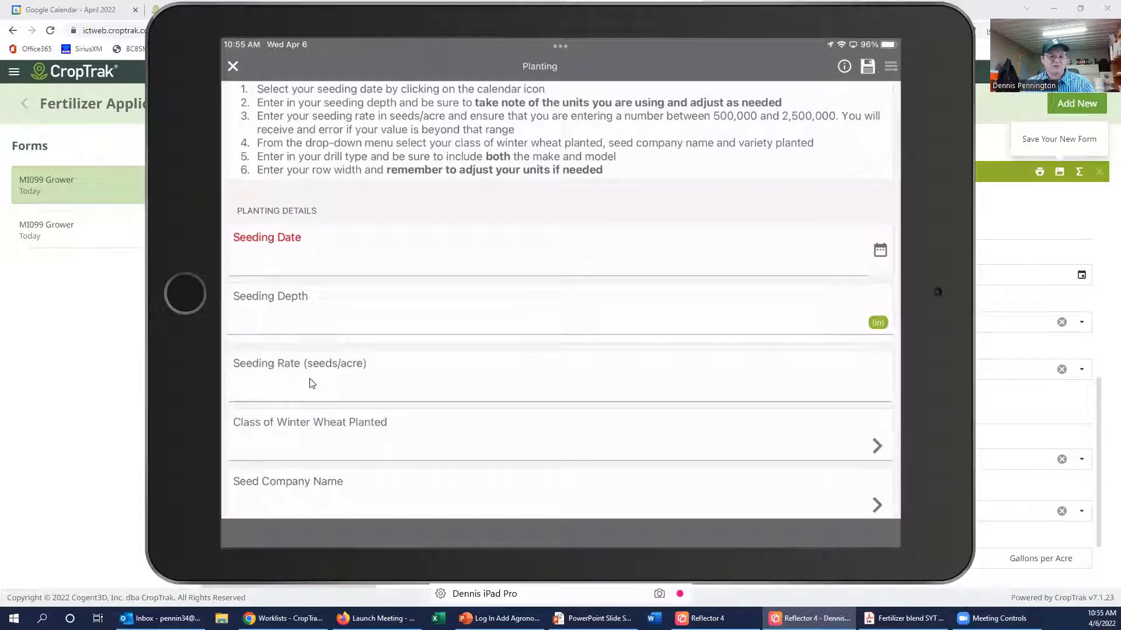
pyautogui.click(330, 403)
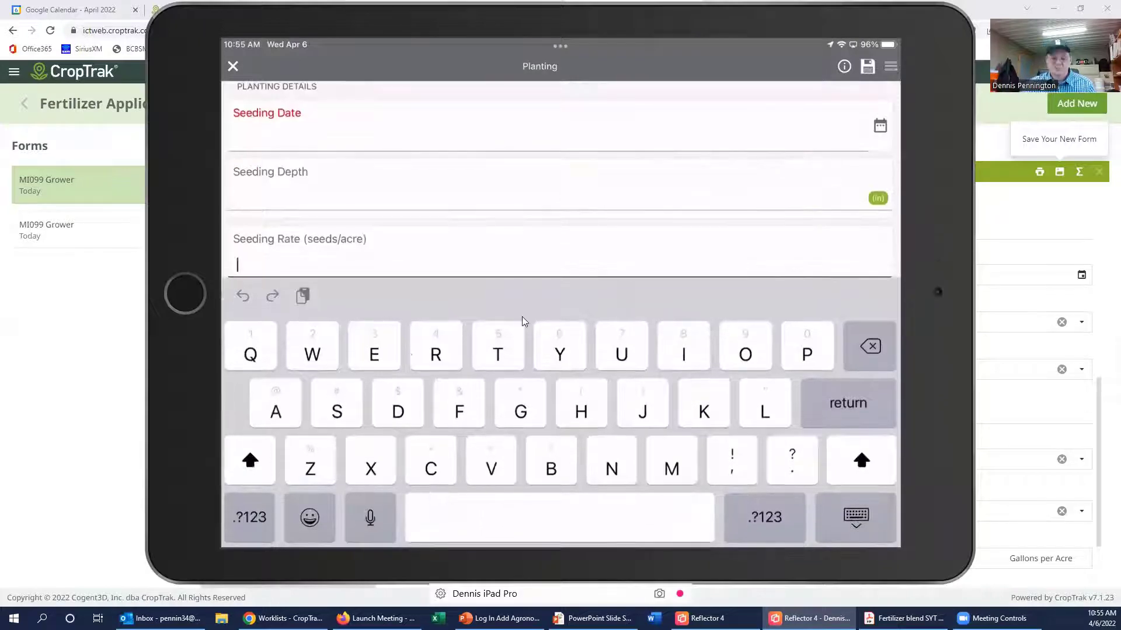
pyautogui.write('1')
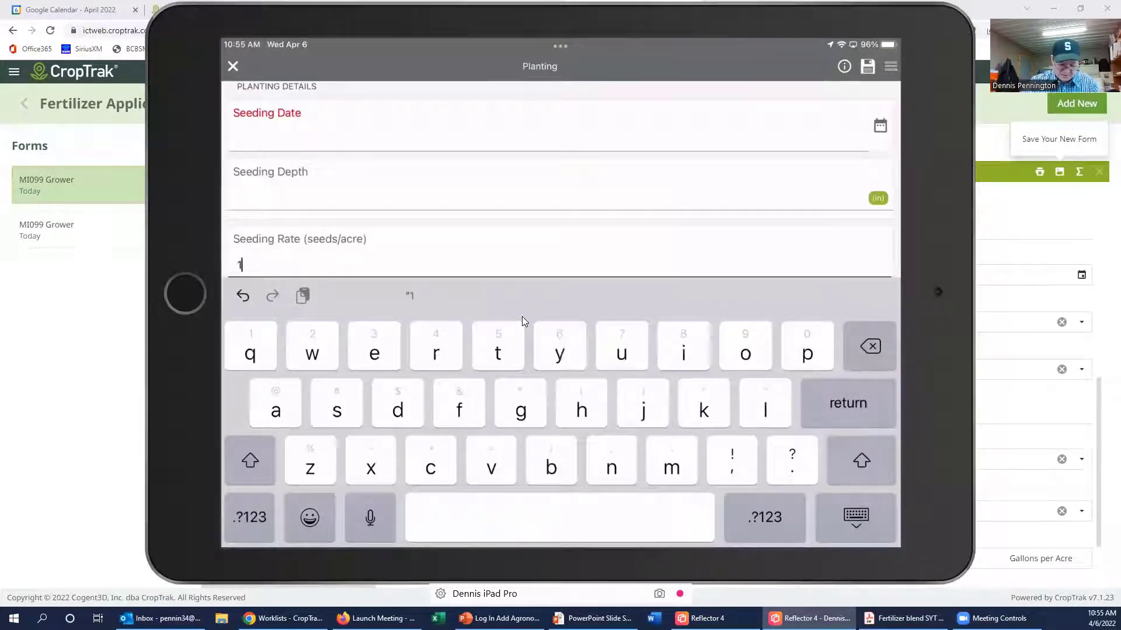
pyautogui.write('60')
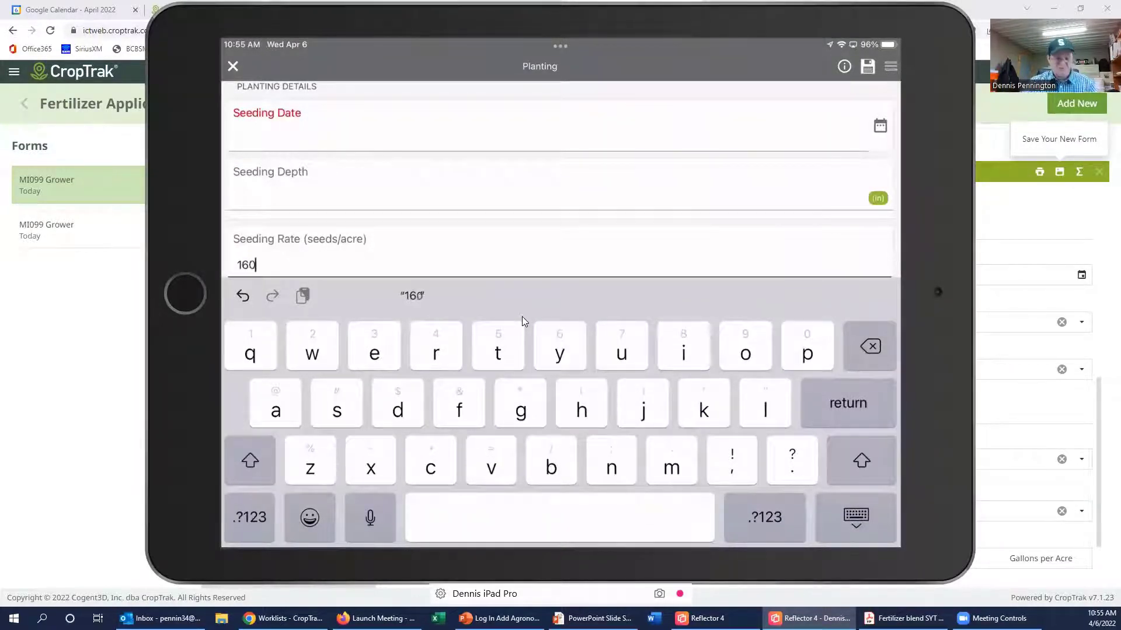
pyautogui.scroll(-1, 522, 316)
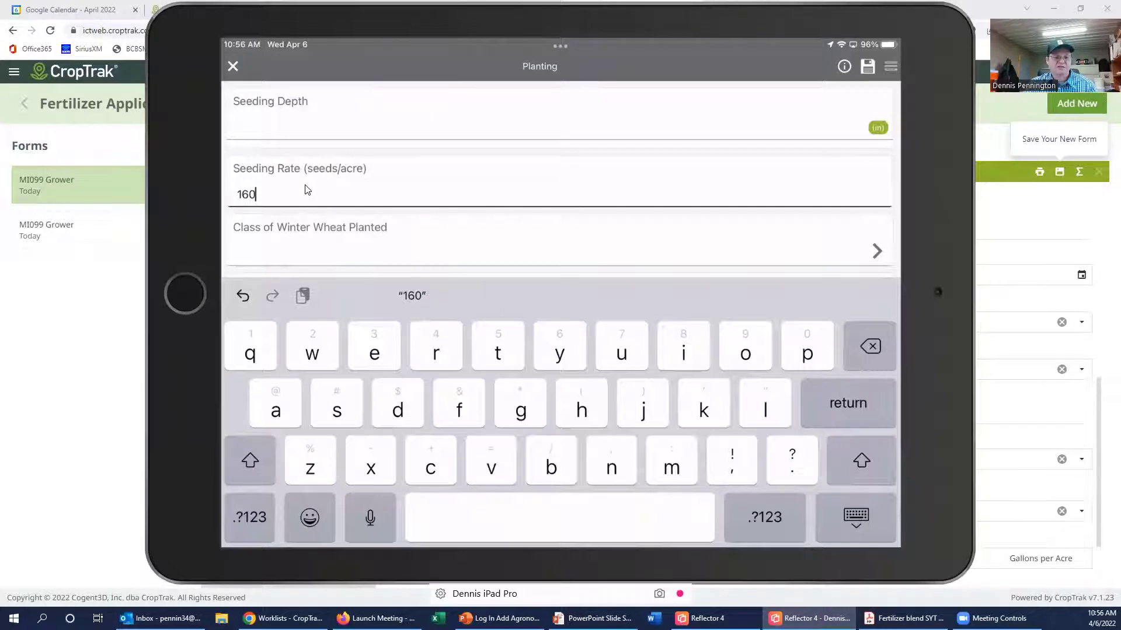
pyautogui.write('00')
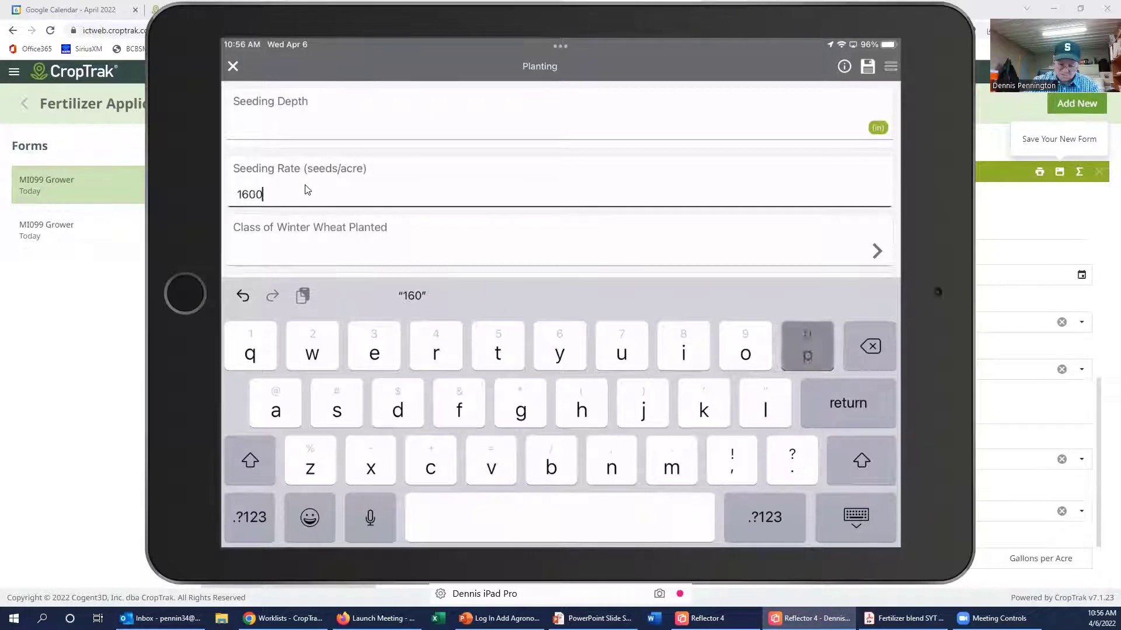
pyautogui.write('0')
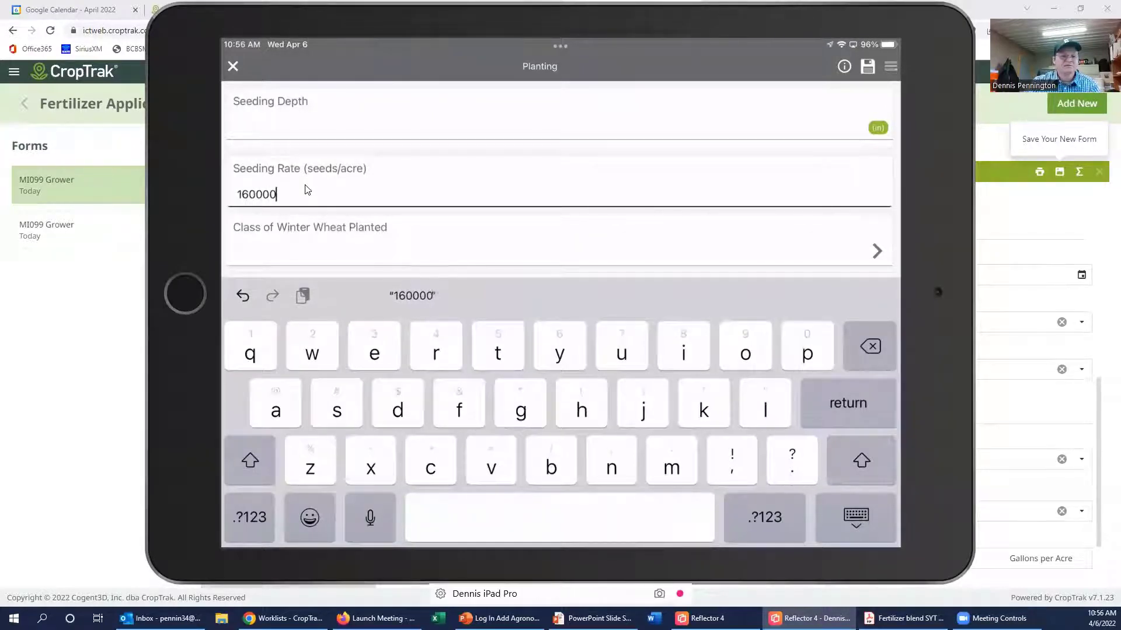
pyautogui.write('0')
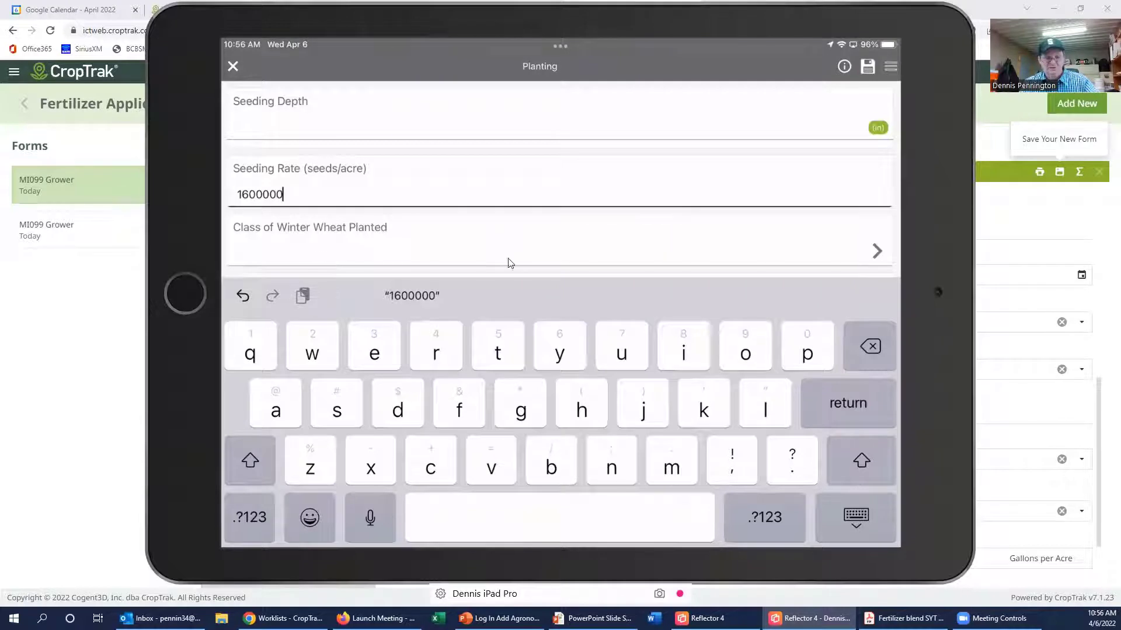
# Step: Set the winter wheat class to Soft red winter wheat and browse the seed company list
pyautogui.click(603, 252)
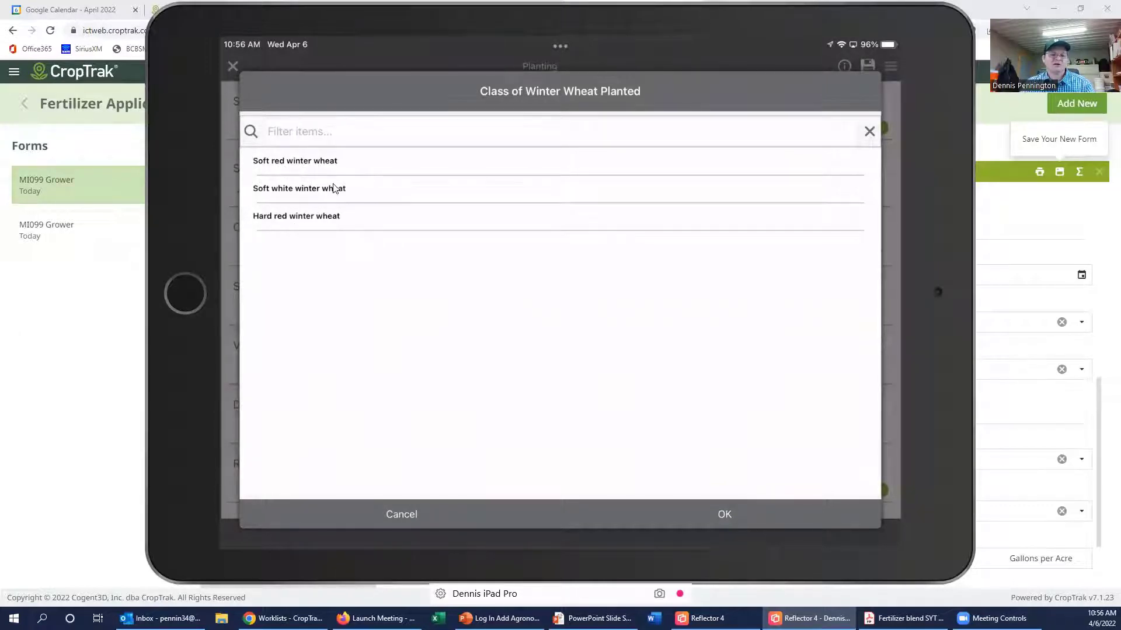
pyautogui.click(310, 165)
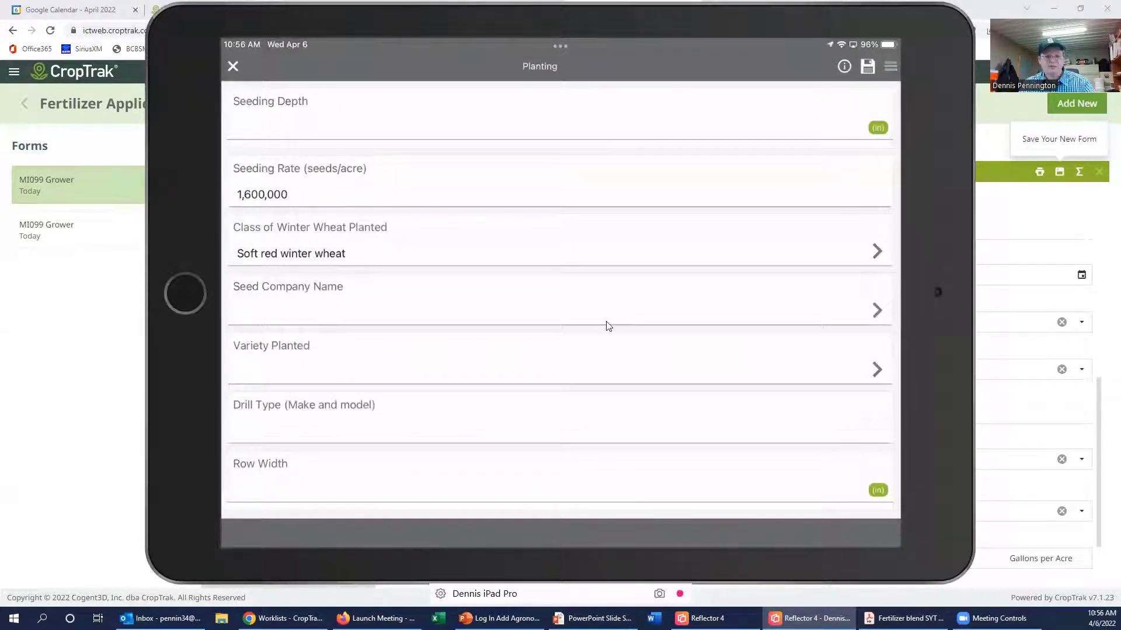
pyautogui.click(862, 321)
pyautogui.scroll(-4, 862, 321)
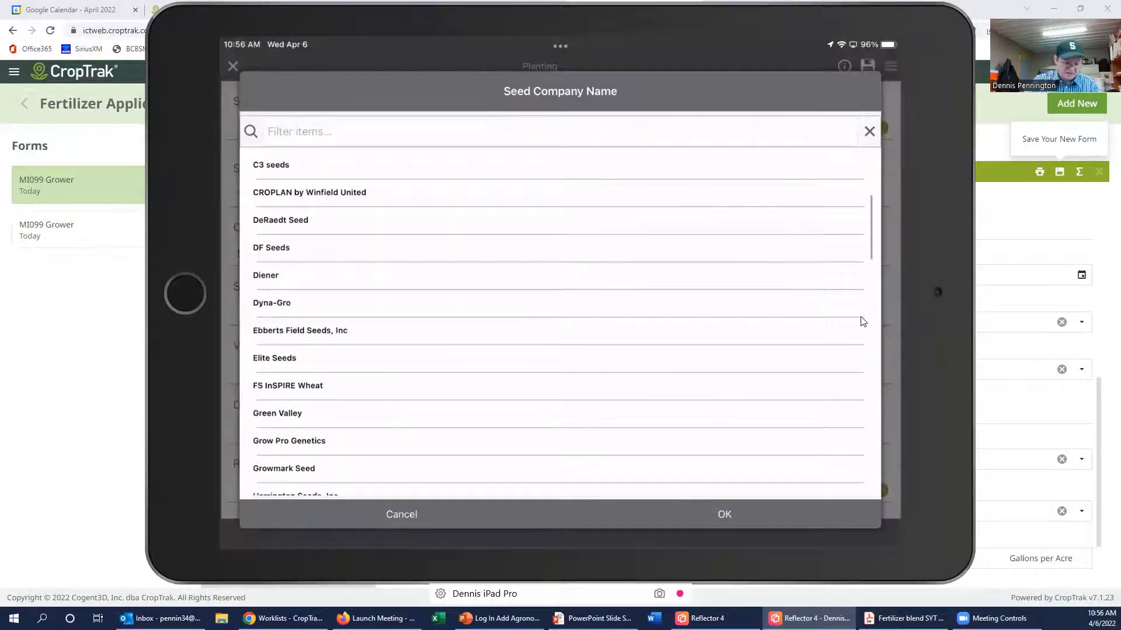
pyautogui.scroll(-10, 862, 321)
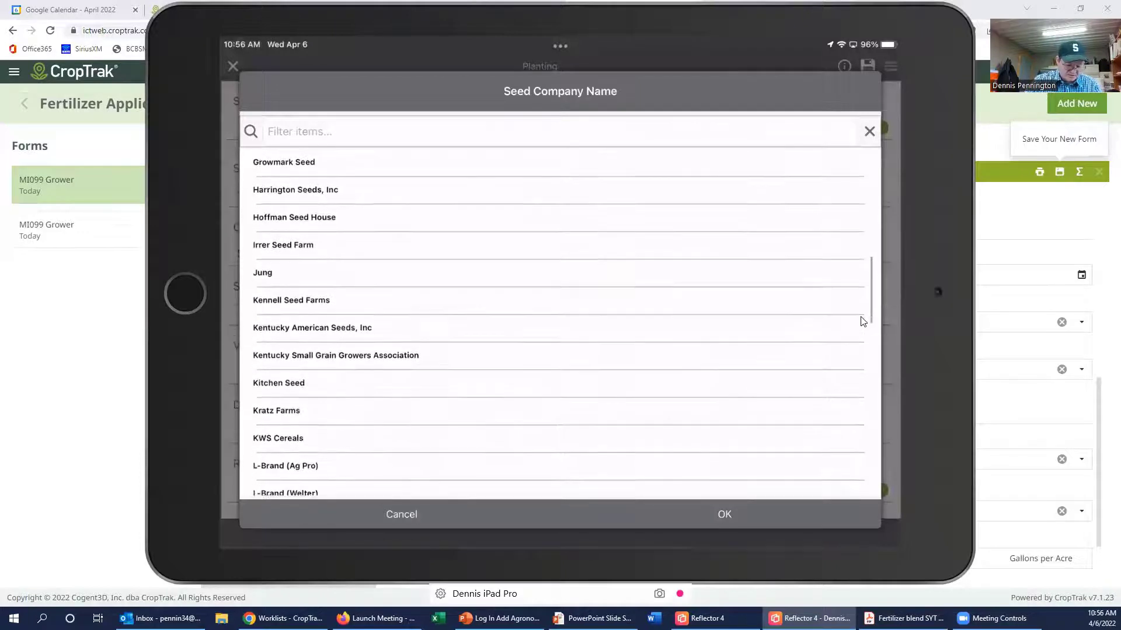
pyautogui.scroll(-8, 862, 321)
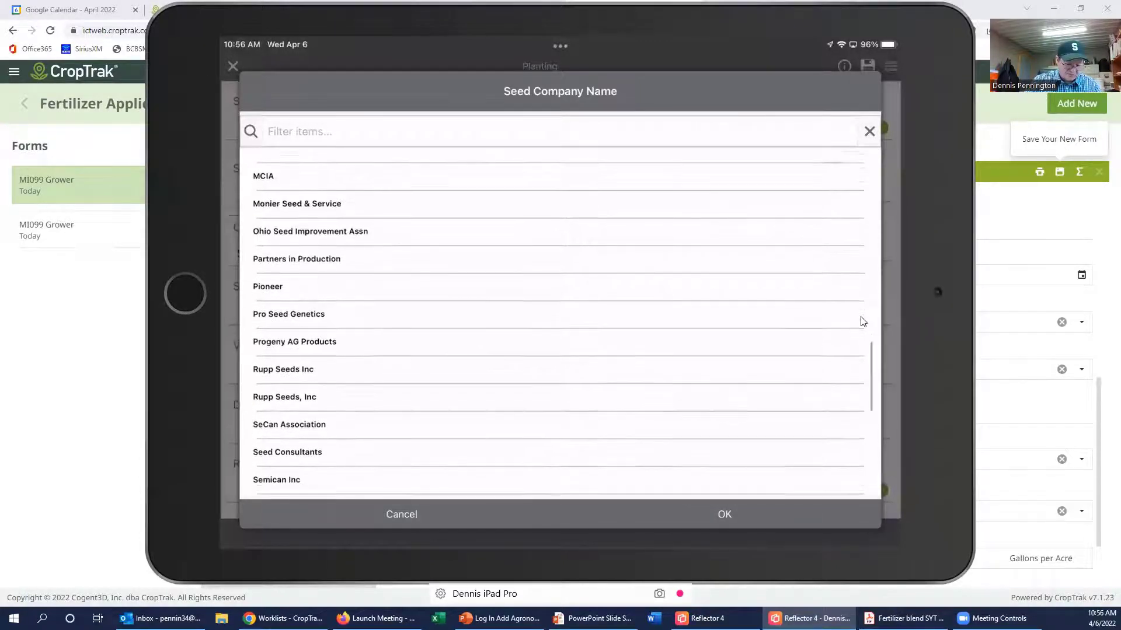
pyautogui.scroll(-1, 863, 321)
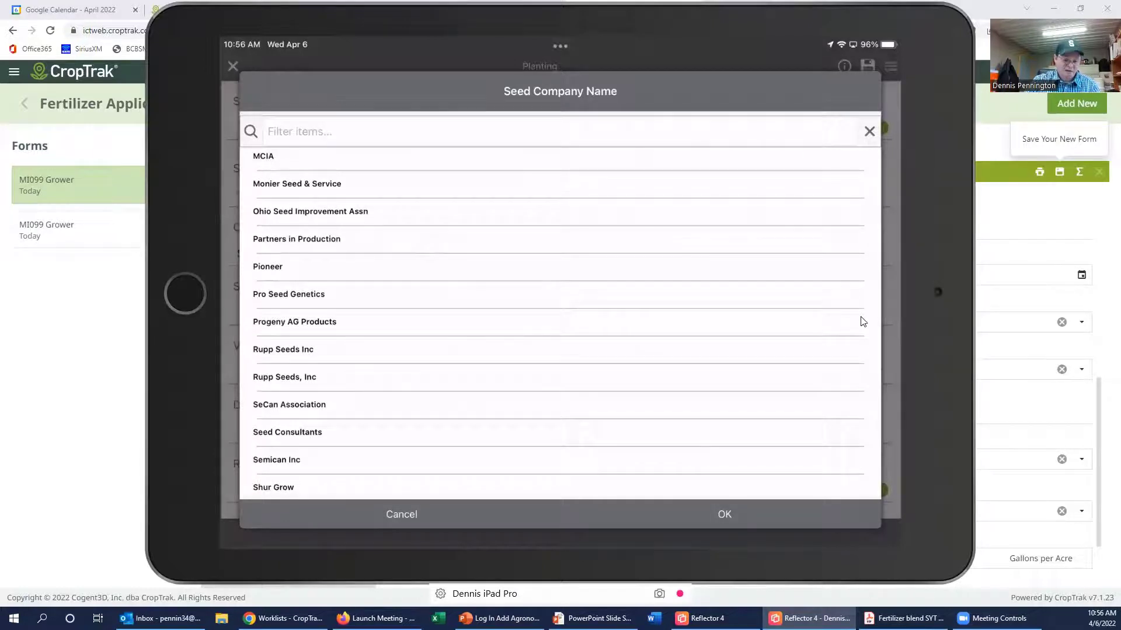
pyautogui.scroll(-5, 862, 321)
pyautogui.scroll(20, 862, 321)
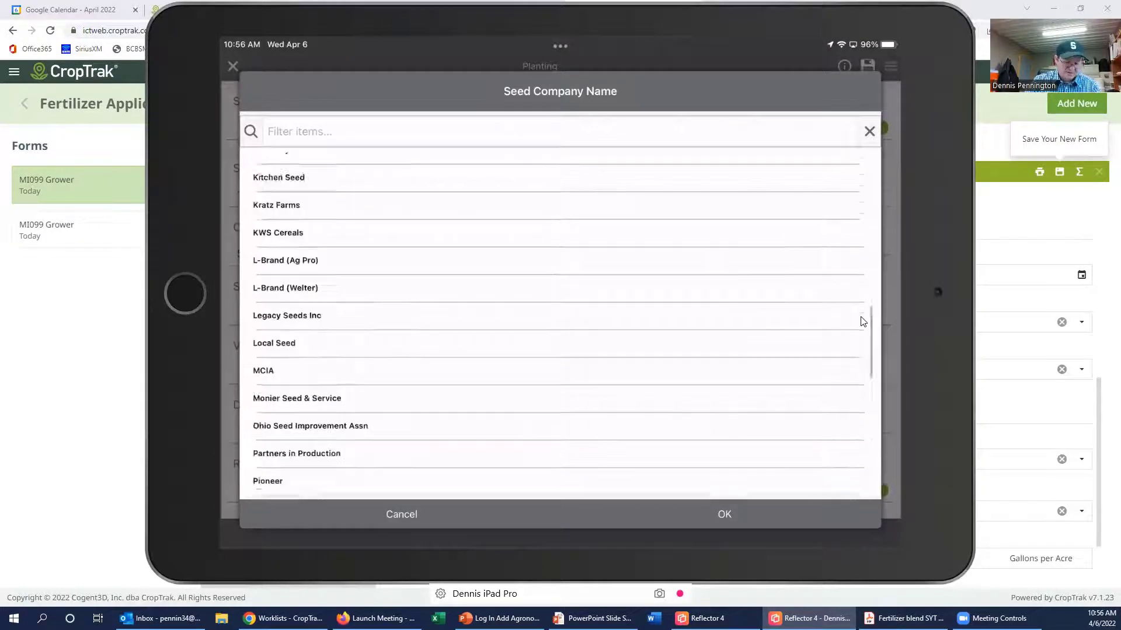
pyautogui.scroll(-3, 863, 321)
pyautogui.scroll(-4, 862, 321)
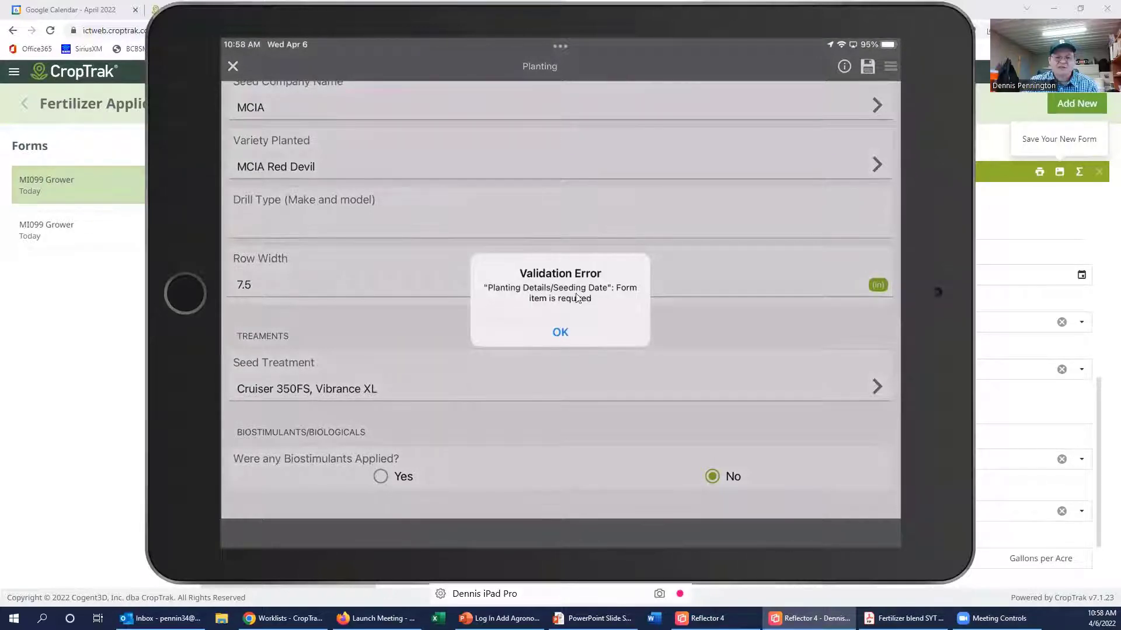
pyautogui.click(560, 332)
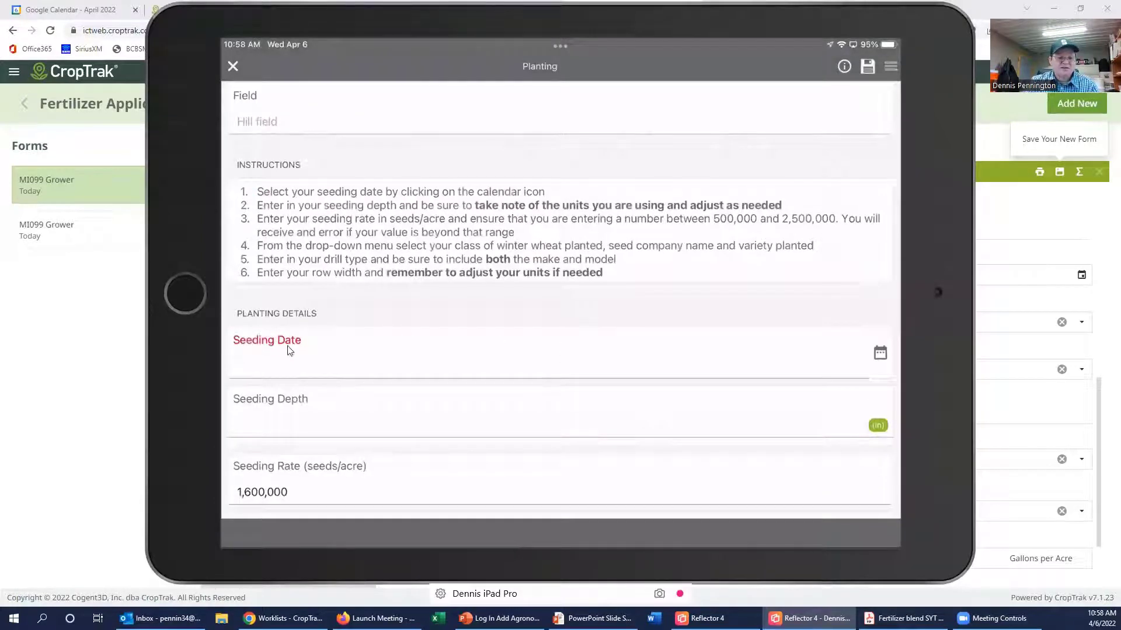
# Step: Enter 9/30/2021 as the seeding date and close the completed Hill field Planting form
pyautogui.click(563, 362)
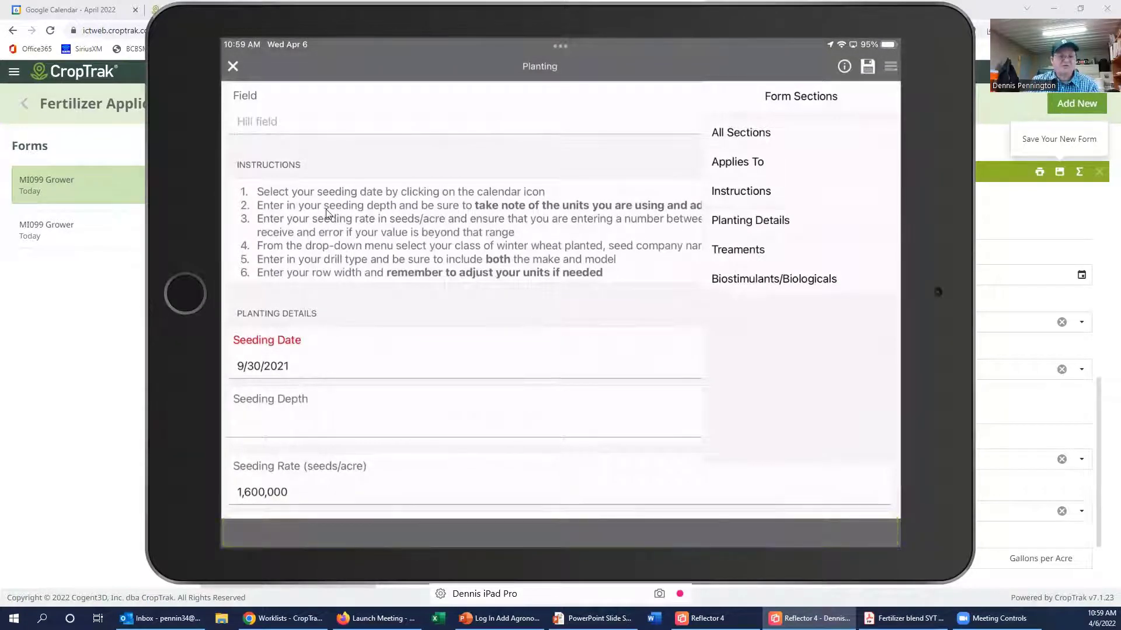
pyautogui.click(231, 74)
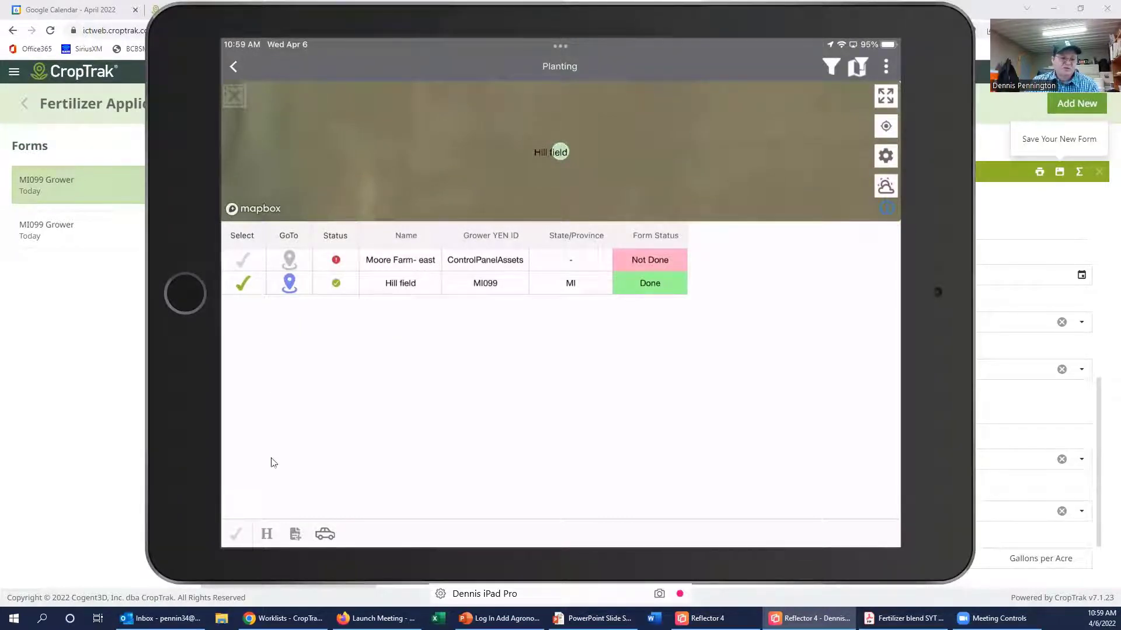
# Step: Edit the saved Hill field Planting record's seeding rate to 1,400,000 and save it
pyautogui.click(267, 537)
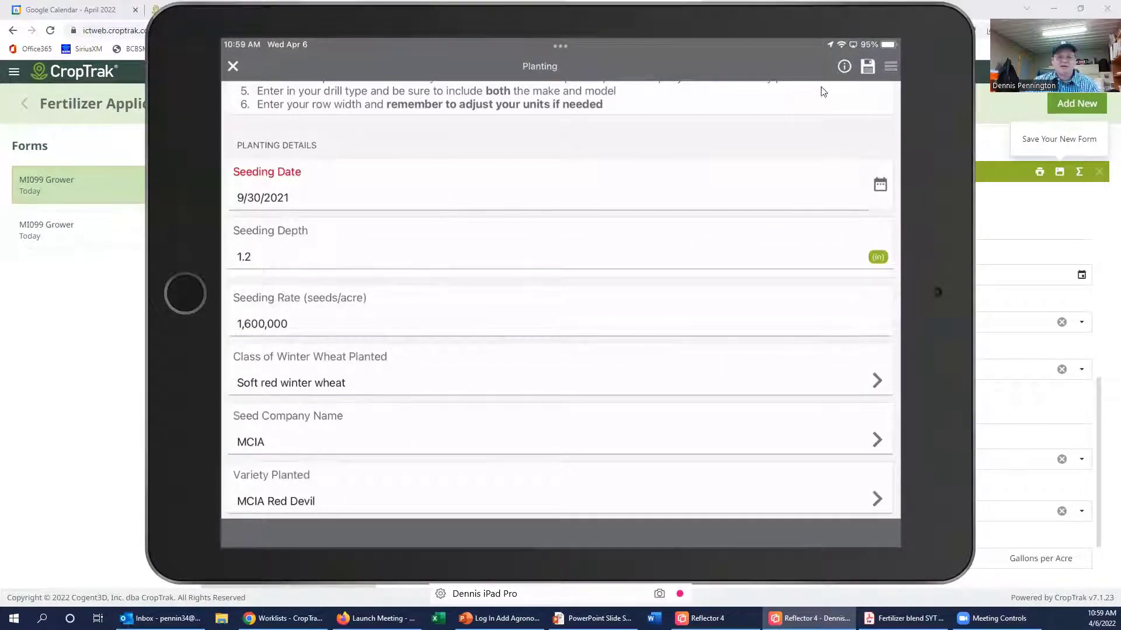
pyautogui.click(264, 326)
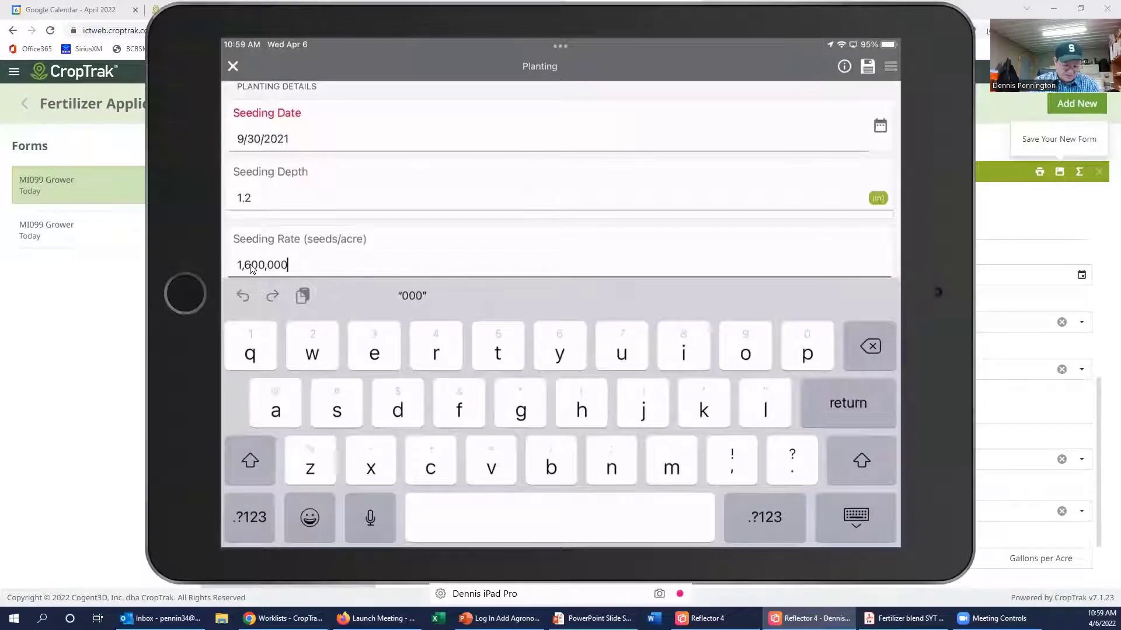
pyautogui.press('BackSpace')
pyautogui.press('BackSpace')
pyautogui.press('BackSpace')
pyautogui.press('BackSpace')
pyautogui.press('BackSpace')
pyautogui.press('BackSpace')
pyautogui.press('BackSpace')
pyautogui.press('BackSpace')
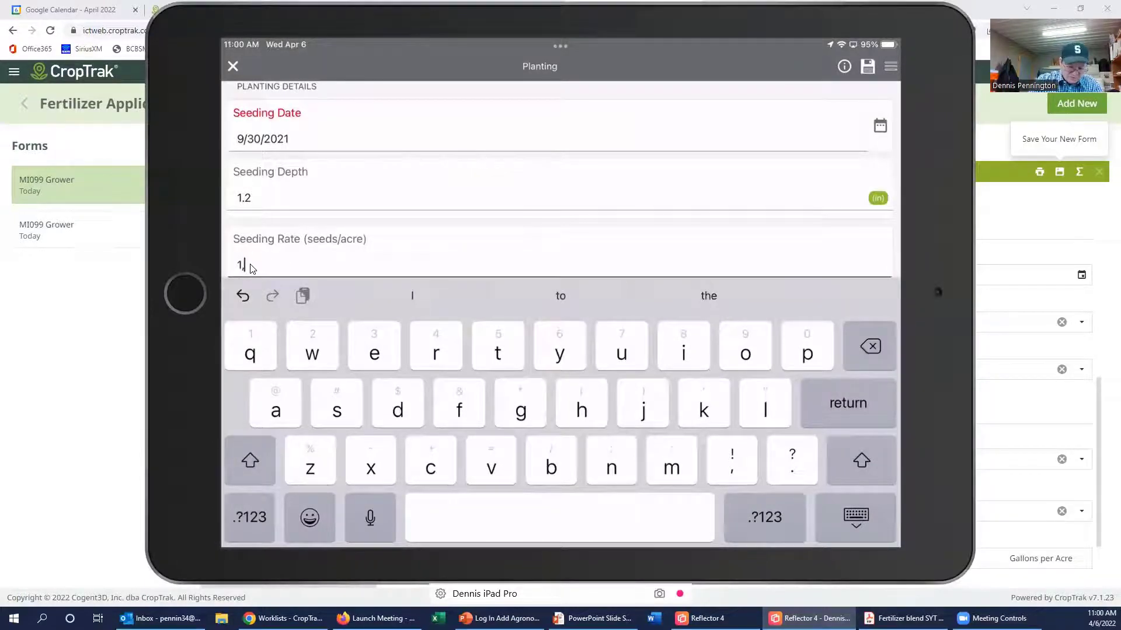
pyautogui.write('40')
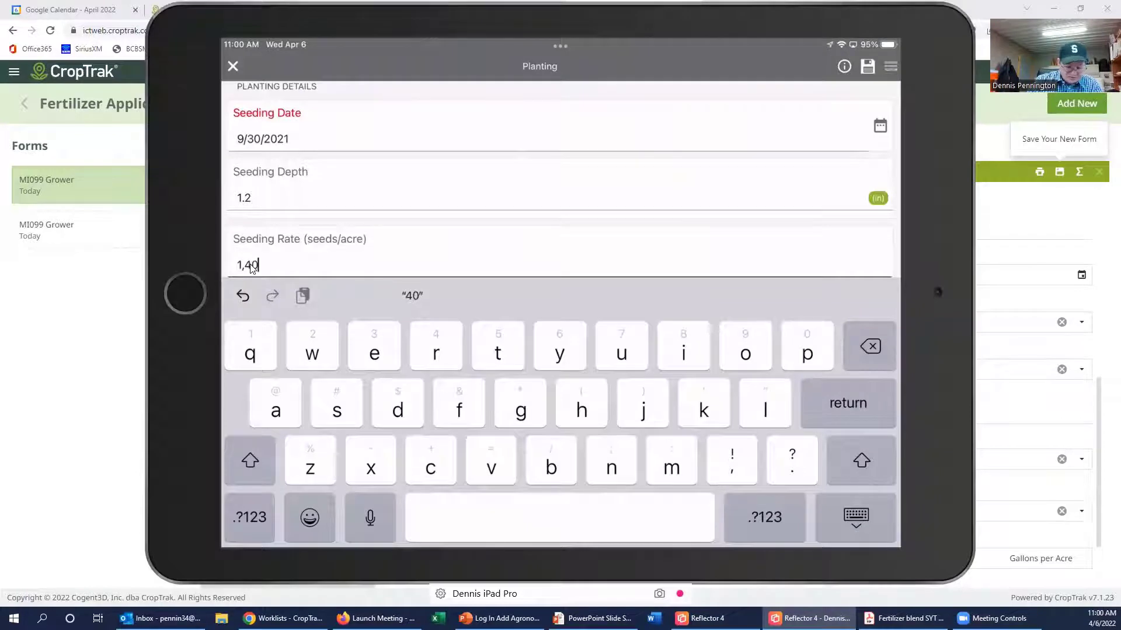
pyautogui.write('0,00')
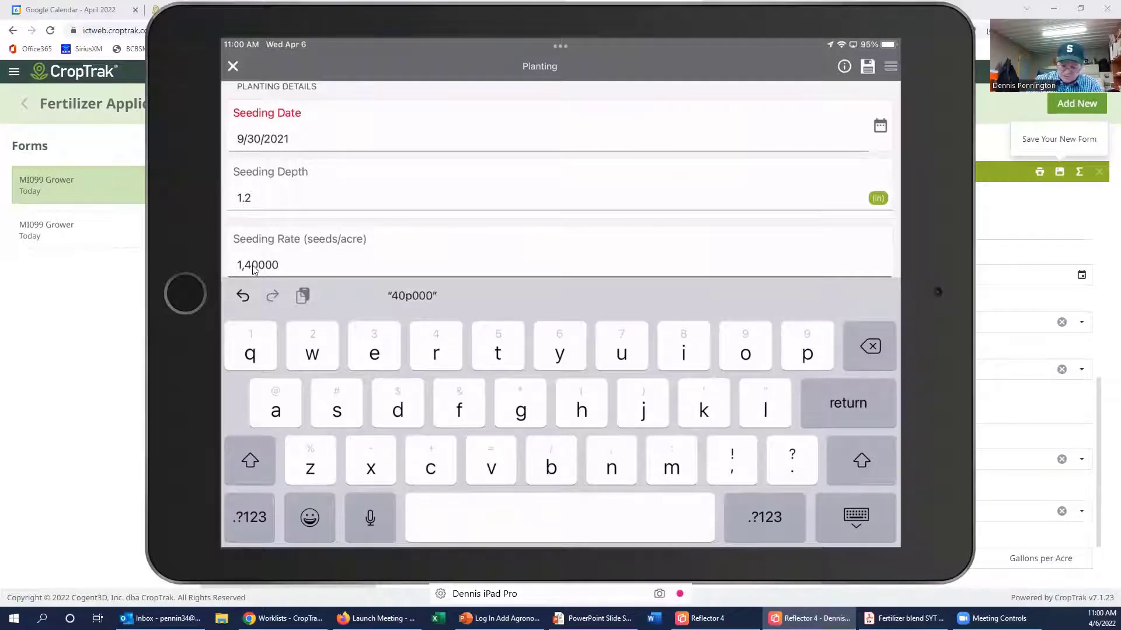
pyautogui.write('0')
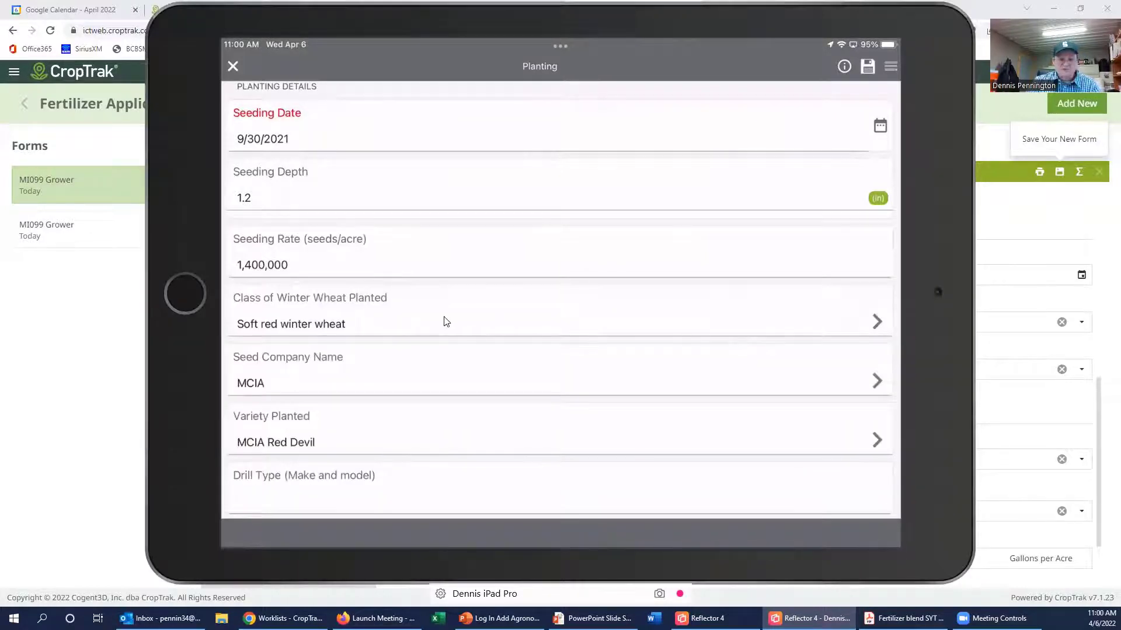
pyautogui.scroll(-3, 446, 322)
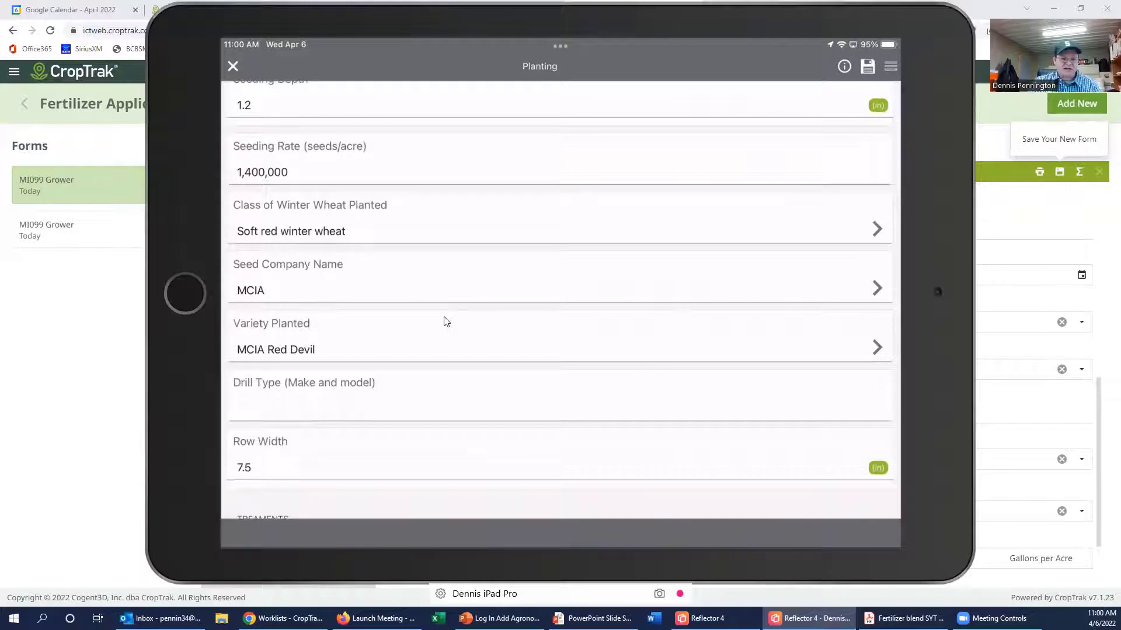
pyautogui.scroll(5, 446, 321)
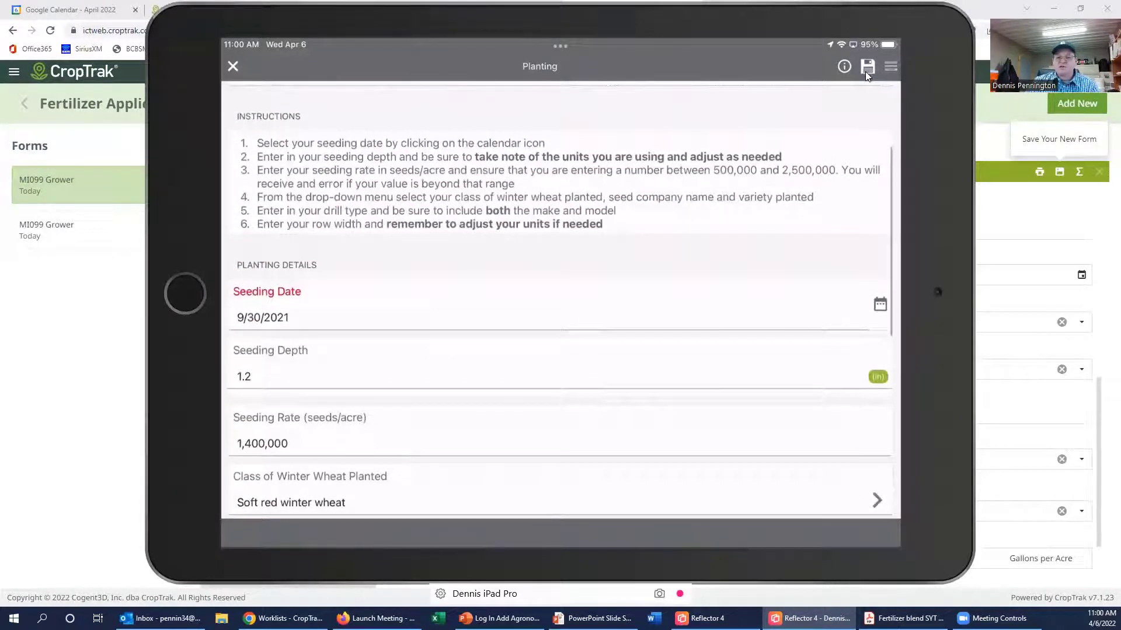
pyautogui.click(865, 71)
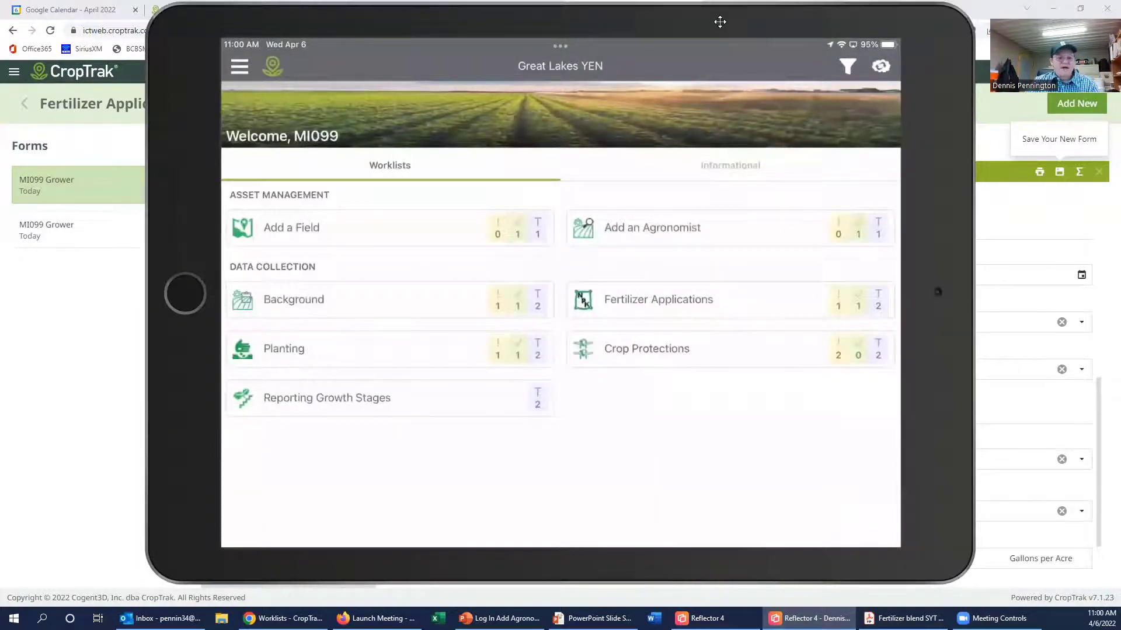
# Step: Open the Hill field Planting form from the web Planting worklist
pyautogui.moveTo(719, 21); pyautogui.dragTo(720, 0)
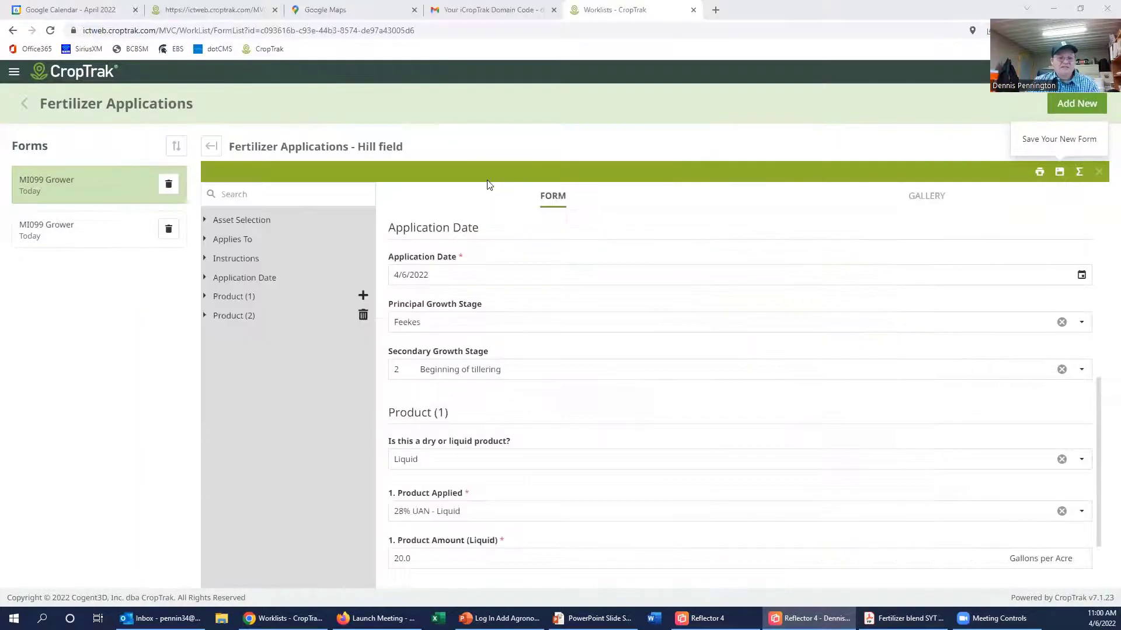
pyautogui.click(94, 79)
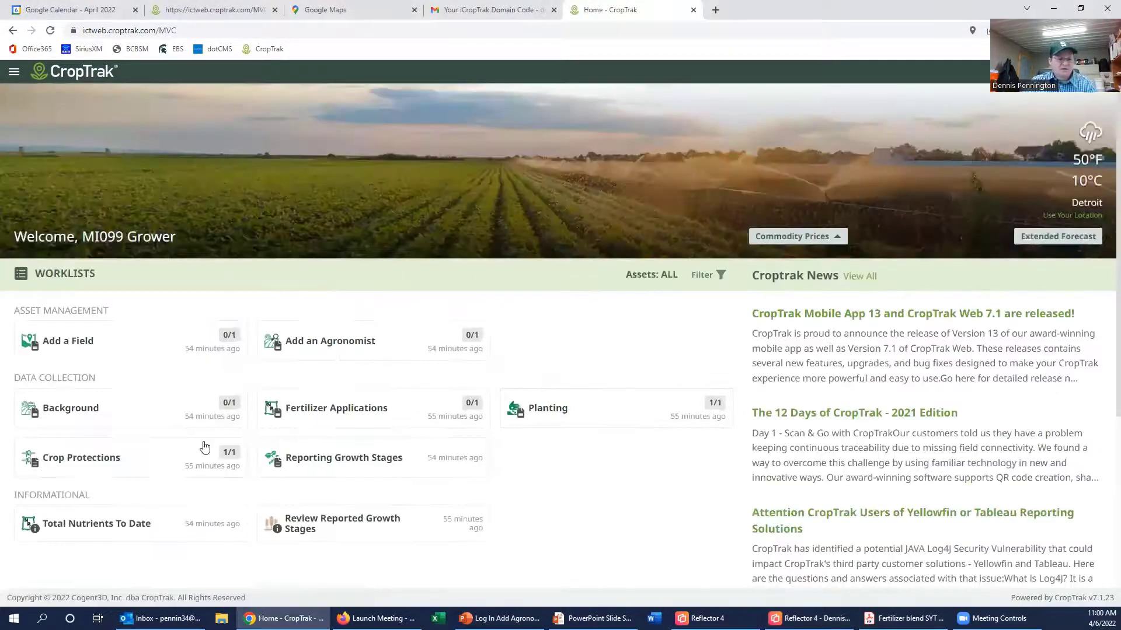
pyautogui.click(544, 412)
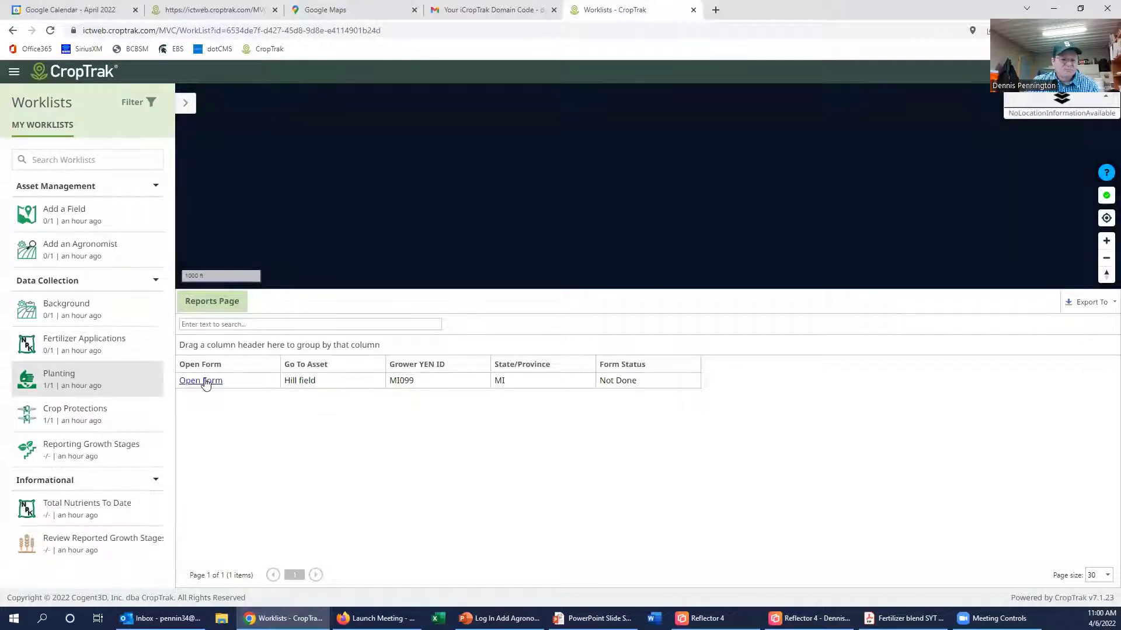
pyautogui.click(202, 380)
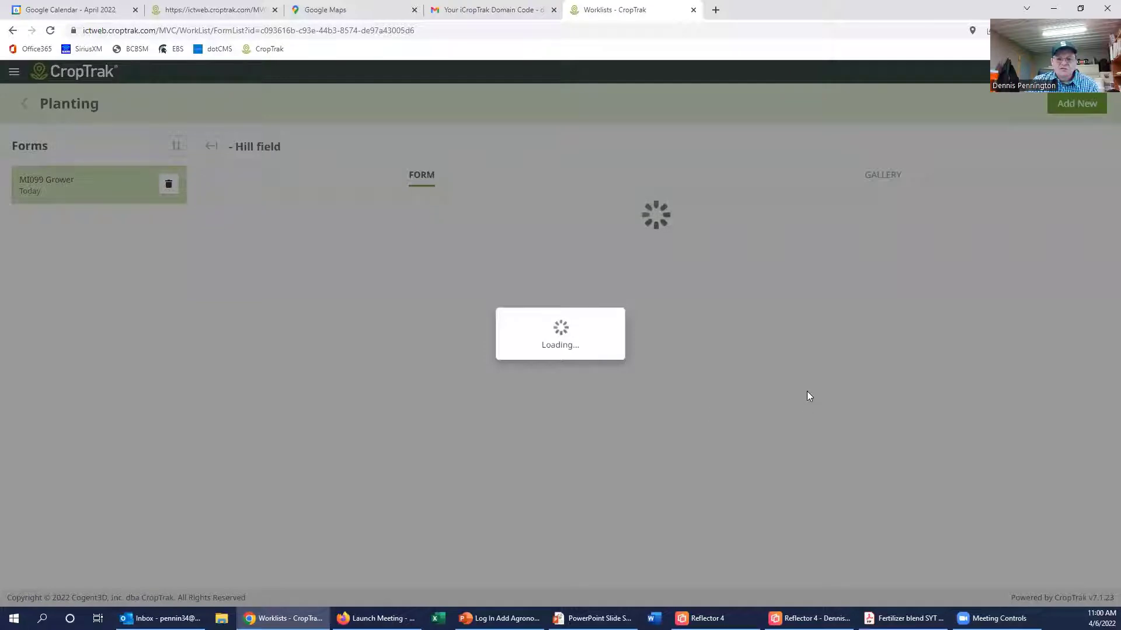
# Step: Look over the empty Planting Details section, then return to the CropTrak home page
pyautogui.scroll(-8, 809, 394)
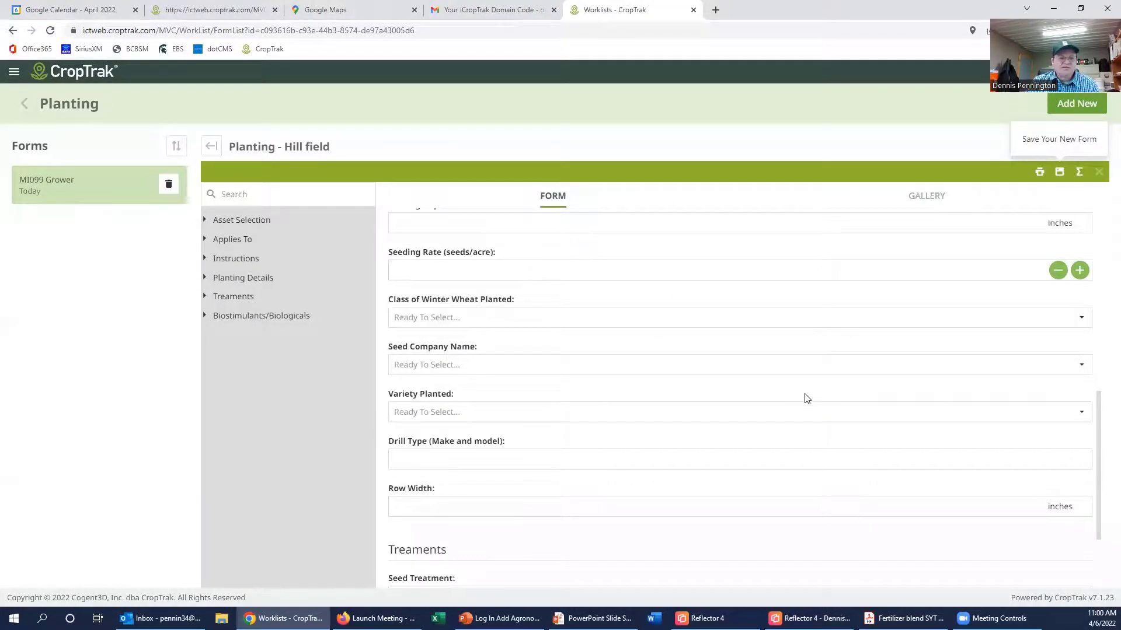
pyautogui.scroll(5, 808, 395)
pyautogui.scroll(-4, 803, 403)
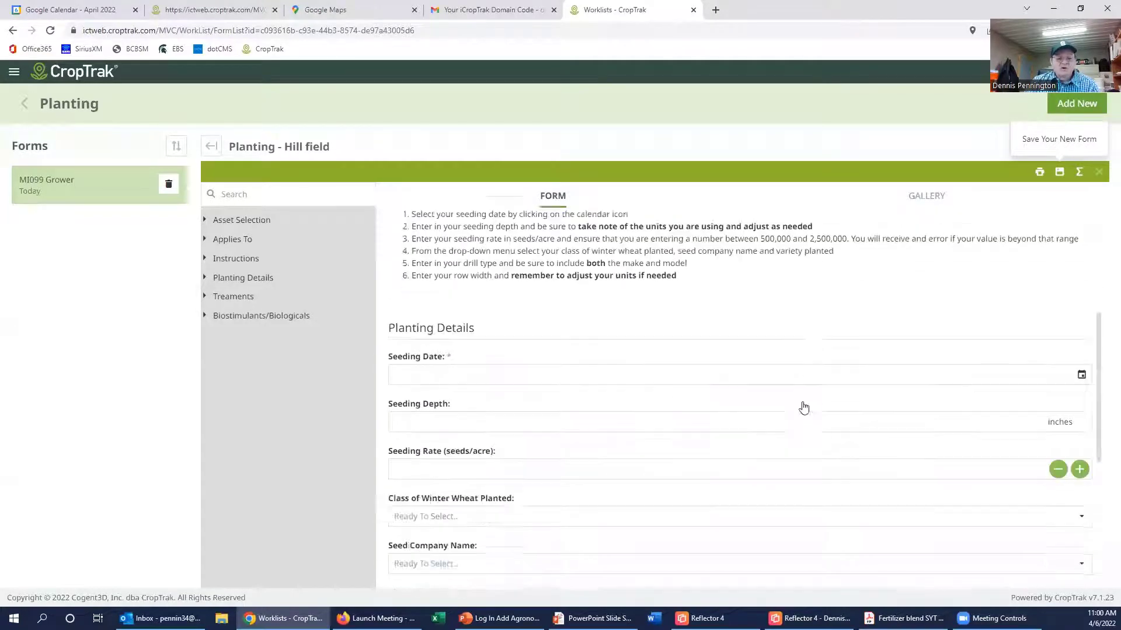
pyautogui.scroll(1, 800, 405)
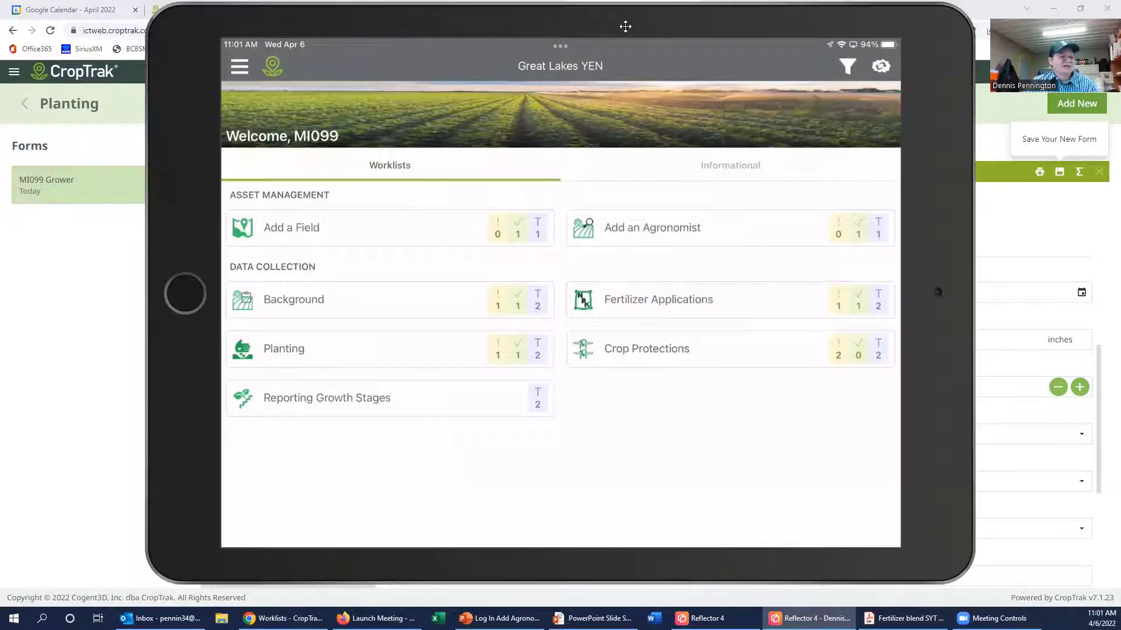
pyautogui.moveTo(625, 26); pyautogui.dragTo(1120, 35)
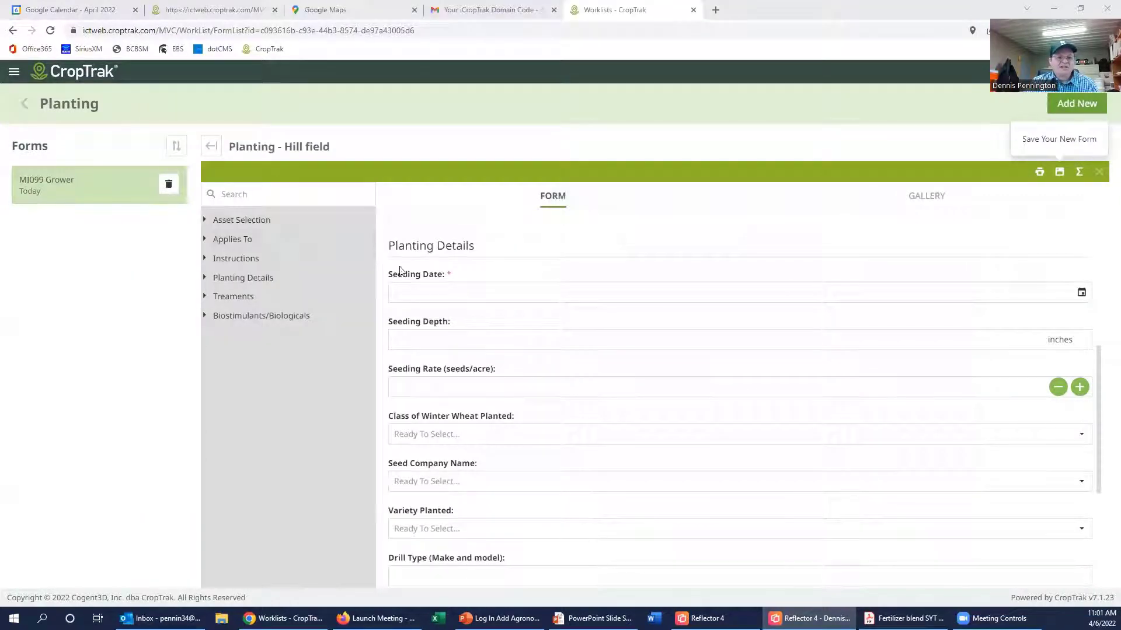
pyautogui.click(78, 76)
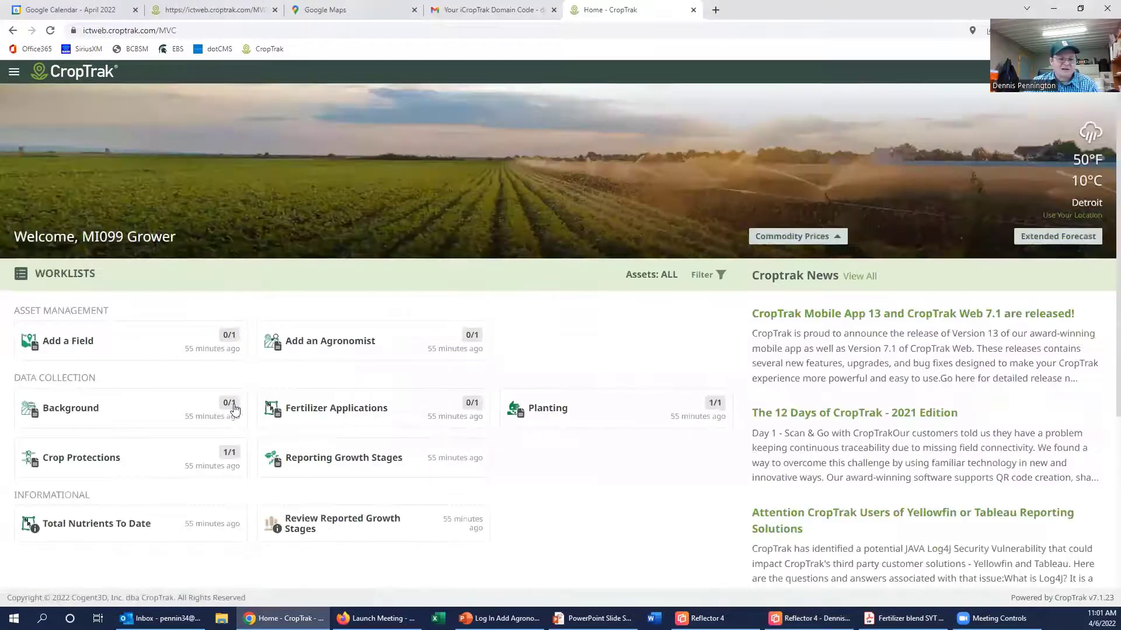
# Step: Change the Hill field MESZ amount from 112.5 to 150.0 lb/acre and save the fertilizer form
pyautogui.click(327, 414)
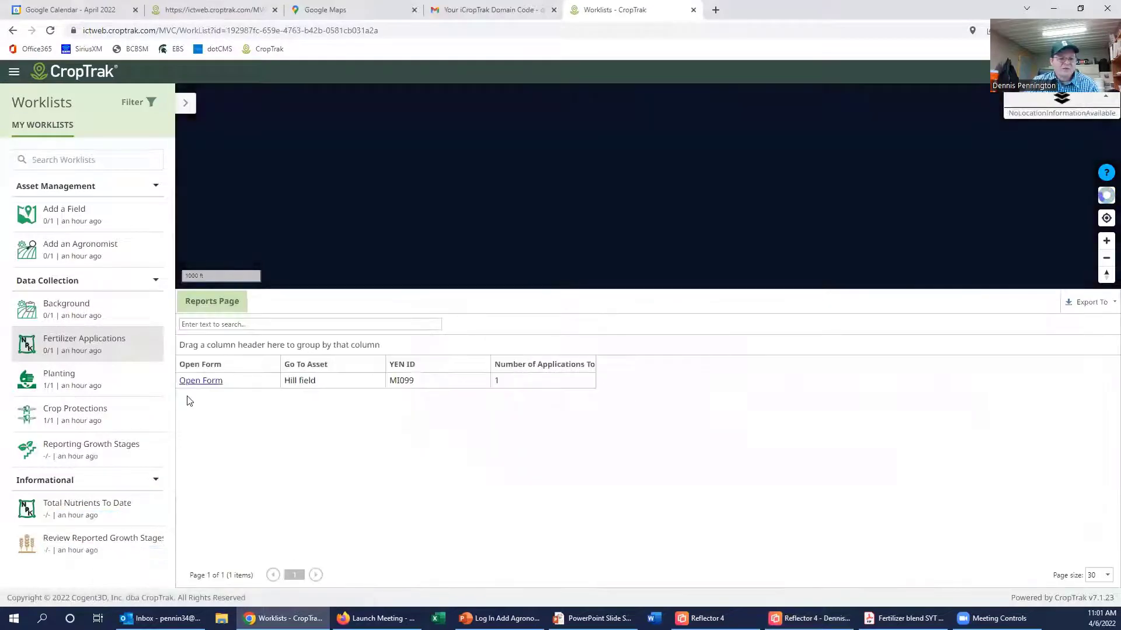
pyautogui.click(200, 381)
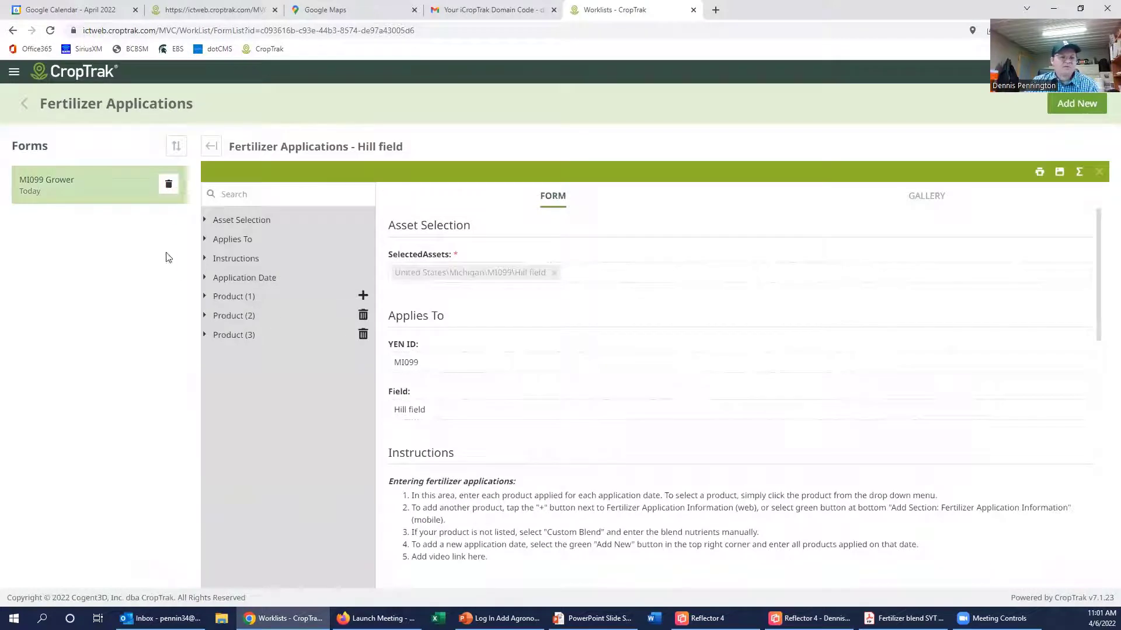
pyautogui.scroll(-15, 530, 413)
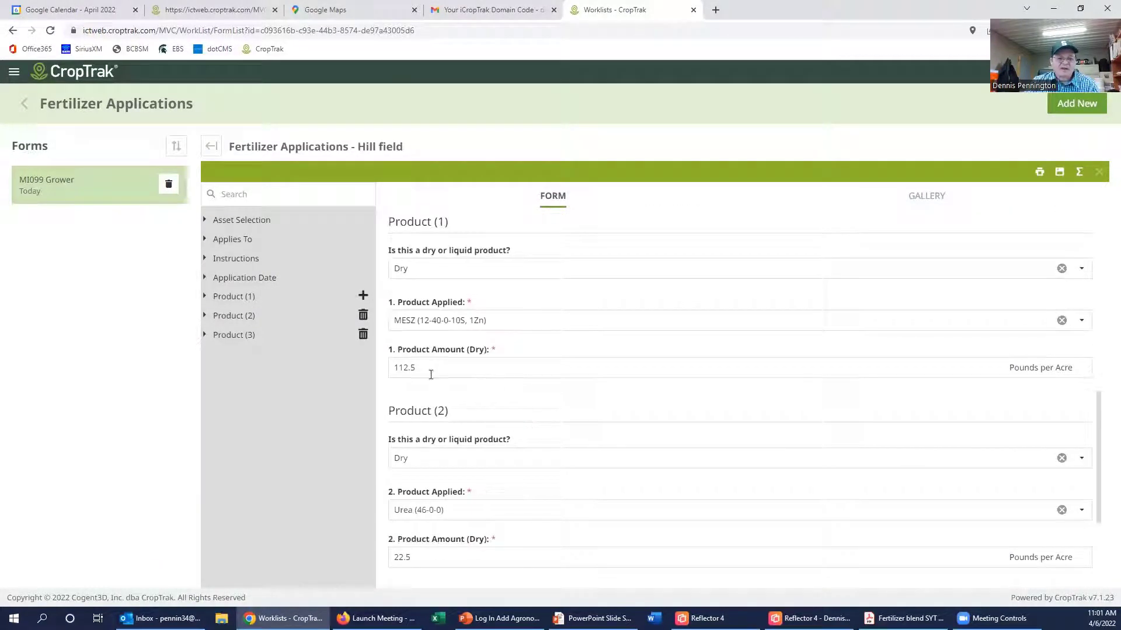
pyautogui.moveTo(422, 367); pyautogui.dragTo(383, 368)
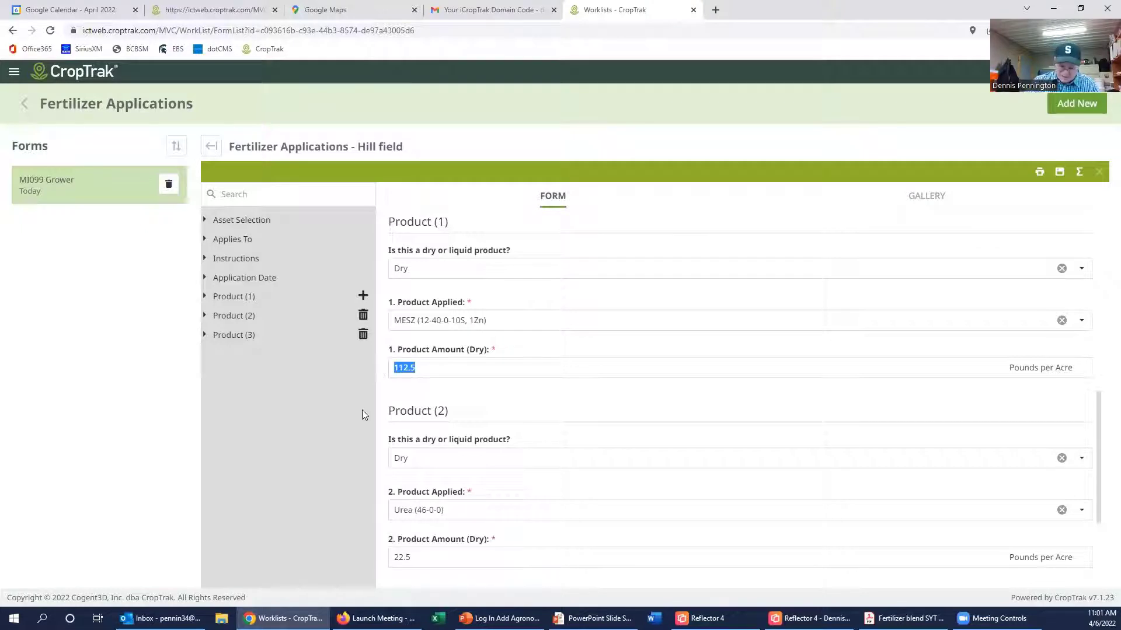
pyautogui.write('150.0')
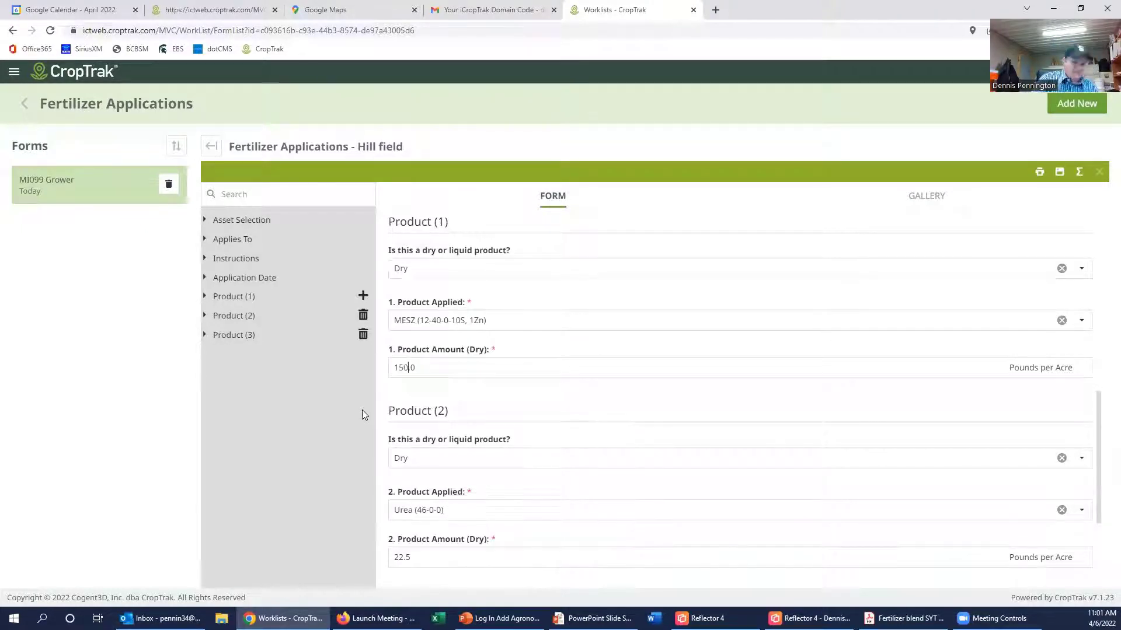
pyautogui.click(1059, 170)
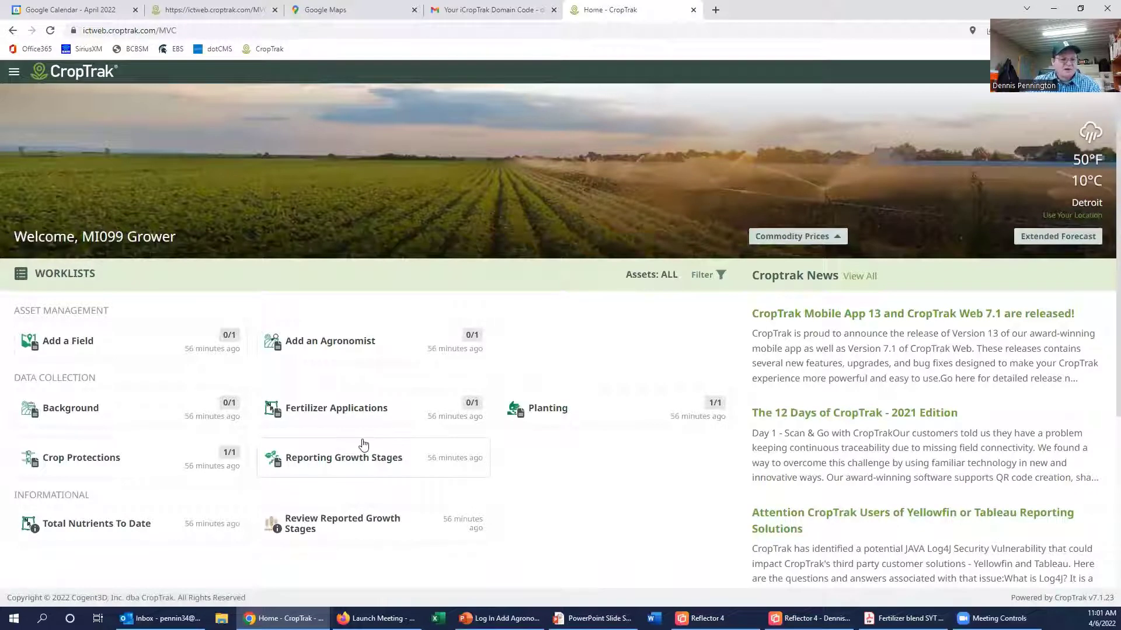
# Step: Give the Hill field crop protection a Water tank-mix carrier at 15.0 gallons per acre, then open Crop Protections on the iPad
pyautogui.click(88, 462)
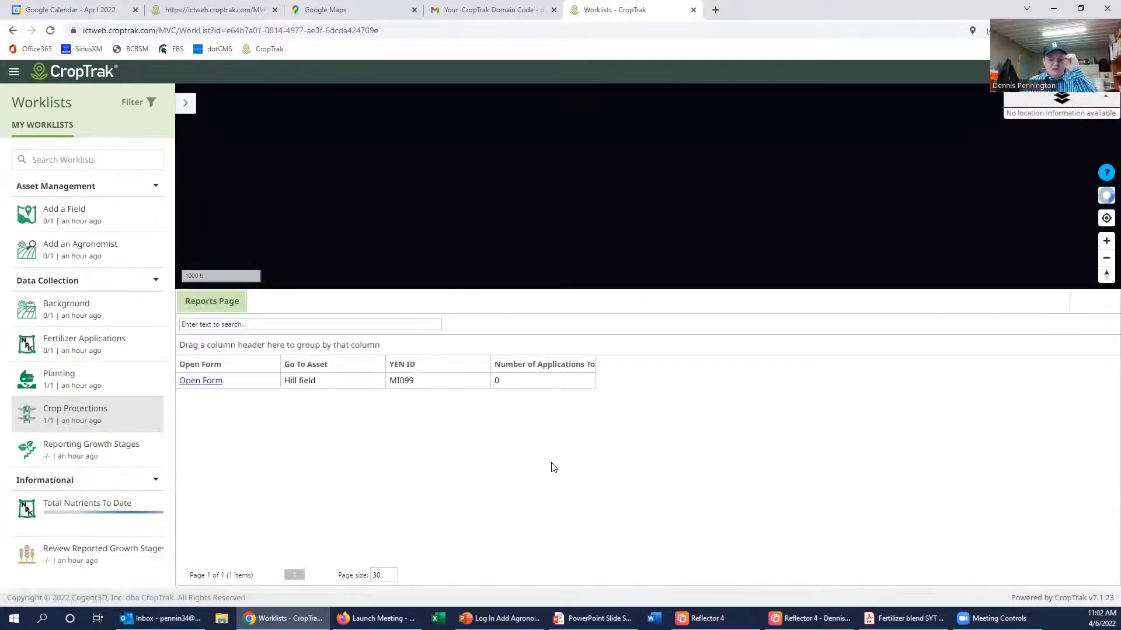
pyautogui.click(206, 382)
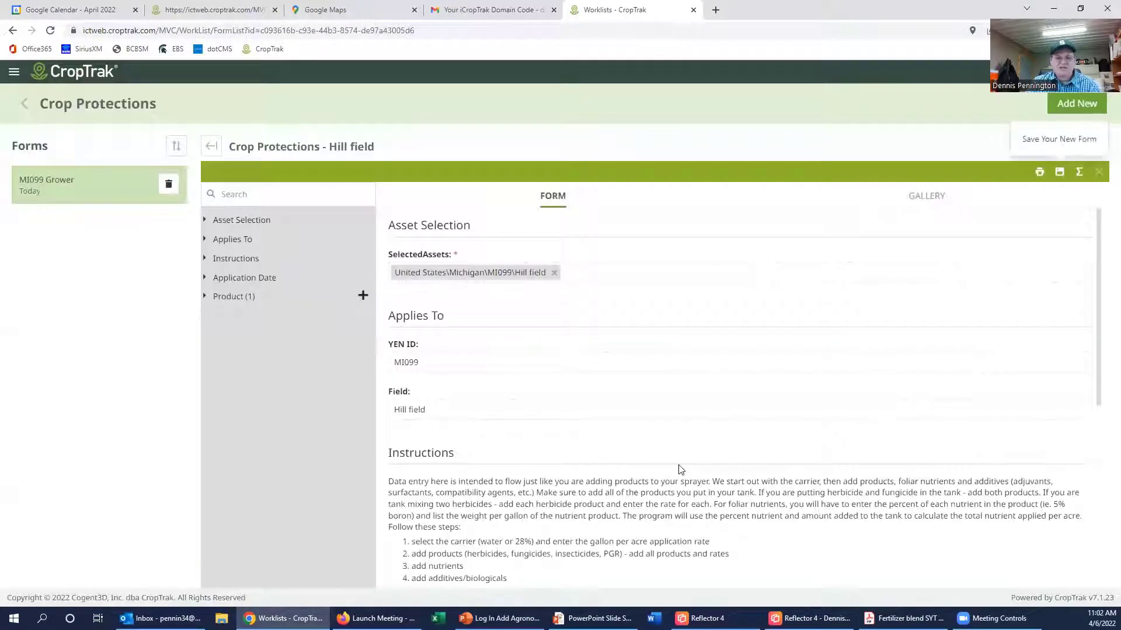
pyautogui.scroll(-6, 680, 469)
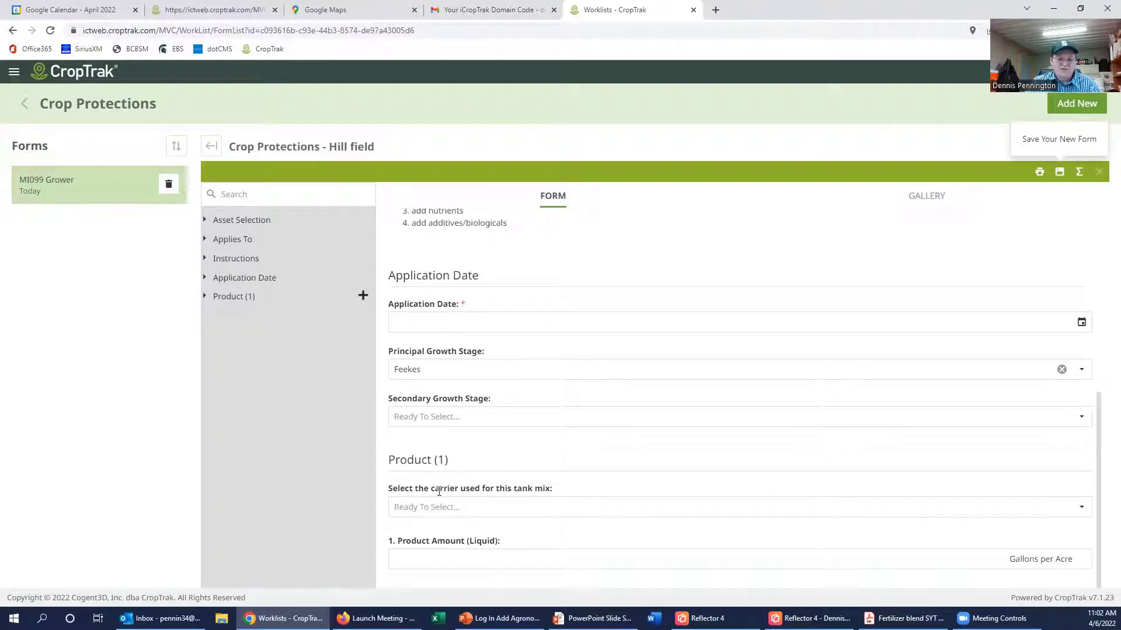
pyautogui.moveTo(389, 488); pyautogui.dragTo(561, 497)
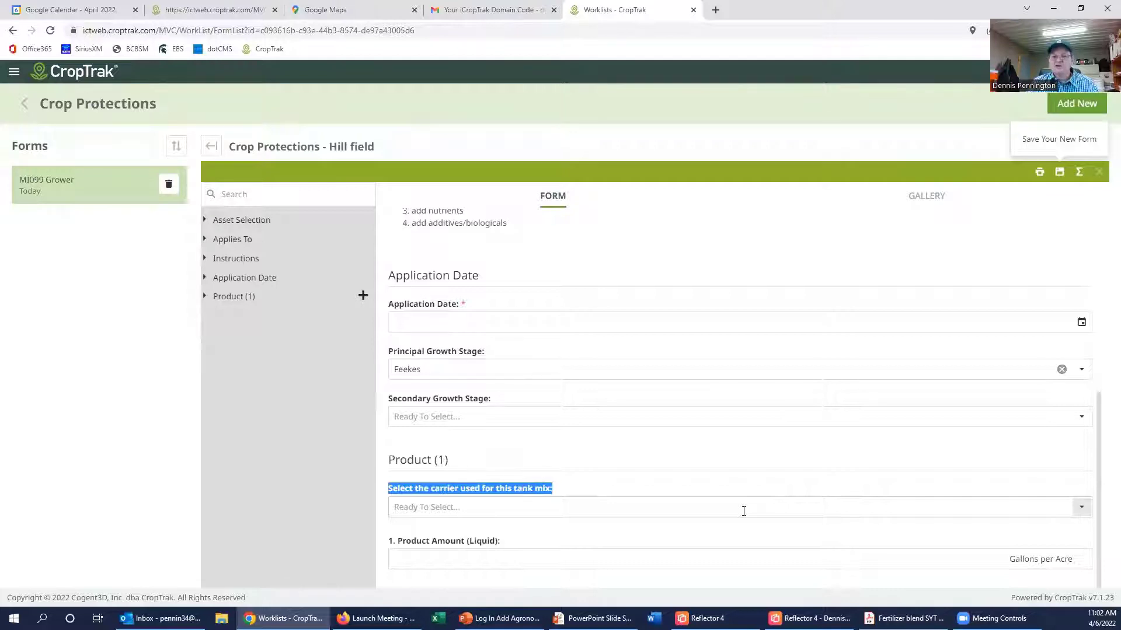
pyautogui.click(498, 509)
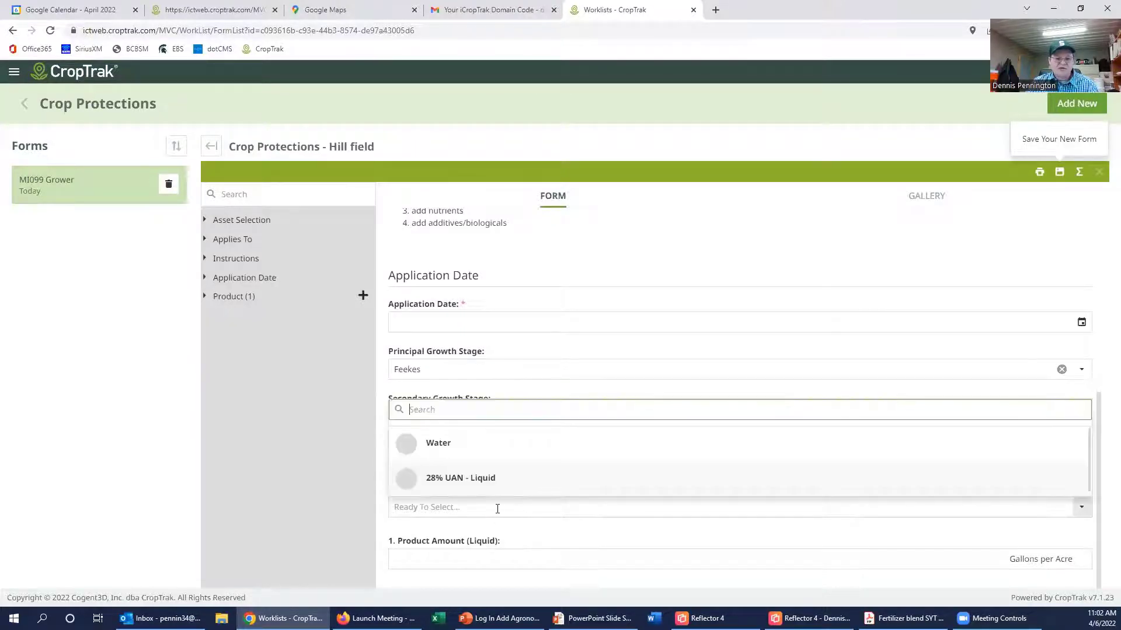
pyautogui.click(438, 444)
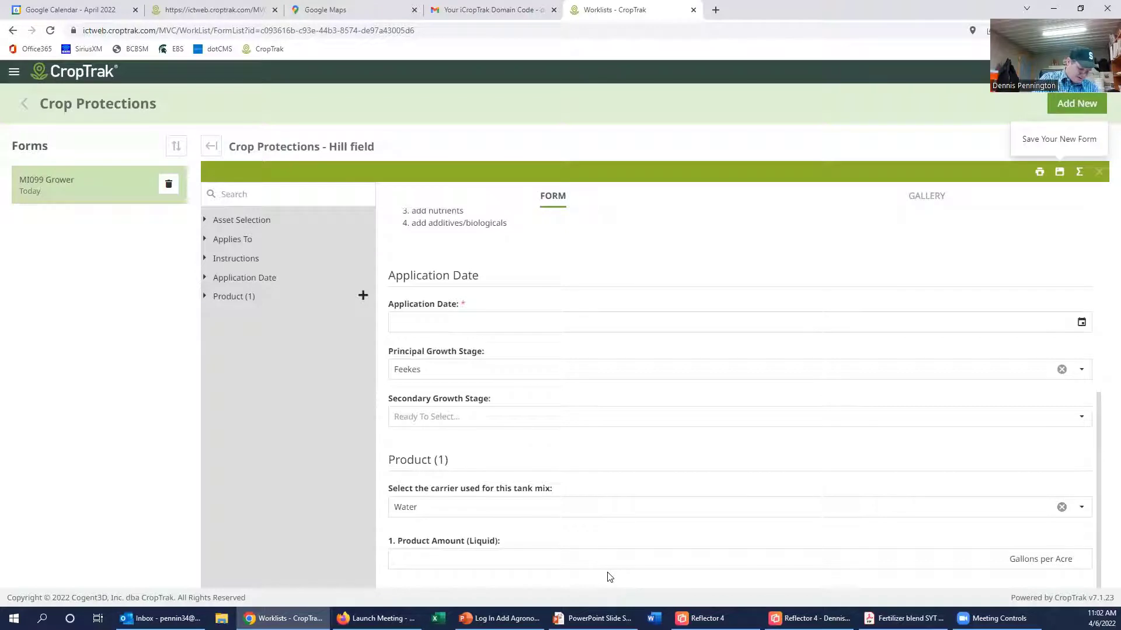
pyautogui.write('15.0')
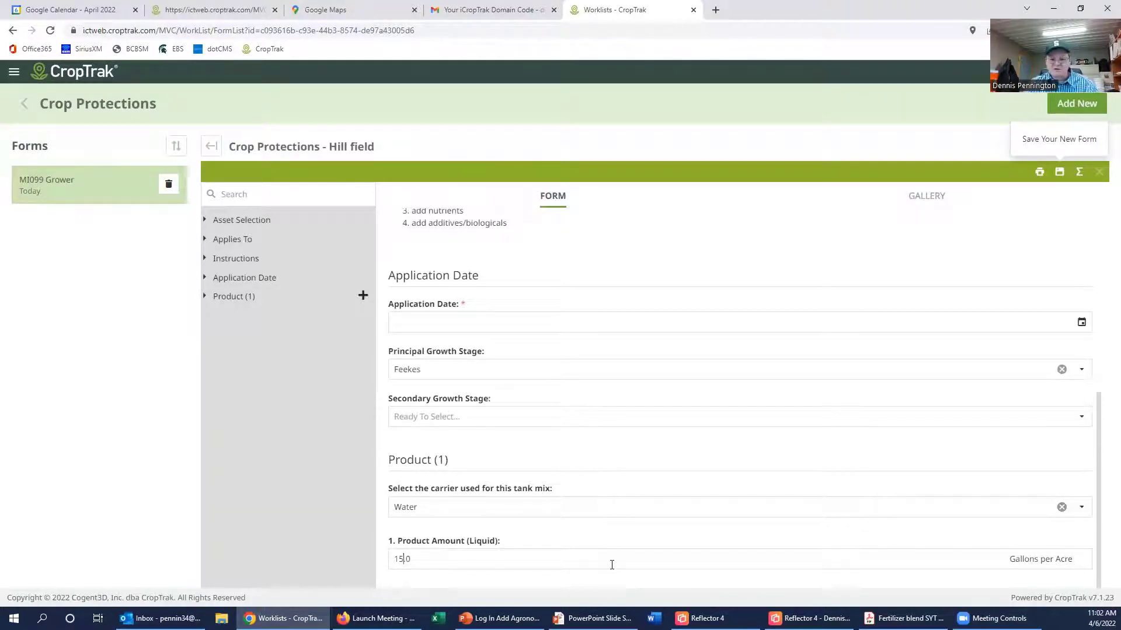
pyautogui.click(647, 522)
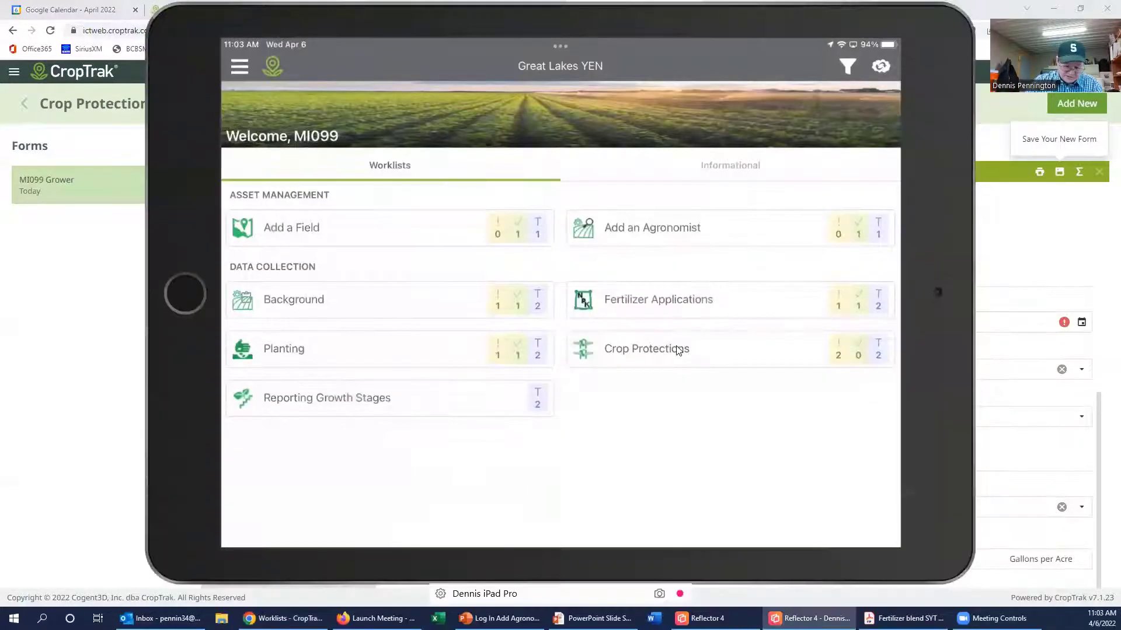
pyautogui.click(677, 350)
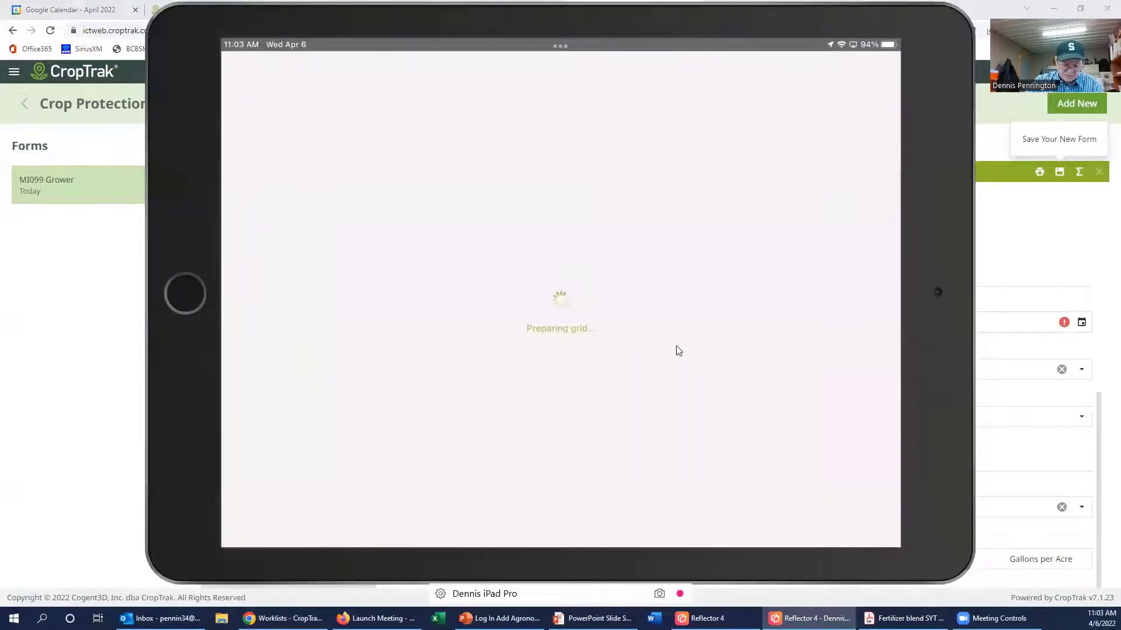
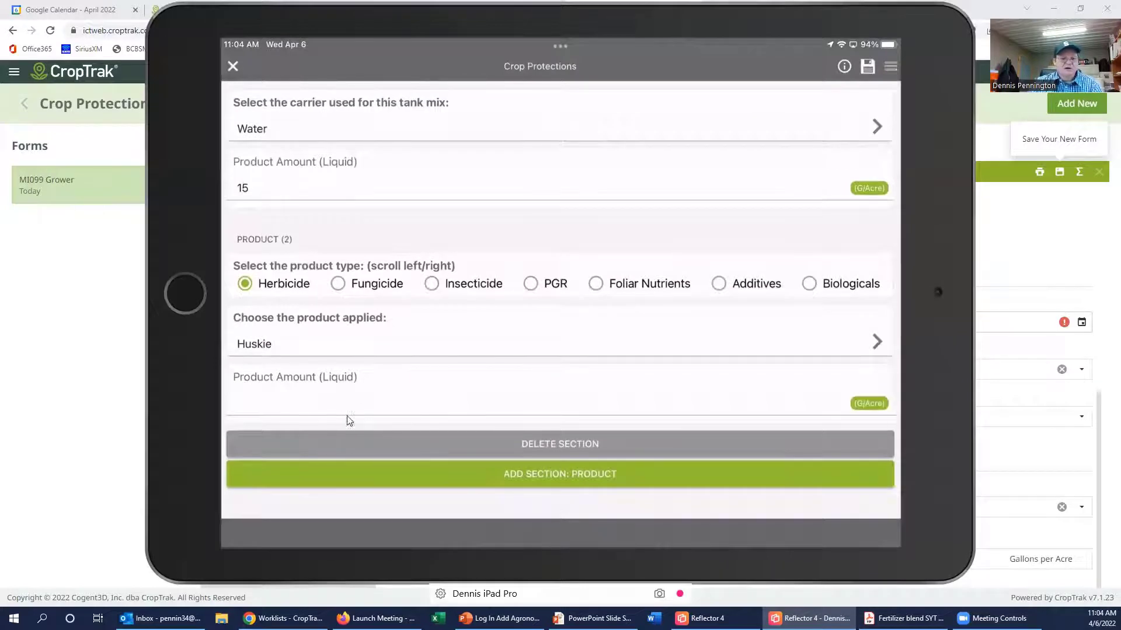
# Step: Enter 12 as the Huskie product amount and open its unit choices for oz/Acre
pyautogui.click(870, 403)
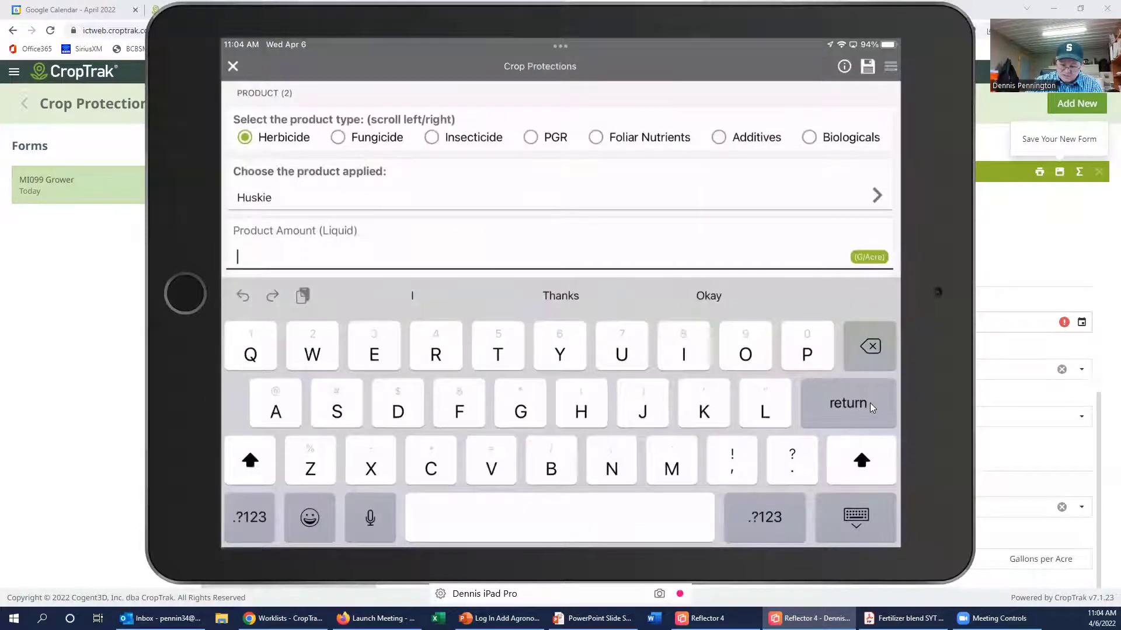
pyautogui.click(870, 403)
pyautogui.click(871, 405)
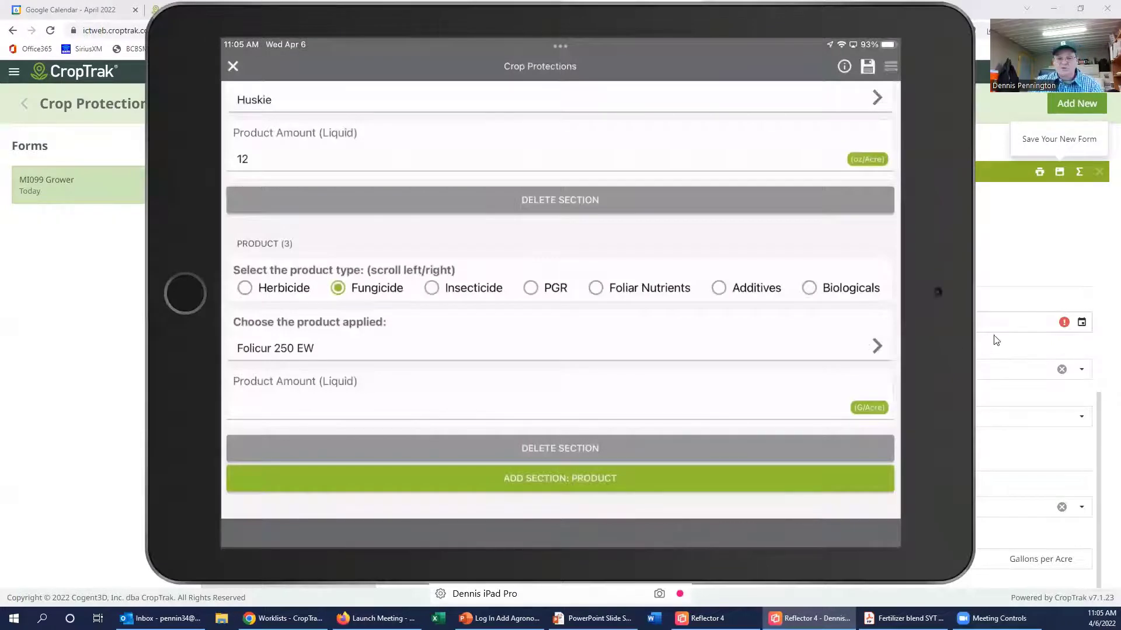
# Step: Set the Folicur 250 EW amount to 8 oz/Acre
pyautogui.click(867, 415)
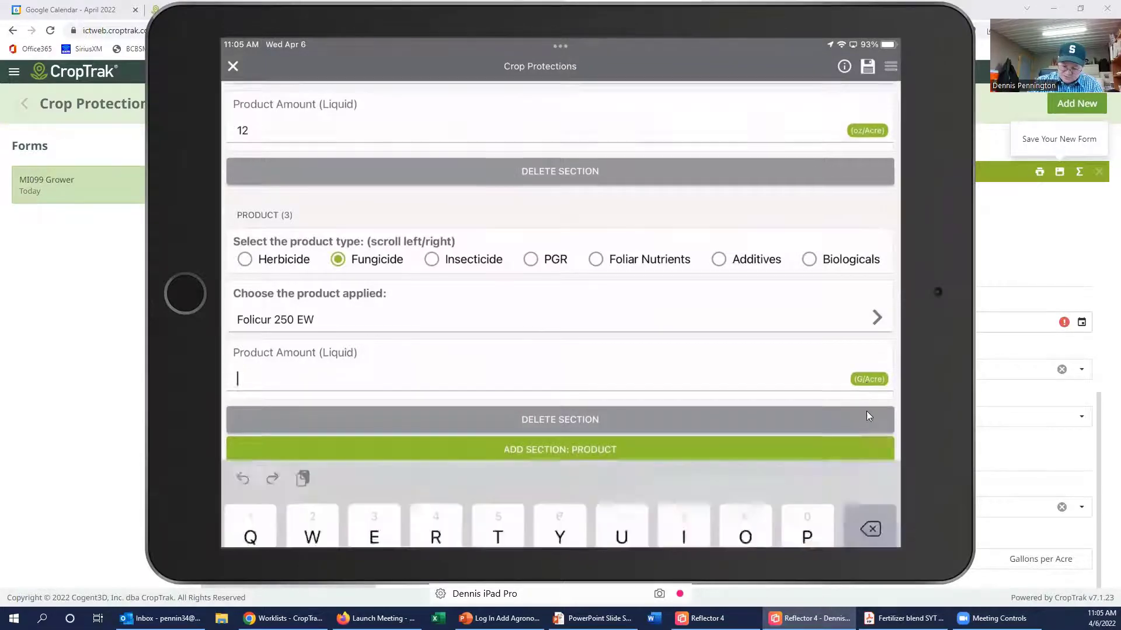
pyautogui.click(866, 411)
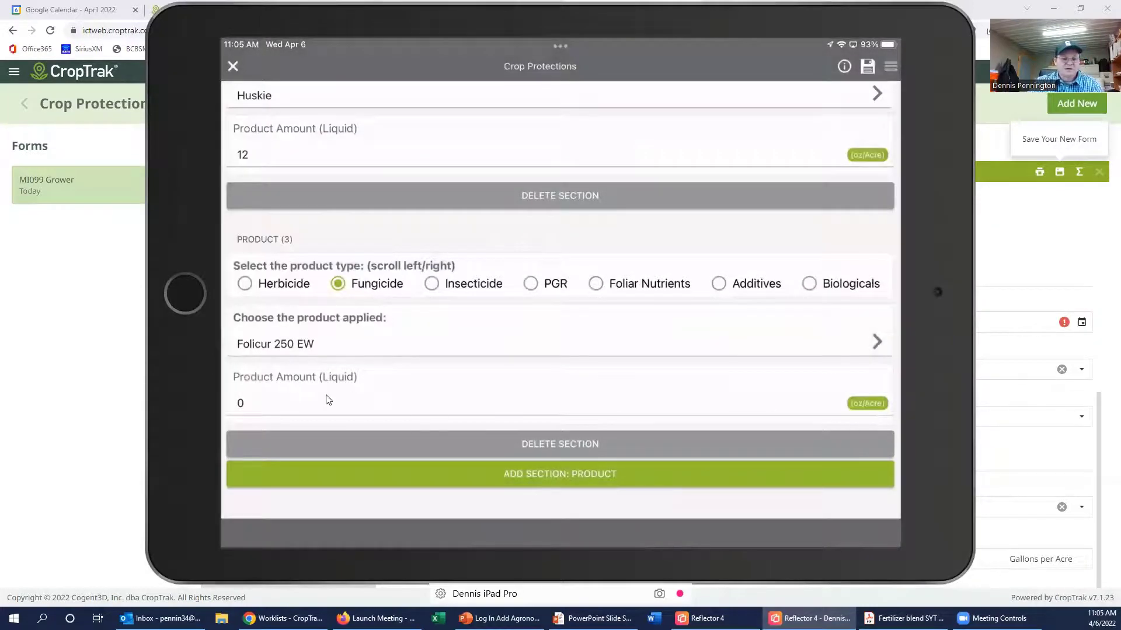
pyautogui.click(281, 401)
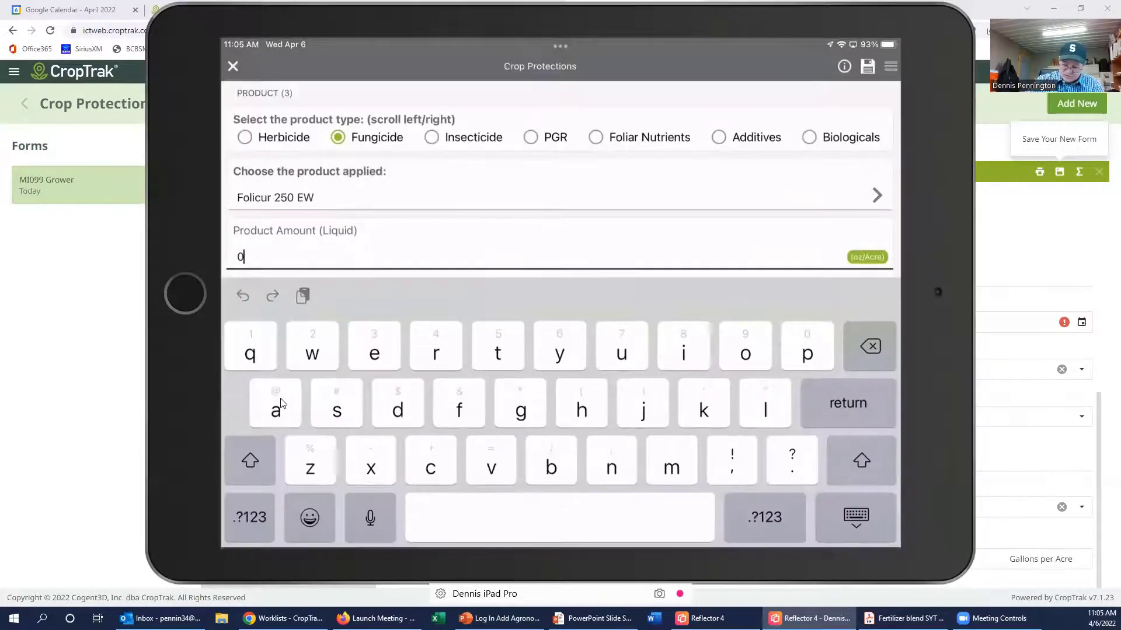
pyautogui.press('BackSpace')
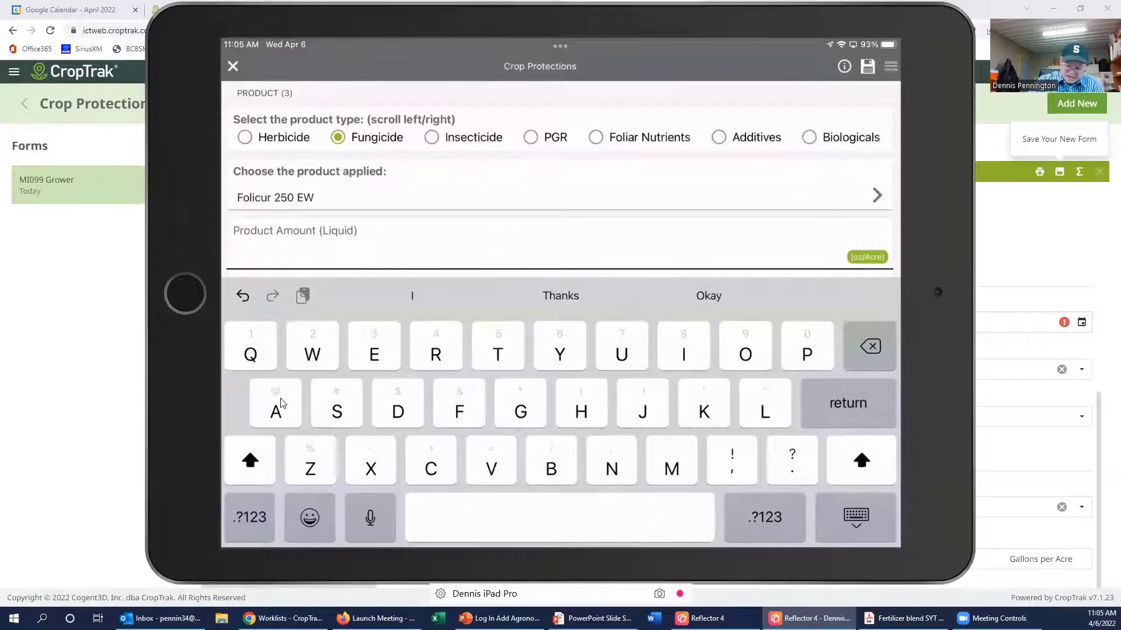
pyautogui.write('8')
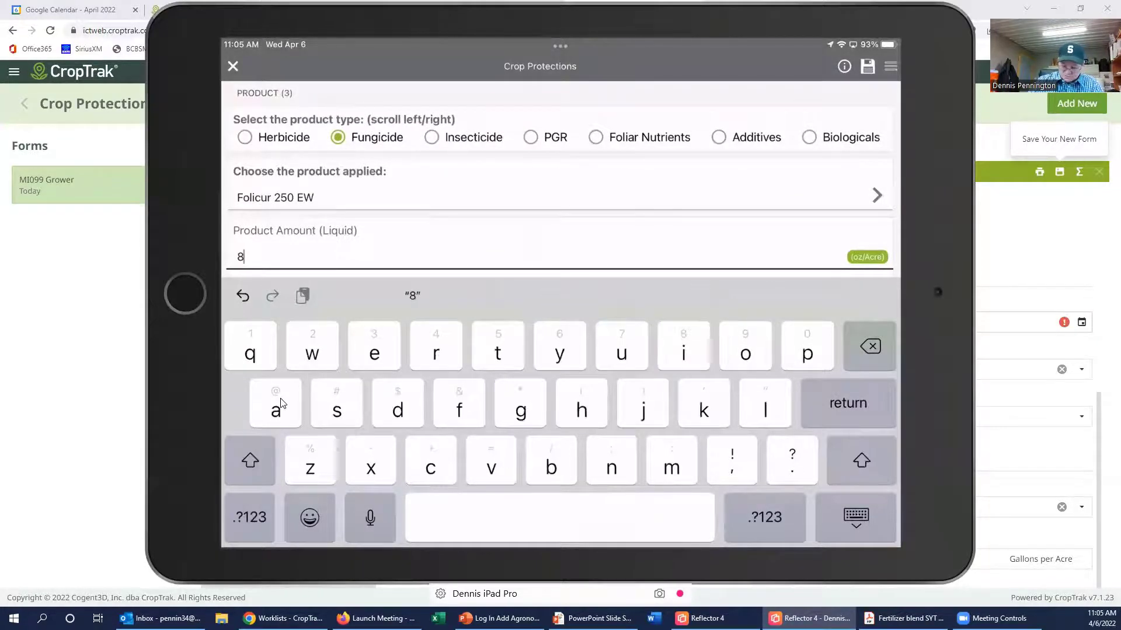
pyautogui.press('Return')
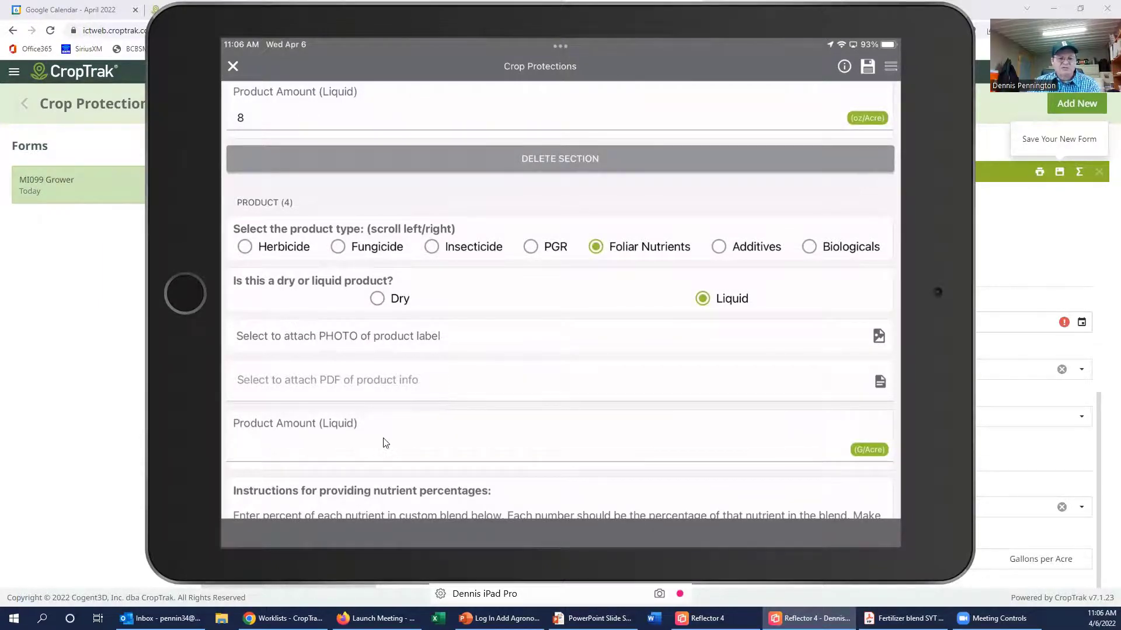
# Step: Switch the foliar nutrient's unit from G/Acre to oz/Acre and enter an amount of 5
pyautogui.click(868, 449)
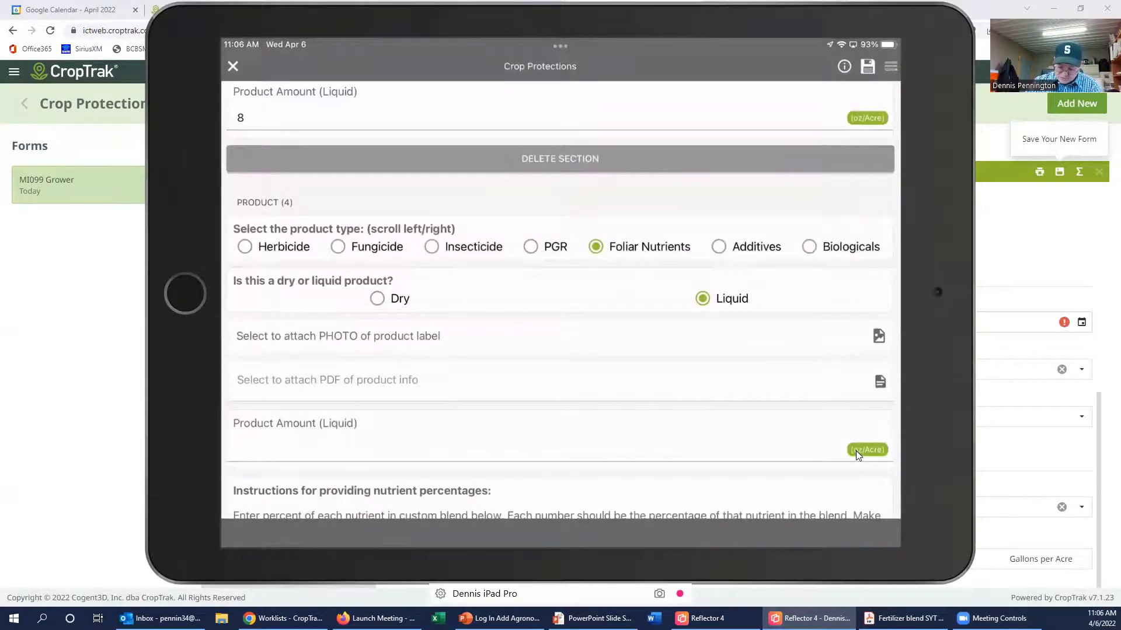
pyautogui.click(855, 451)
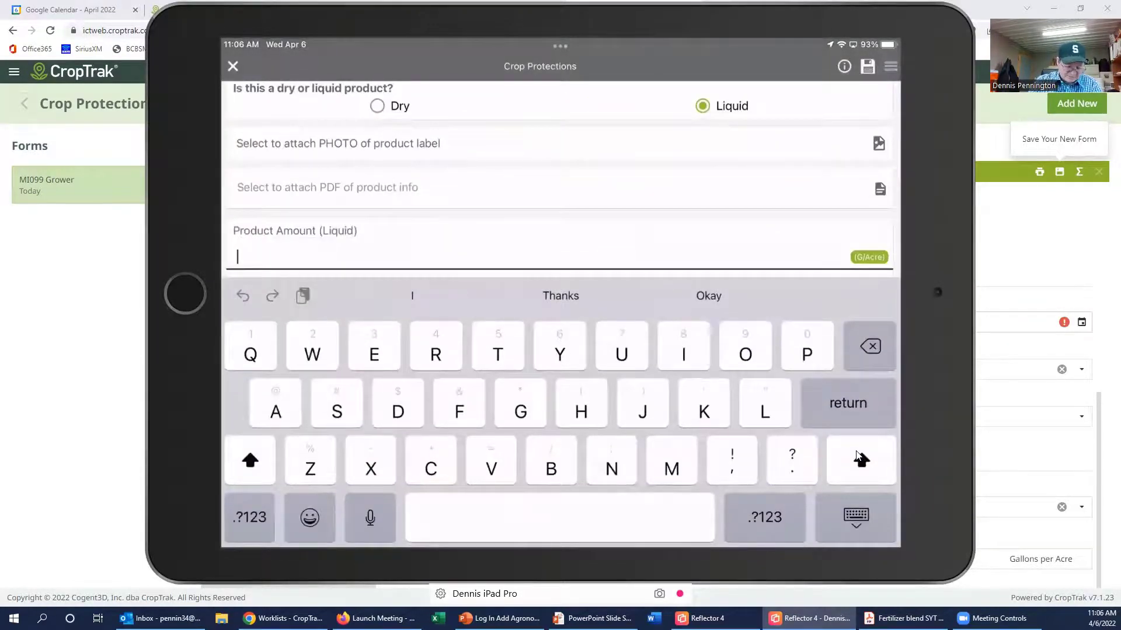
pyautogui.write('5')
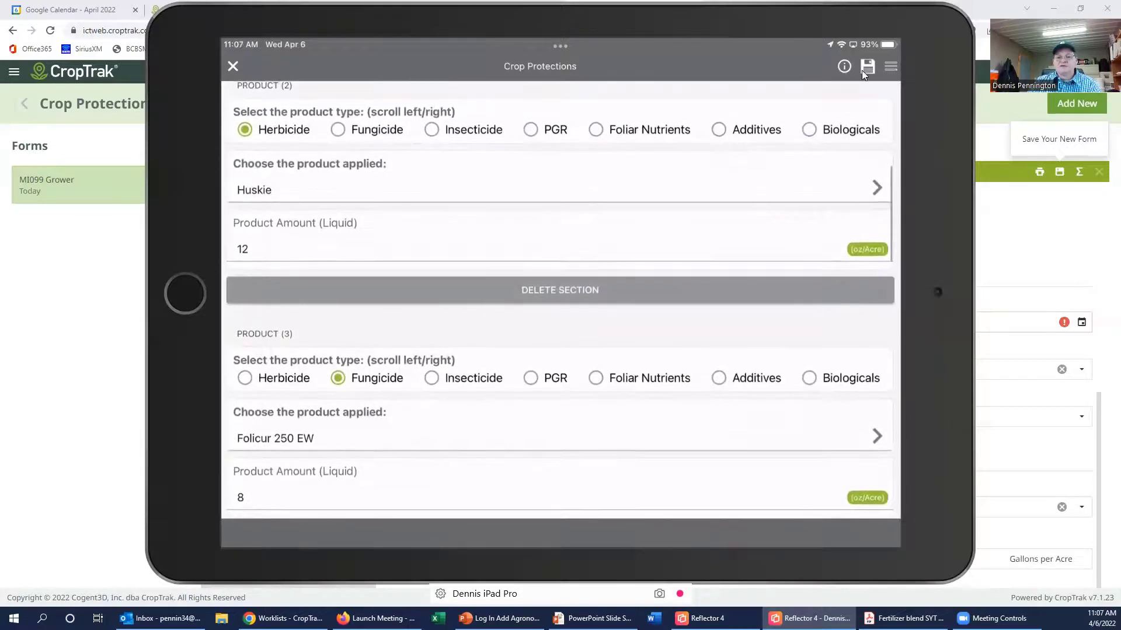
# Step: Save the iPad tank-mix form and move the iPad mirror aside to reveal the web form
pyautogui.click(863, 73)
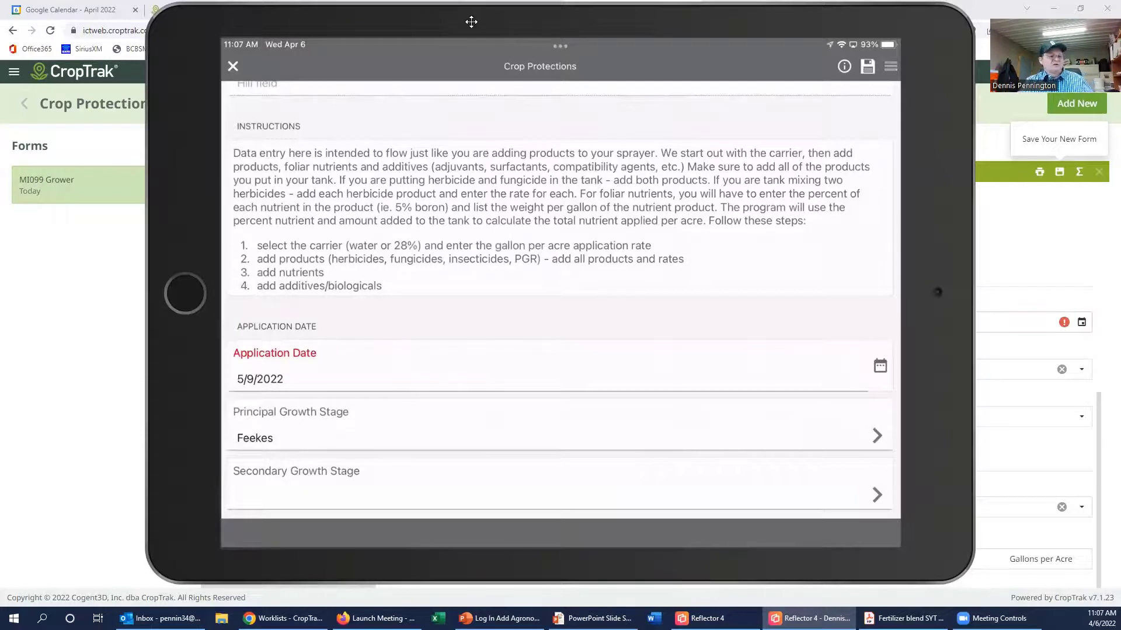
pyautogui.moveTo(471, 21); pyautogui.dragTo(0, 20)
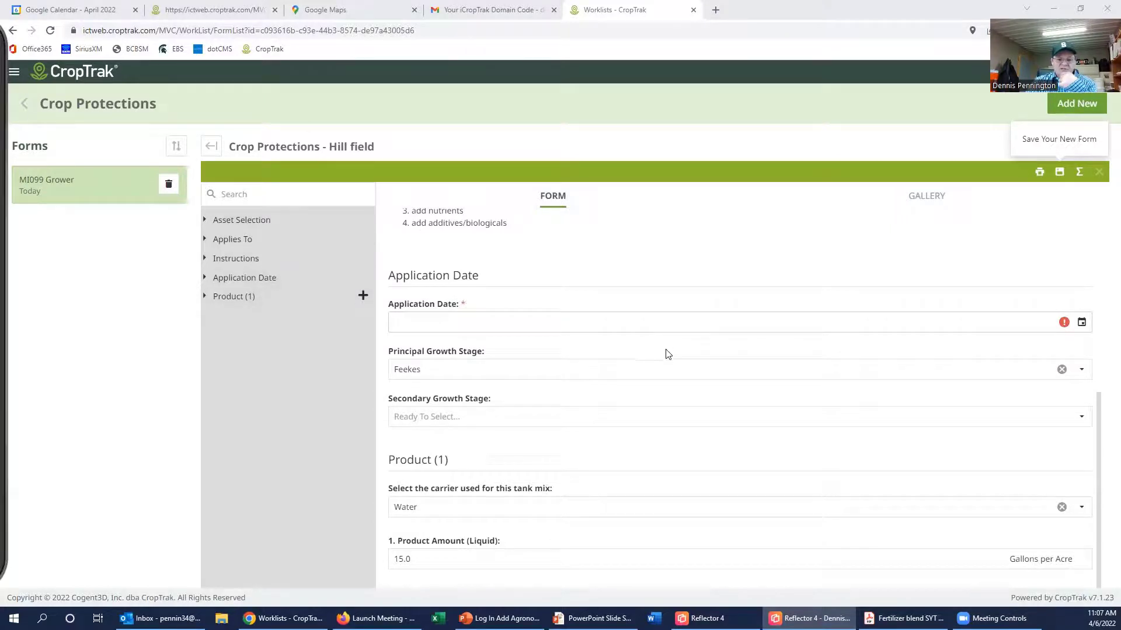
# Step: Add Product (2) as an Additives entry named '1% NIS' and save the web form
pyautogui.click(363, 295)
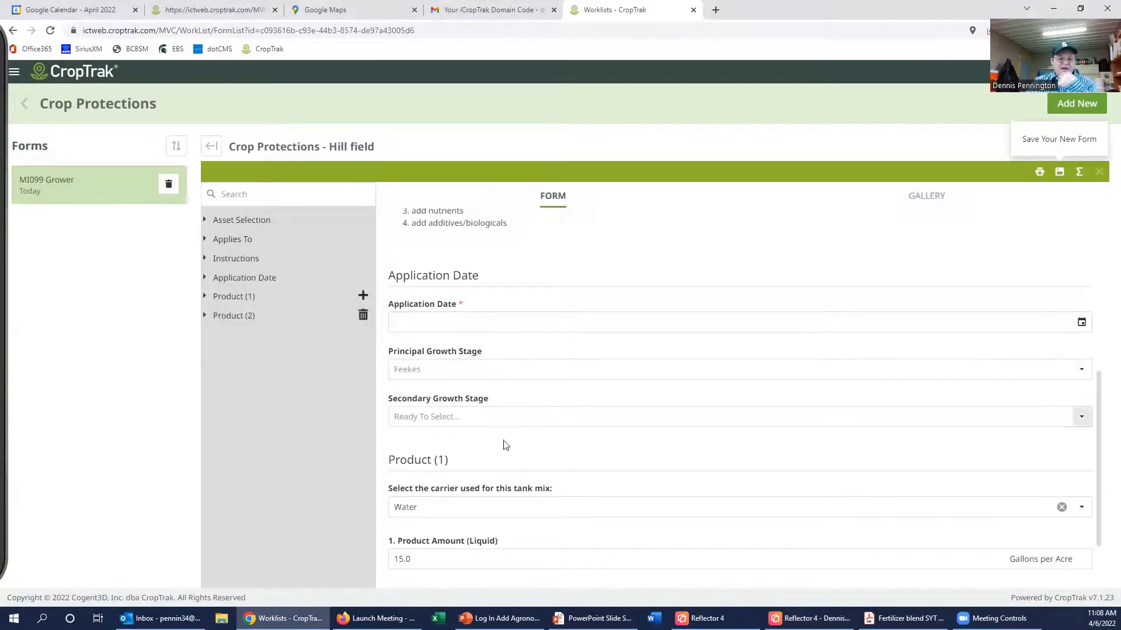
pyautogui.scroll(-2, 505, 446)
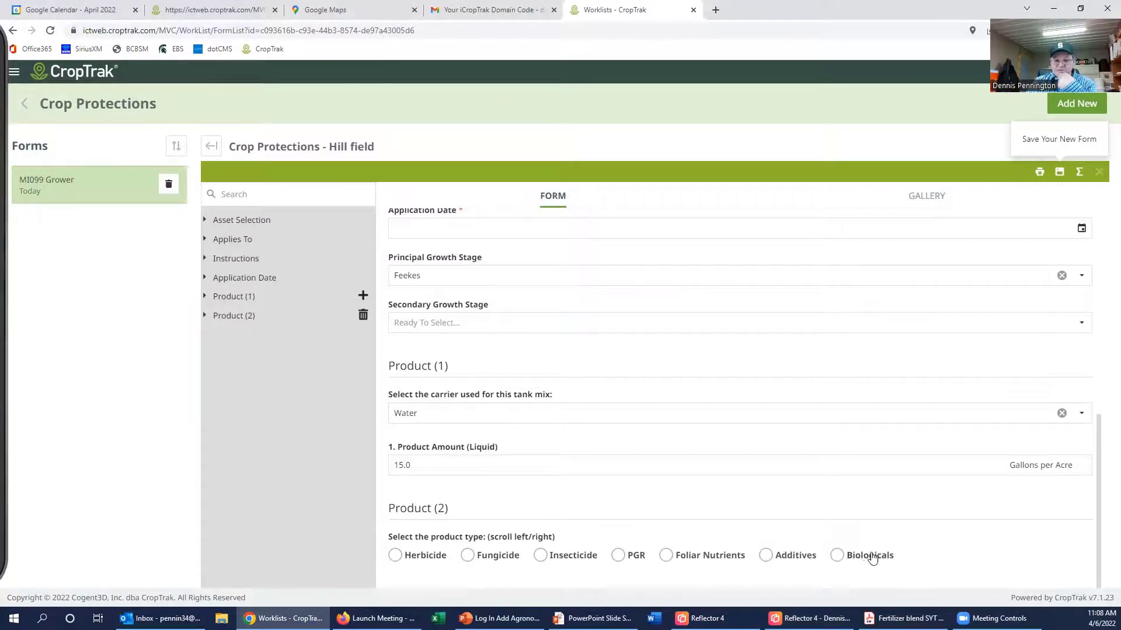
pyautogui.click(766, 556)
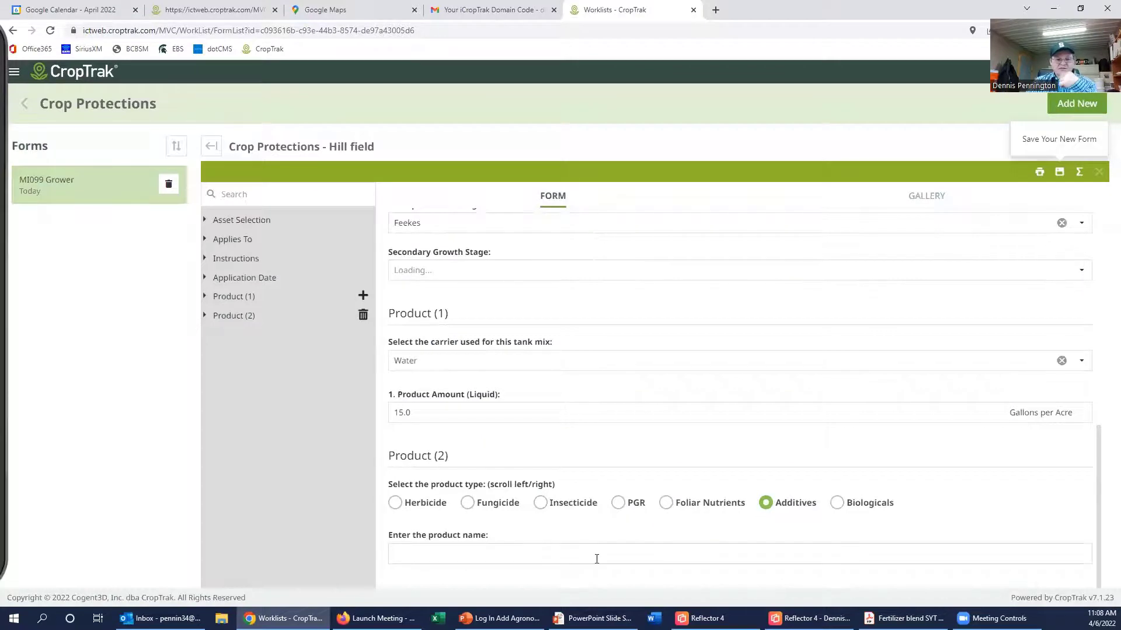
pyautogui.click(596, 554)
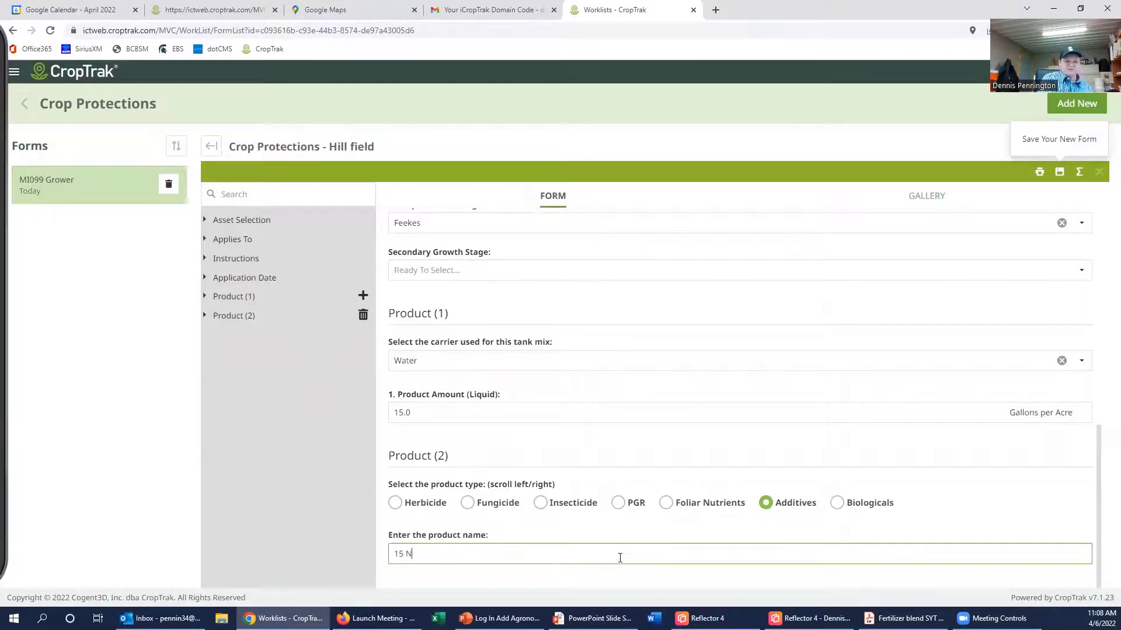
pyautogui.write('1% NIS')
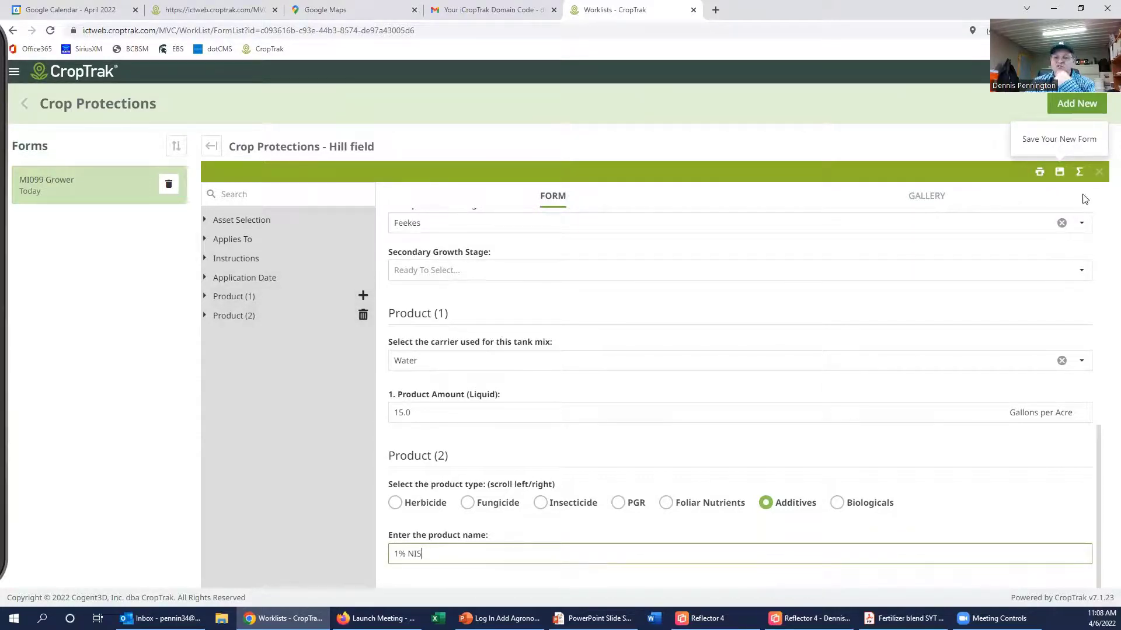
pyautogui.click(1060, 172)
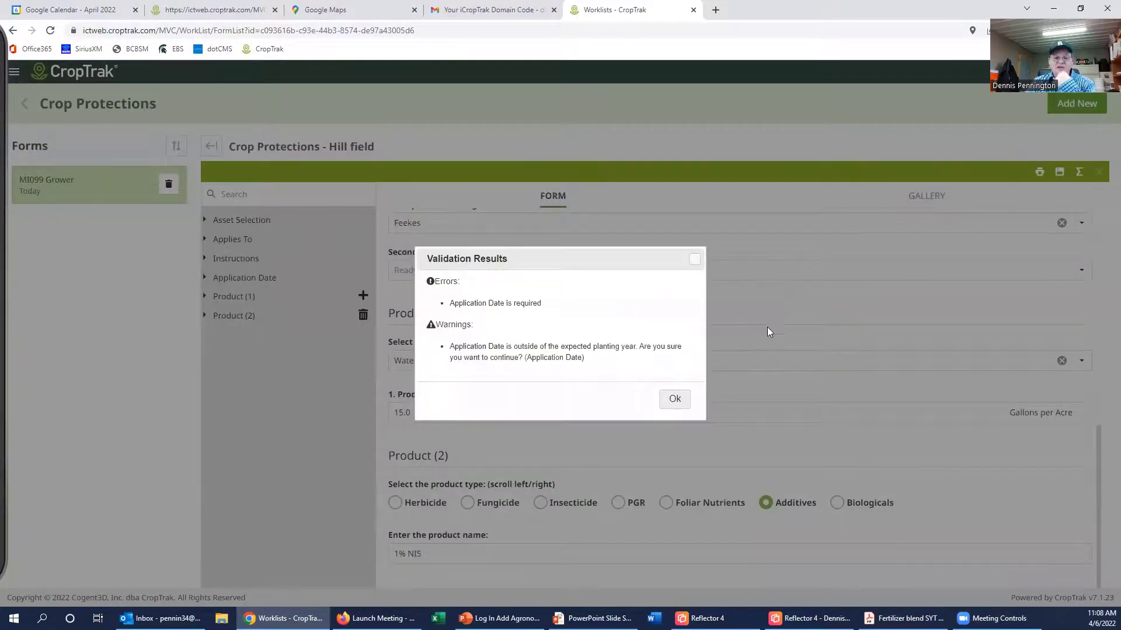
# Step: Dismiss the validation results, set the Application Date to 4/14/2022, and save the form
pyautogui.click(678, 402)
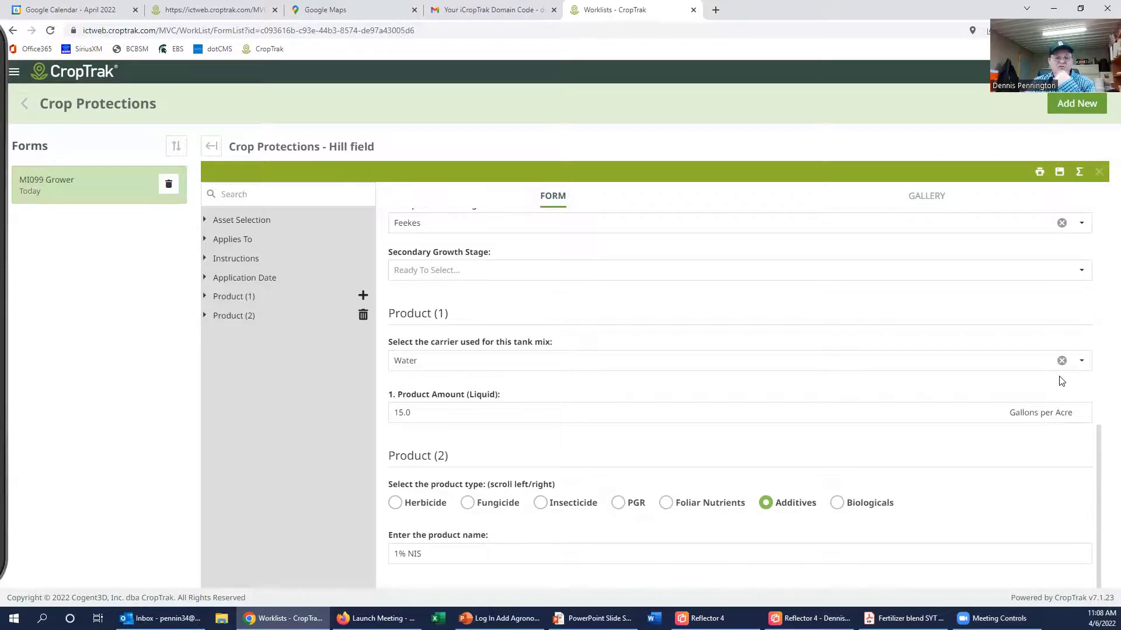
pyautogui.click(1081, 223)
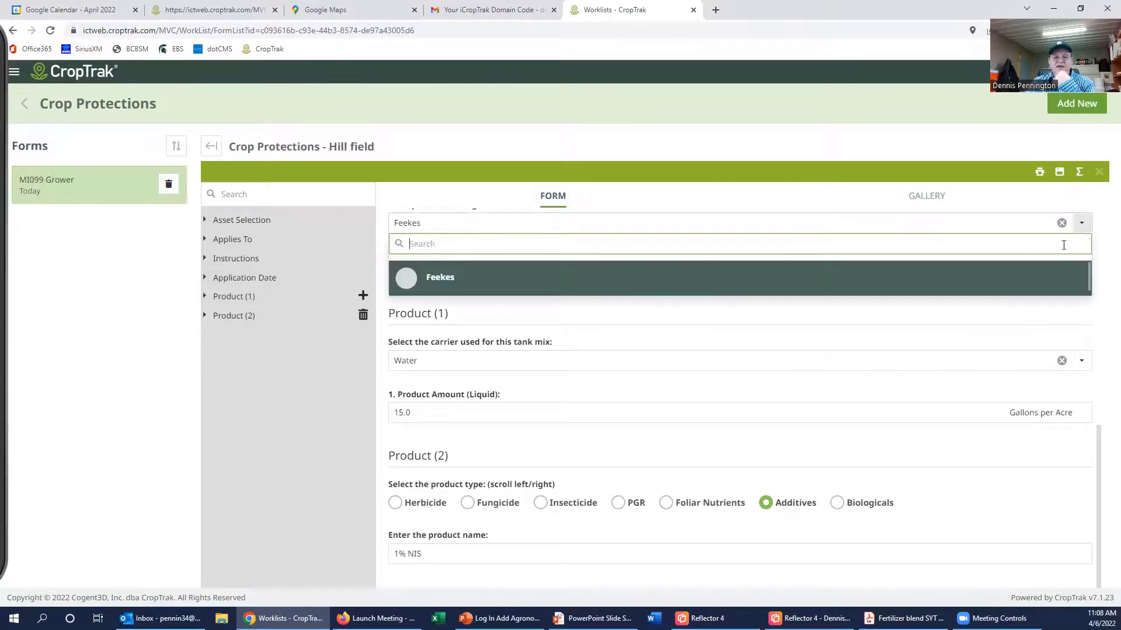
pyautogui.click(1050, 275)
pyautogui.scroll(4, 992, 327)
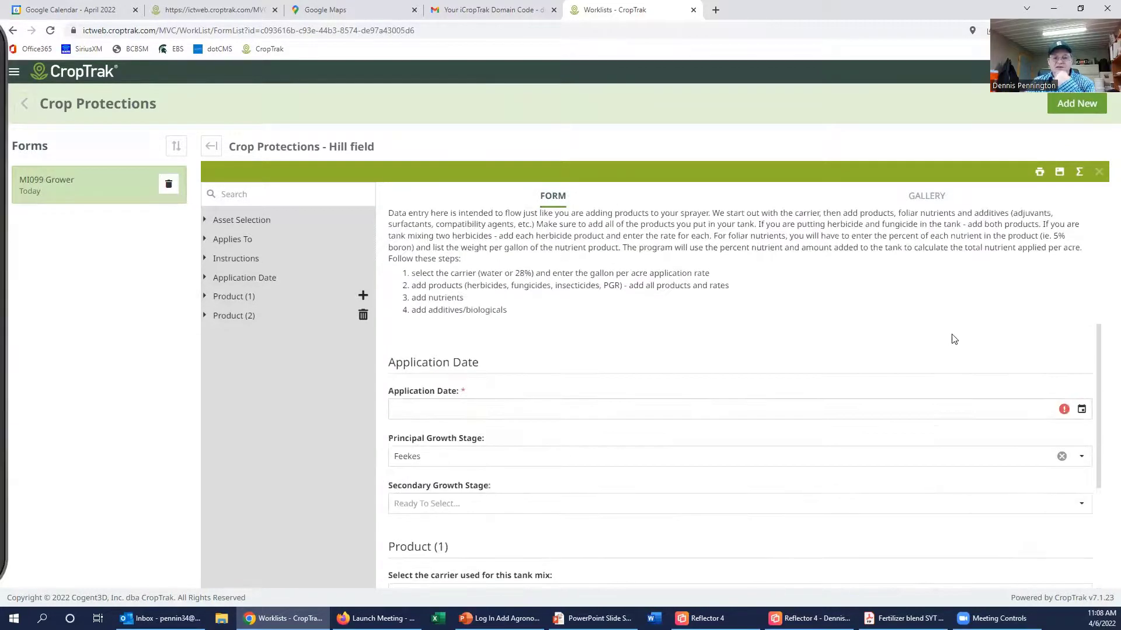
pyautogui.click(1081, 409)
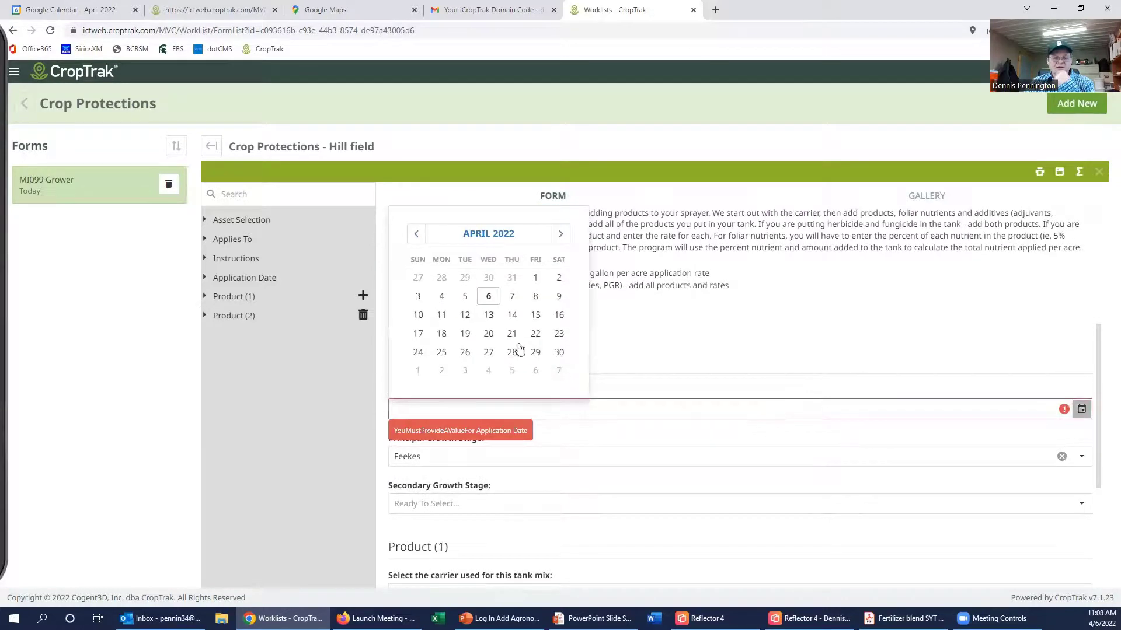
pyautogui.click(512, 315)
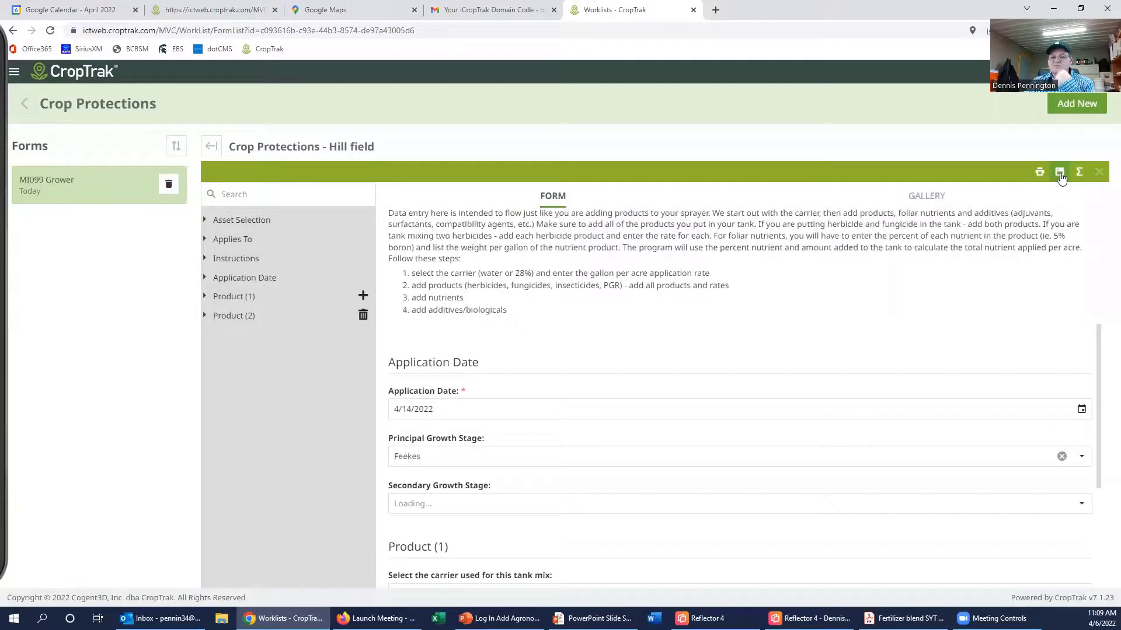
pyautogui.click(1060, 173)
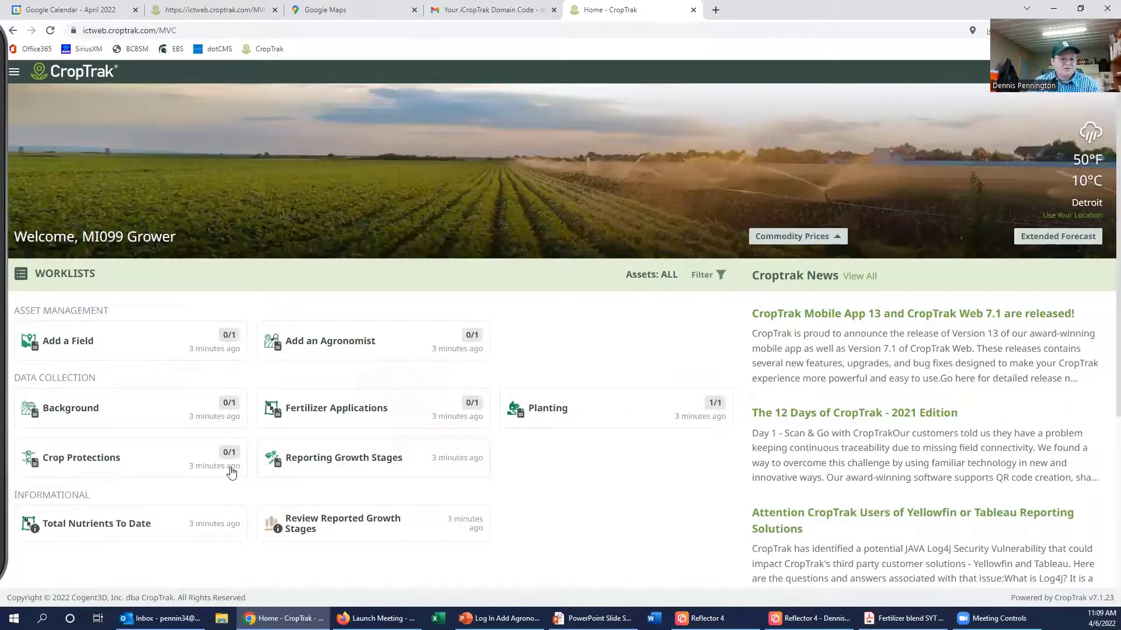
# Step: Open the Reporting Growth Stages worklist showing the Hill field (MI099) entry
pyautogui.click(349, 464)
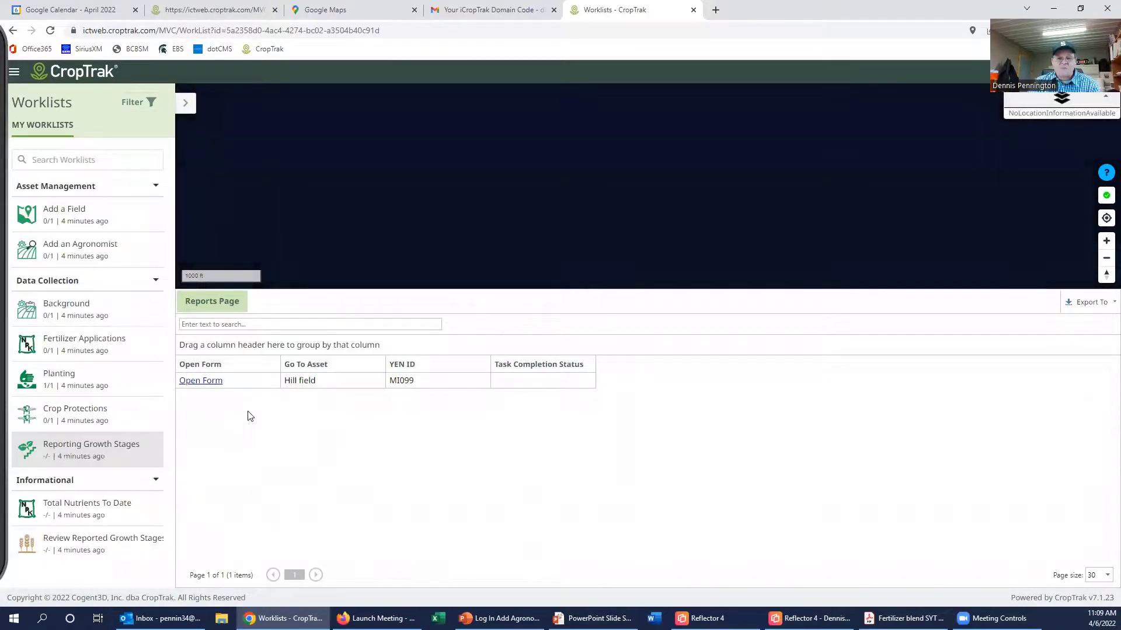
# Step: Open the Hill field growth stages form and set the Date of GS 10 to 10/13/2021
pyautogui.click(208, 381)
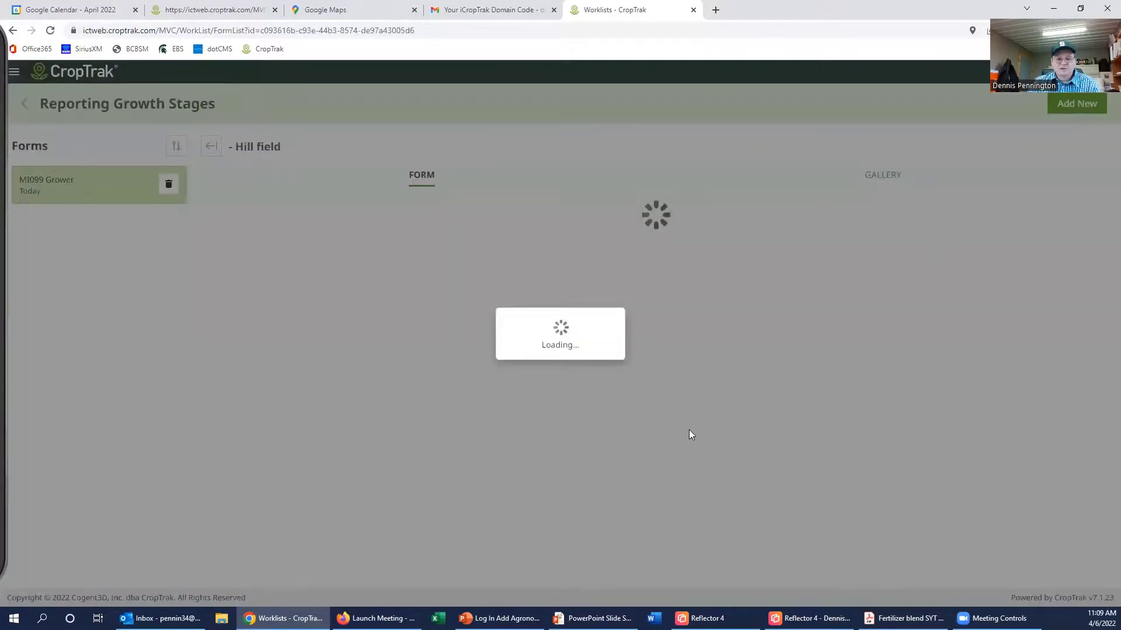
pyautogui.scroll(-4, 526, 396)
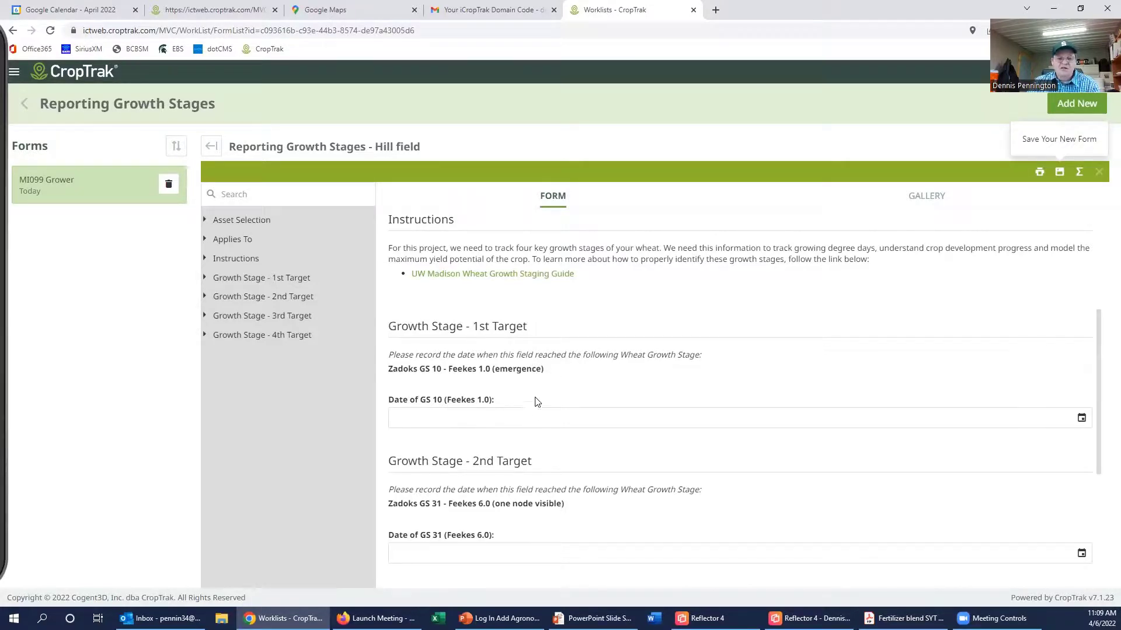
pyautogui.click(1082, 419)
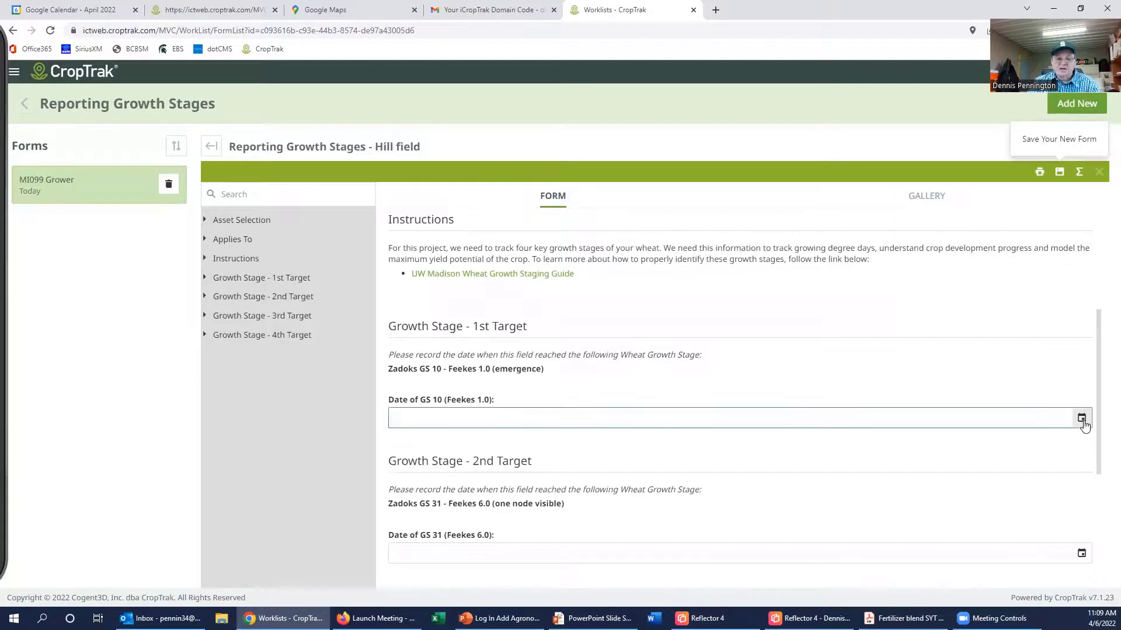
pyautogui.click(417, 244)
pyautogui.click(416, 244)
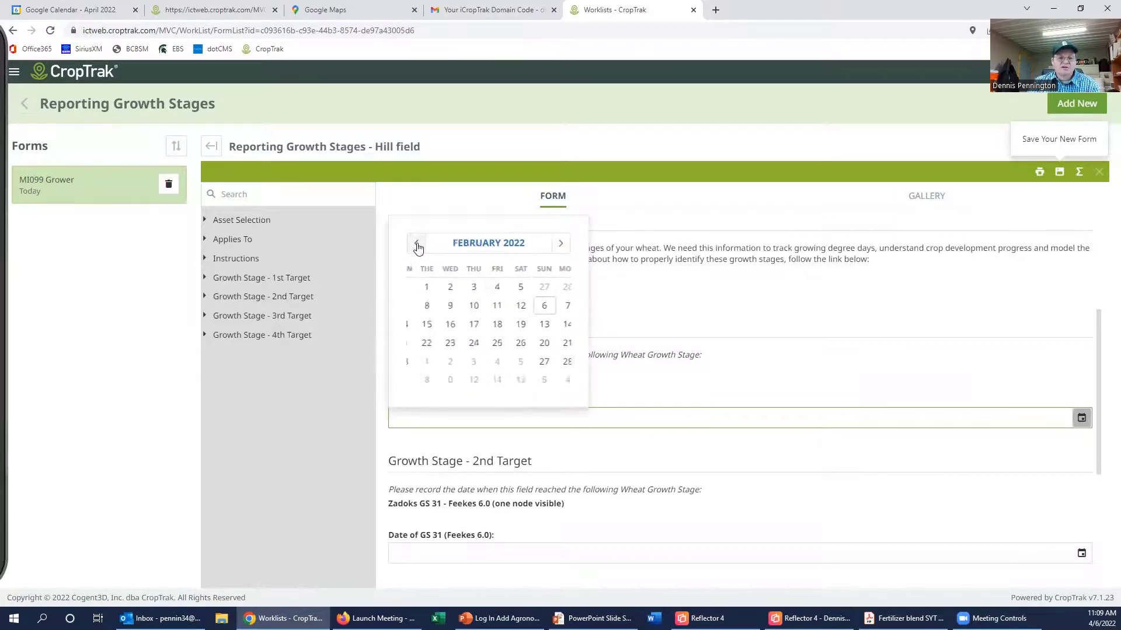
pyautogui.click(417, 244)
pyautogui.click(417, 244)
pyautogui.click(417, 244)
pyautogui.click(417, 244)
pyautogui.click(417, 244)
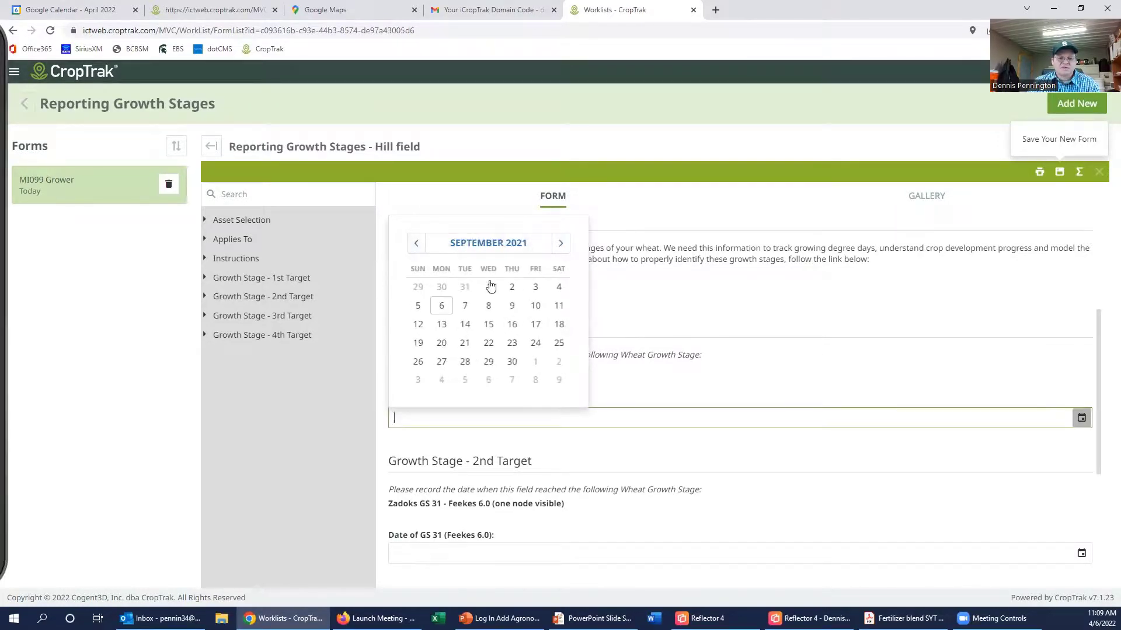
pyautogui.click(560, 244)
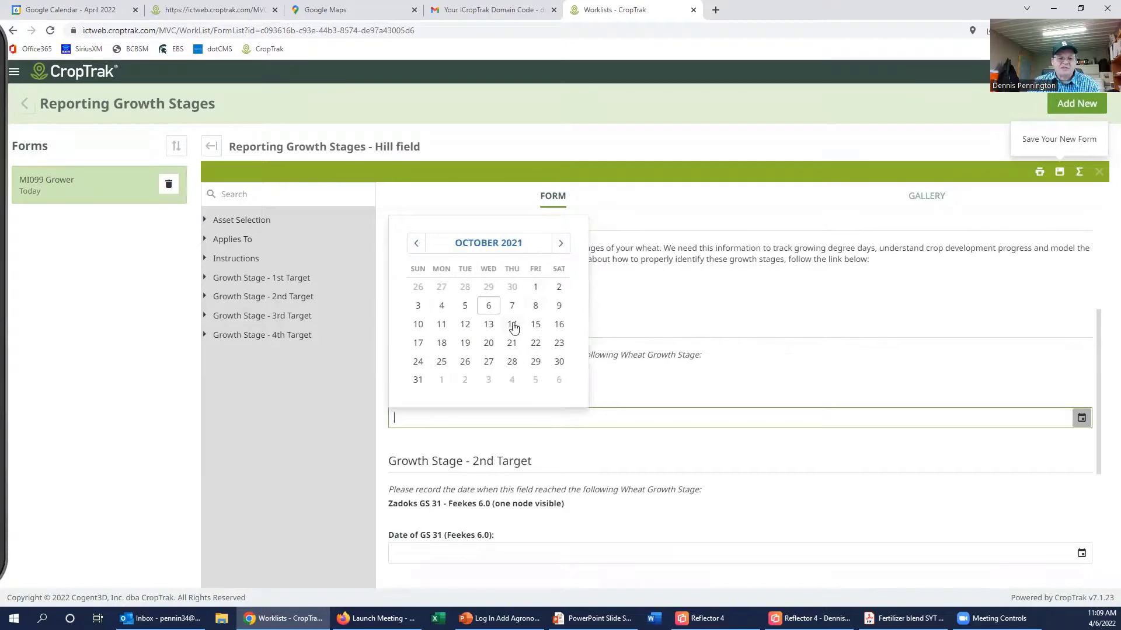
pyautogui.click(489, 324)
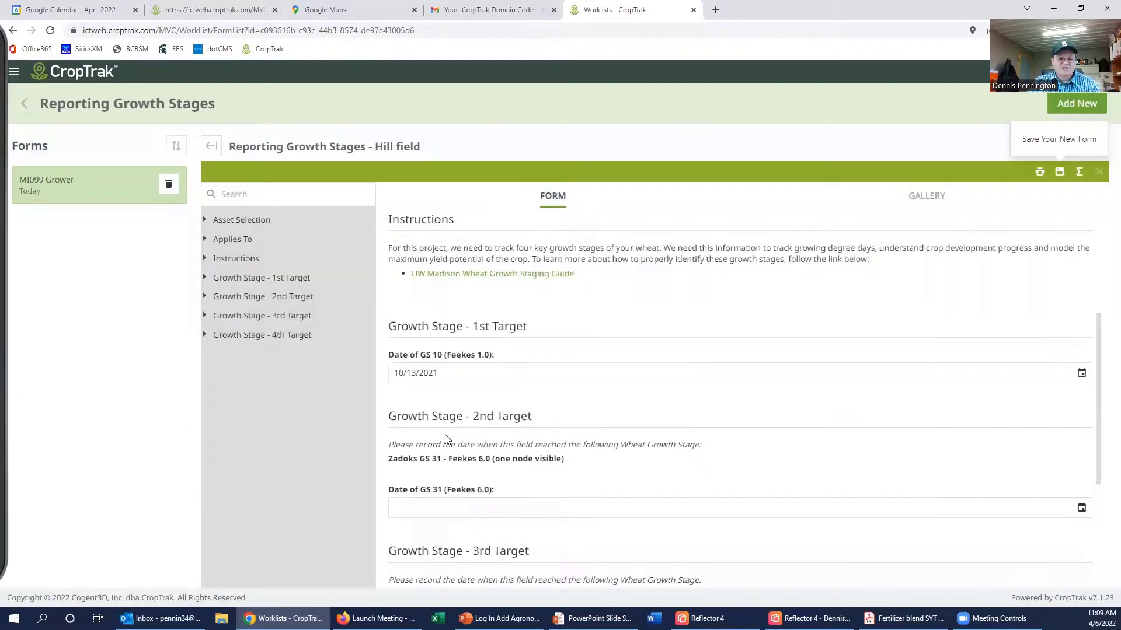
pyautogui.scroll(-2, 534, 424)
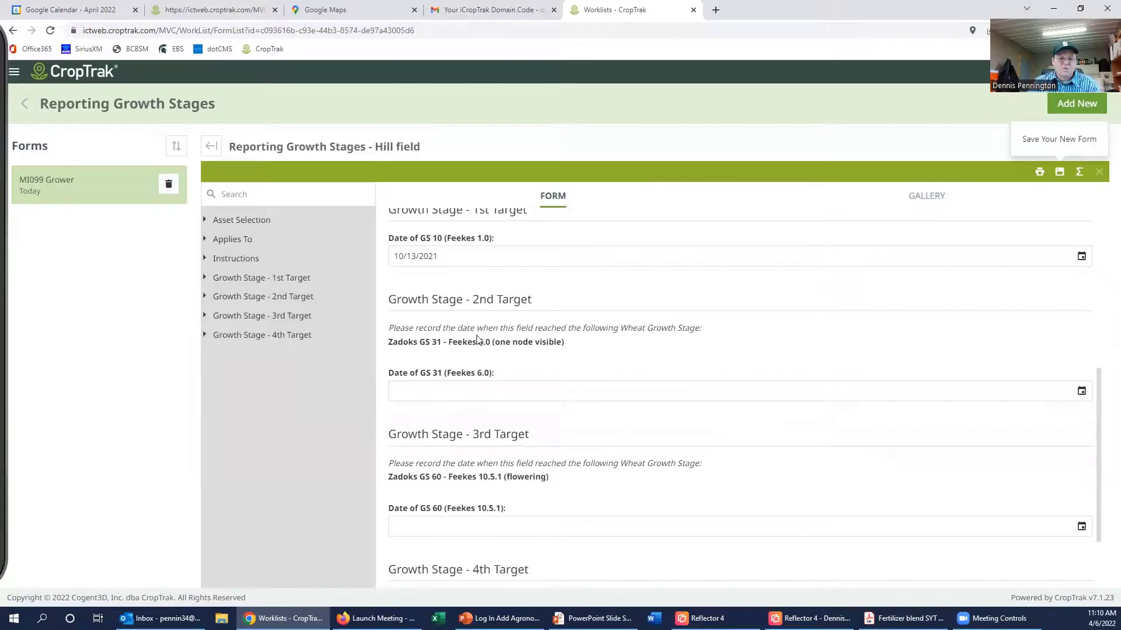
# Step: Leave the GS 31 date blank, review the form, and save the growth stages form
pyautogui.click(1081, 391)
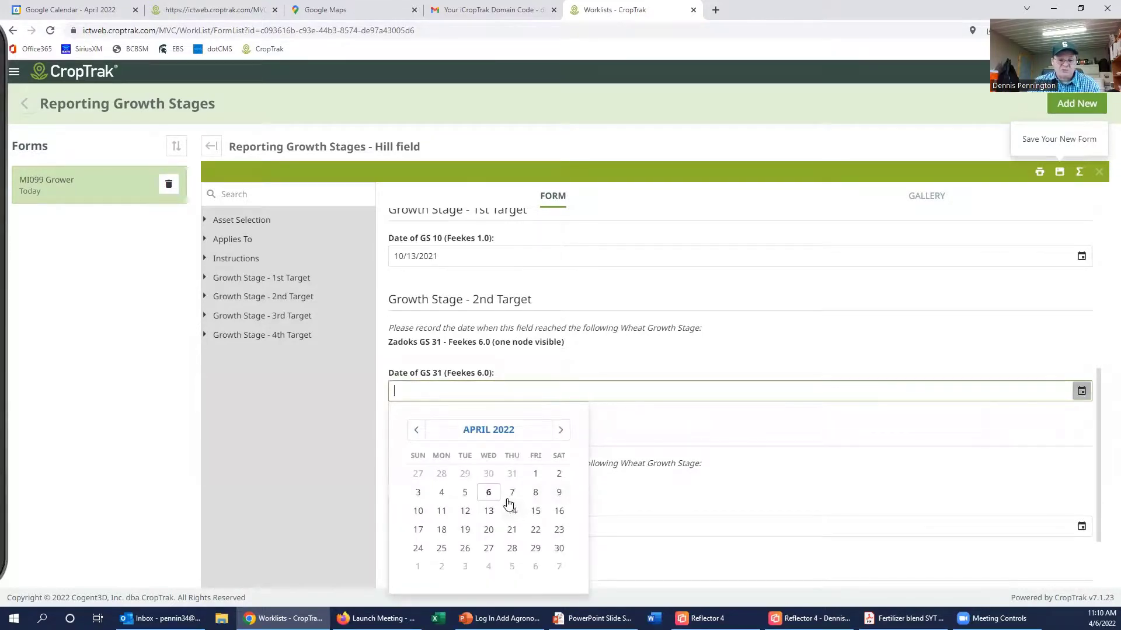
pyautogui.click(704, 426)
pyautogui.scroll(-2, 592, 461)
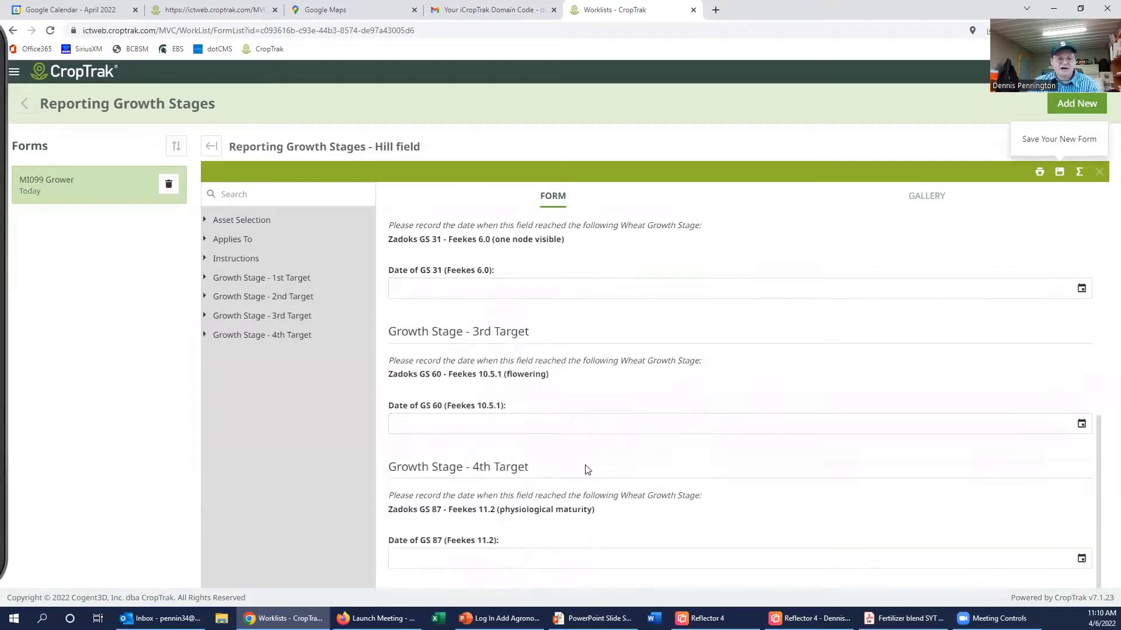
pyautogui.scroll(3, 585, 463)
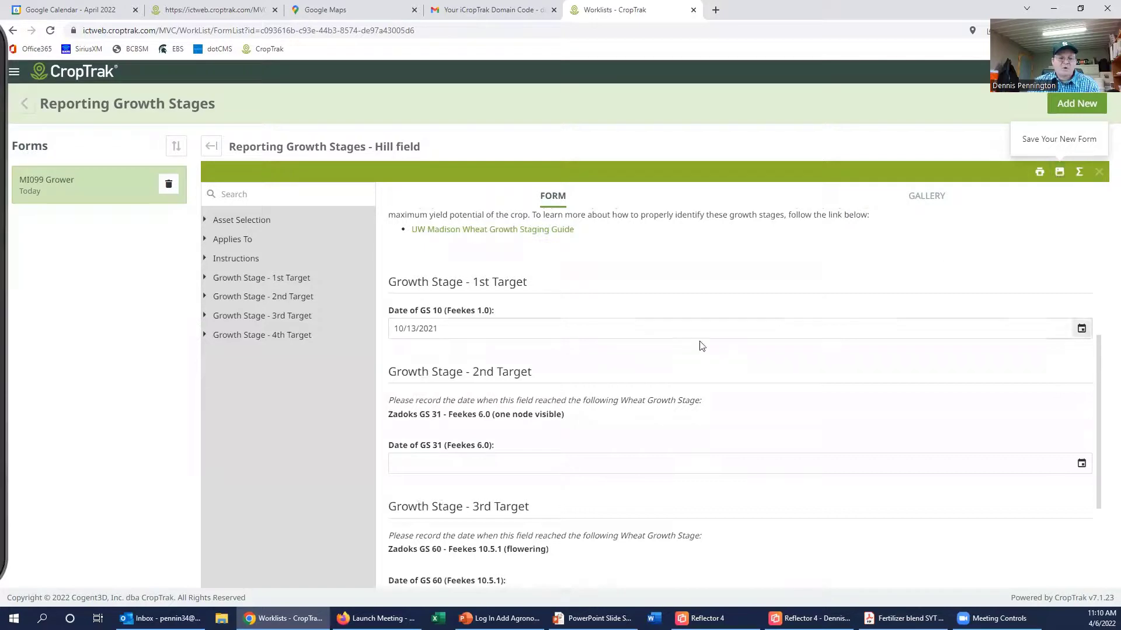
pyautogui.scroll(-1, 677, 408)
pyautogui.scroll(-1, 677, 409)
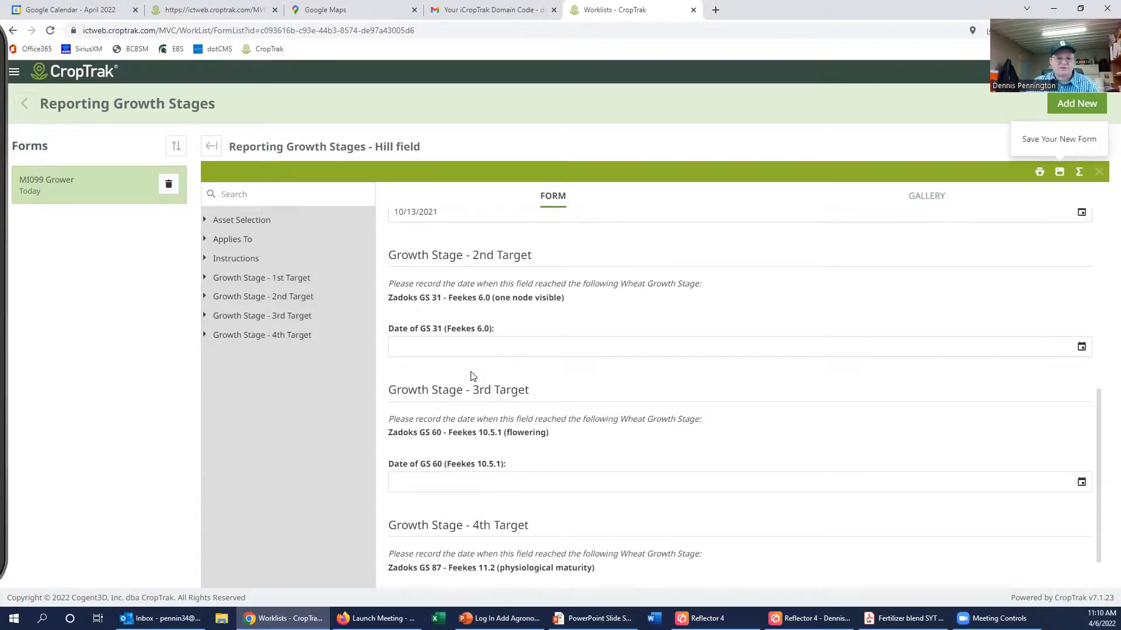
pyautogui.scroll(-1, 473, 376)
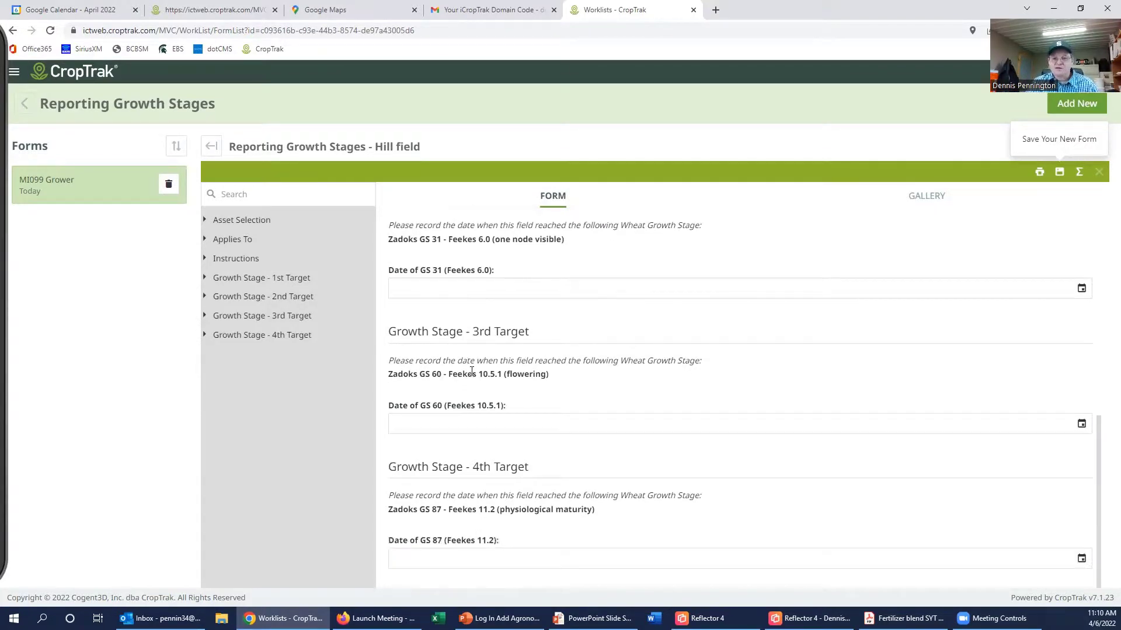
pyautogui.scroll(10, 472, 372)
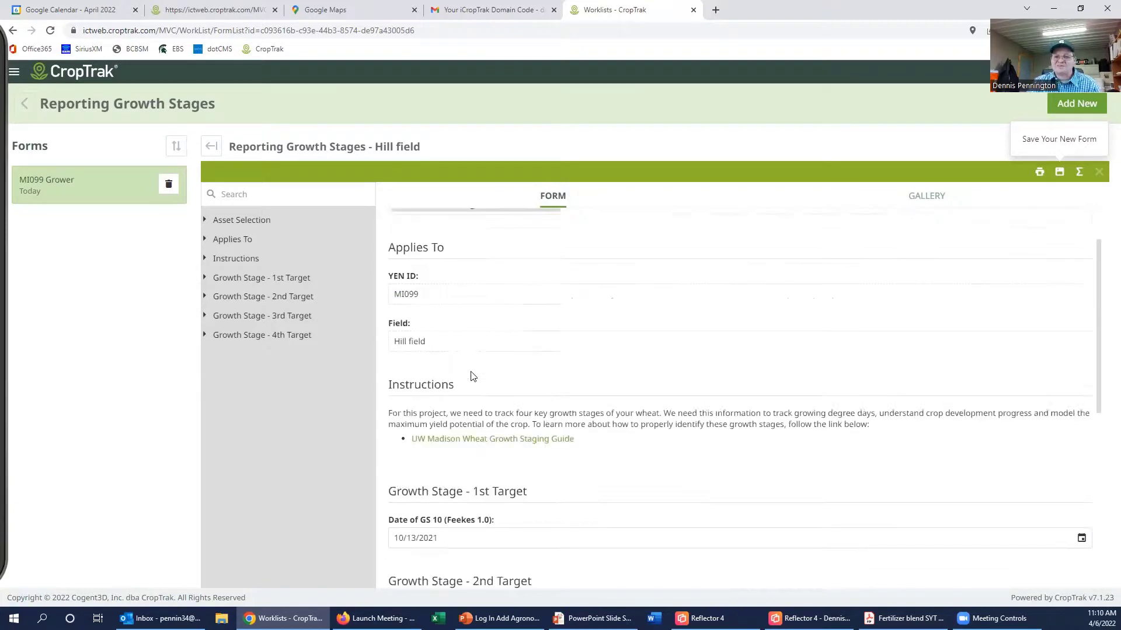
pyautogui.scroll(1, 473, 377)
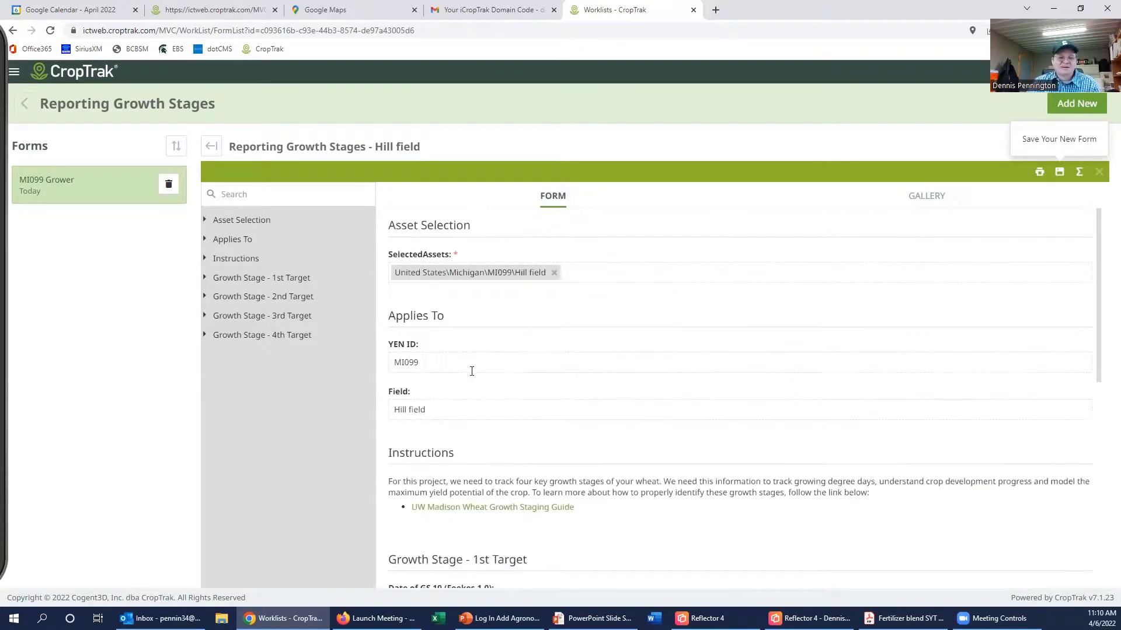
pyautogui.click(1060, 172)
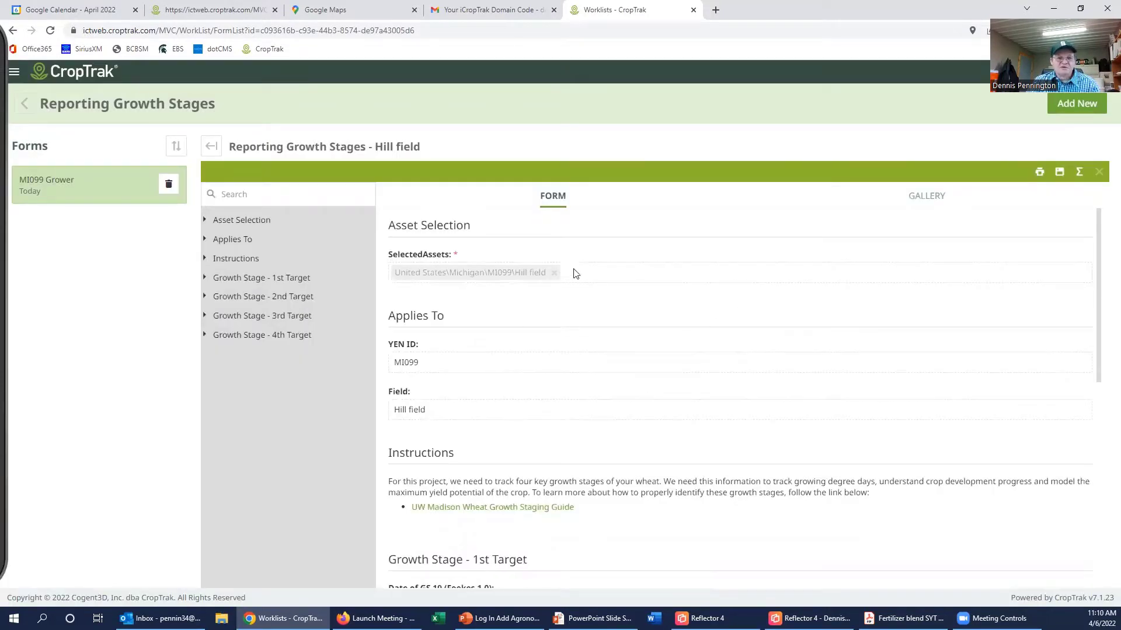
# Step: Return to the web home page, close the iPad Crop Protections form, and synchronize changes
pyautogui.click(90, 73)
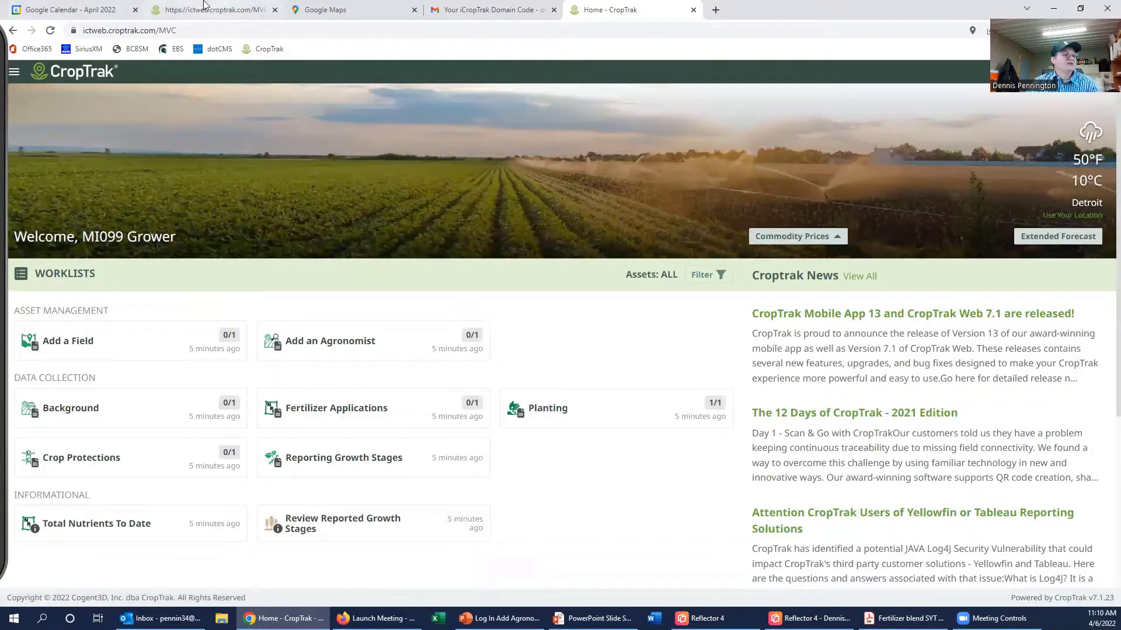
pyautogui.hotkey('alt', 'Tab')
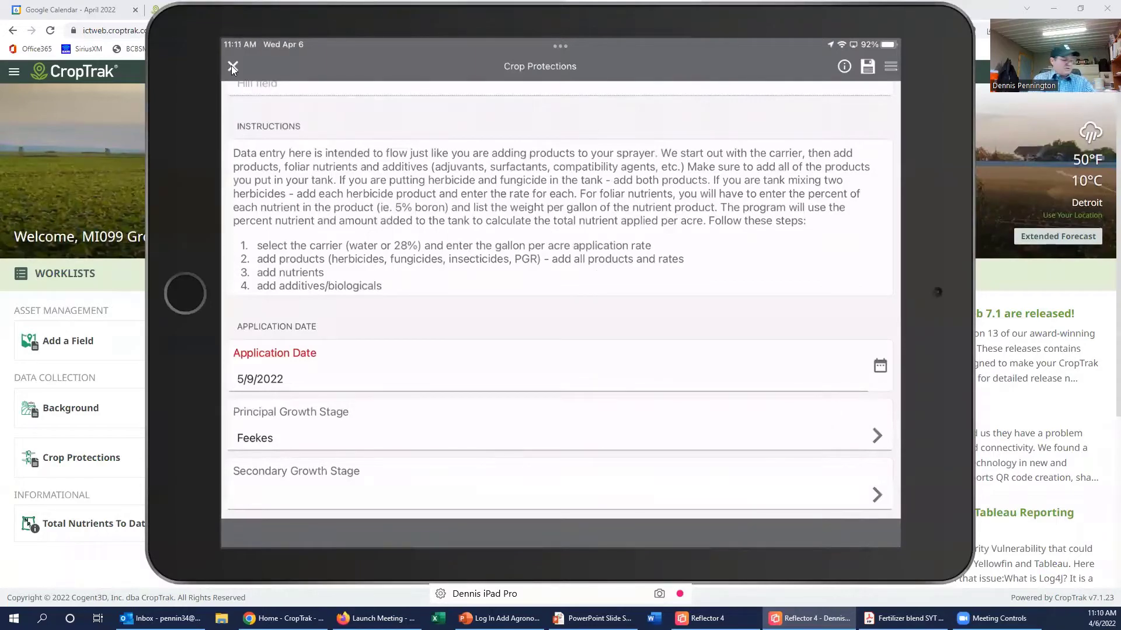
pyautogui.click(232, 67)
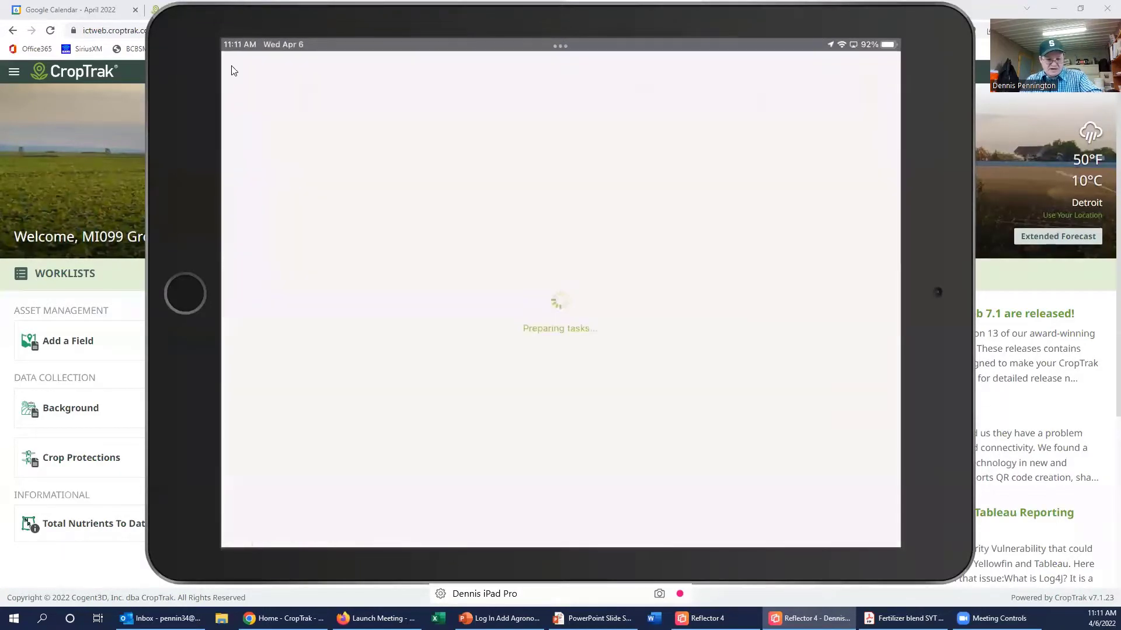
pyautogui.click(232, 66)
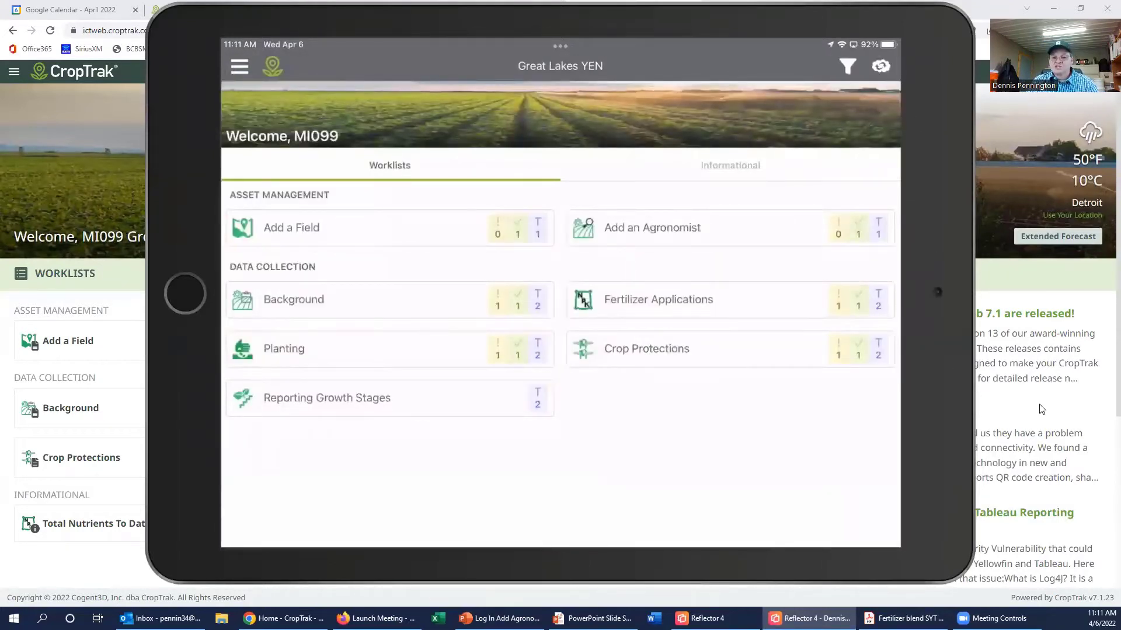
pyautogui.click(871, 80)
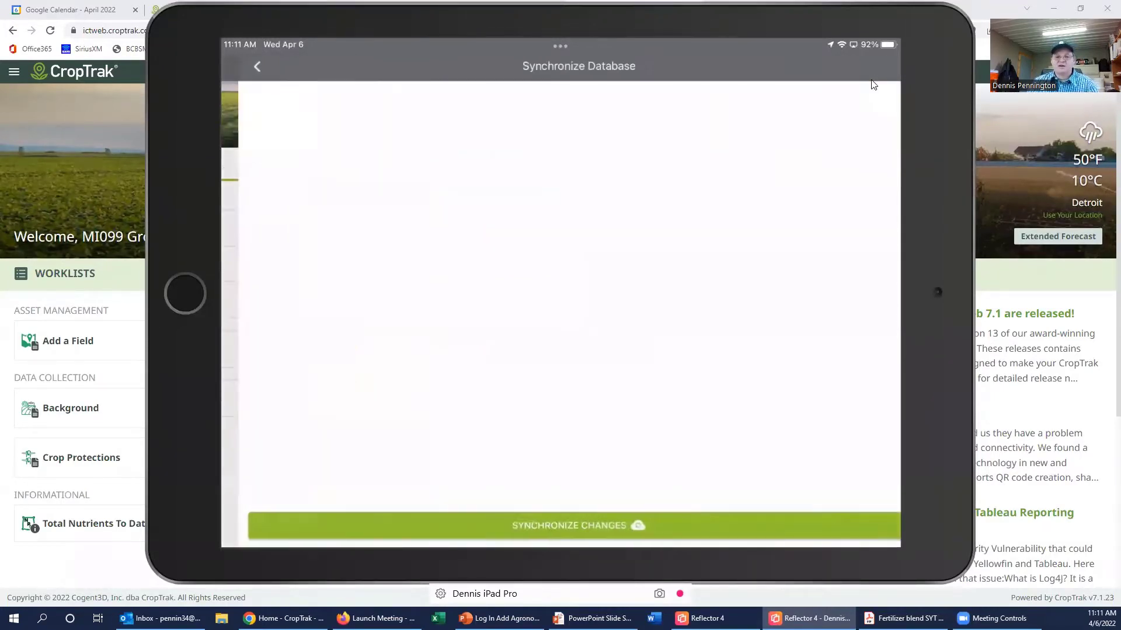
pyautogui.click(651, 526)
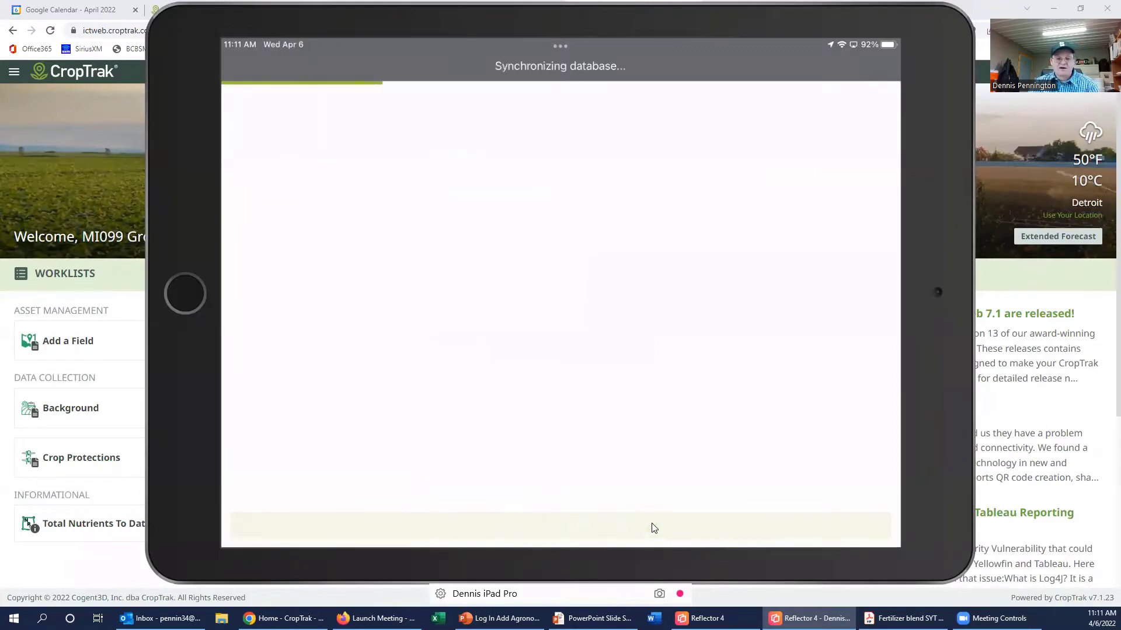